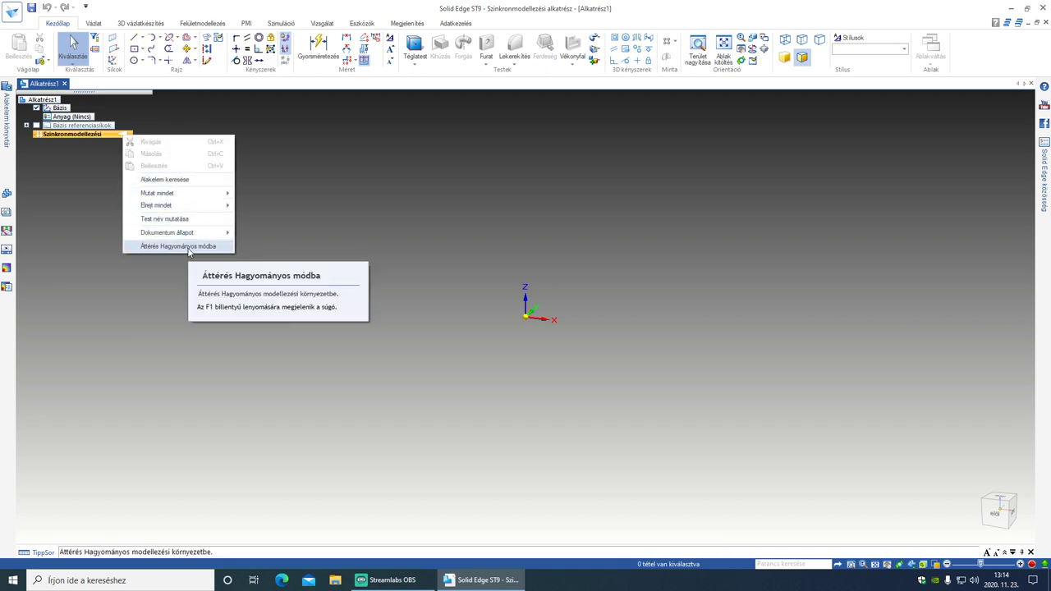
# Switch the part to ordered (Hagyományos) modelling and begin an extrusion sketch on the front xz reference plane.
pyautogui.click(362, 23)
pyautogui.click(34, 50)
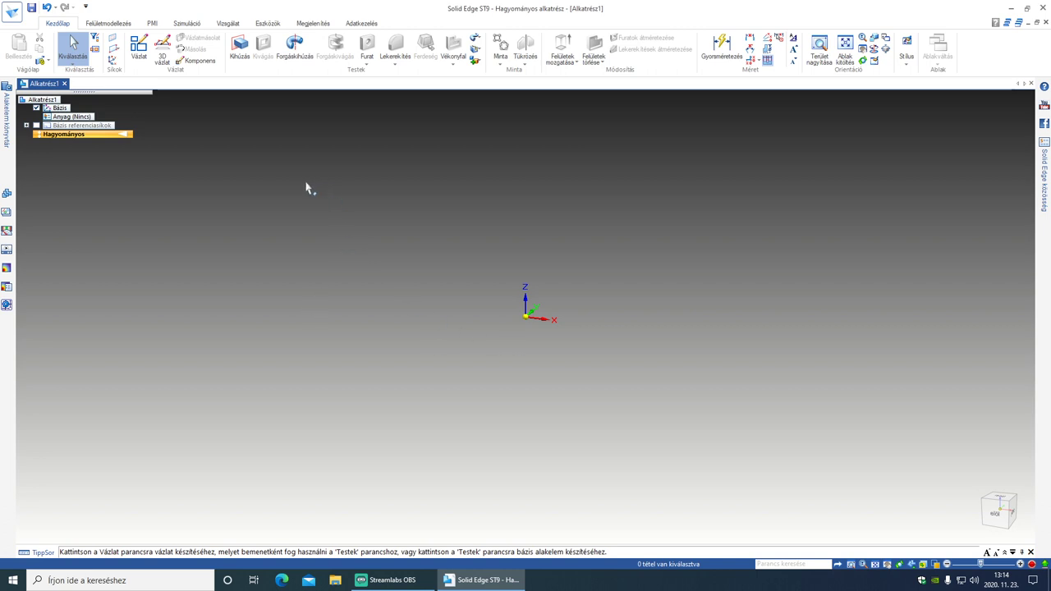
pyautogui.click(239, 49)
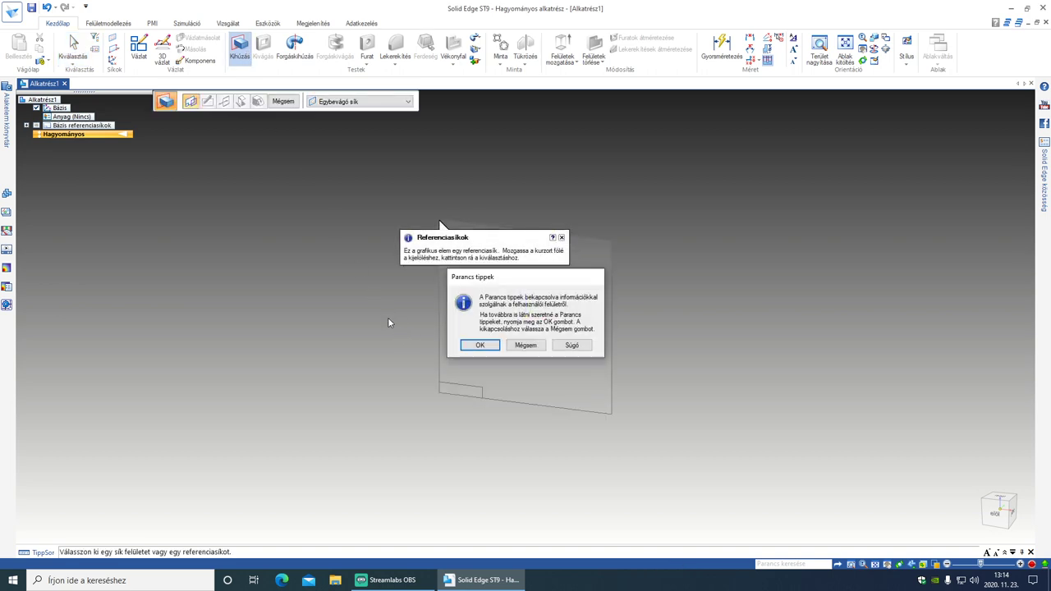
pyautogui.click(480, 345)
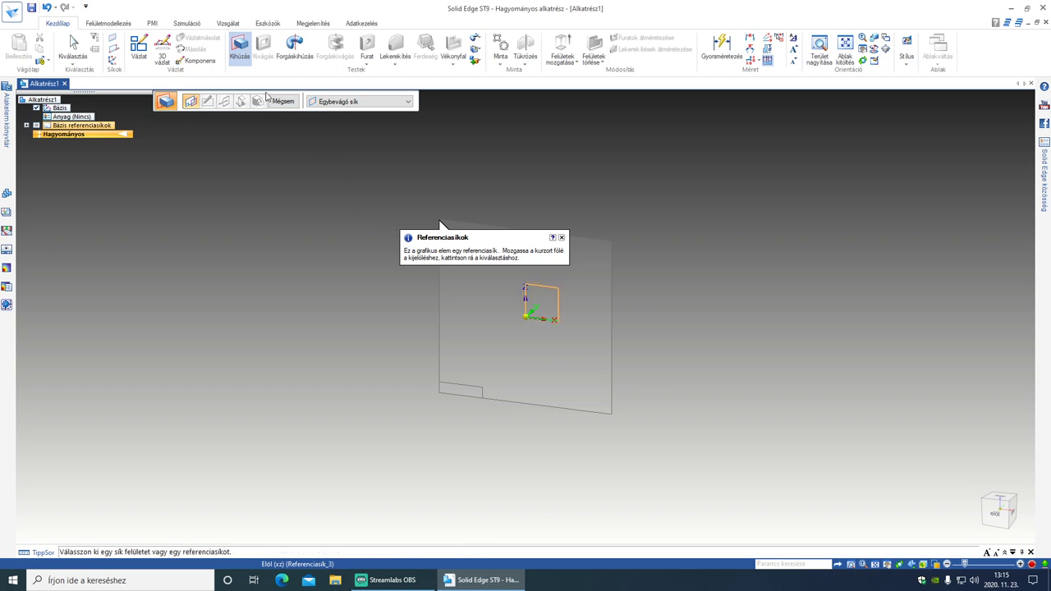
pyautogui.click(543, 312)
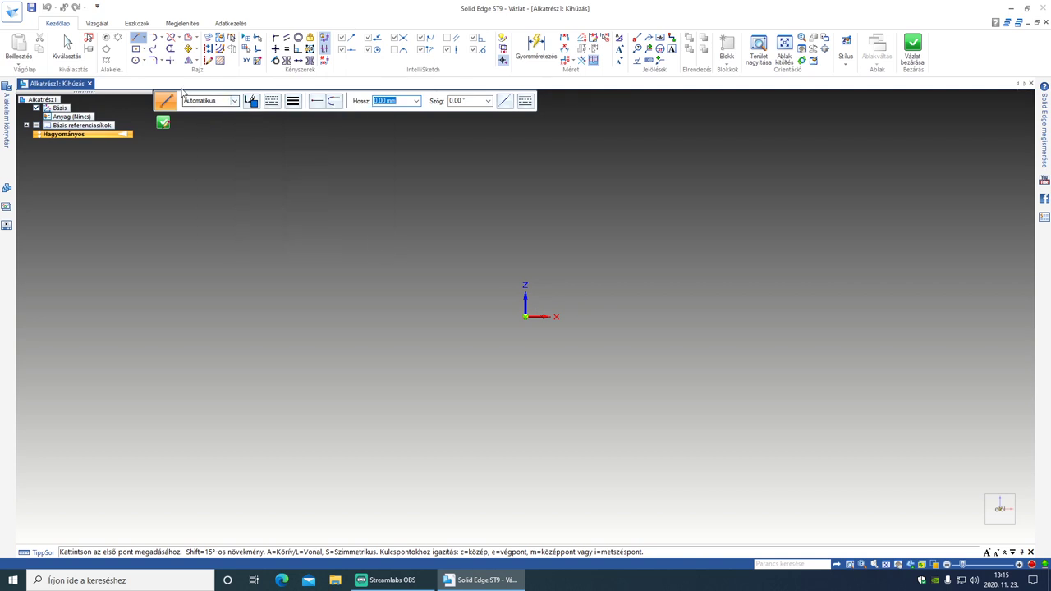
# Draw a 65 mm diameter circle centred on the origin, dimension its diameter and close the sketch.
pyautogui.click(135, 60)
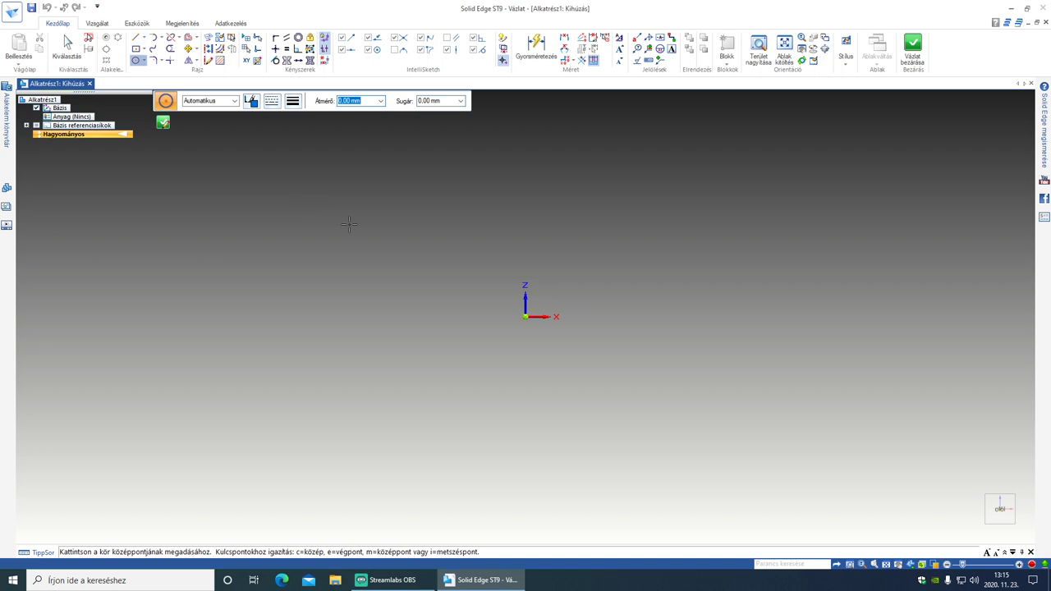
pyautogui.write('65')
pyautogui.press('Return')
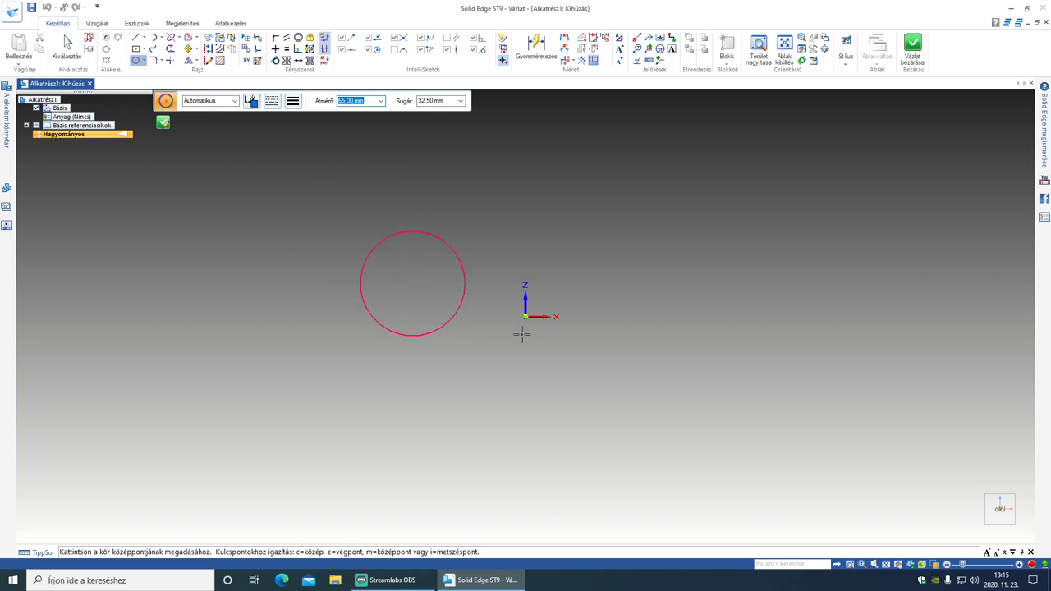
pyautogui.click(535, 318)
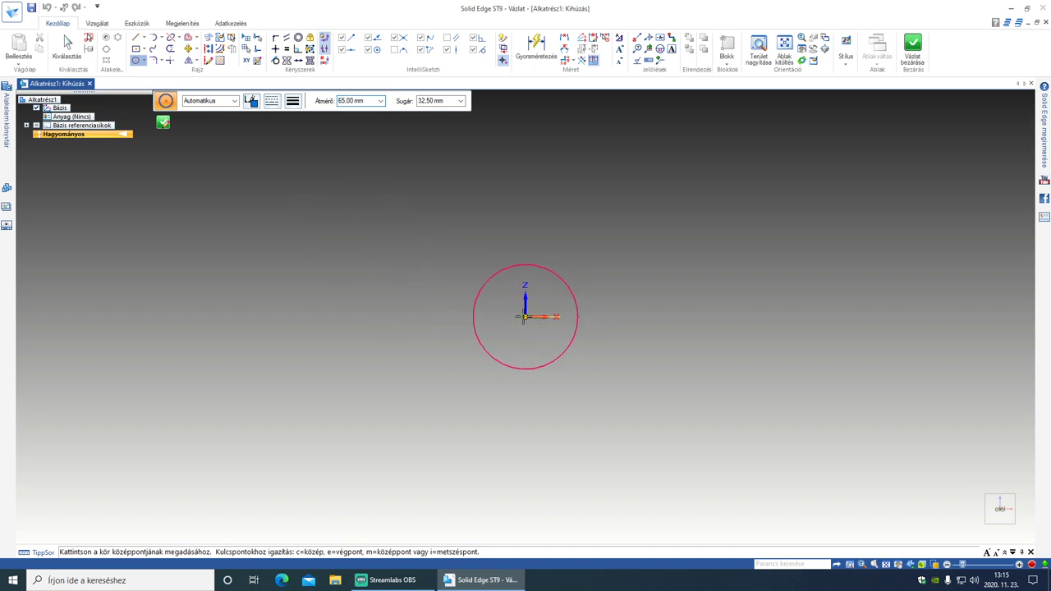
pyautogui.click(534, 52)
pyautogui.click(567, 285)
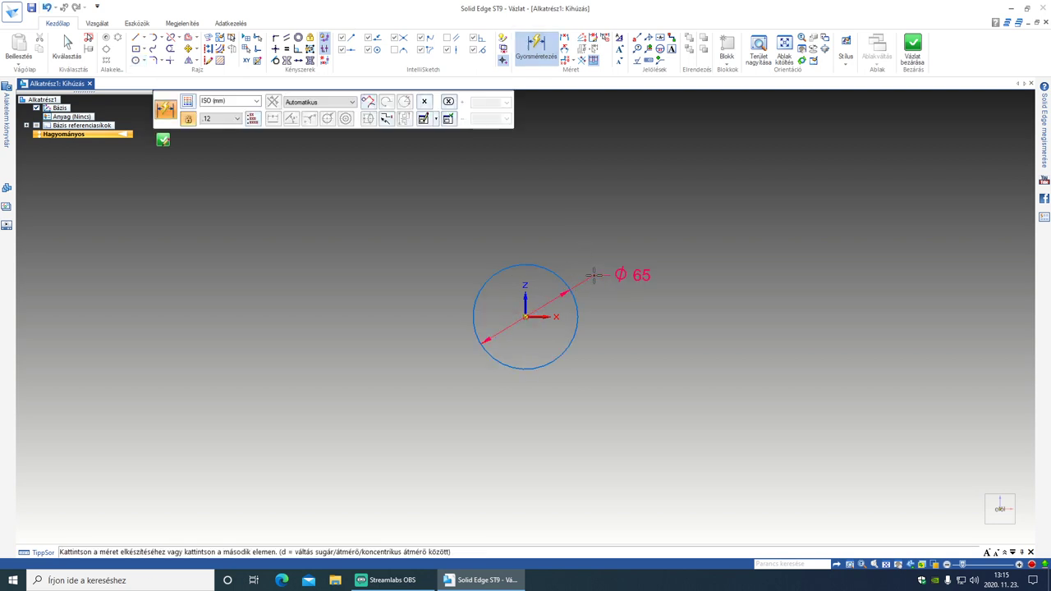
pyautogui.click(593, 274)
pyautogui.click(164, 141)
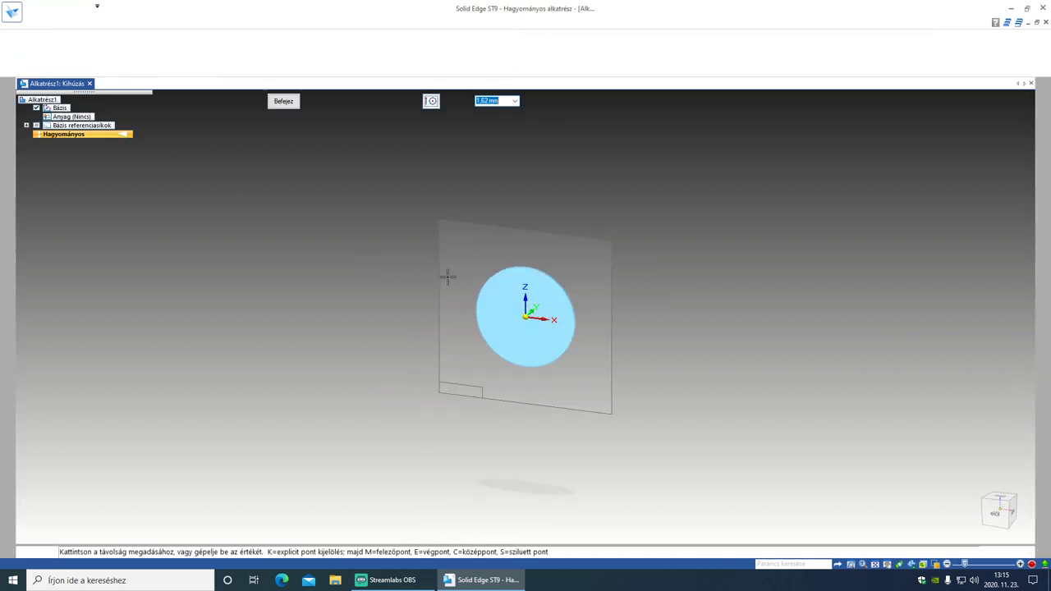
# Extrude the circle 100 mm backwards from the sketch plane and finish the extrusion.
pyautogui.write('100')
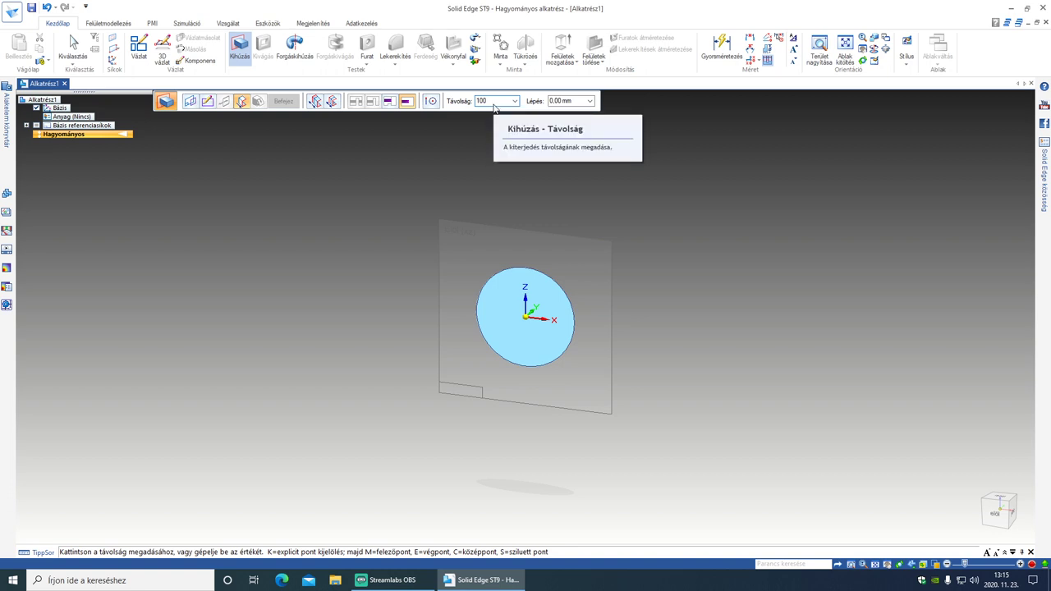
pyautogui.press('Return')
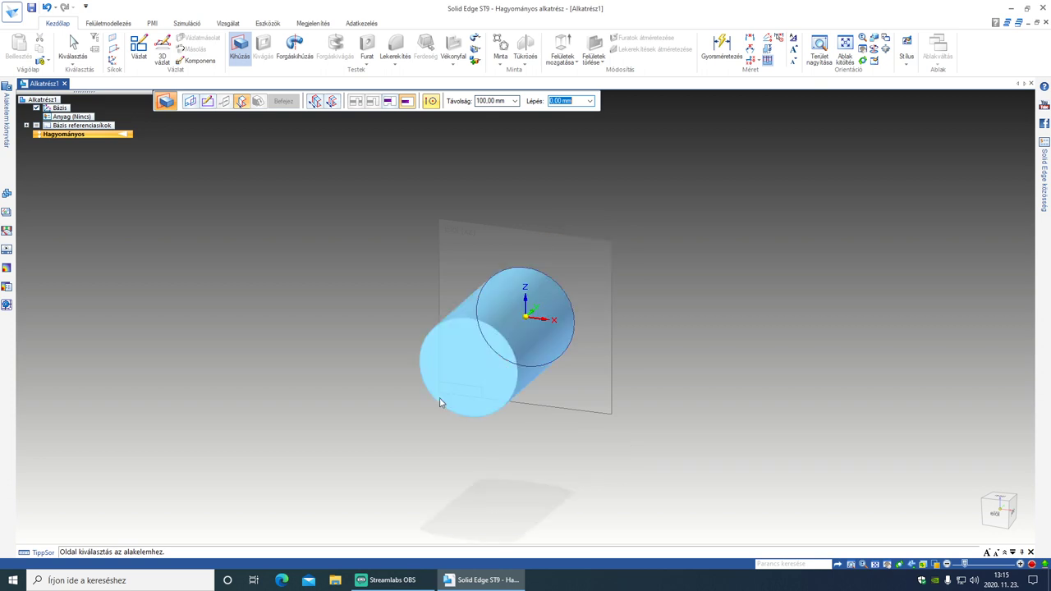
pyautogui.click(644, 296)
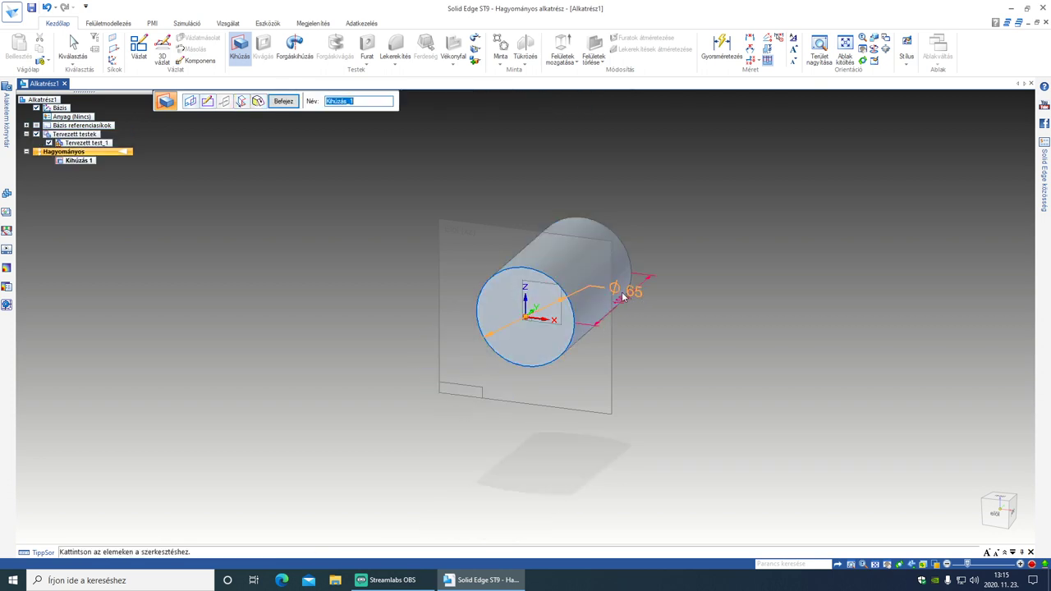
pyautogui.click(283, 101)
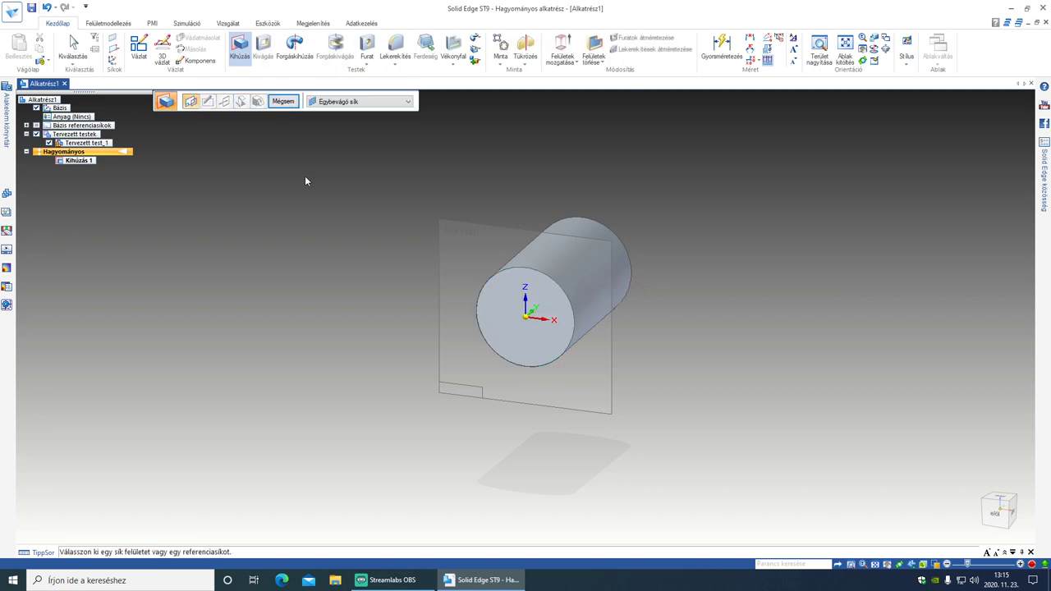
pyautogui.click(284, 101)
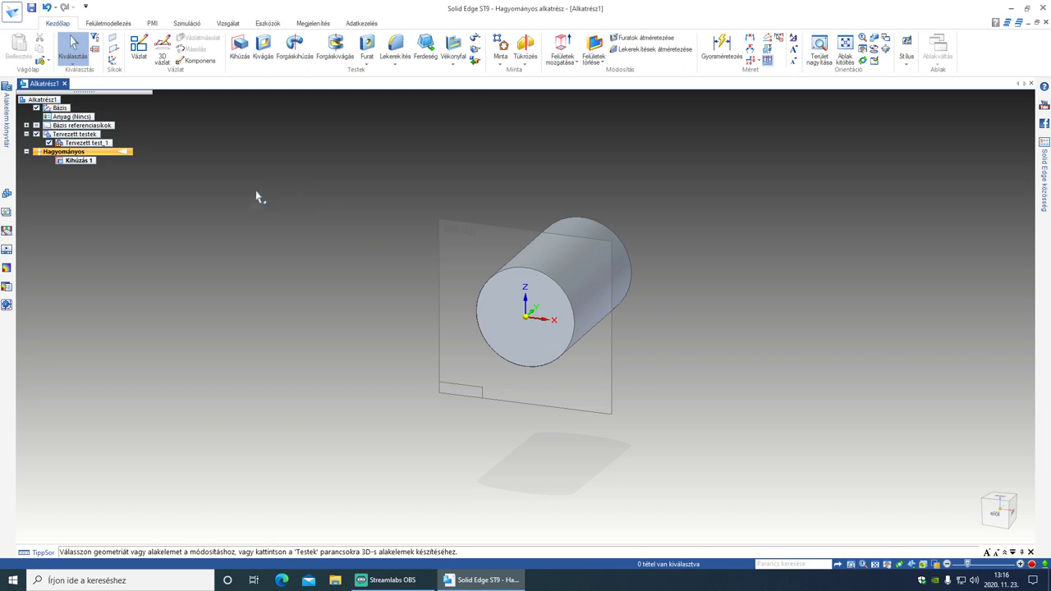
# Begin a cutout sketch on the cylinder's front face and draw a 56 mm circle centred on the origin with a diameter dimension.
pyautogui.click(265, 55)
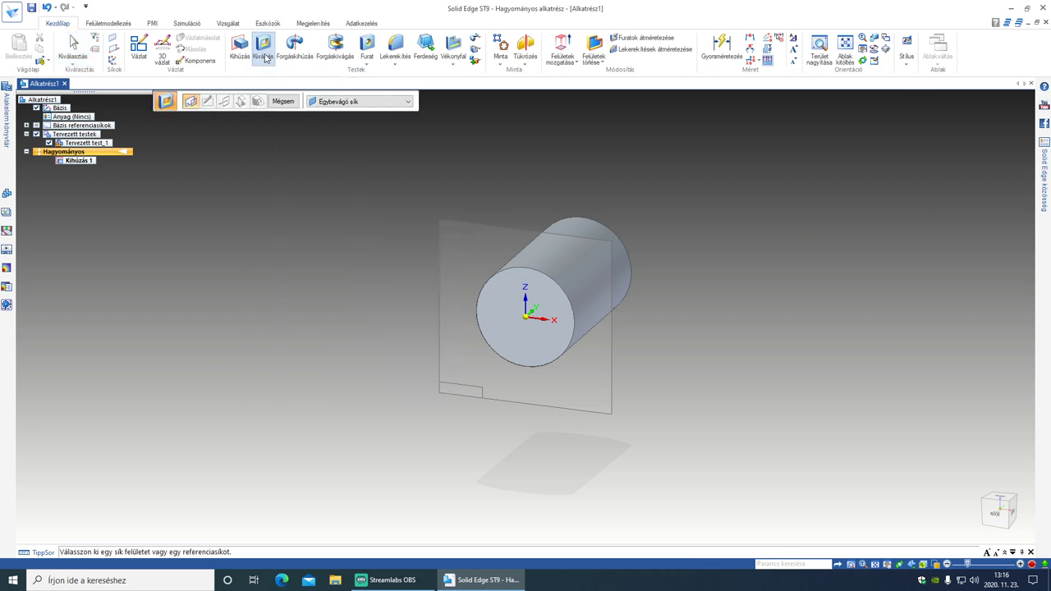
pyautogui.click(511, 328)
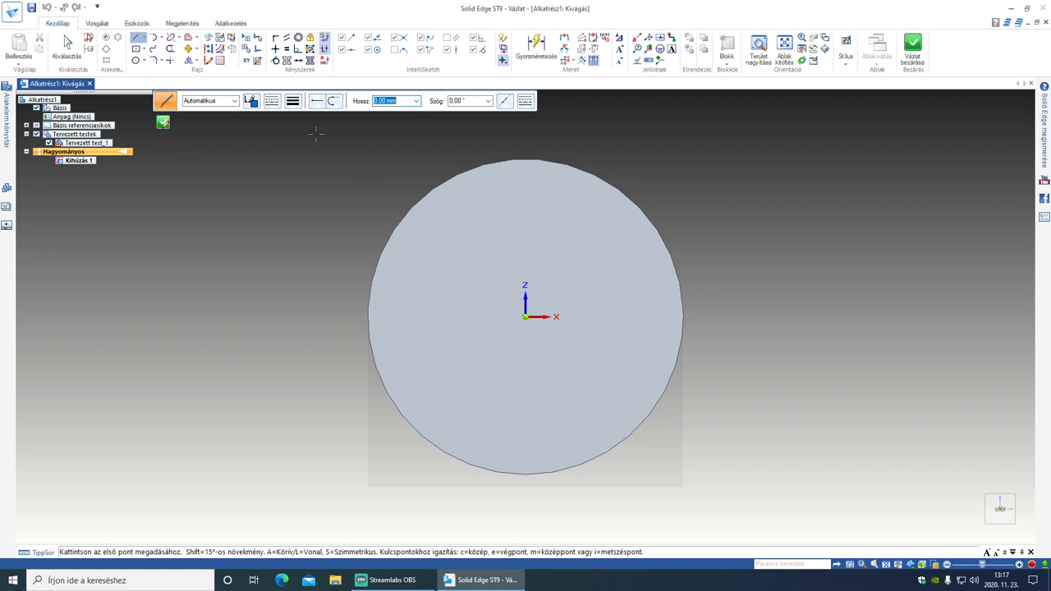
pyautogui.click(136, 60)
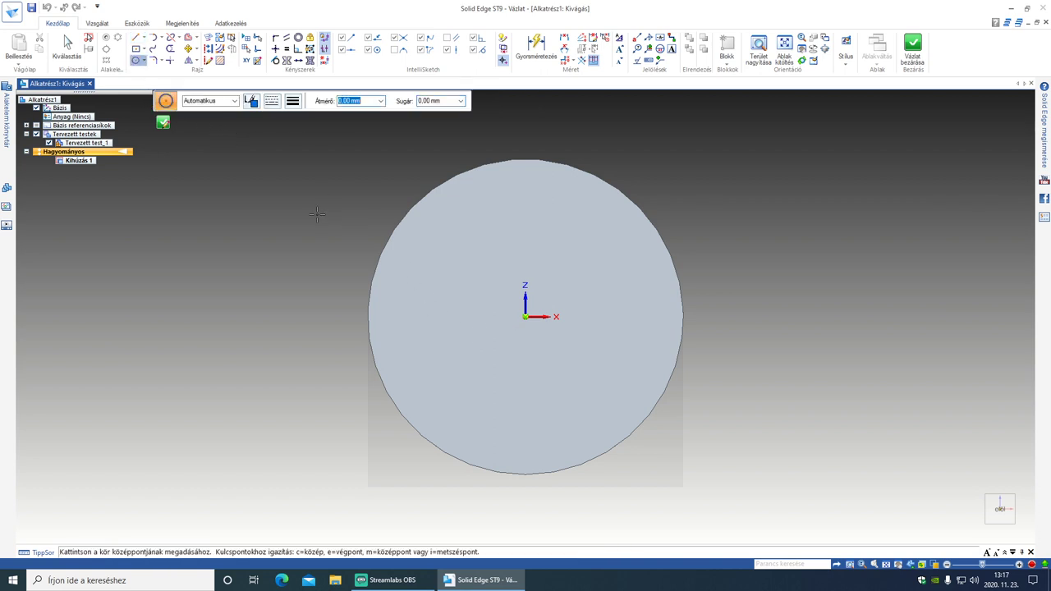
pyautogui.write('56')
pyautogui.press('Return')
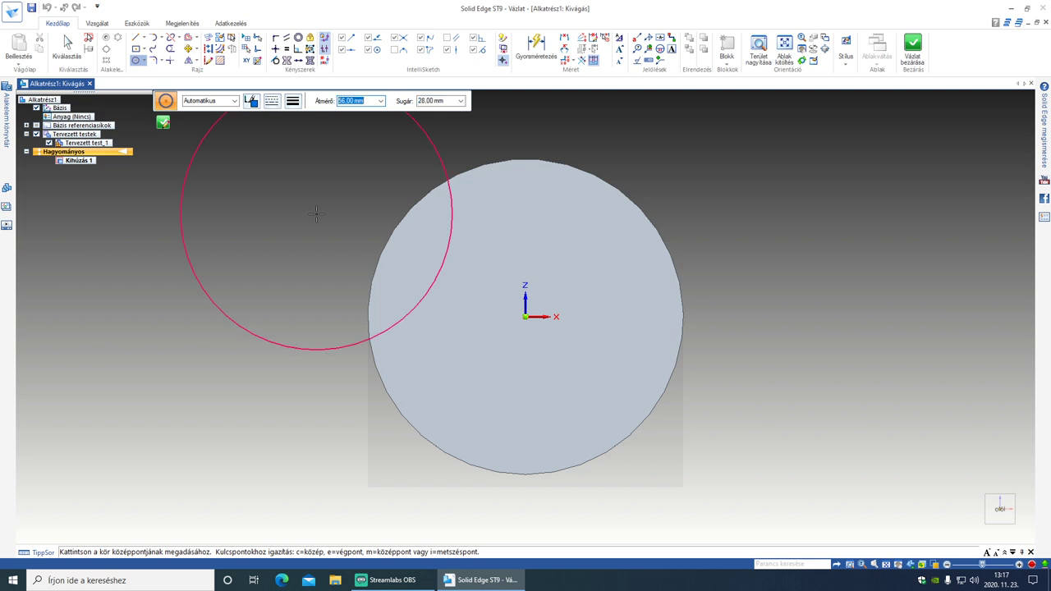
pyautogui.click(524, 316)
pyautogui.click(536, 47)
pyautogui.click(650, 264)
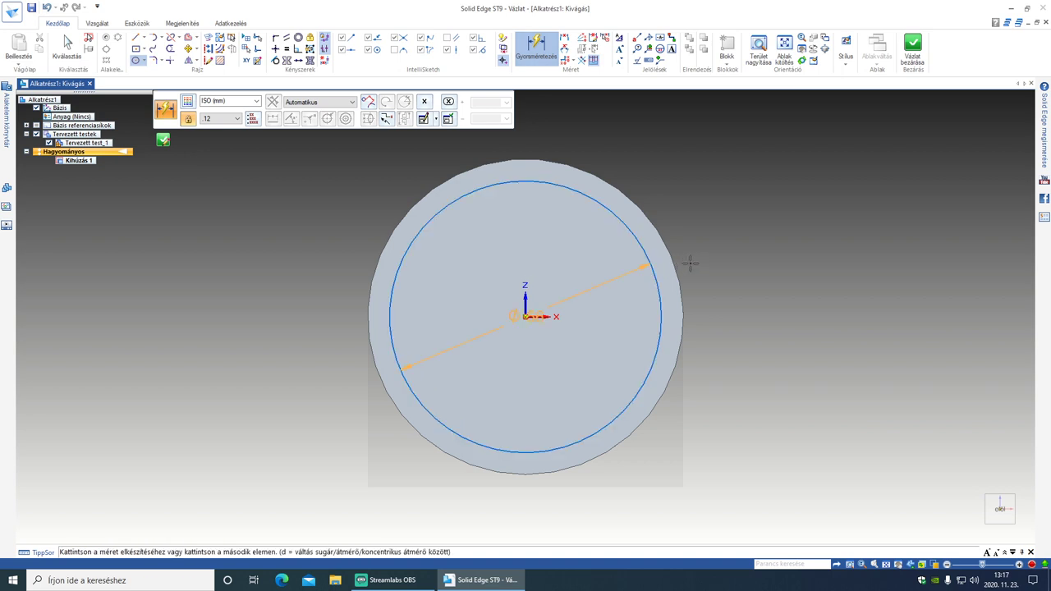
pyautogui.click(739, 256)
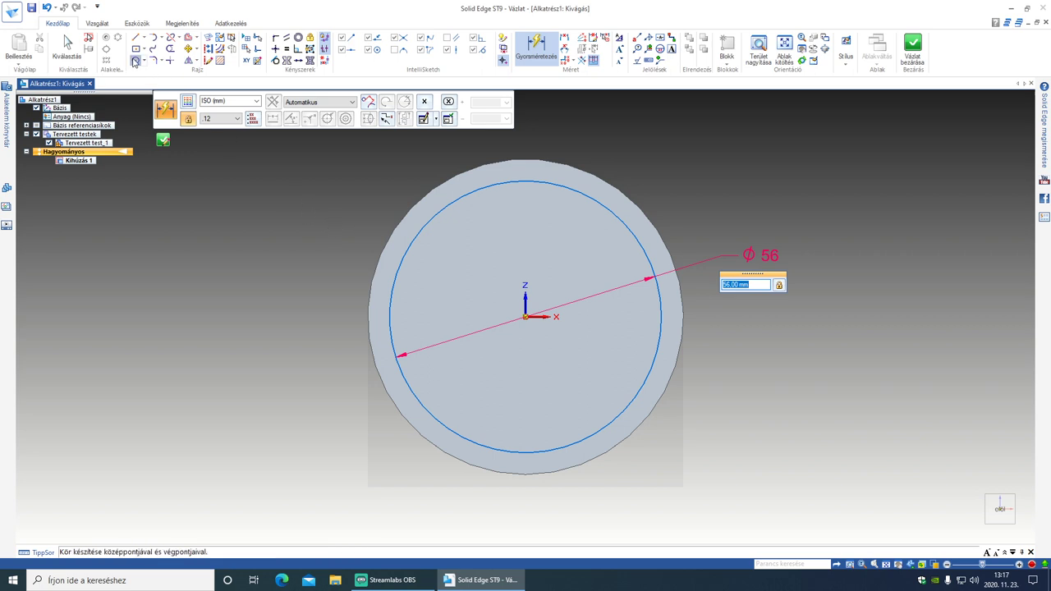
# Draw a concentric circle about 73 mm in diameter around the origin, outside the cylinder's edge.
pyautogui.click(136, 60)
pyautogui.moveTo(525, 316); pyautogui.dragTo(518, 268)
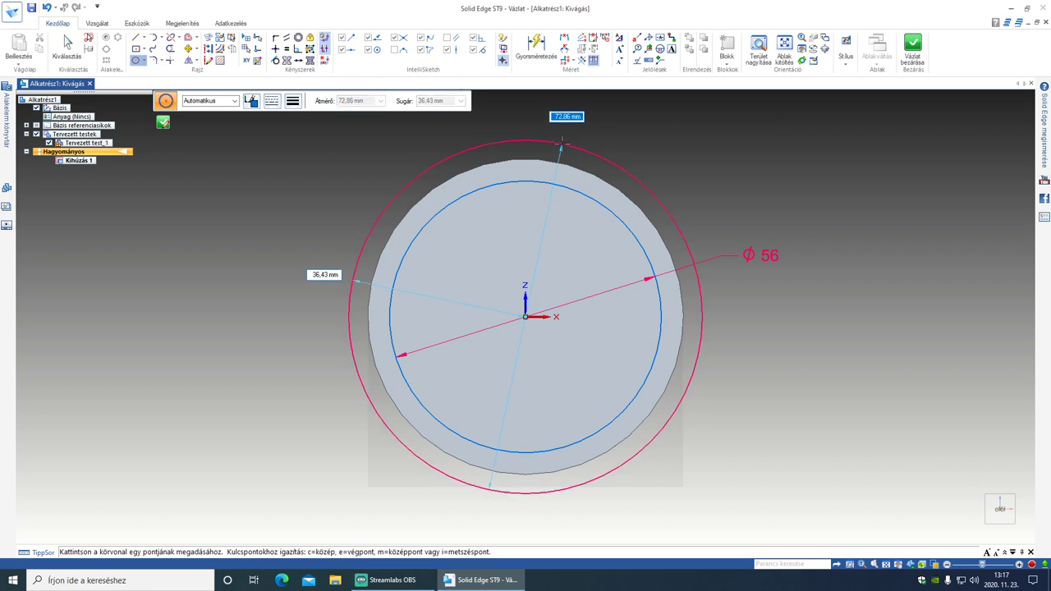
pyautogui.click(560, 144)
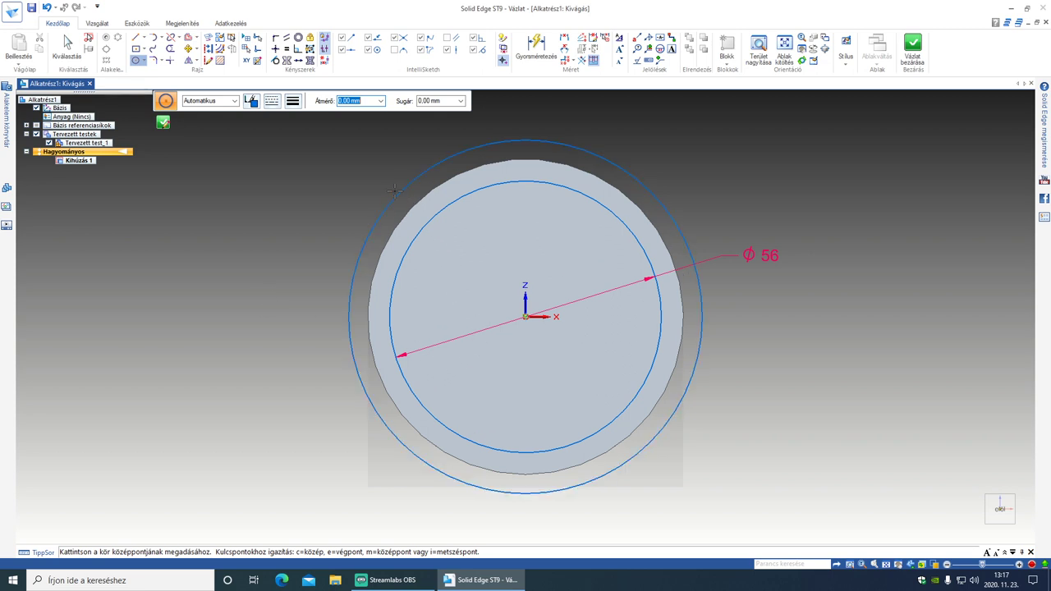
# Draw a short vertical line just right of the Z axis, crossing both circles at their upper part.
pyautogui.click(135, 38)
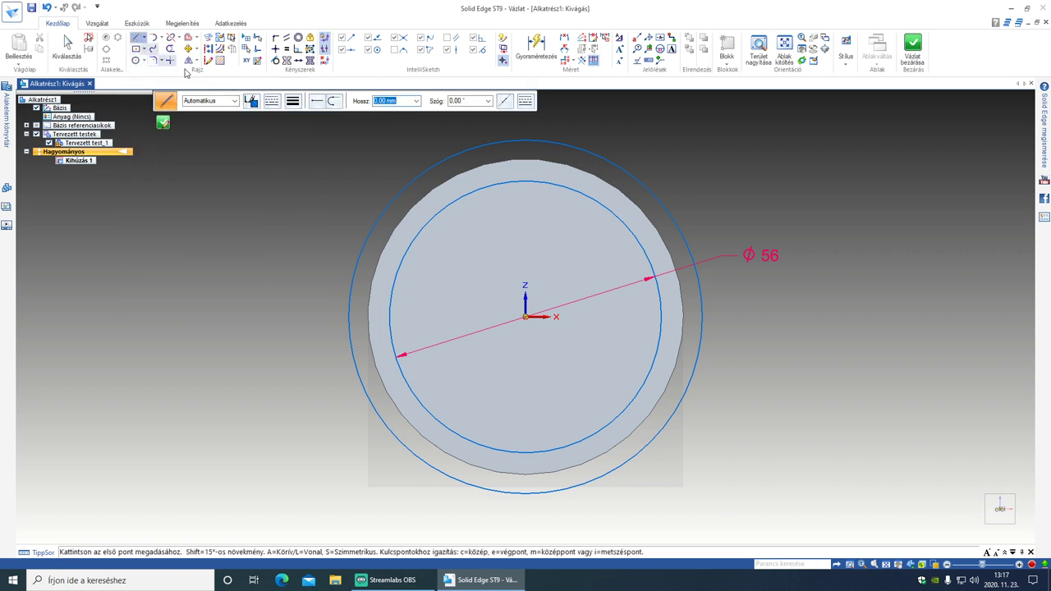
pyautogui.click(552, 129)
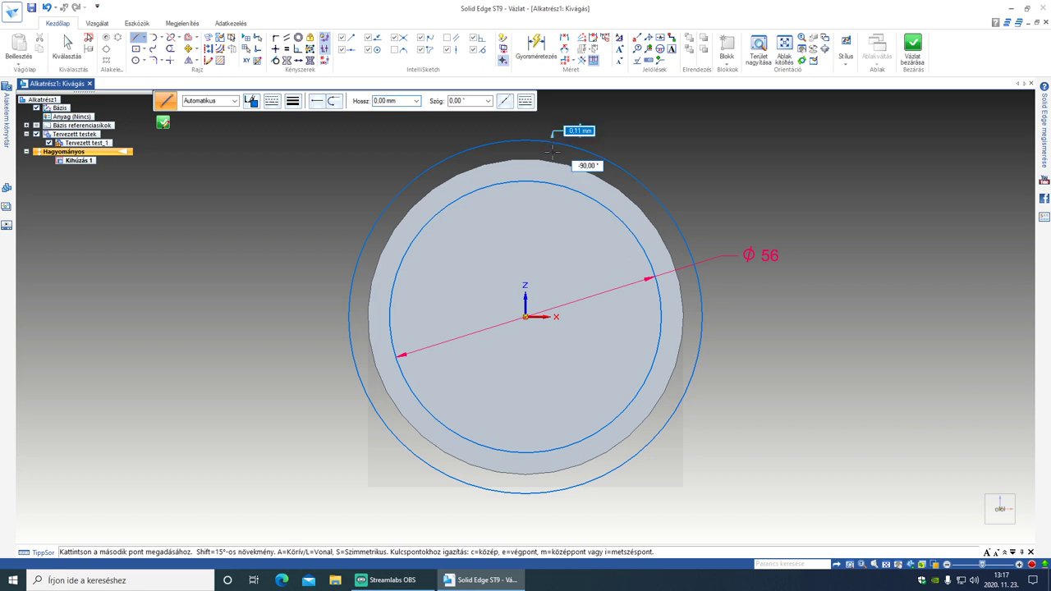
pyautogui.click(552, 206)
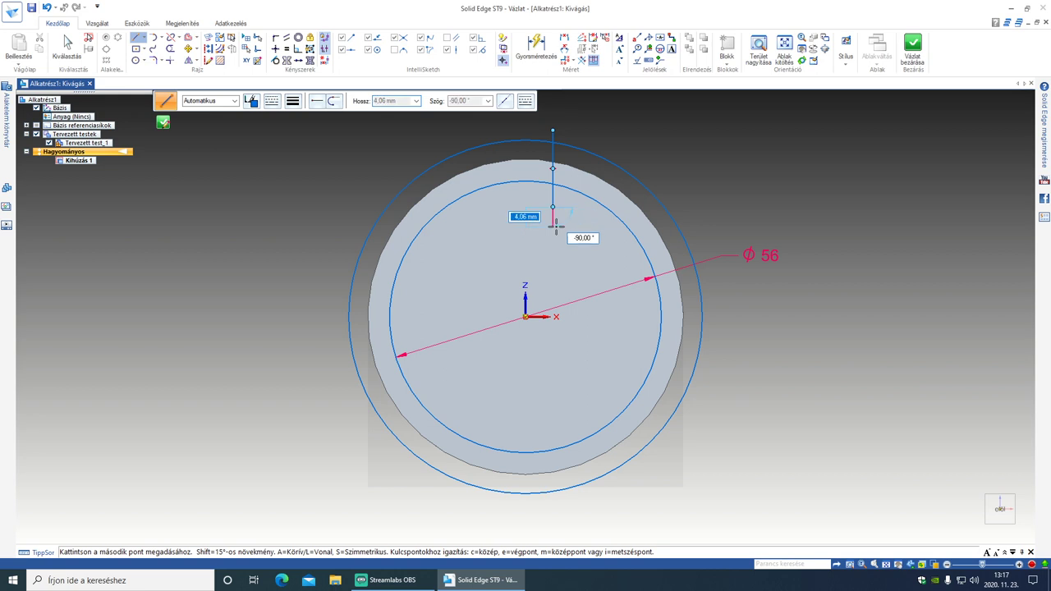
pyautogui.rightClick(555, 224)
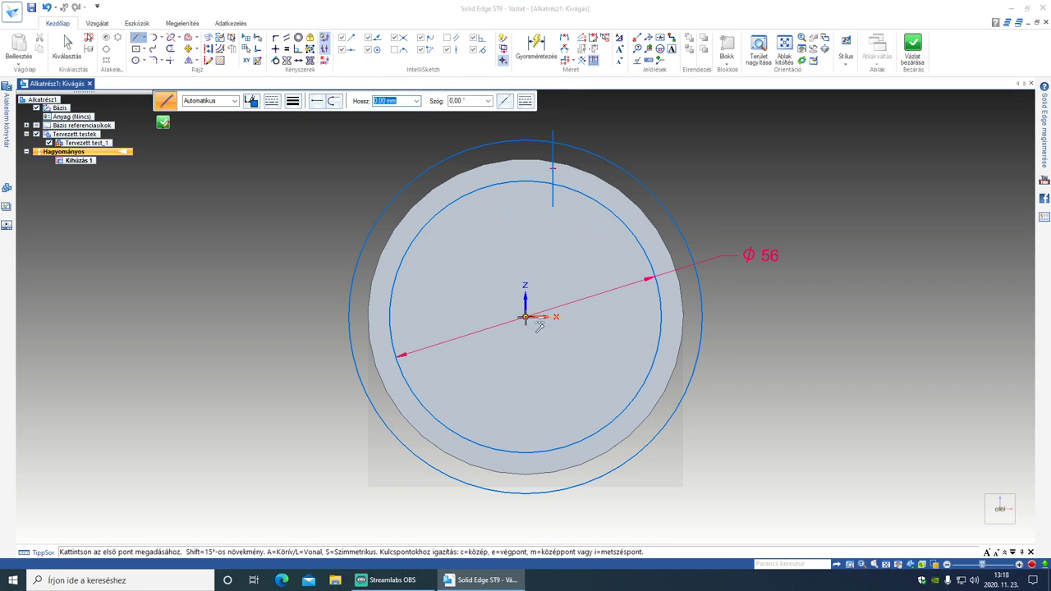
# Draw a slanted line from the origin past the outer circle at the upper right, and a short line beside it crossing both circles.
pyautogui.click(526, 316)
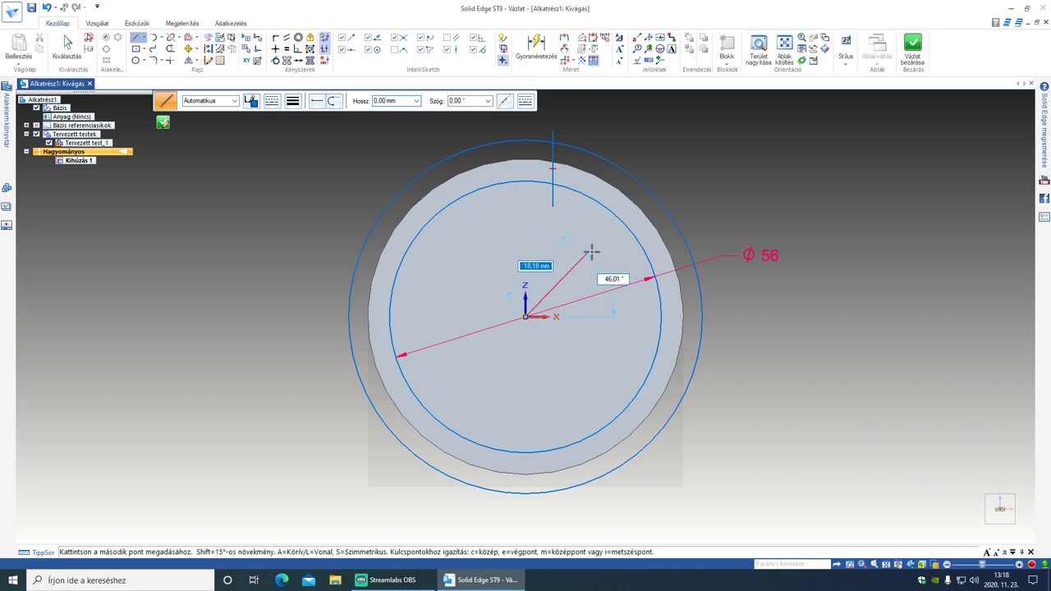
pyautogui.click(655, 173)
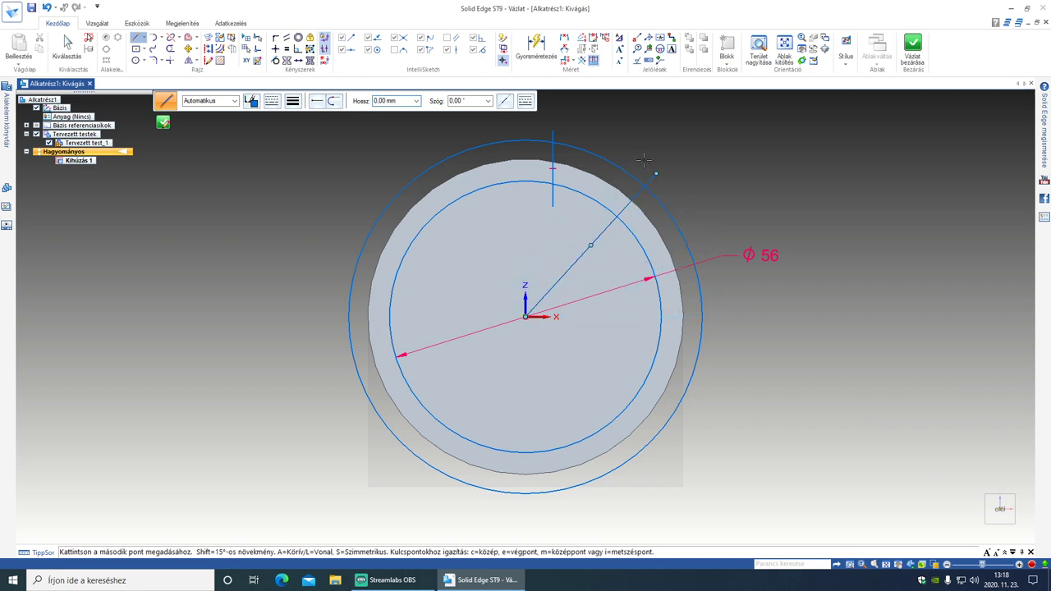
pyautogui.rightClick(636, 164)
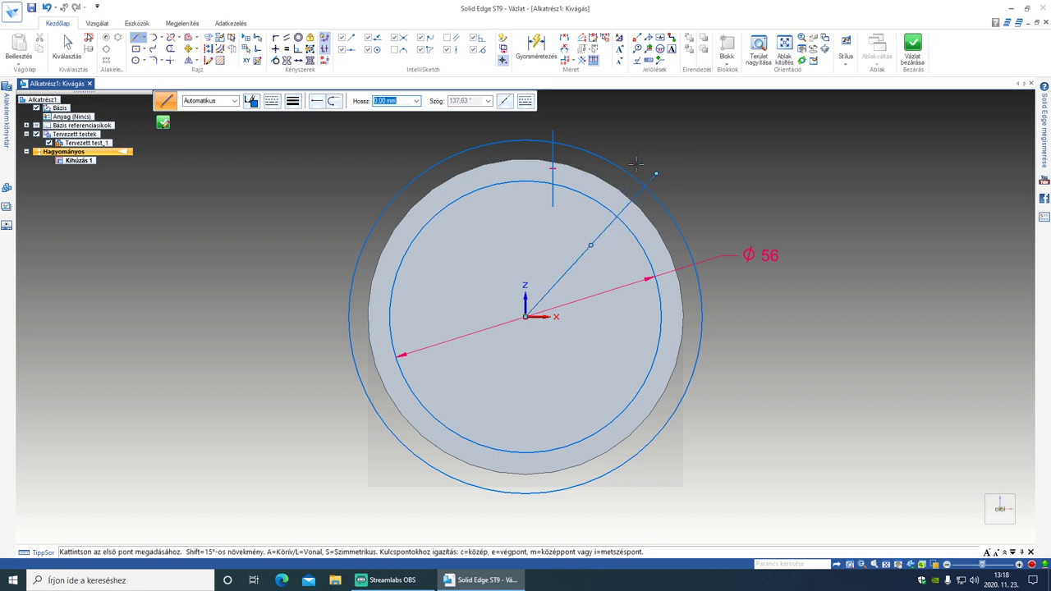
pyautogui.click(654, 172)
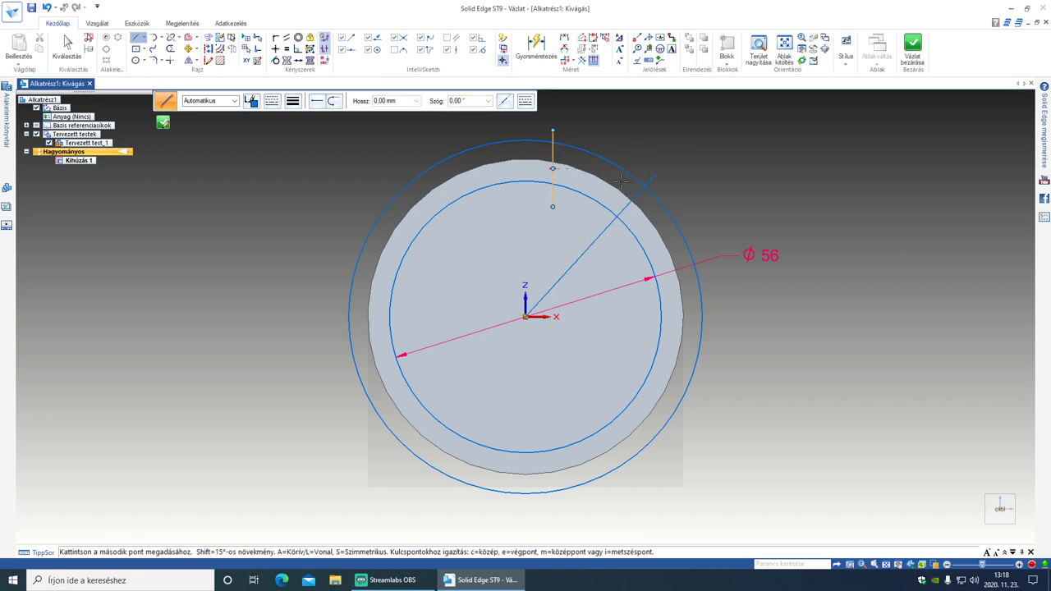
pyautogui.click(578, 220)
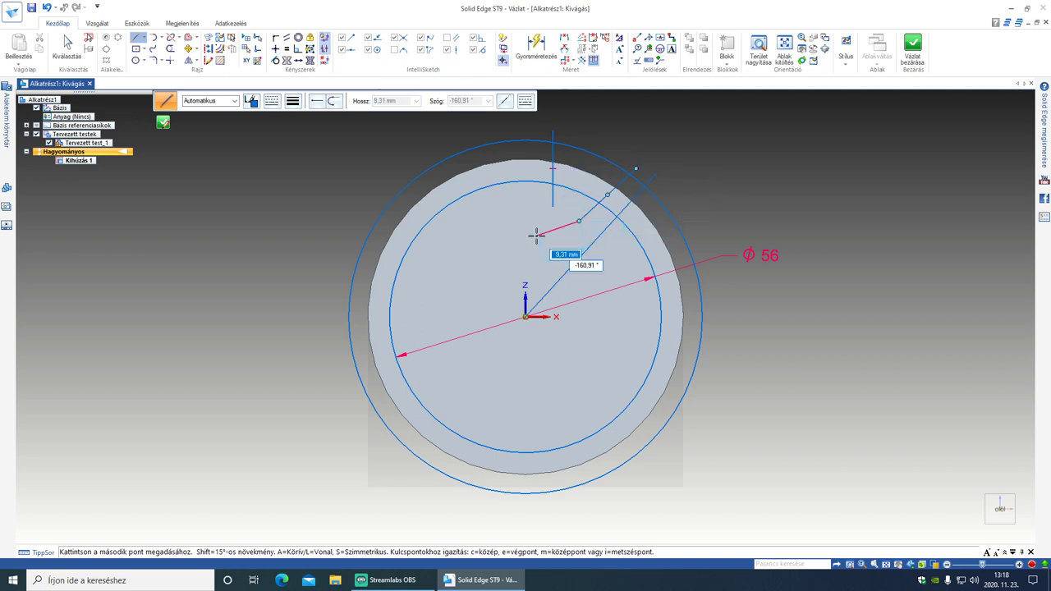
pyautogui.rightClick(496, 233)
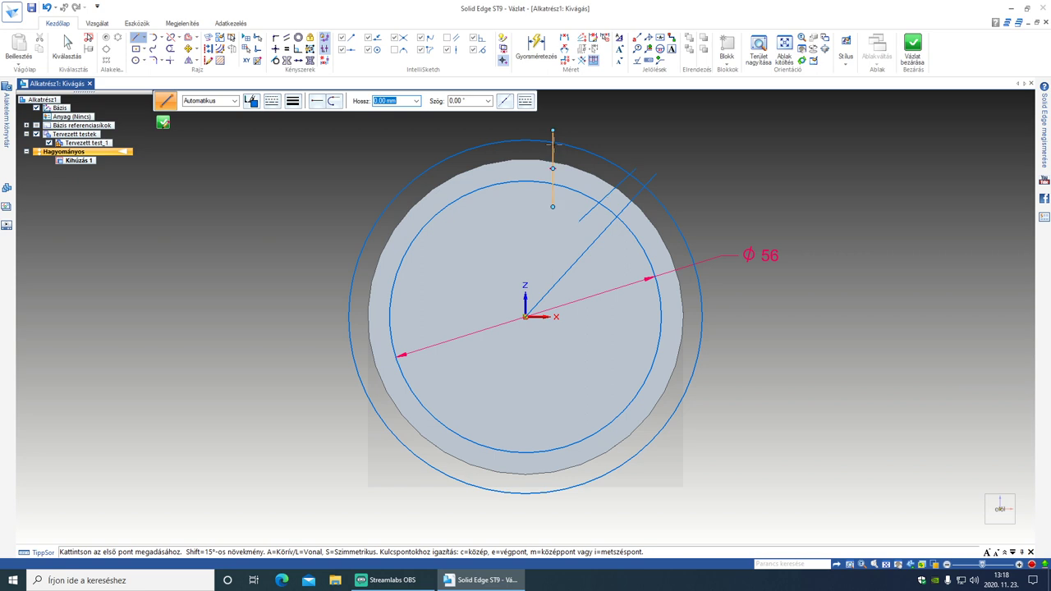
# Dimension the horizontal distance between the origin and the short vertical line and set it to 5 mm.
pyautogui.click(565, 39)
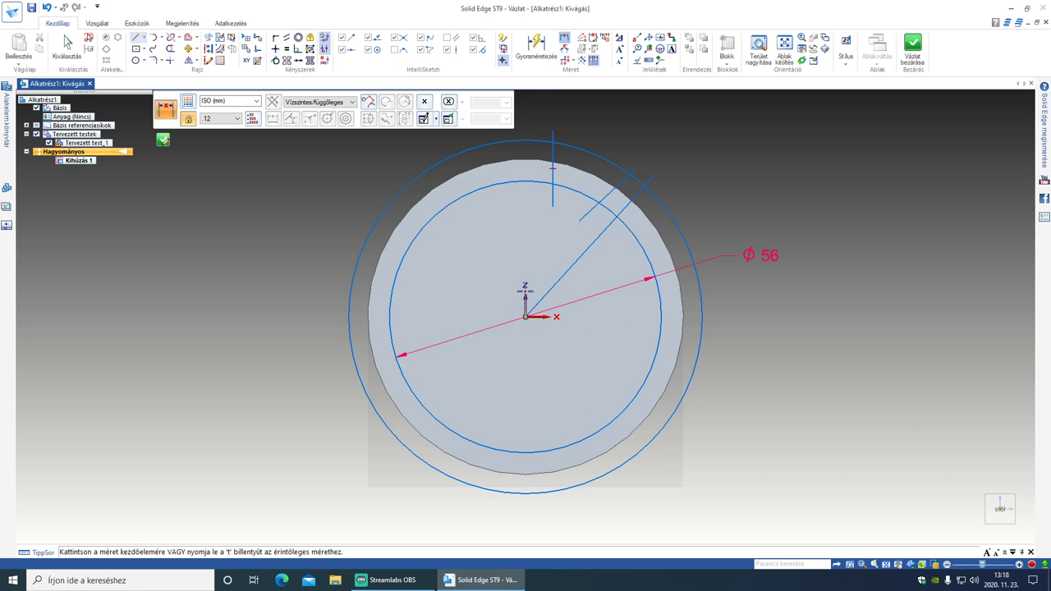
pyautogui.click(551, 201)
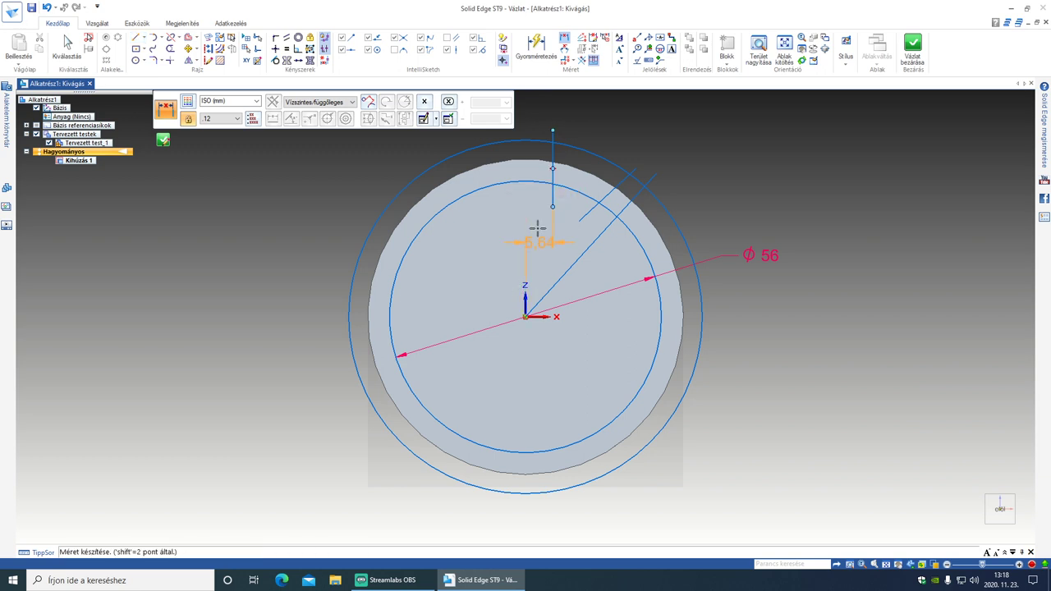
pyautogui.click(537, 222)
pyautogui.write('5')
pyautogui.press('Return')
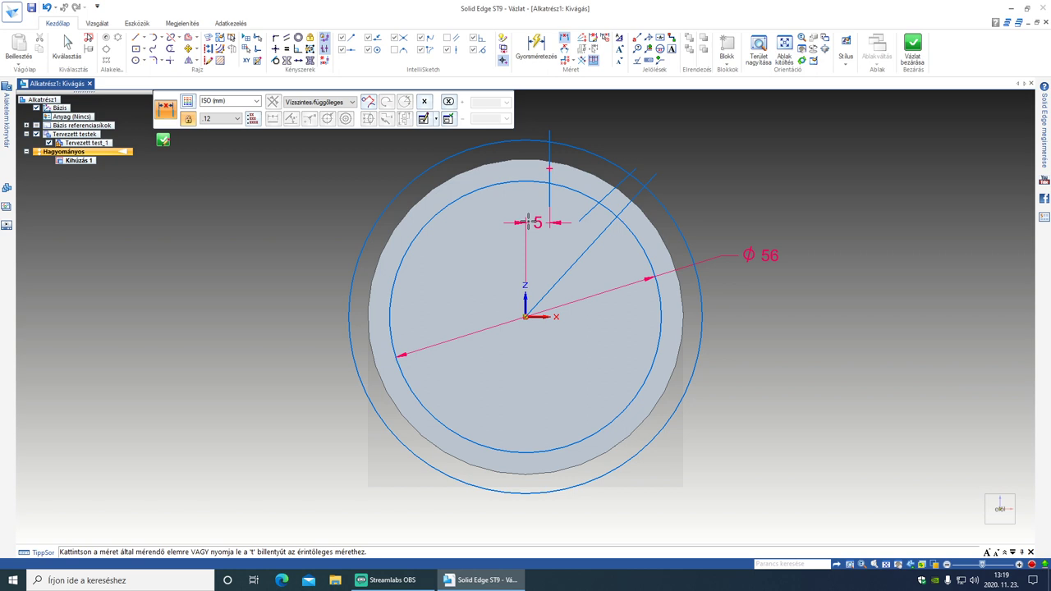
# Dimension the angle between the vertical axis and the slanted line from the origin and set it to 45°.
pyautogui.click(564, 49)
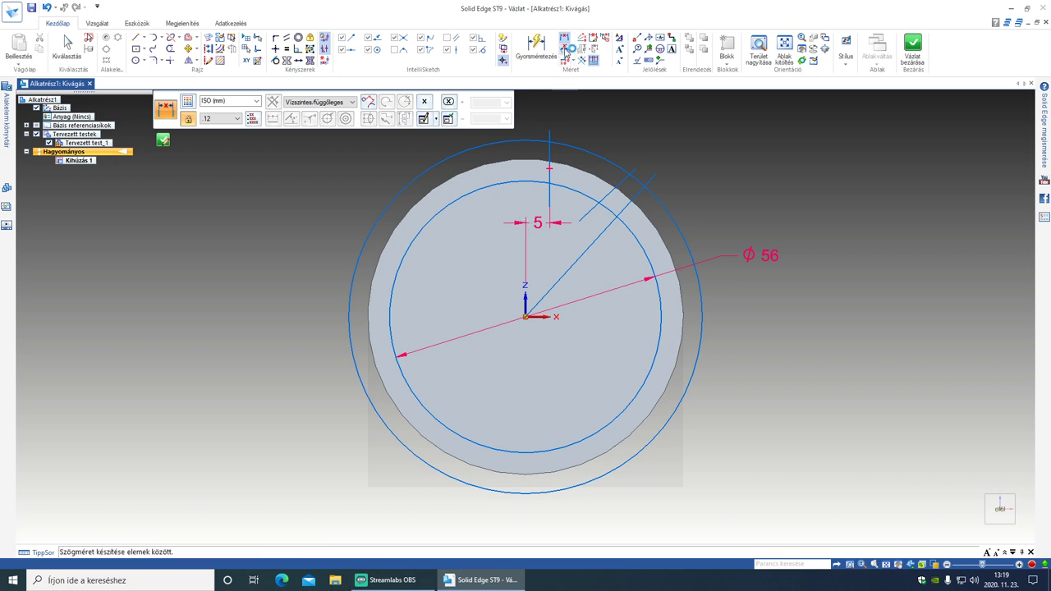
pyautogui.click(539, 294)
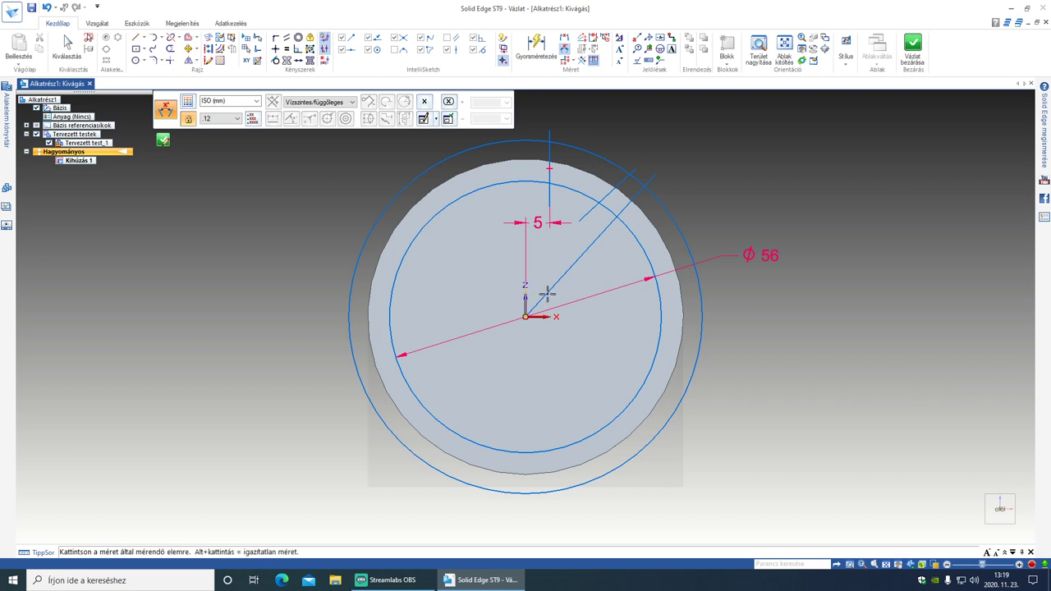
pyautogui.click(547, 291)
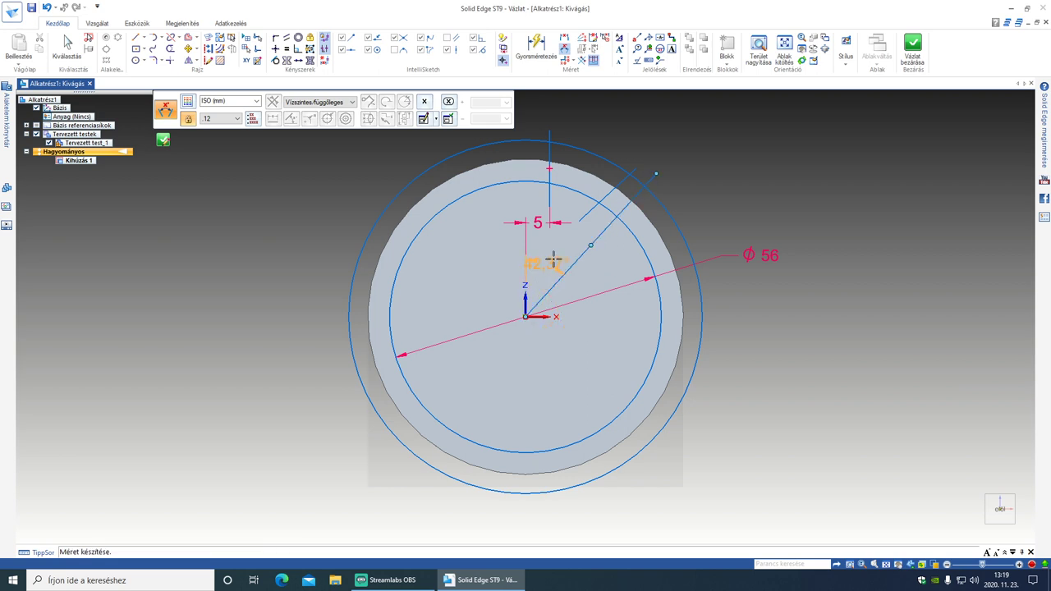
pyautogui.click(584, 265)
pyautogui.write('4')
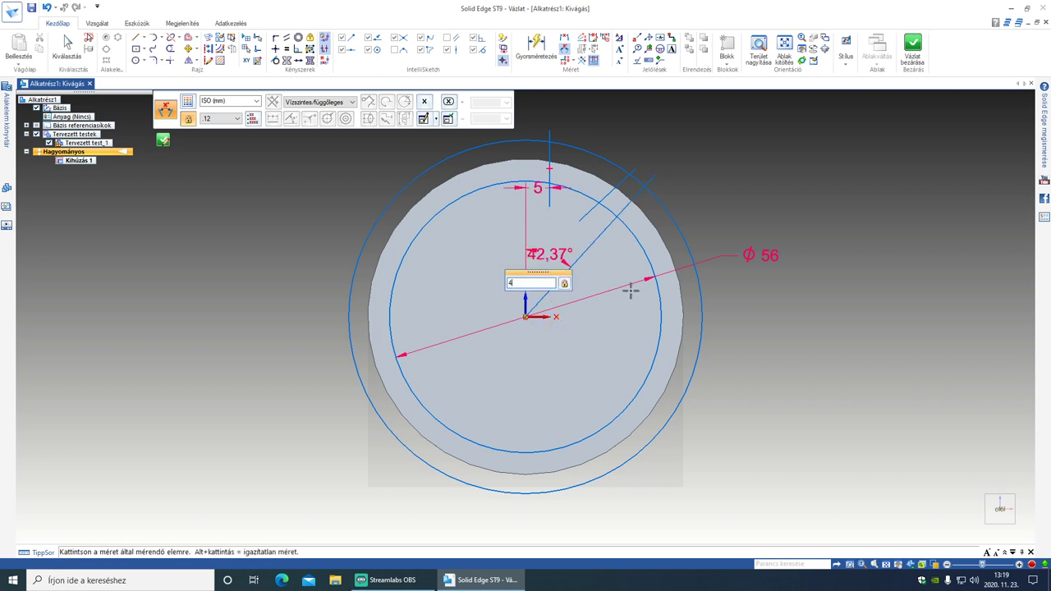
pyautogui.write('5')
pyautogui.press('Return')
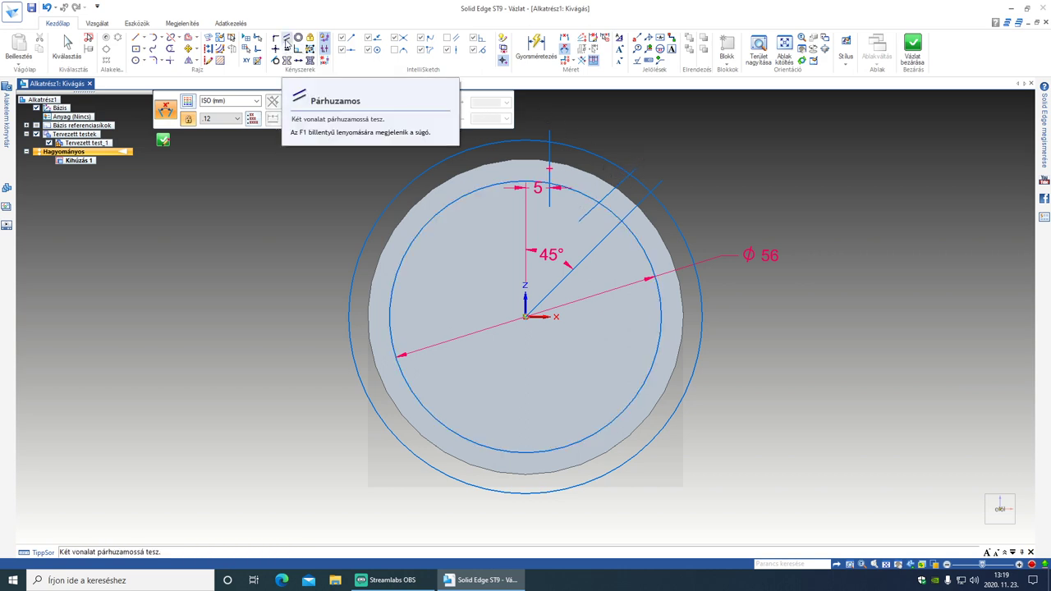
# Make the short slanted line parallel to the long slanted line from the origin.
pyautogui.click(286, 41)
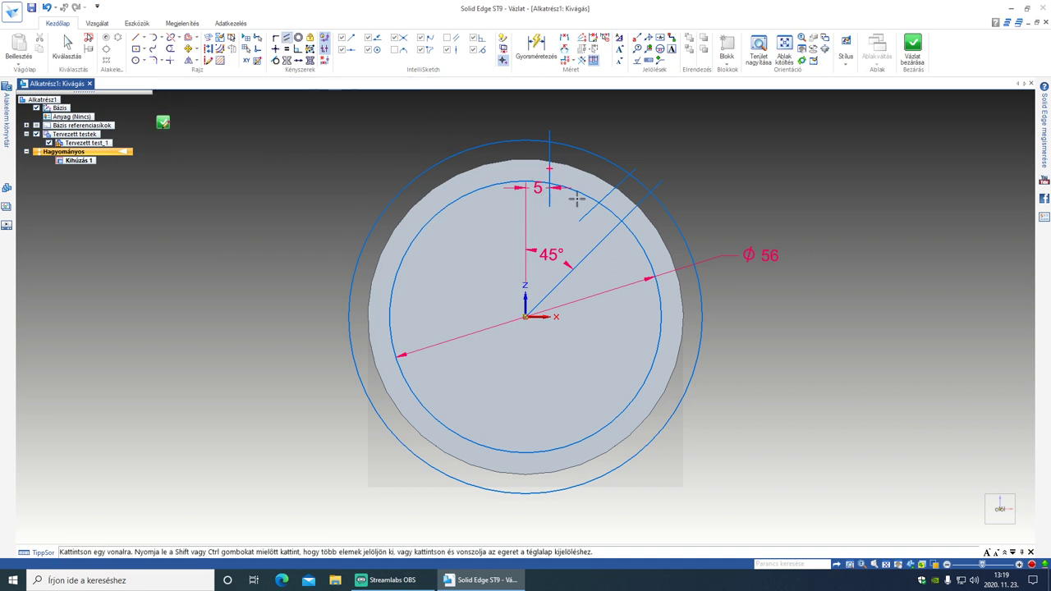
pyautogui.click(614, 194)
pyautogui.click(627, 213)
# Dimension the perpendicular distance between the two parallel slanted lines, measured by two elements, and set it to 5 mm.
pyautogui.click(564, 39)
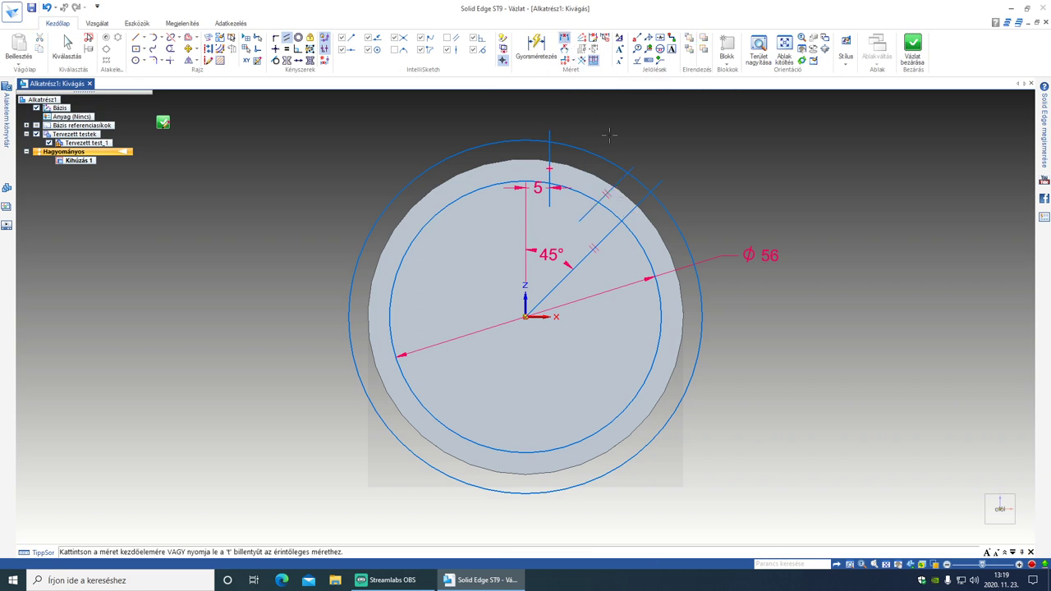
pyautogui.click(638, 192)
pyautogui.click(640, 192)
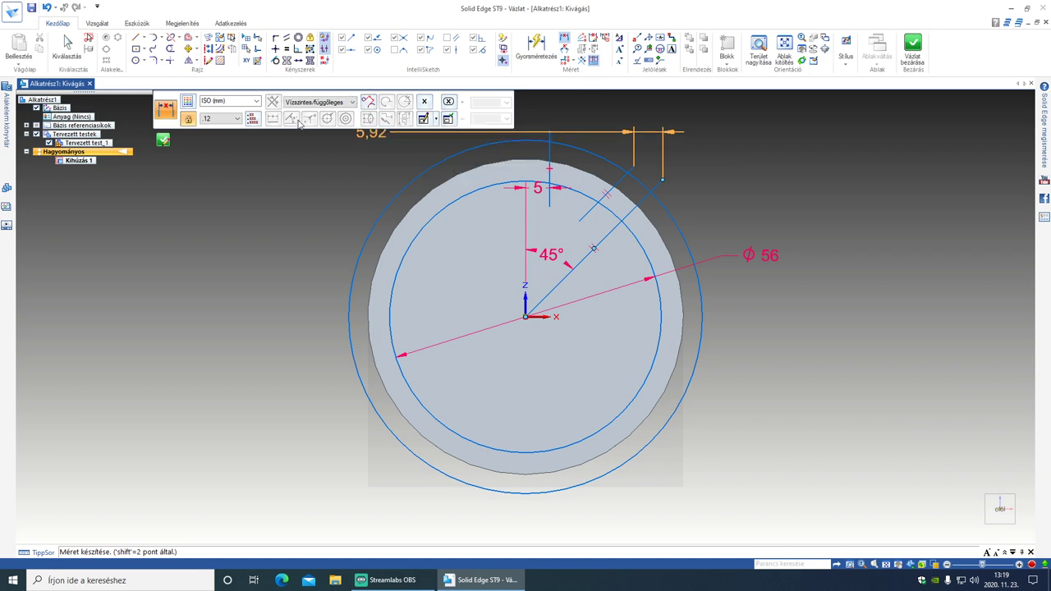
pyautogui.click(353, 102)
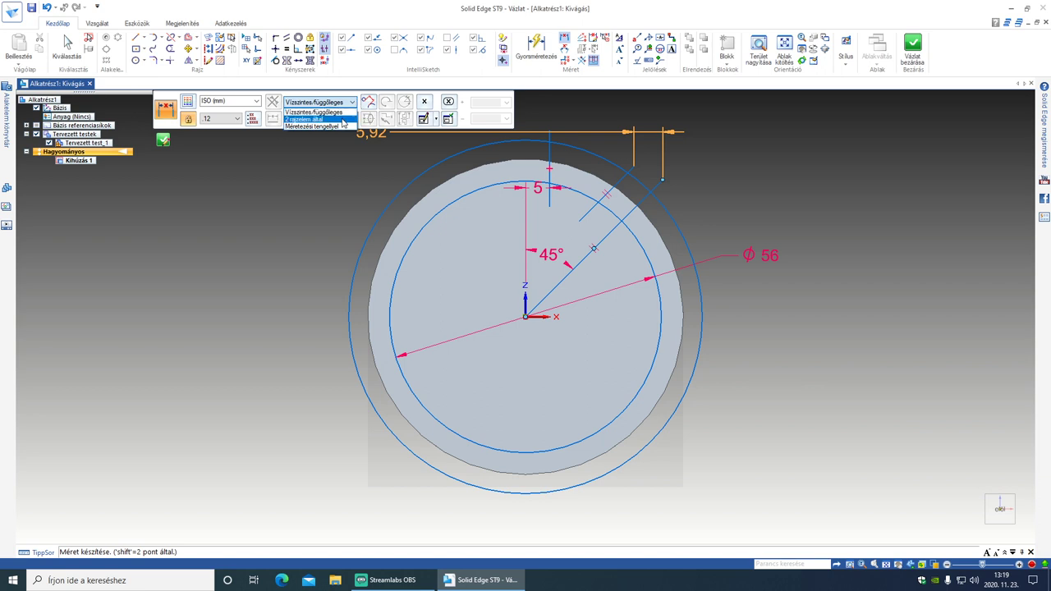
pyautogui.click(344, 120)
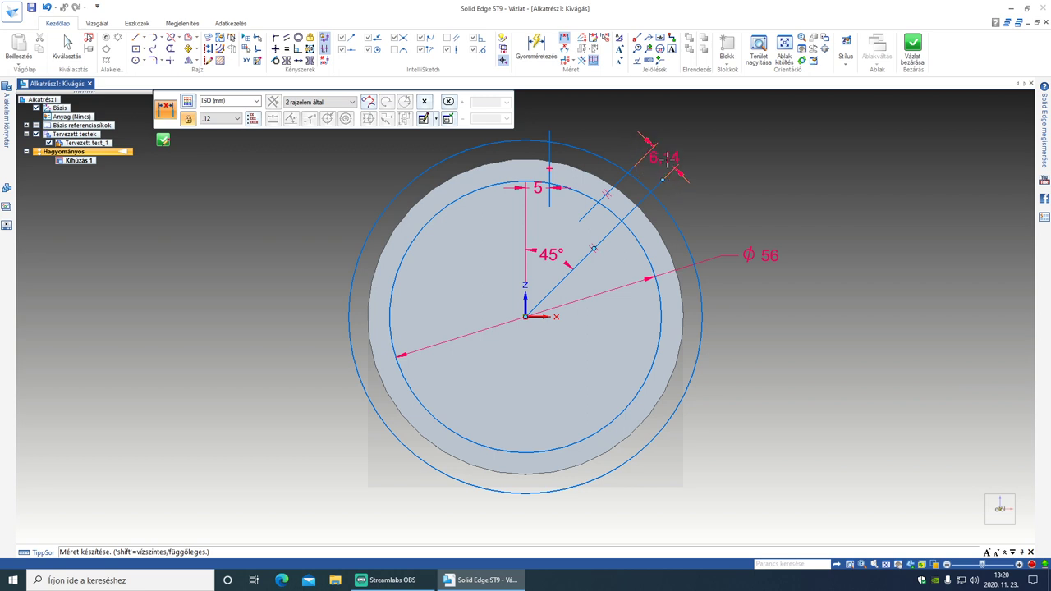
pyautogui.click(665, 158)
pyautogui.write('6')
pyautogui.press('Return')
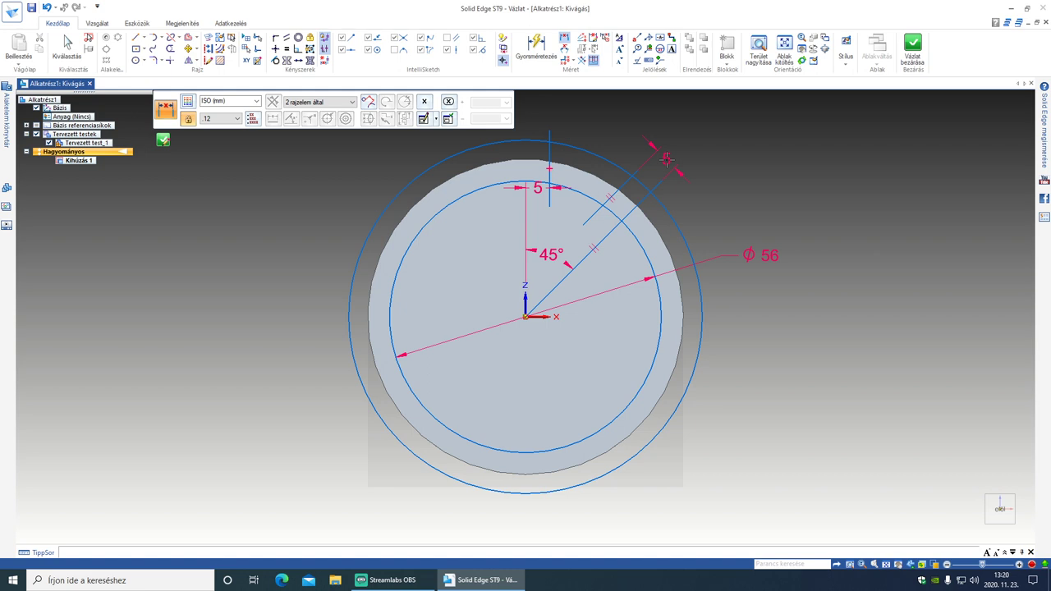
# Trim both circles and the short lines to a closed slot profile between the vertical line and the short slanted line.
pyautogui.click(171, 50)
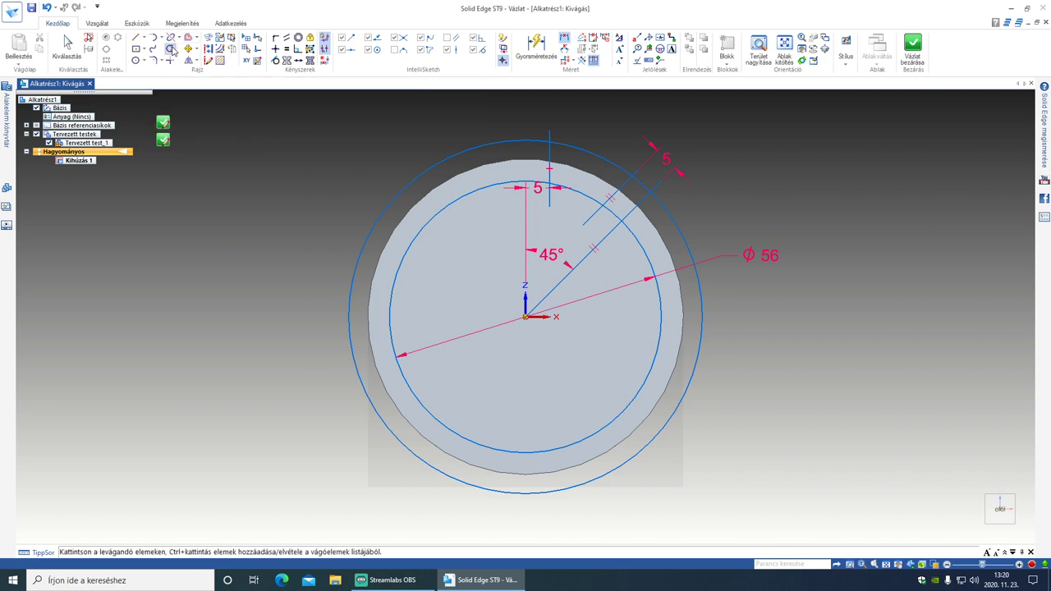
pyautogui.click(401, 263)
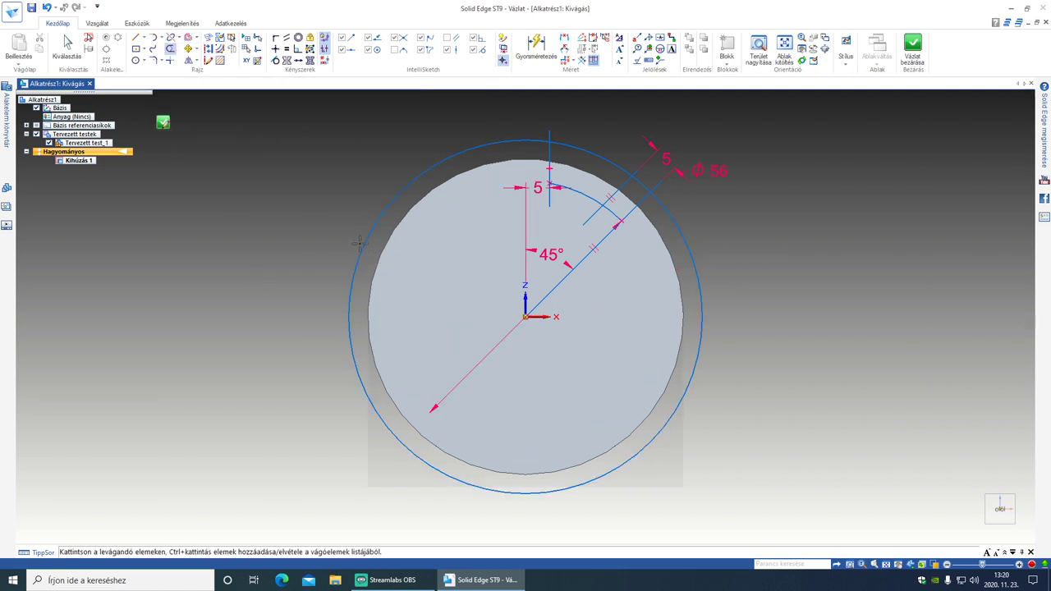
pyautogui.click(357, 243)
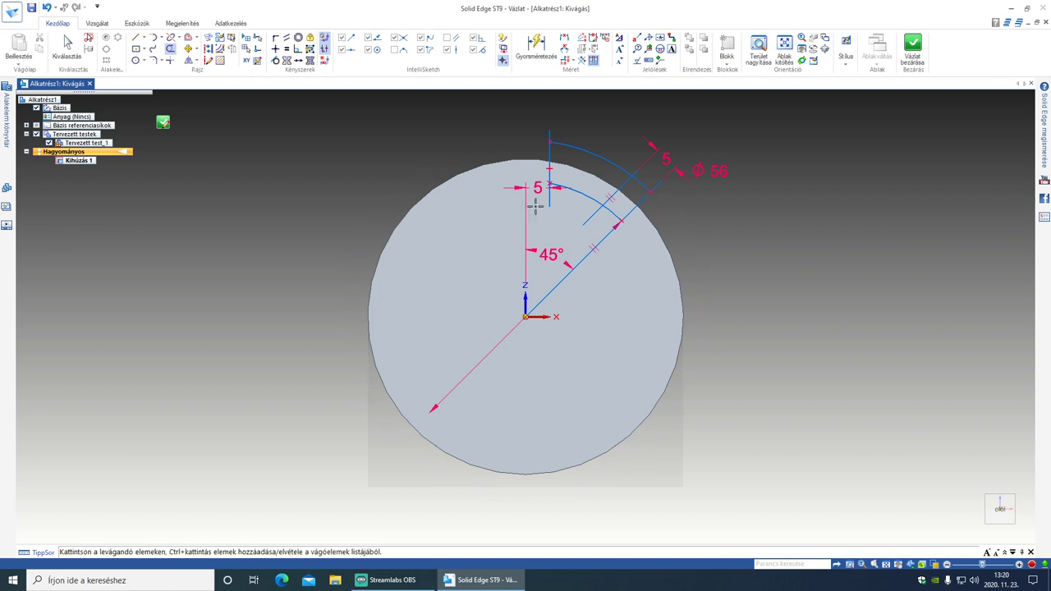
pyautogui.click(586, 216)
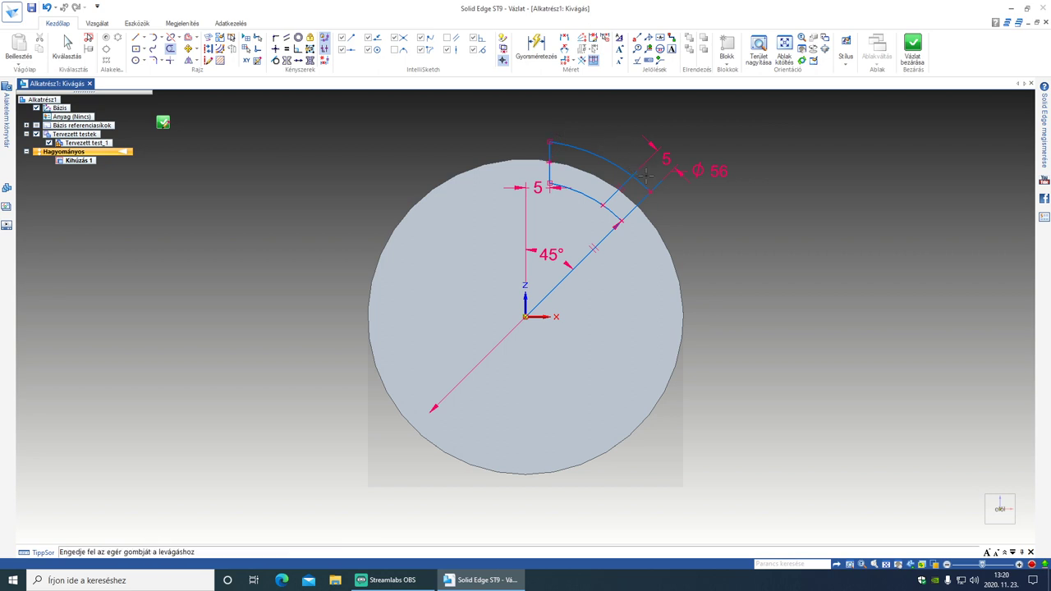
pyautogui.moveTo(642, 182); pyautogui.dragTo(591, 215)
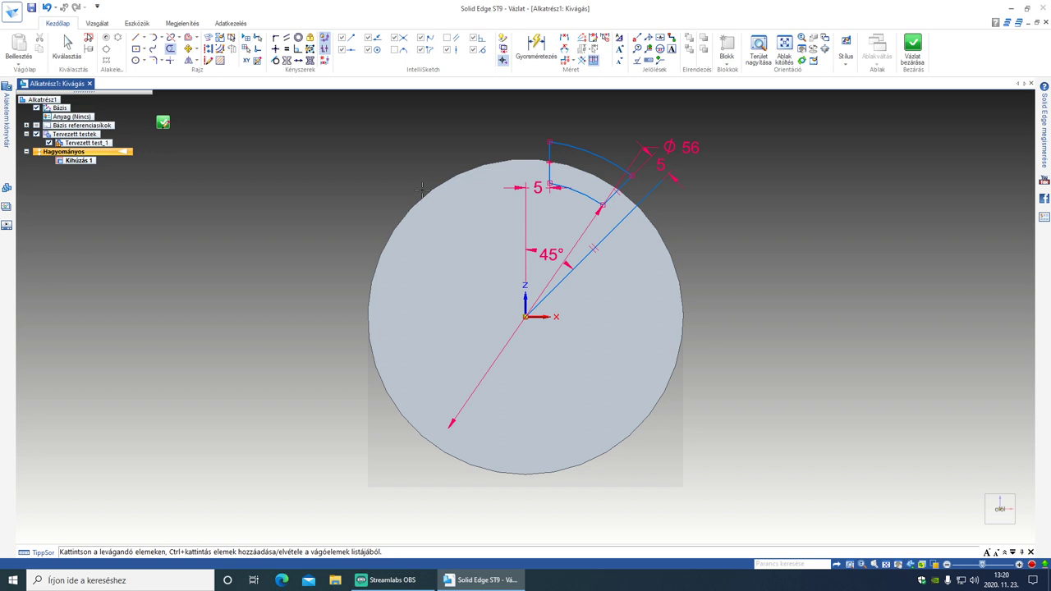
pyautogui.click(558, 146)
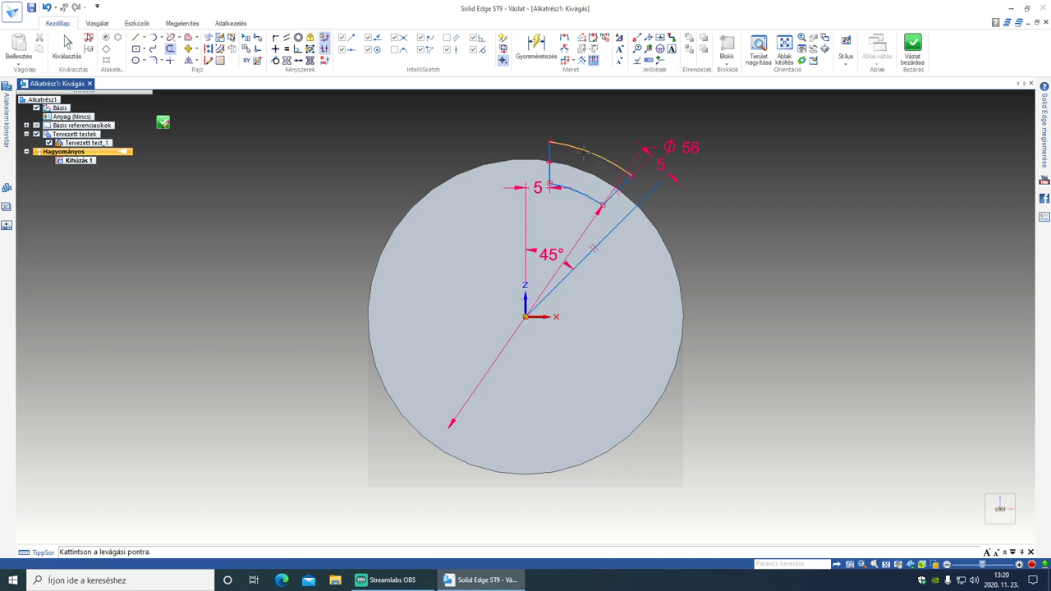
pyautogui.click(548, 144)
pyautogui.click(611, 200)
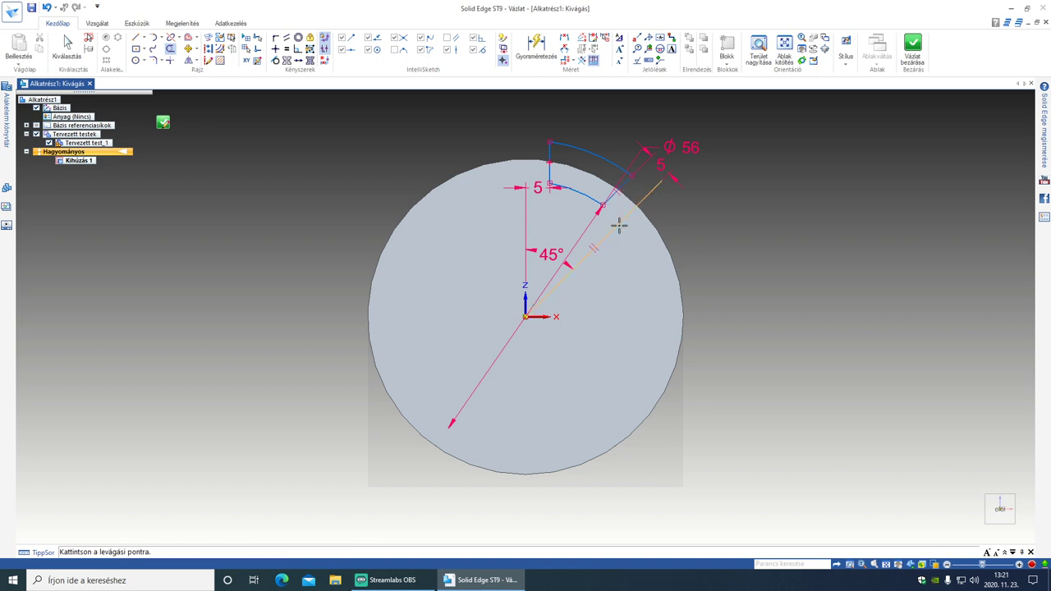
pyautogui.click(616, 225)
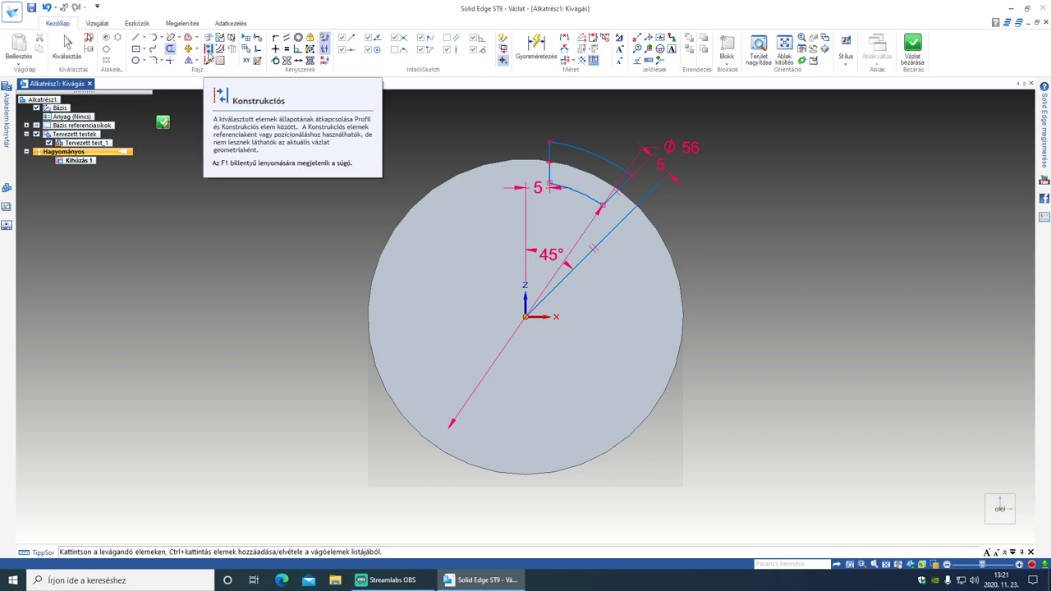
# Convert the long slanted line from the origin to construction geometry and finish the profile sketch.
pyautogui.click(210, 51)
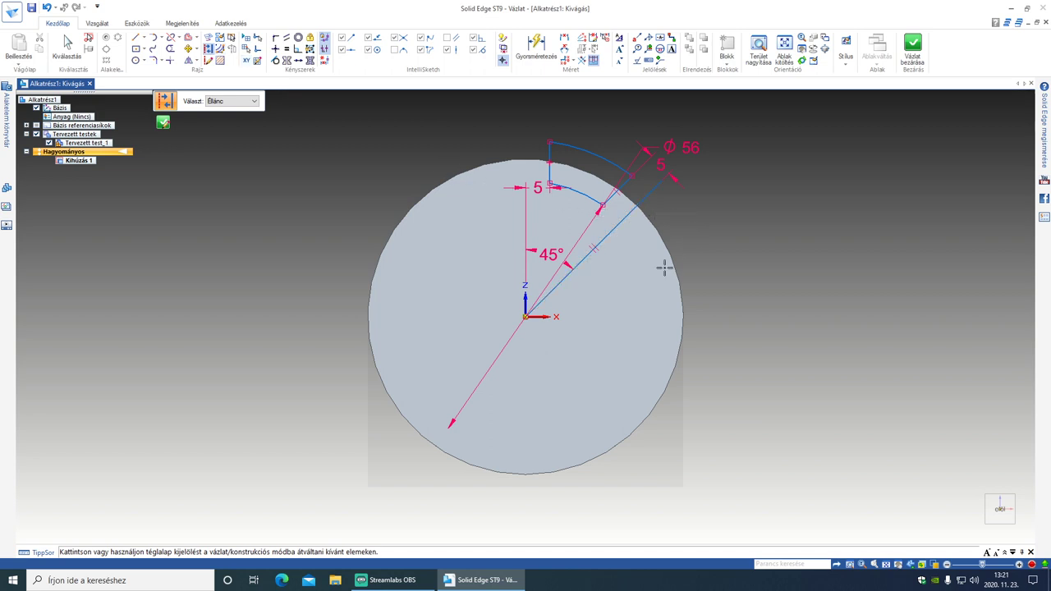
pyautogui.click(628, 218)
pyautogui.click(163, 123)
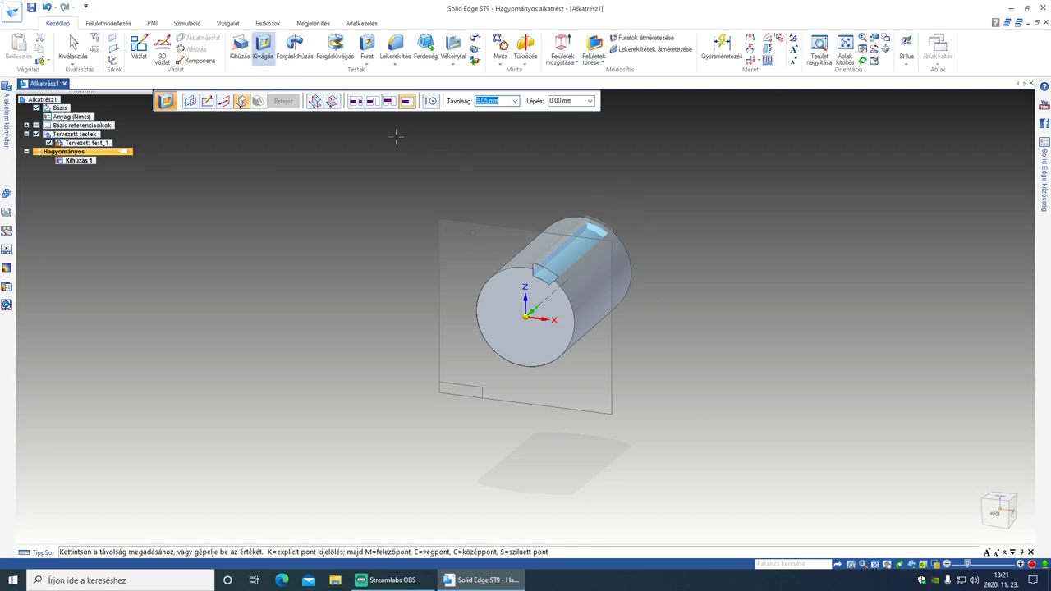
# Cut the profile through the whole length of the cylinder and finish the cutout feature.
pyautogui.click(358, 102)
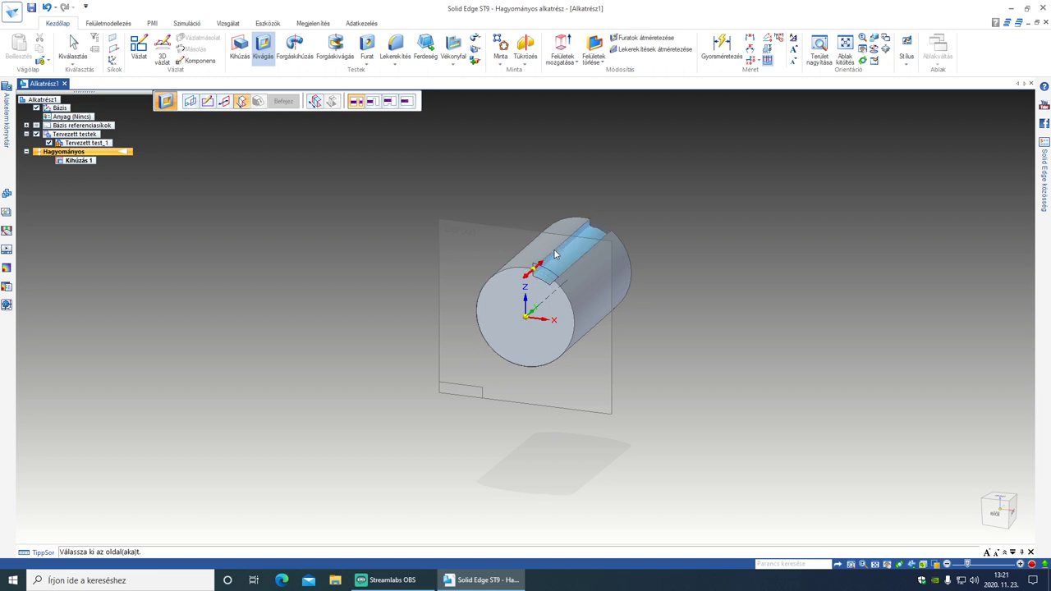
pyautogui.click(625, 216)
pyautogui.click(284, 101)
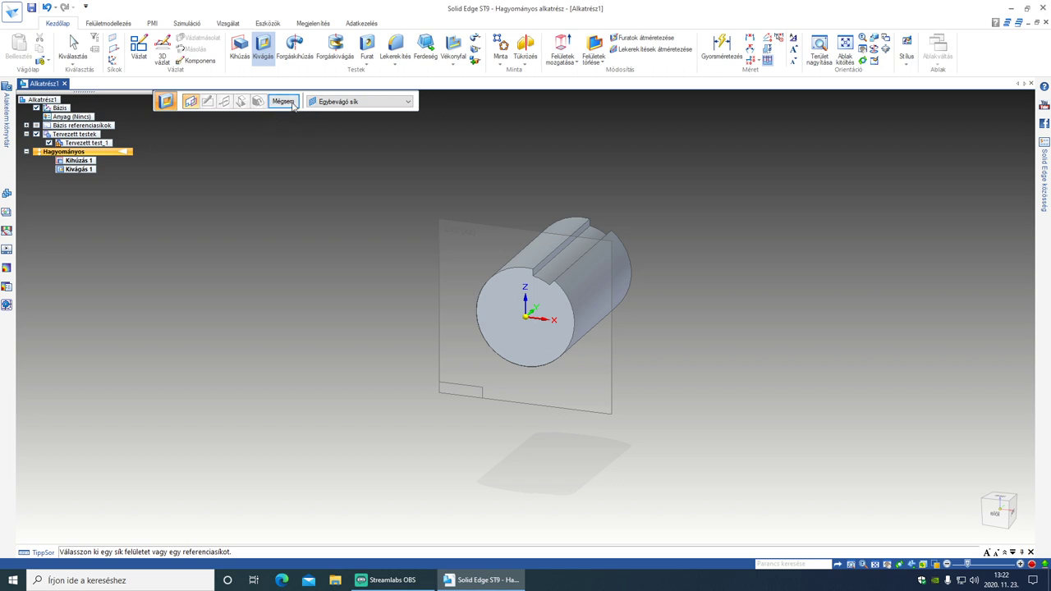
pyautogui.click(284, 101)
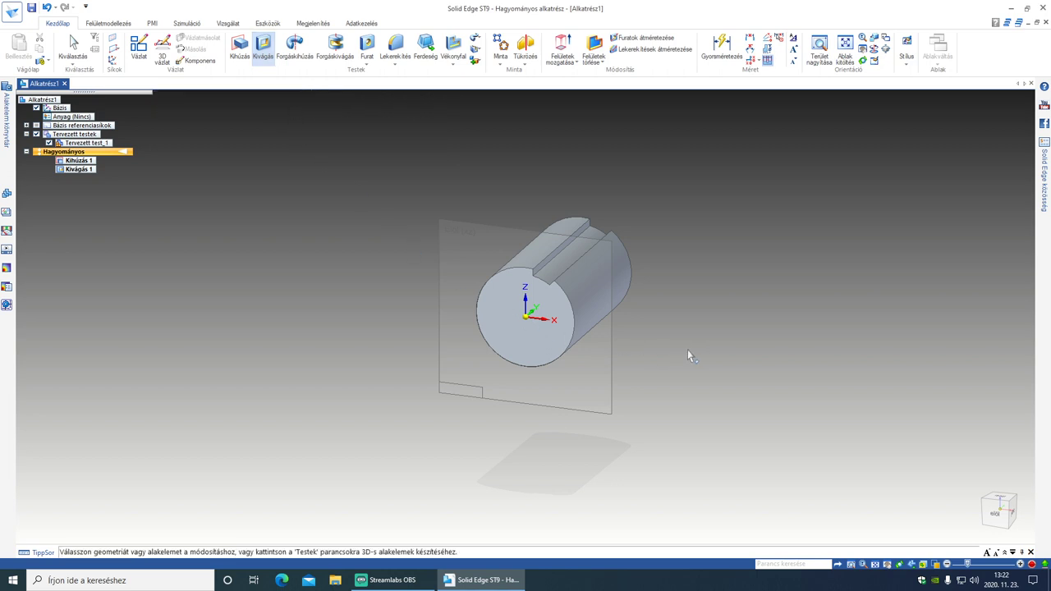
# Start a detailed (Részletes minta) pattern of the cutout feature and open its sketch on the cylinder's front face.
pyautogui.scroll(3, 673, 345)
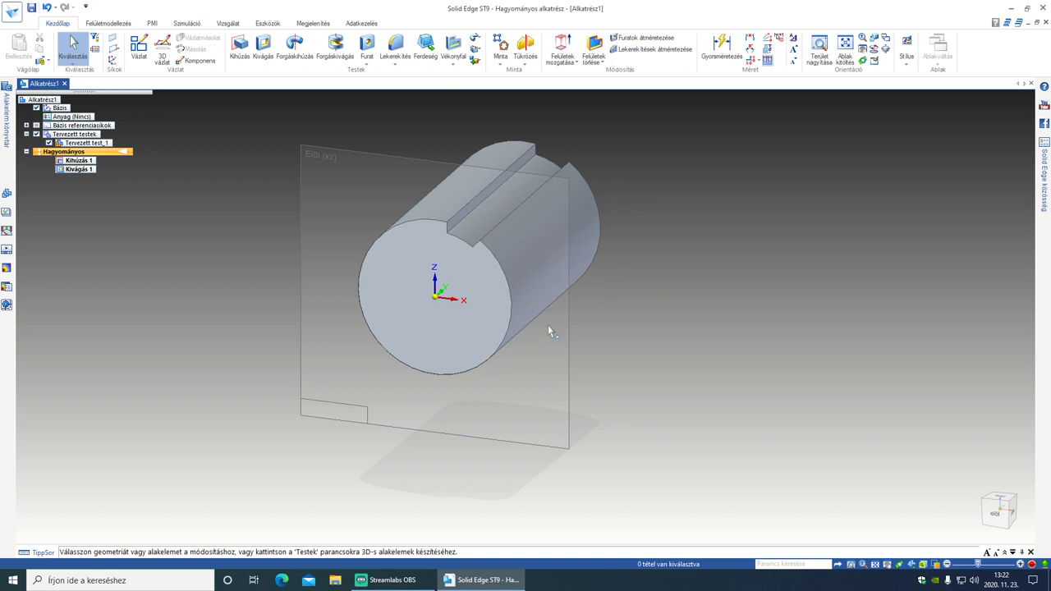
pyautogui.click(500, 45)
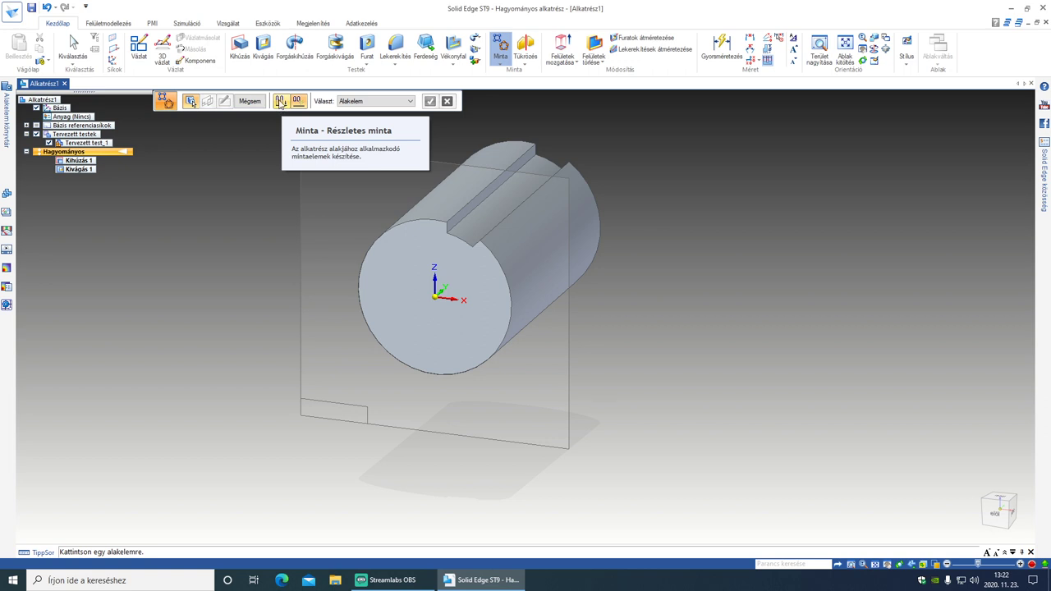
pyautogui.click(280, 101)
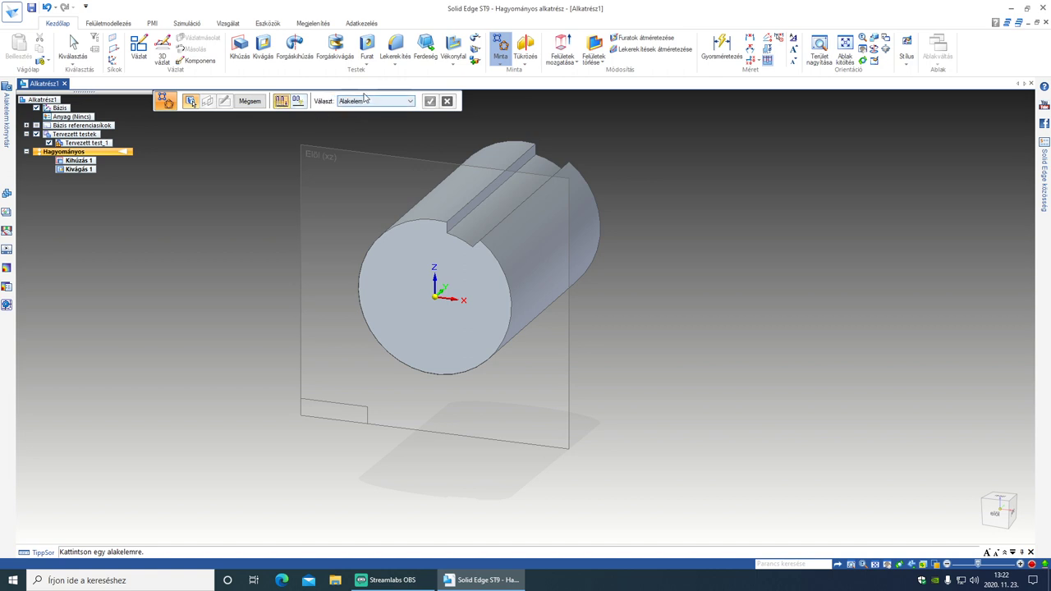
pyautogui.click(84, 170)
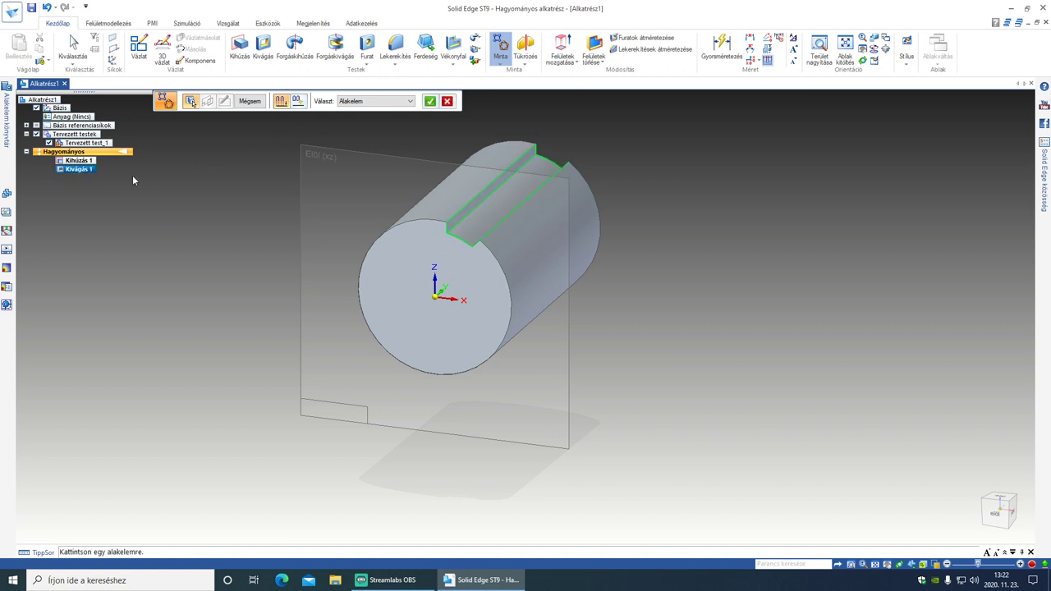
pyautogui.click(429, 100)
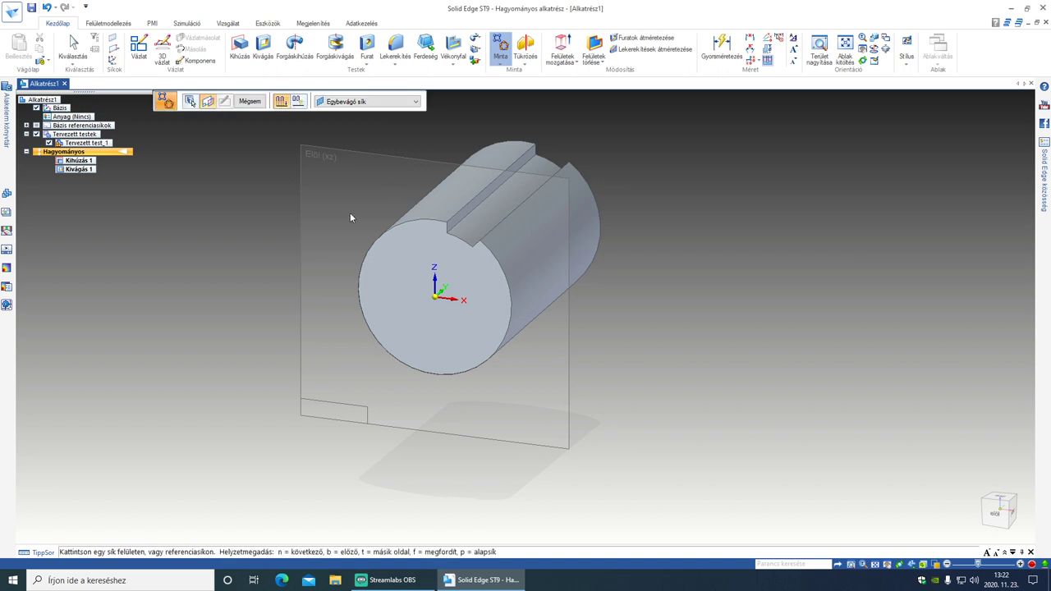
pyautogui.click(438, 301)
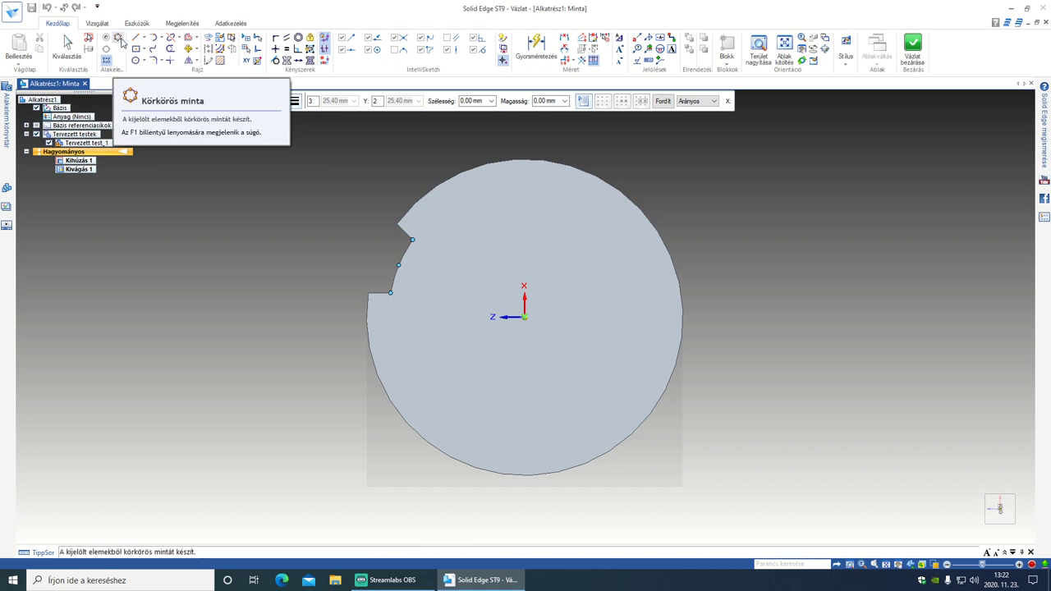
# Sketch a full-circle circular pattern of 8 occurrences centred on the origin, with its radius reaching the cylinder's edge at 32.50 mm.
pyautogui.click(119, 39)
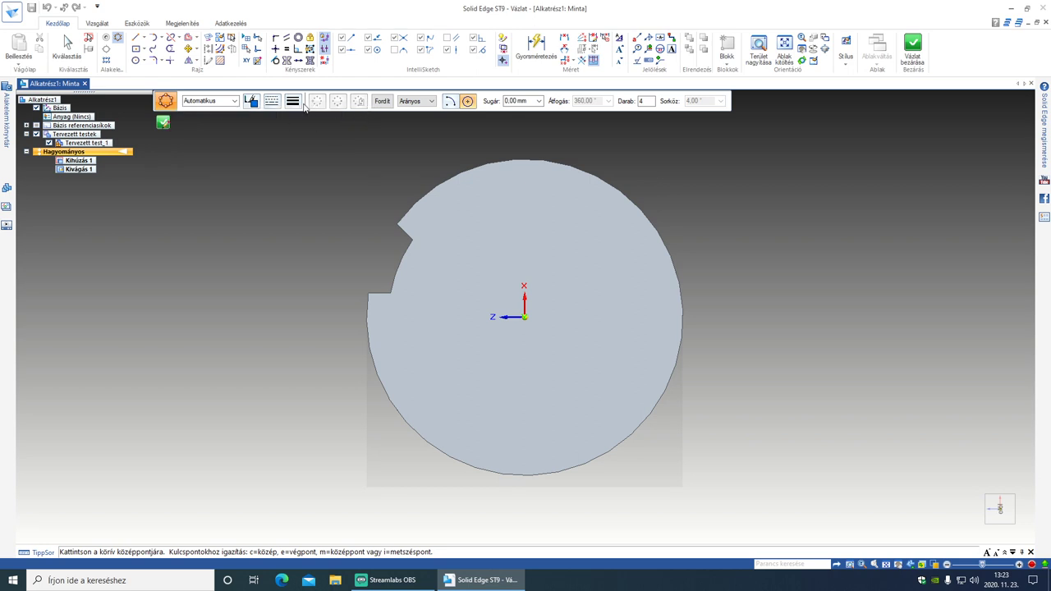
pyautogui.click(380, 101)
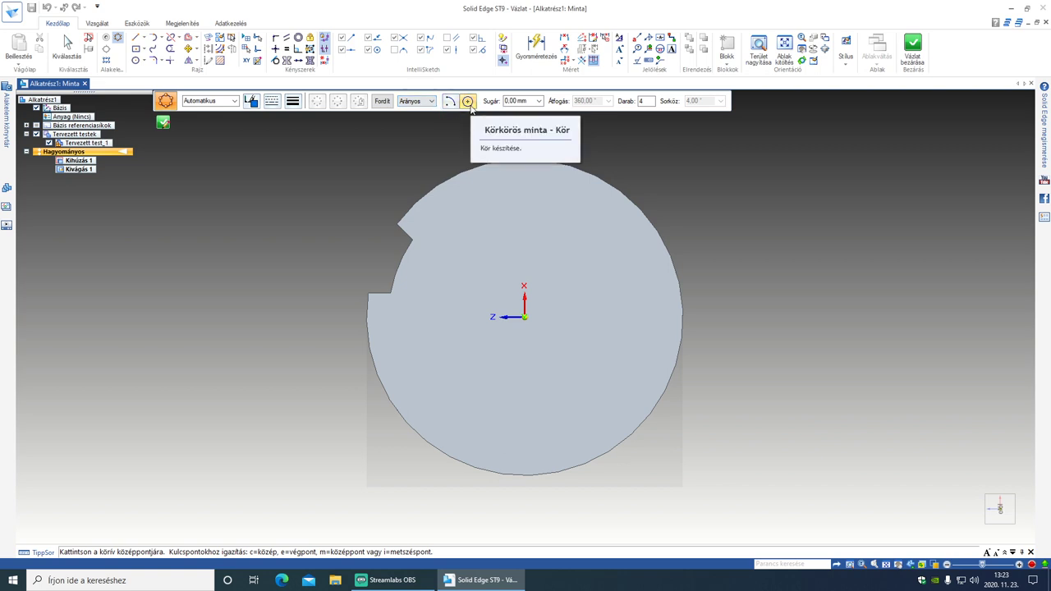
pyautogui.click(468, 102)
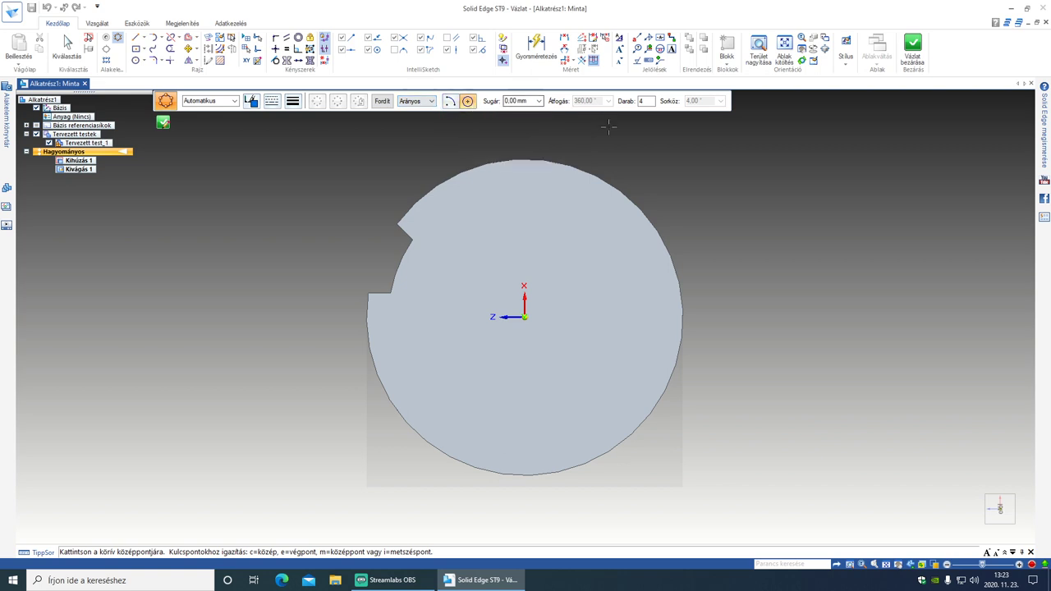
pyautogui.moveTo(653, 104); pyautogui.dragTo(629, 105)
pyautogui.click(525, 316)
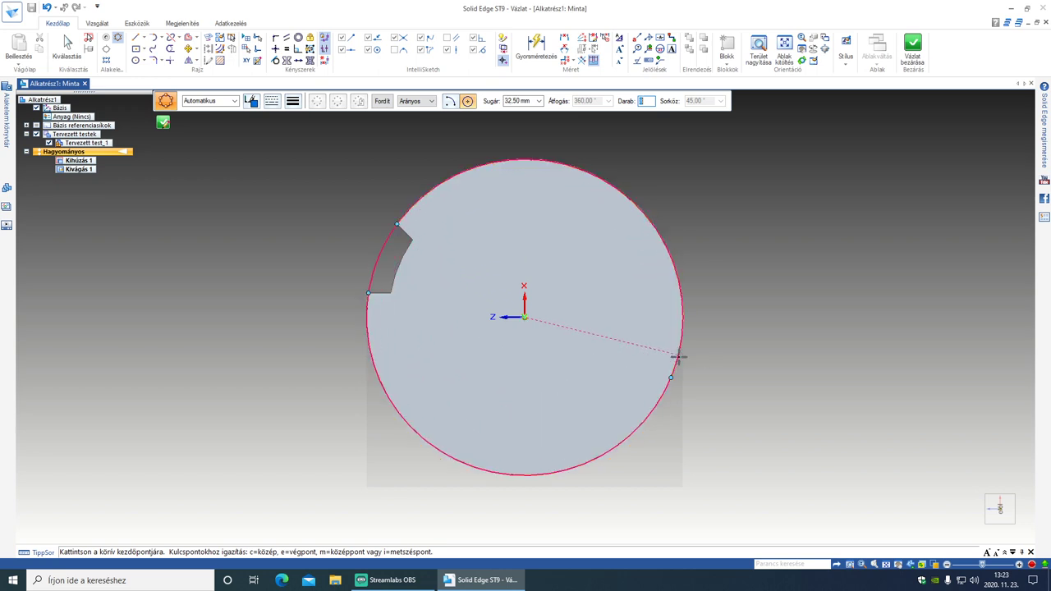
pyautogui.click(678, 356)
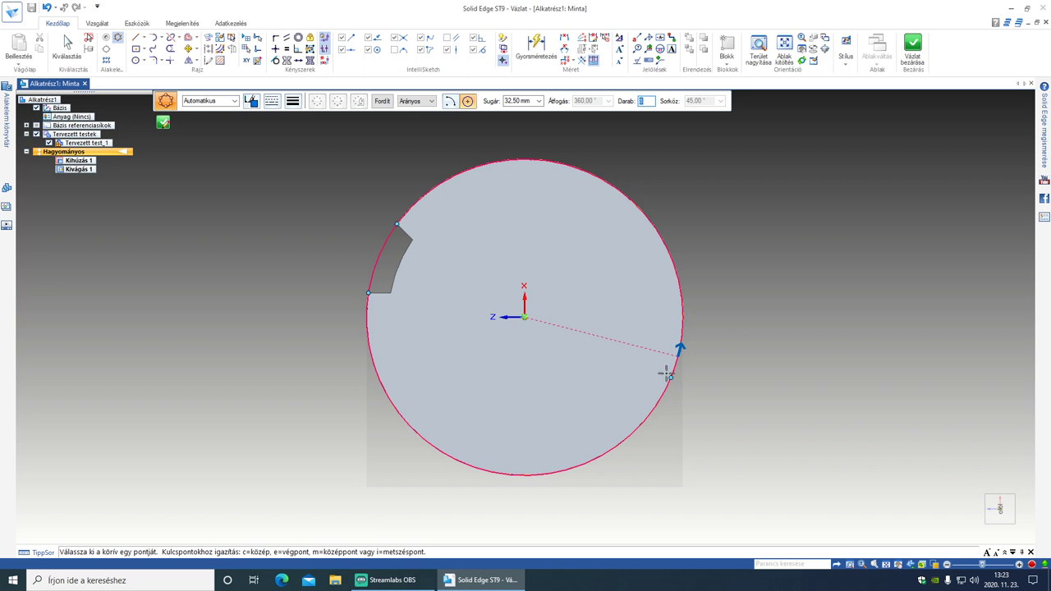
pyautogui.click(681, 325)
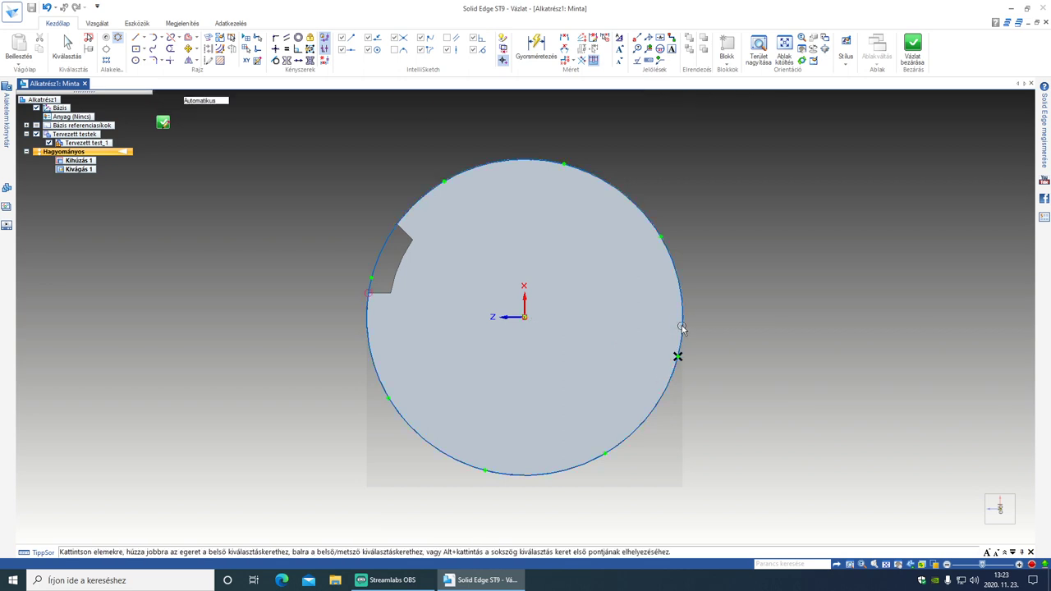
# Close the pattern sketch and finish the circular pattern of the slot cutout.
pyautogui.click(680, 326)
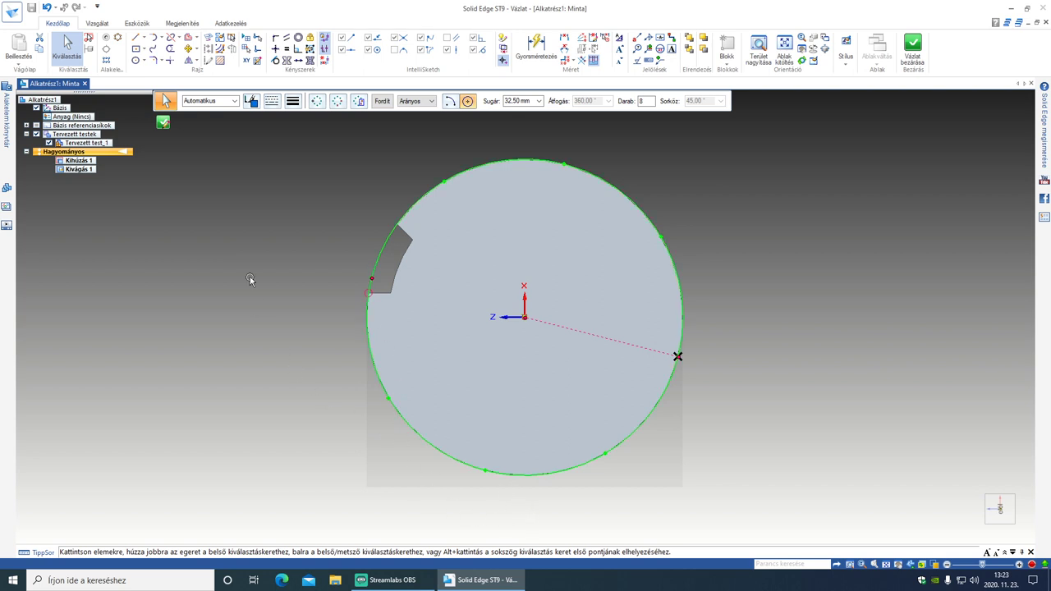
pyautogui.click(164, 124)
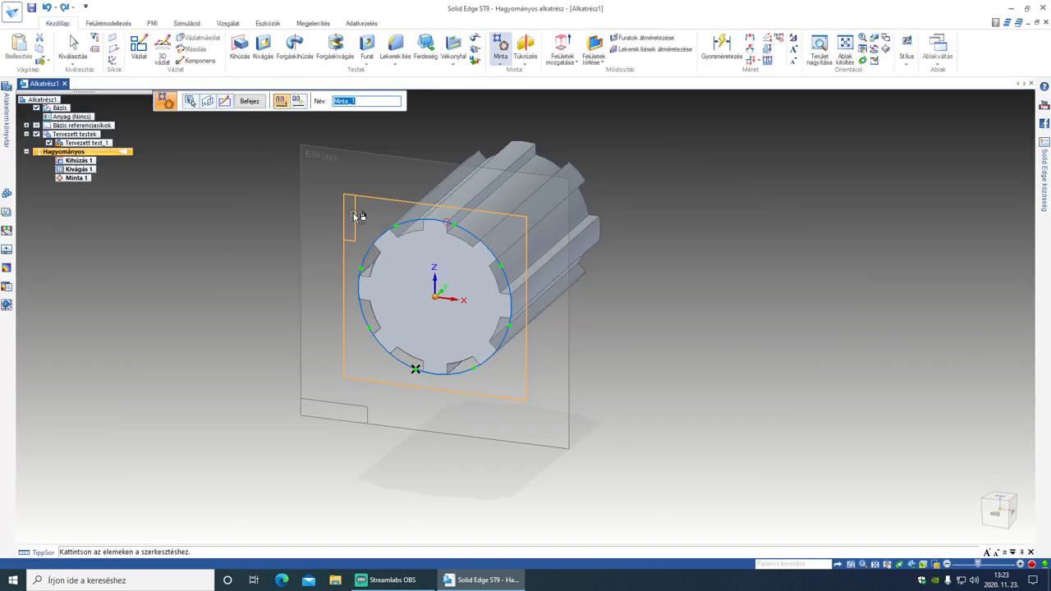
pyautogui.moveTo(656, 313); pyautogui.dragTo(525, 279, button='middle')
pyautogui.click(255, 105)
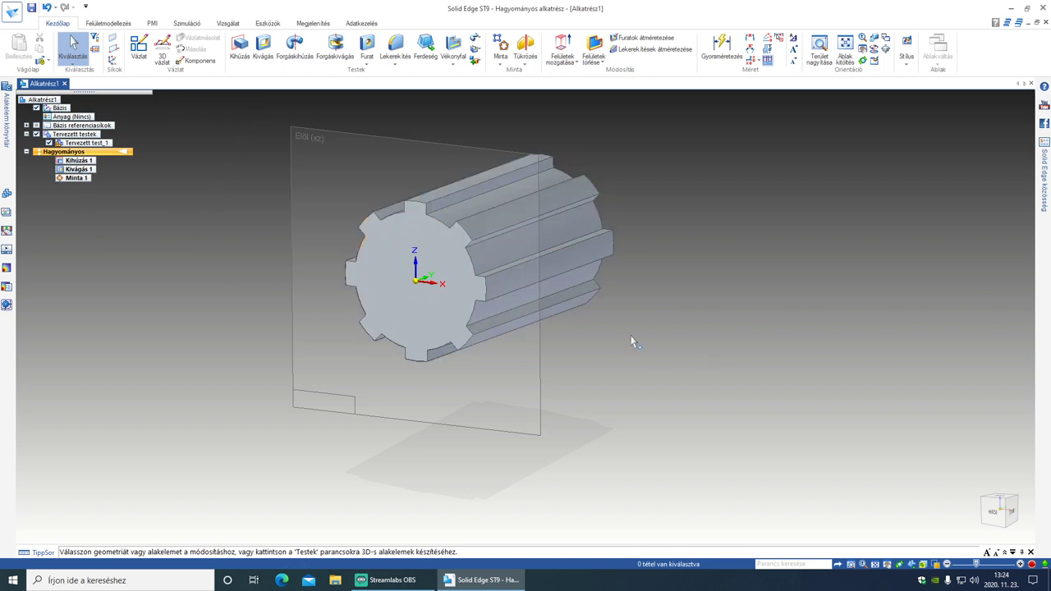
# Suppress the circular pattern feature (Minta 1) in the ordered feature history.
pyautogui.click(875, 565)
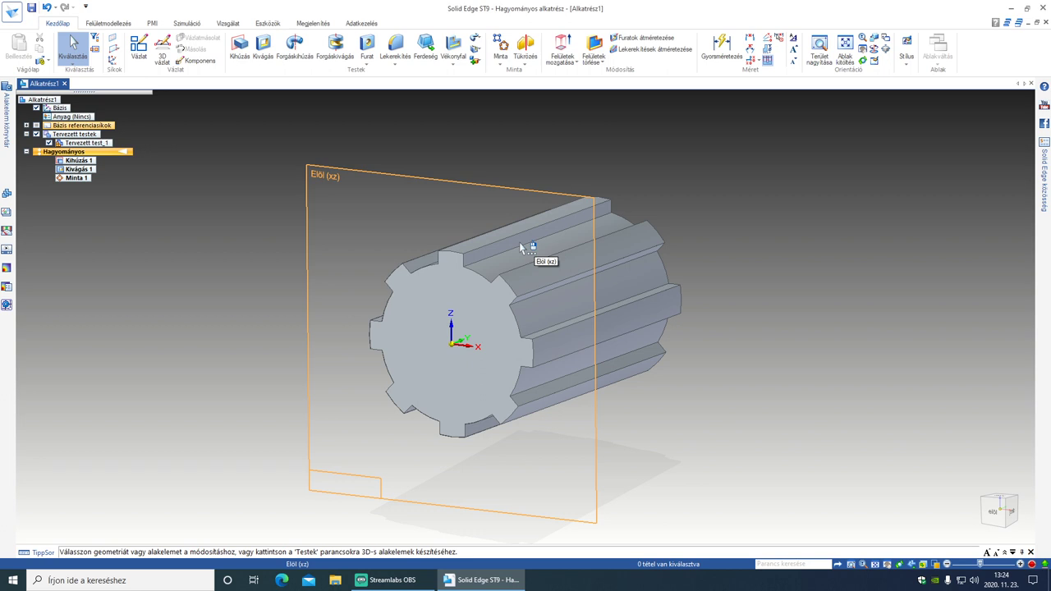
pyautogui.click(73, 179)
pyautogui.rightClick(74, 178)
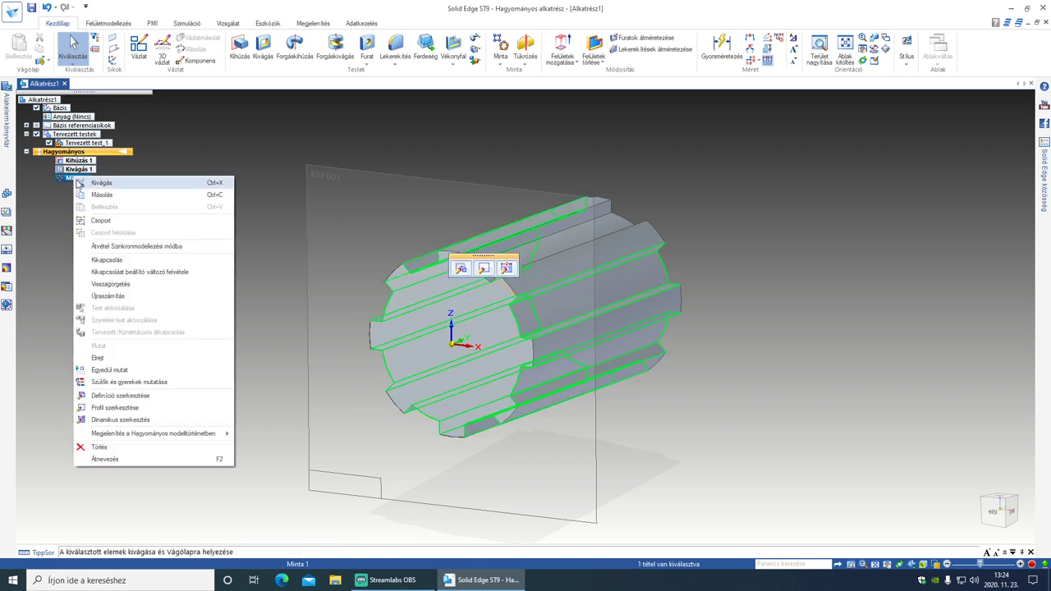
pyautogui.click(111, 261)
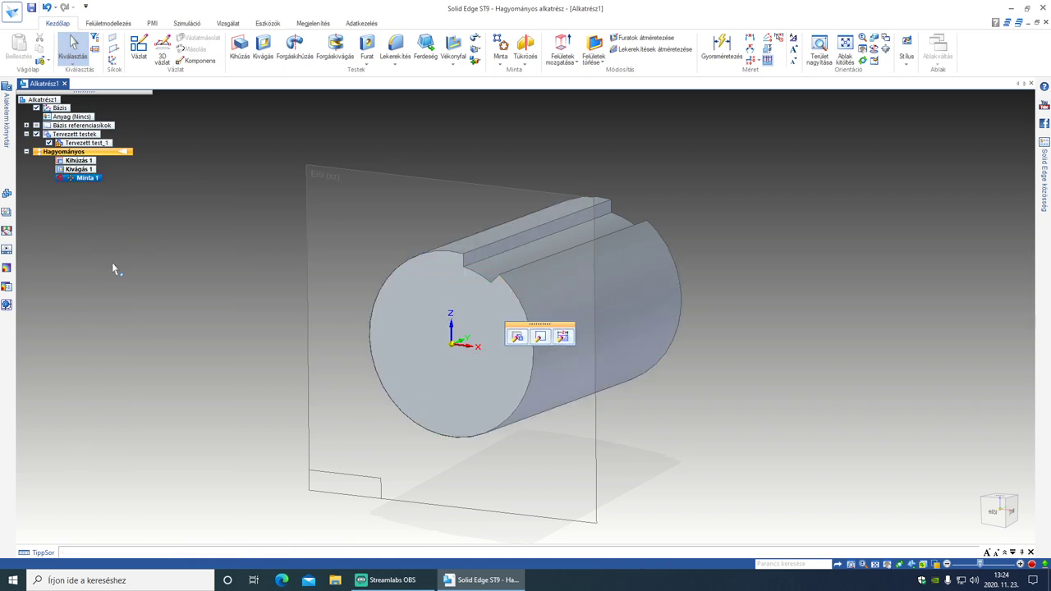
# Round the slot's two inner bottom edges with a 0.5 mm radius and finish the rounding feature.
pyautogui.scroll(1, 243, 254)
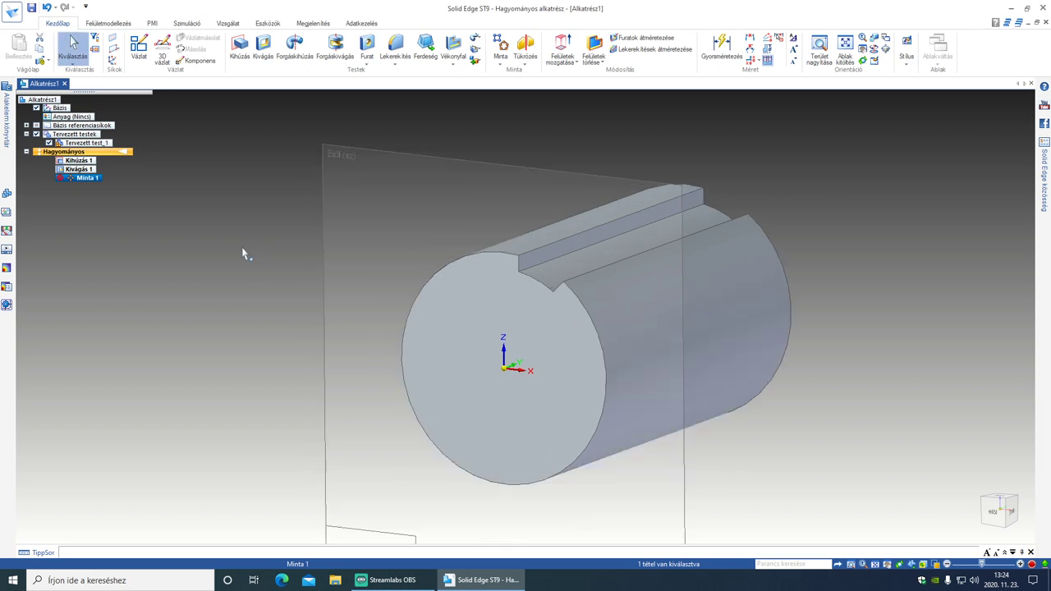
pyautogui.scroll(1, 243, 254)
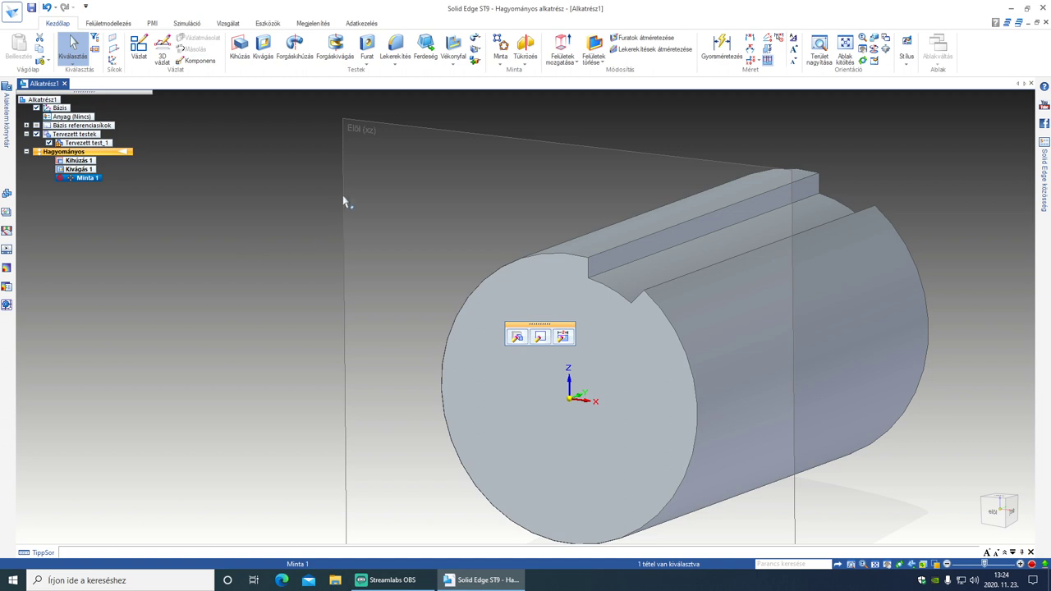
pyautogui.click(394, 50)
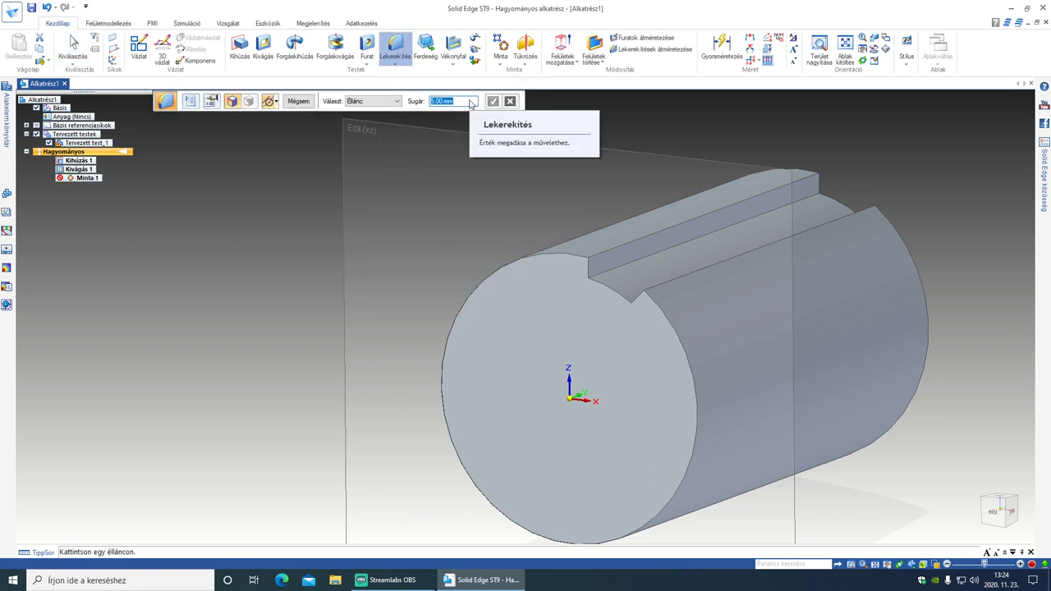
pyautogui.write('0,5')
pyautogui.press('Return')
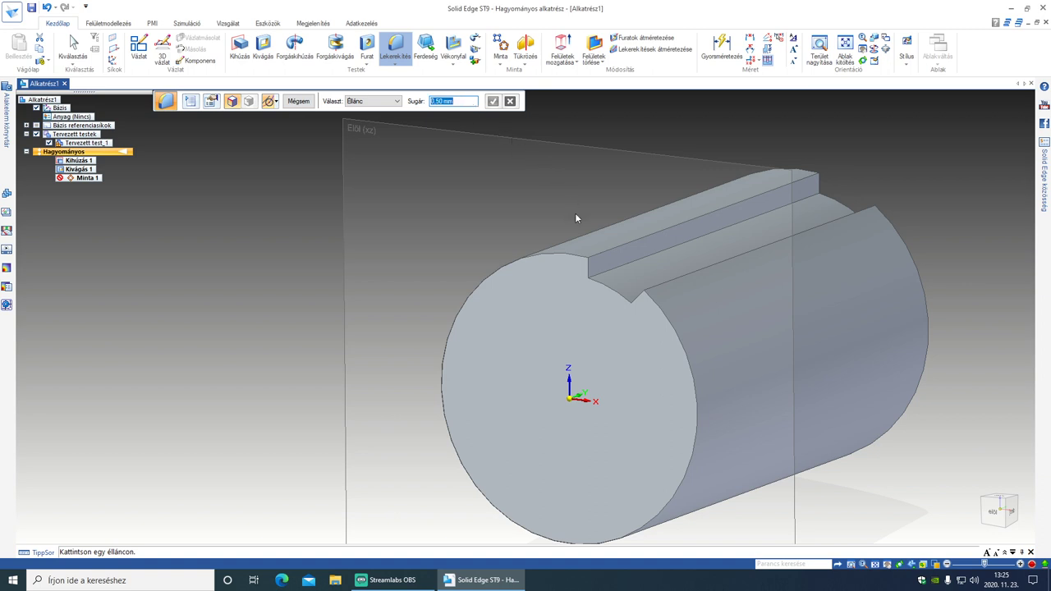
pyautogui.click(620, 265)
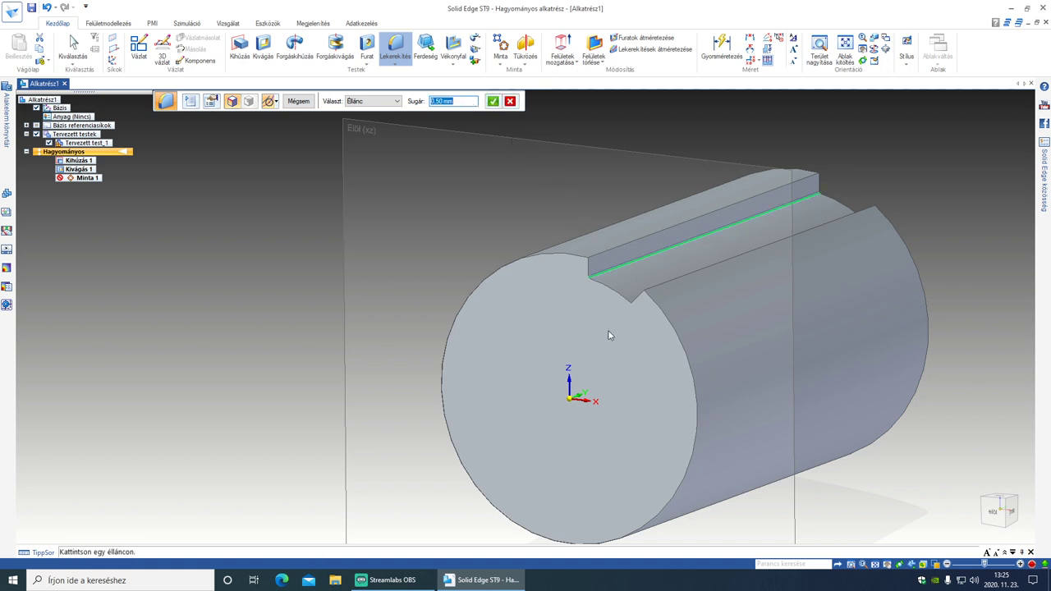
pyautogui.click(643, 302)
pyautogui.click(494, 101)
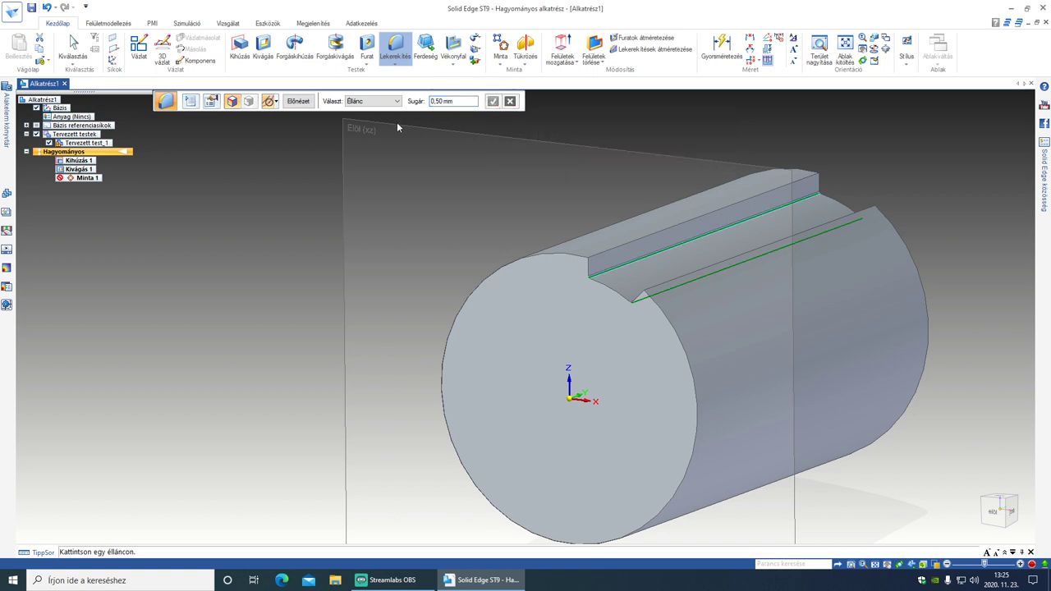
pyautogui.click(298, 101)
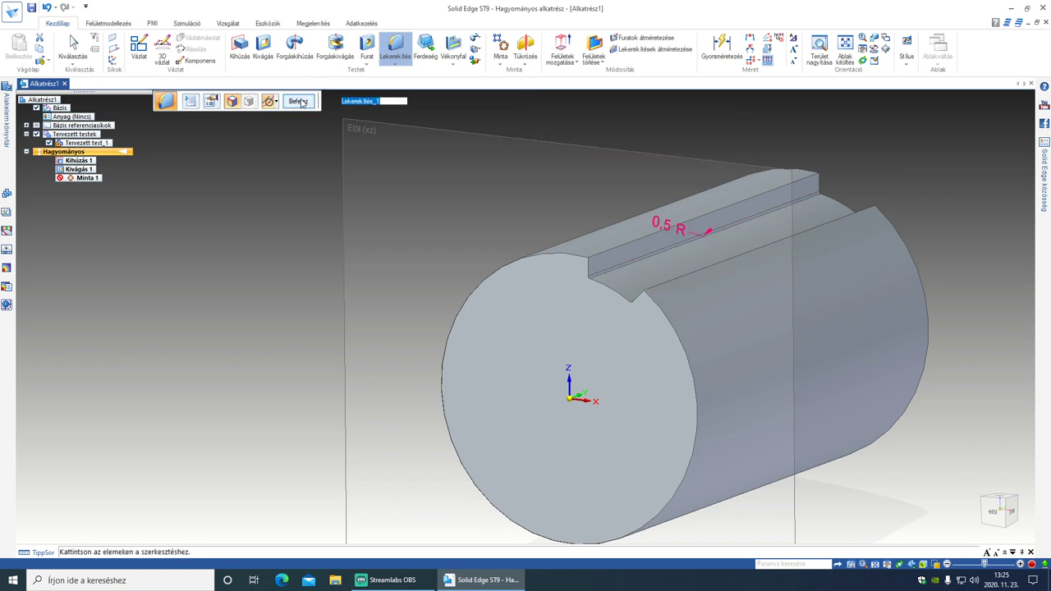
pyautogui.click(298, 101)
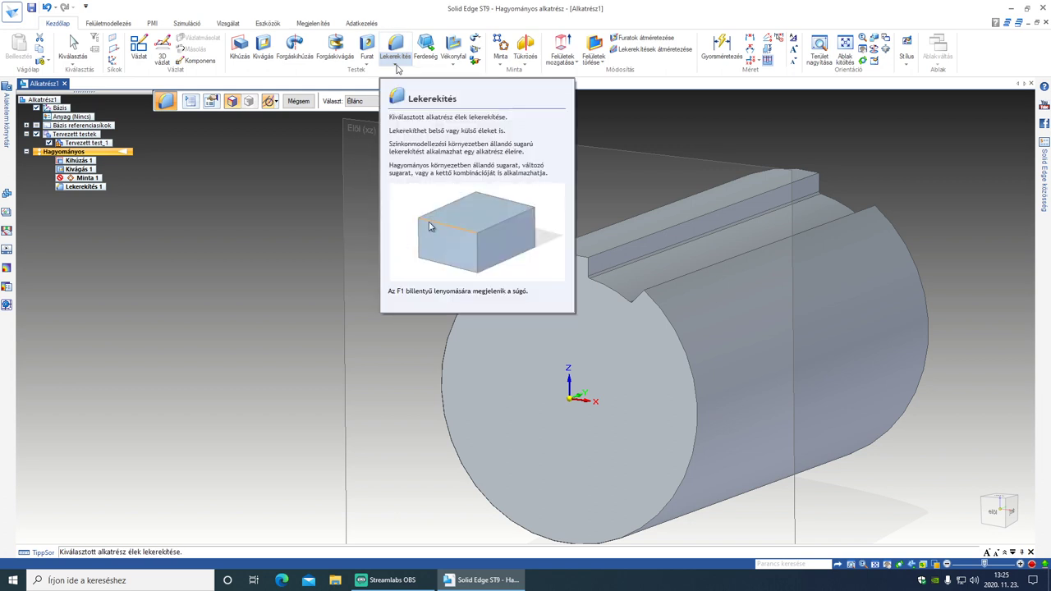
# Chamfer the slot's two outer edges along the cylinder surface with a 0.50 mm setback and finish the chamfer.
pyautogui.click(397, 66)
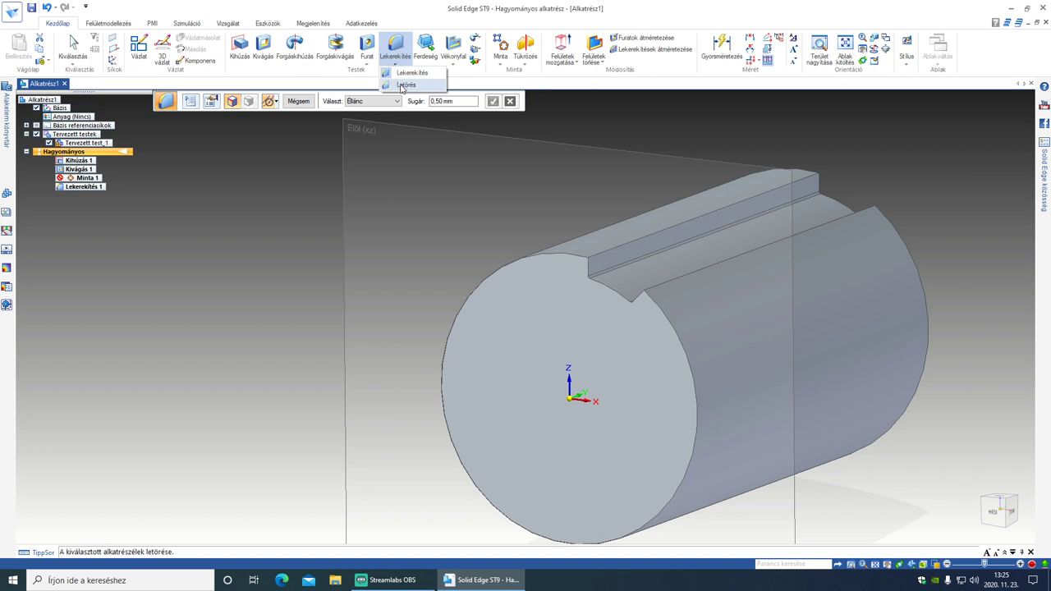
pyautogui.click(402, 85)
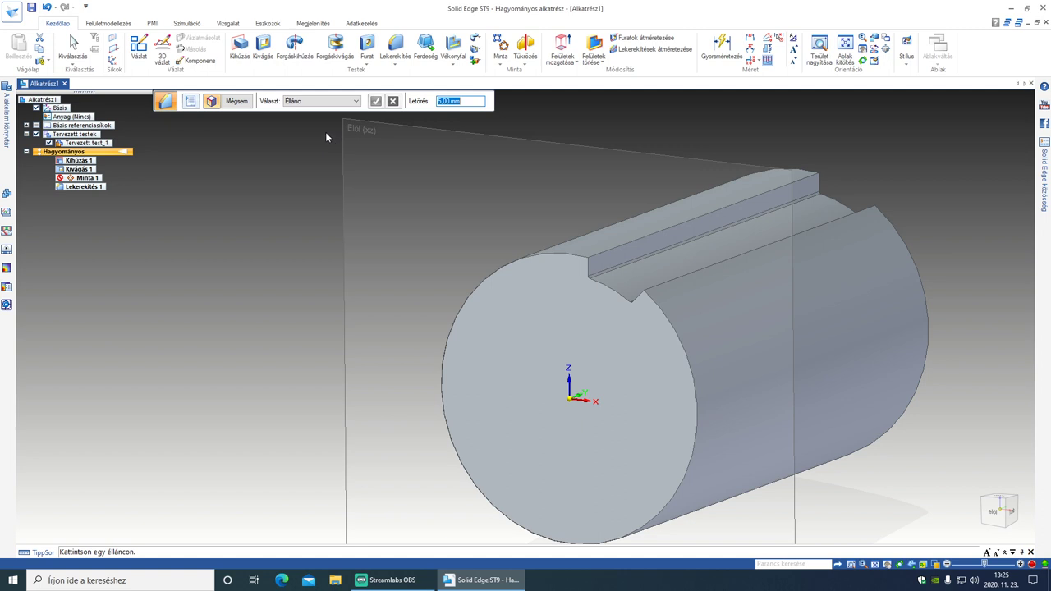
pyautogui.write('0,50 mm')
pyautogui.click(603, 259)
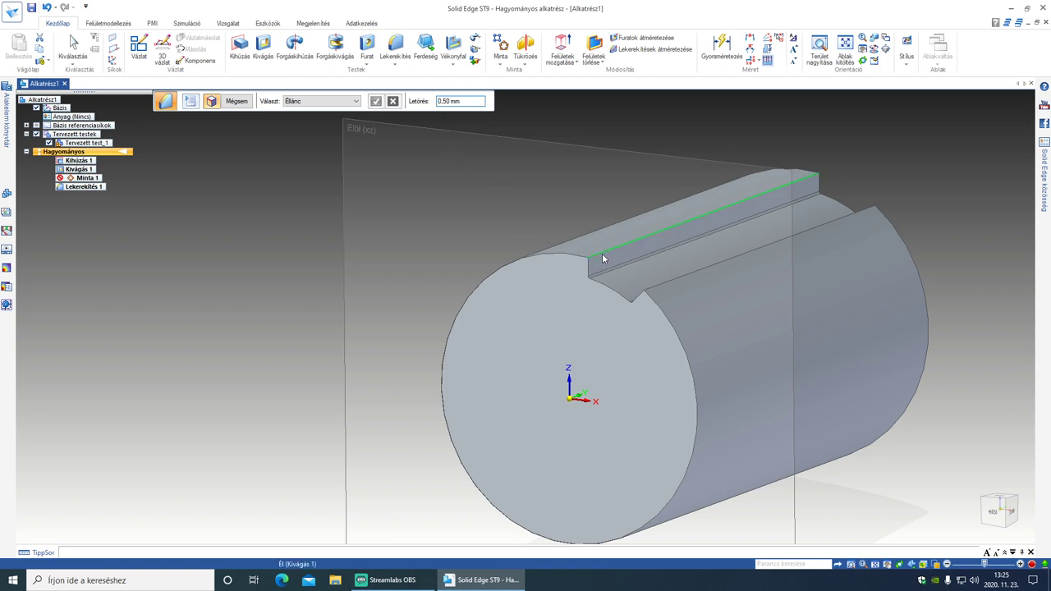
pyautogui.click(650, 285)
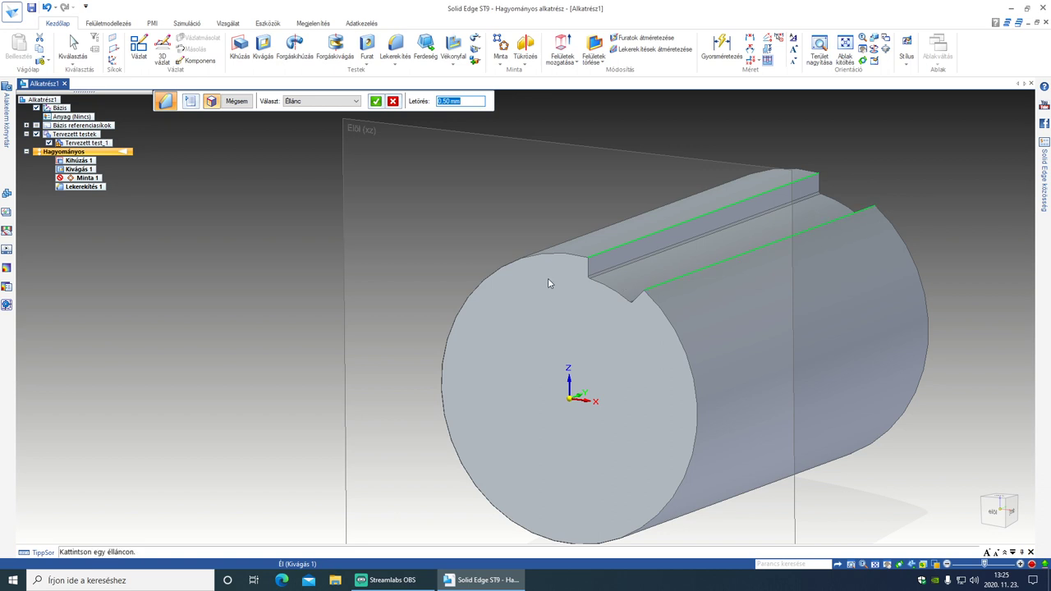
pyautogui.click(376, 101)
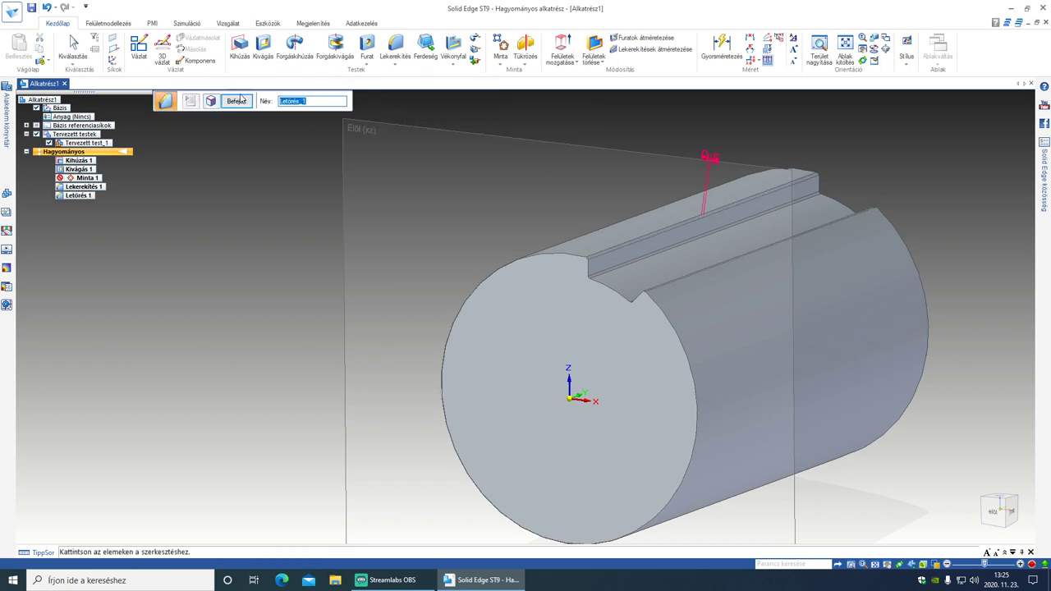
pyautogui.click(237, 101)
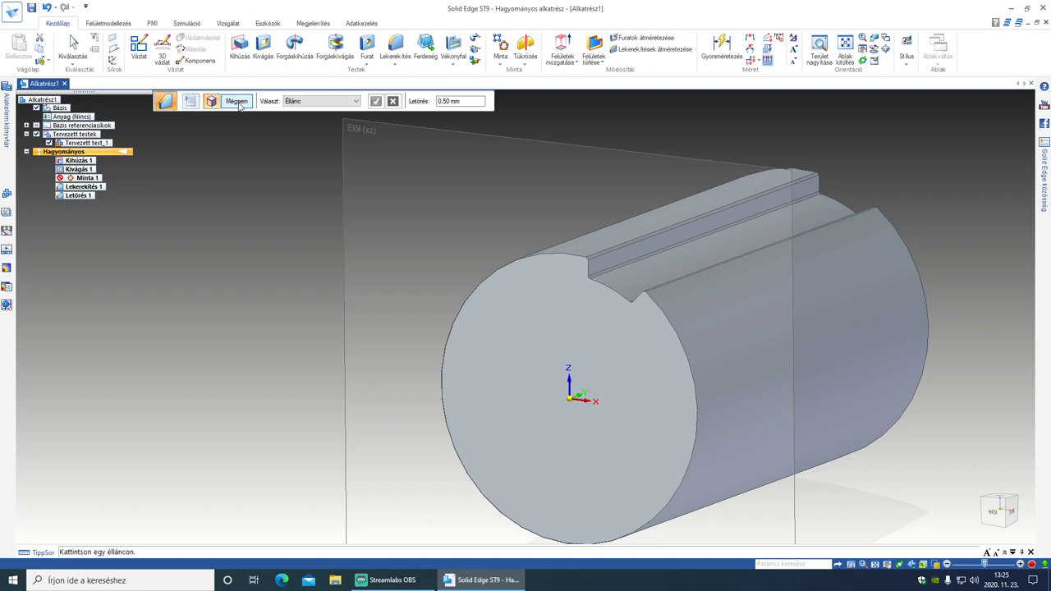
pyautogui.click(237, 102)
# Move the suppressed pattern feature below the chamfer in the feature history.
pyautogui.moveTo(293, 235)
pyautogui.mouseDown(button='middle')
pyautogui.moveTo(335, 230)
pyautogui.moveTo(366, 244)
pyautogui.moveTo(304, 235)
pyautogui.moveTo(333, 211)
pyautogui.moveTo(293, 216)
pyautogui.moveTo(289, 229)
pyautogui.mouseUp(button='middle')
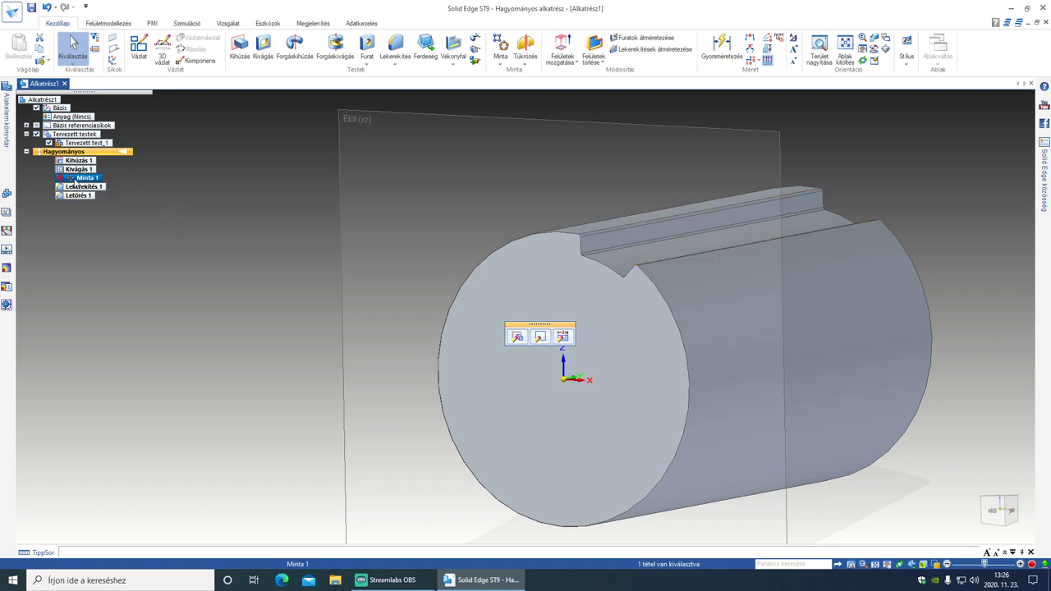
pyautogui.moveTo(72, 192); pyautogui.dragTo(69, 198)
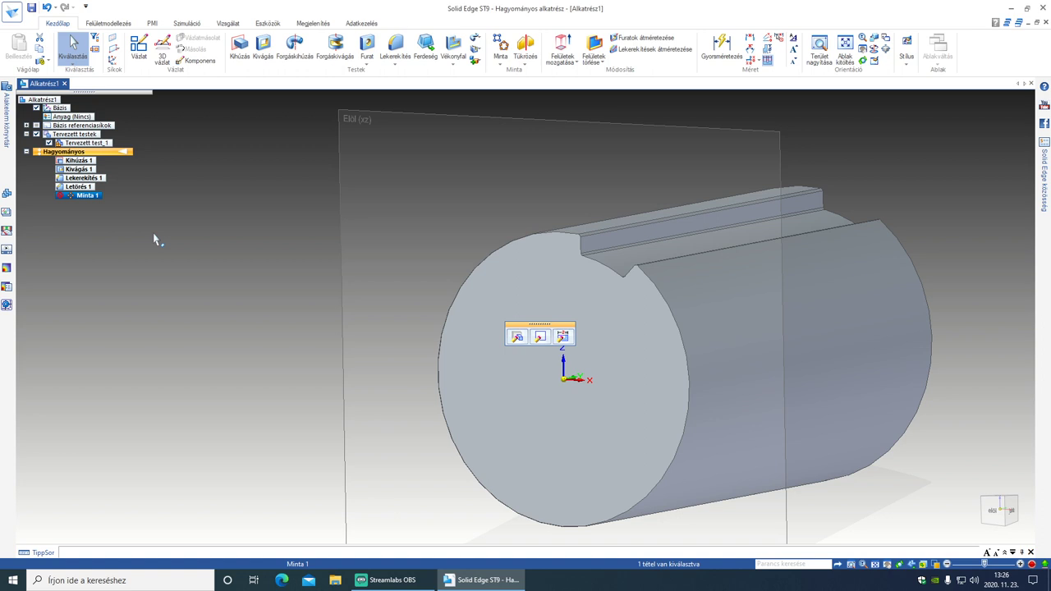
# Add the rounding and chamfer features to the pattern's definition alongside the cutout and unsuppress the pattern.
pyautogui.click(86, 195)
pyautogui.click(86, 195)
pyautogui.moveTo(86, 195)
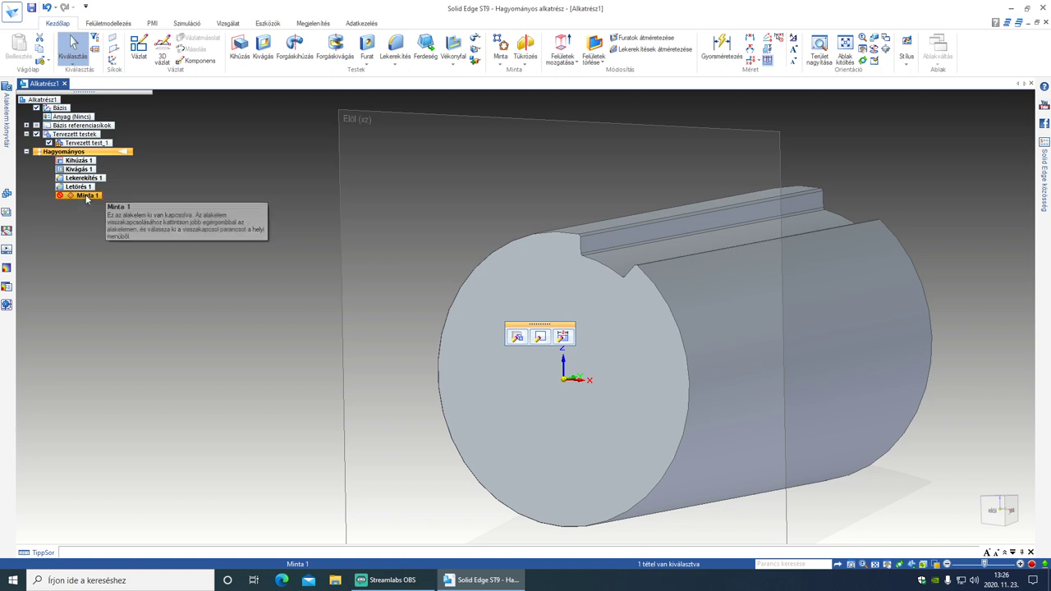
pyautogui.click(517, 336)
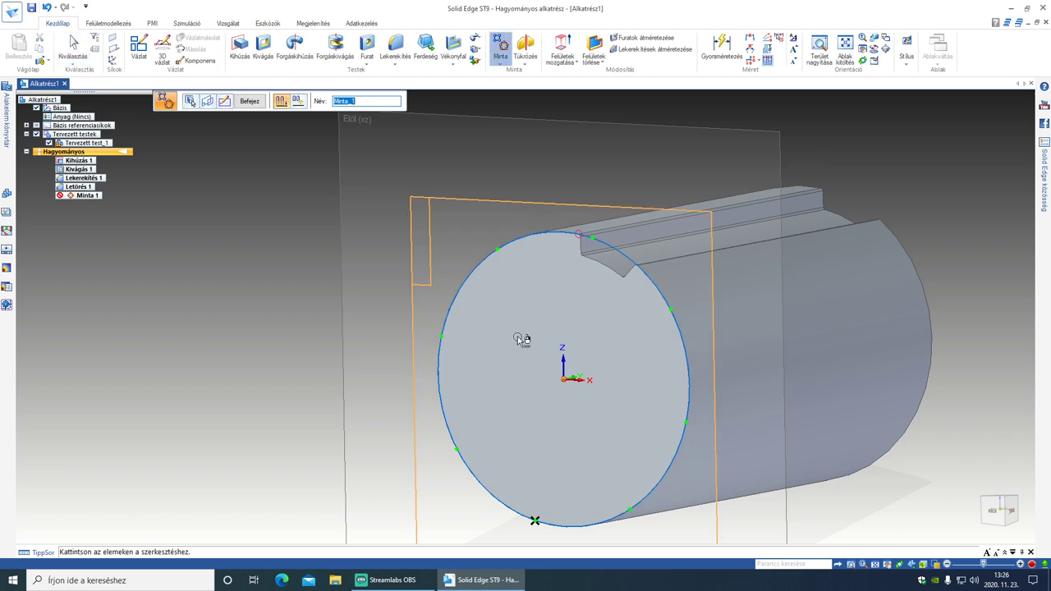
pyautogui.click(191, 102)
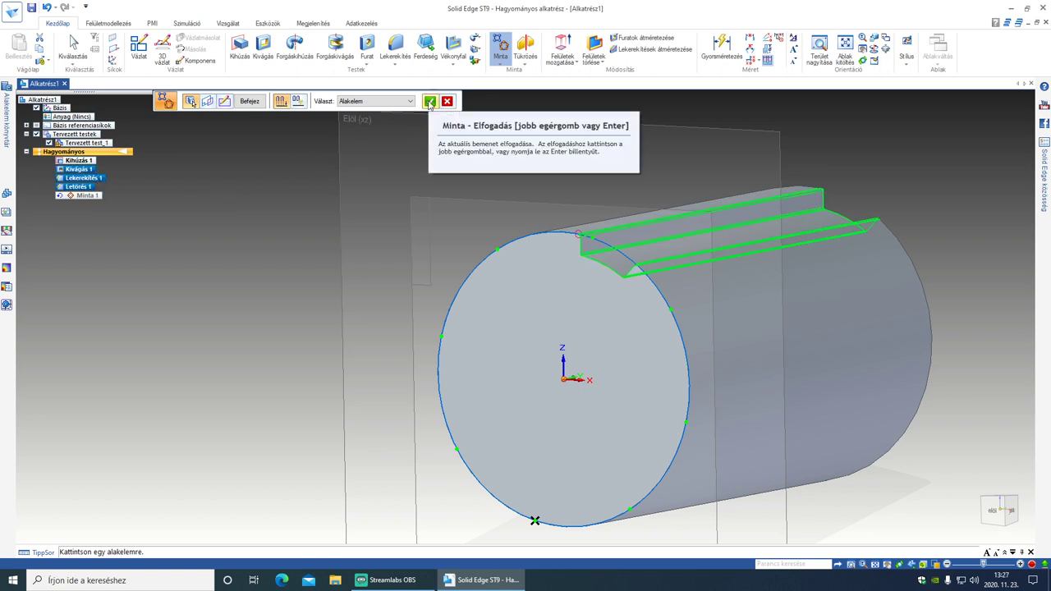
pyautogui.click(429, 101)
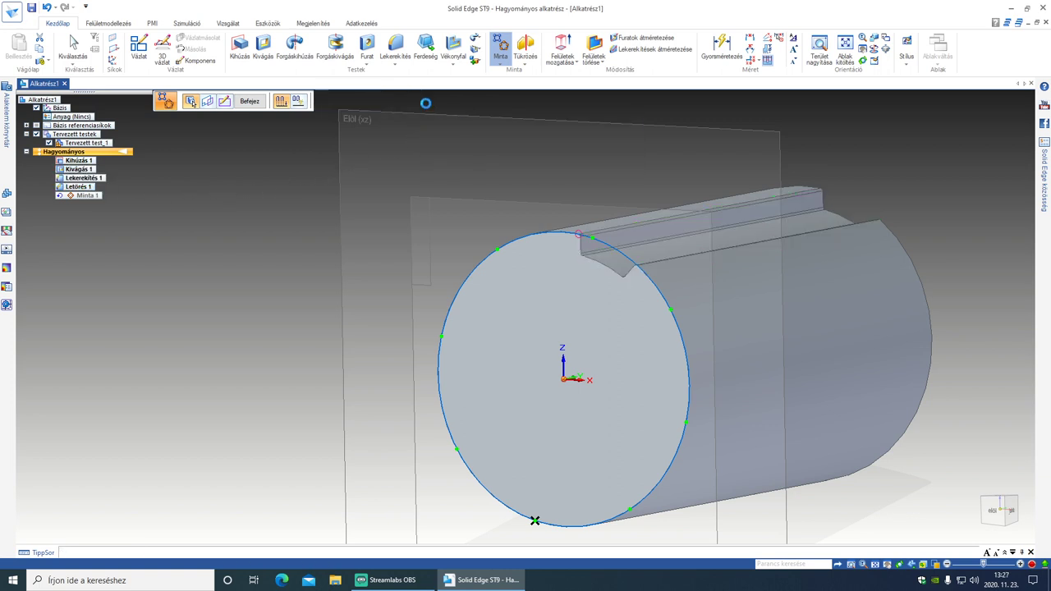
pyautogui.click(249, 101)
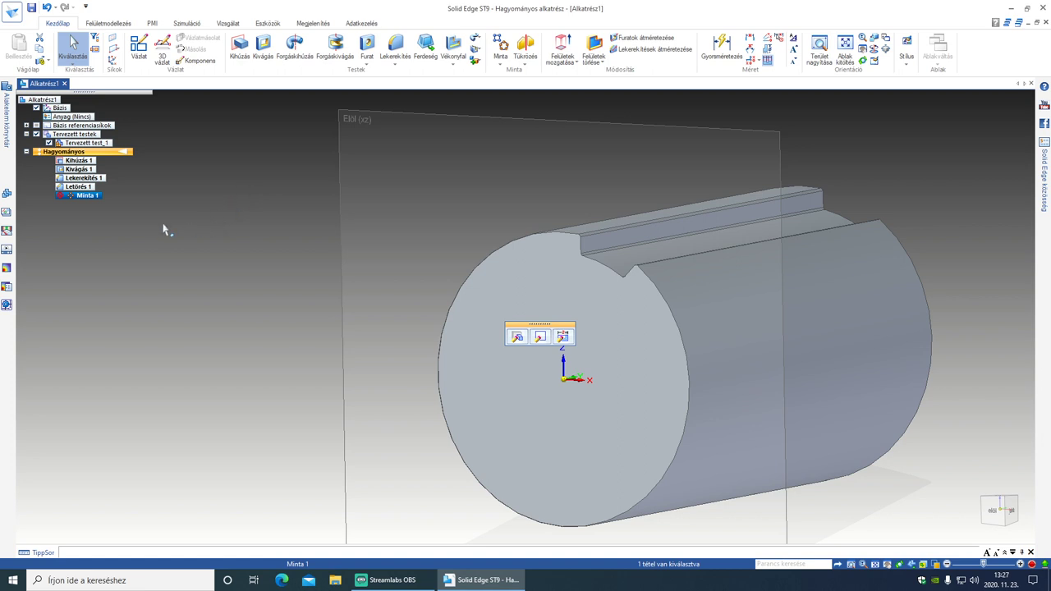
pyautogui.rightClick(93, 198)
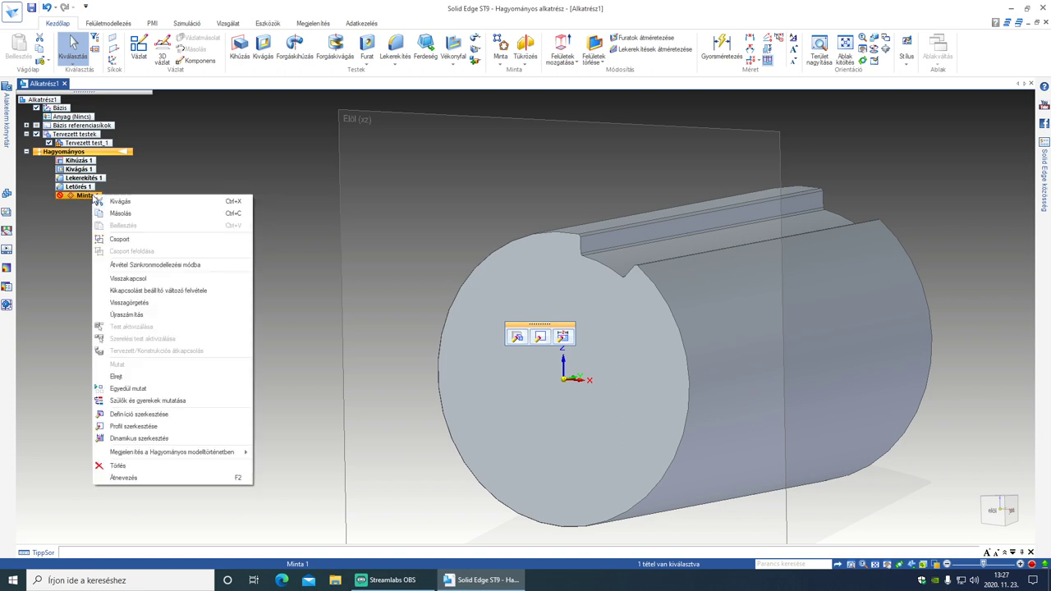
pyautogui.click(130, 280)
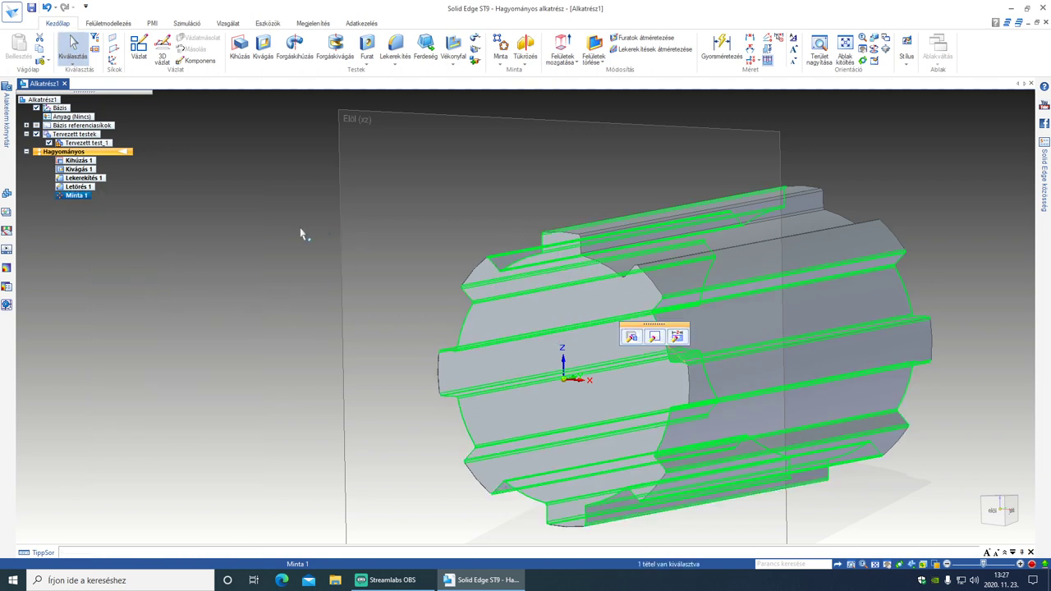
# Clear the pattern selection and switch the part to the Simplify environment.
pyautogui.click(269, 238)
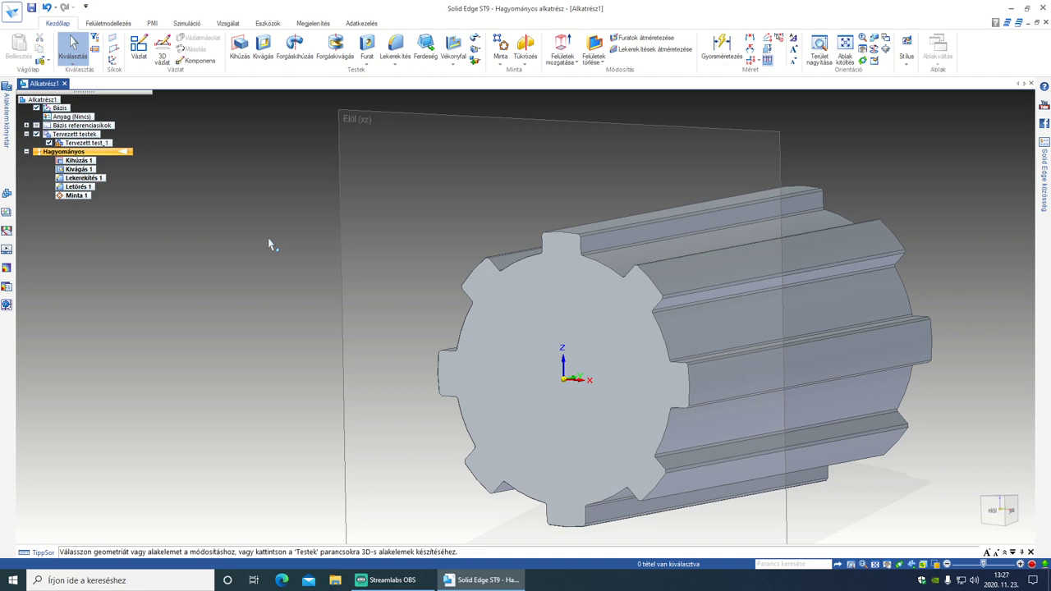
pyautogui.moveTo(291, 257); pyautogui.dragTo(209, 257, button='middle')
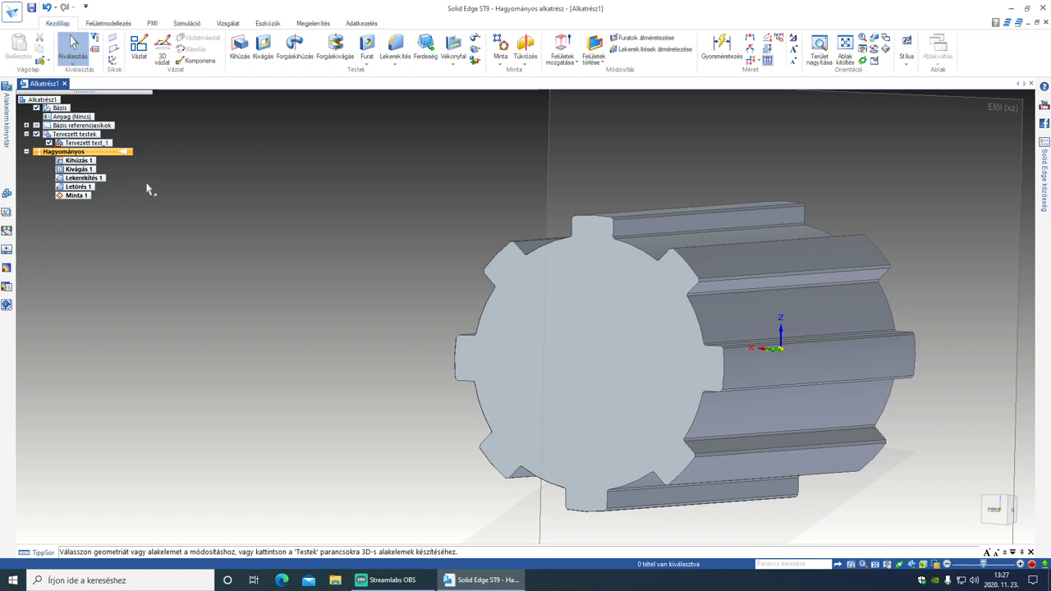
pyautogui.click(269, 24)
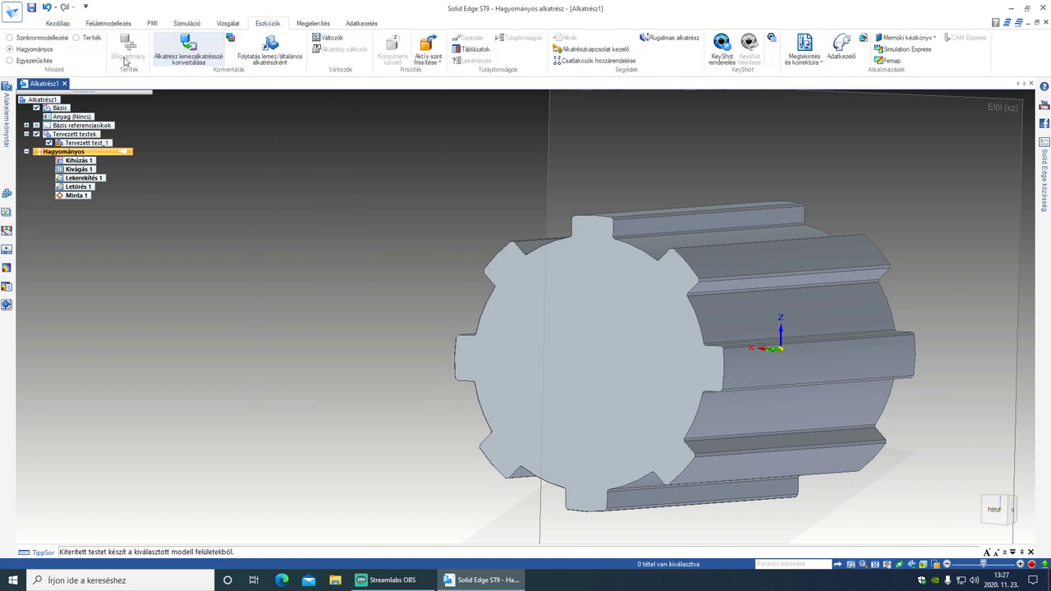
pyautogui.click(47, 63)
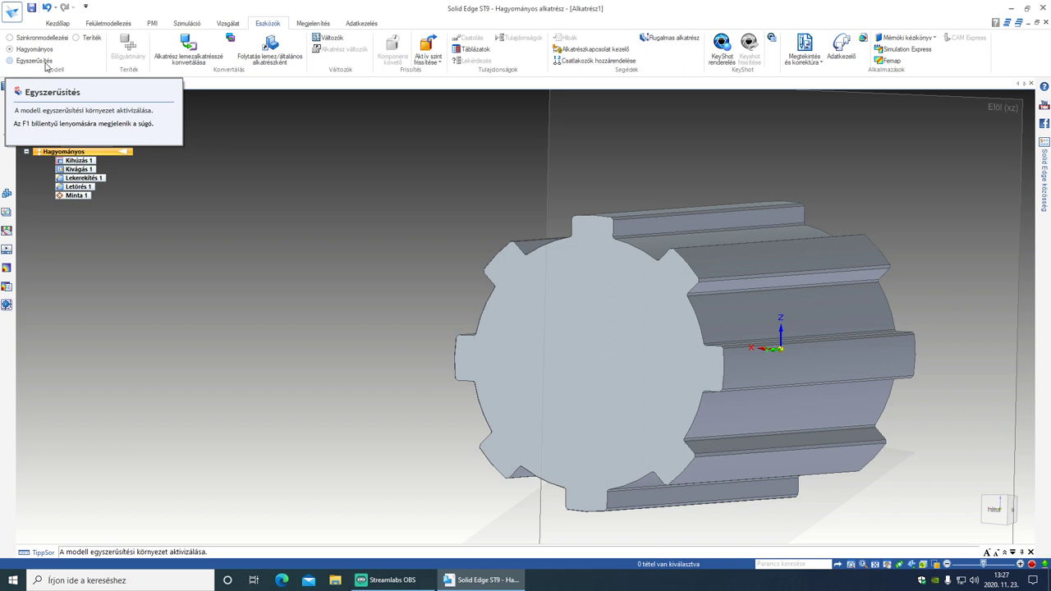
pyautogui.click(45, 62)
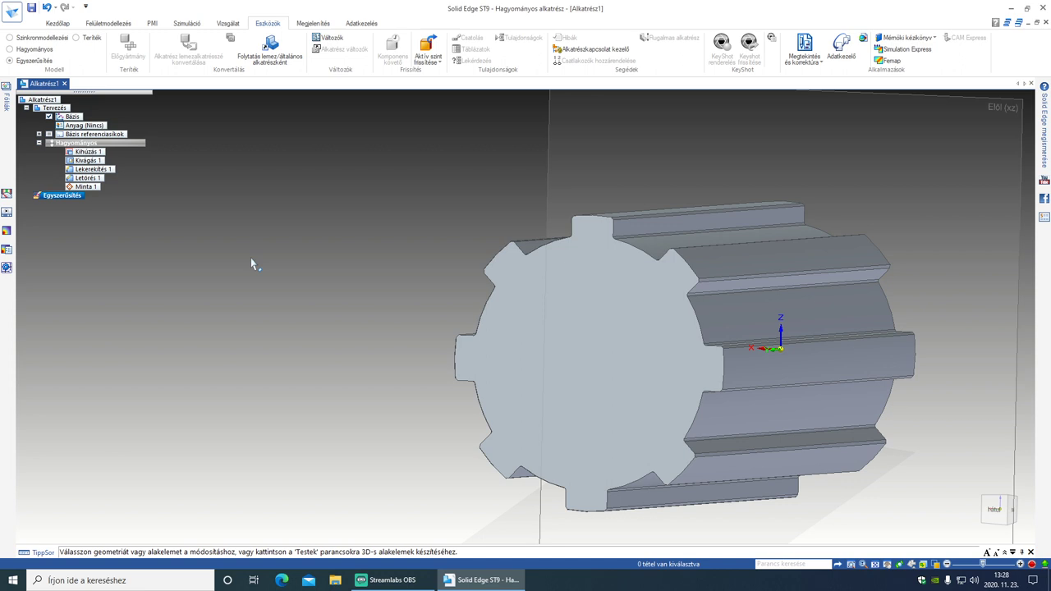
pyautogui.moveTo(377, 270)
pyautogui.mouseDown(button='middle')
pyautogui.moveTo(472, 268)
pyautogui.moveTo(380, 265)
pyautogui.moveTo(436, 277)
pyautogui.moveTo(376, 263)
pyautogui.moveTo(384, 269)
pyautogui.mouseUp(button='middle')
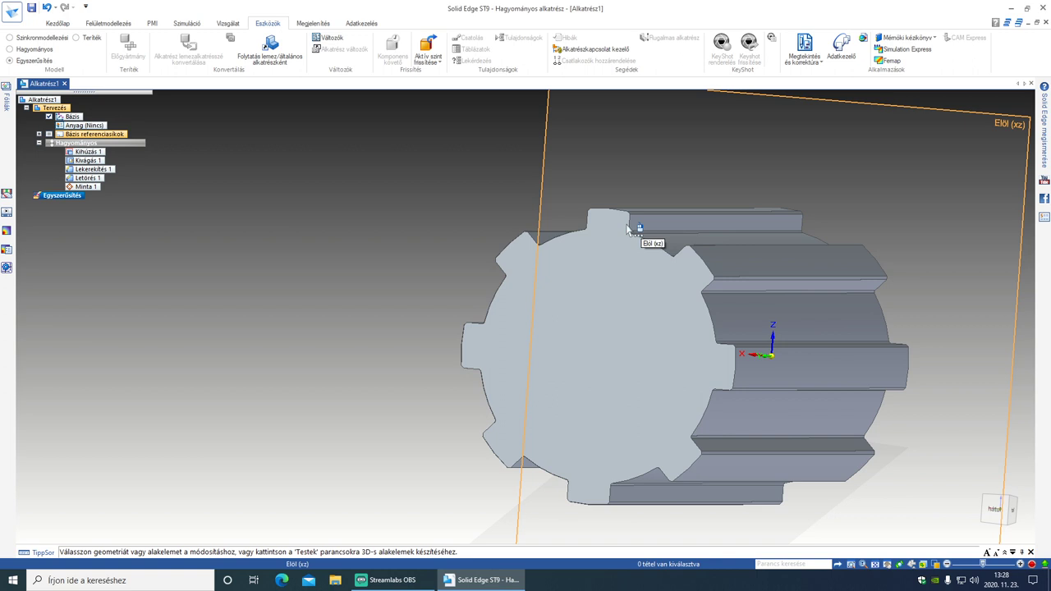
pyautogui.moveTo(481, 228)
pyautogui.mouseDown(button='middle')
pyautogui.moveTo(570, 235)
pyautogui.moveTo(479, 218)
pyautogui.moveTo(479, 228)
pyautogui.mouseUp(button='middle')
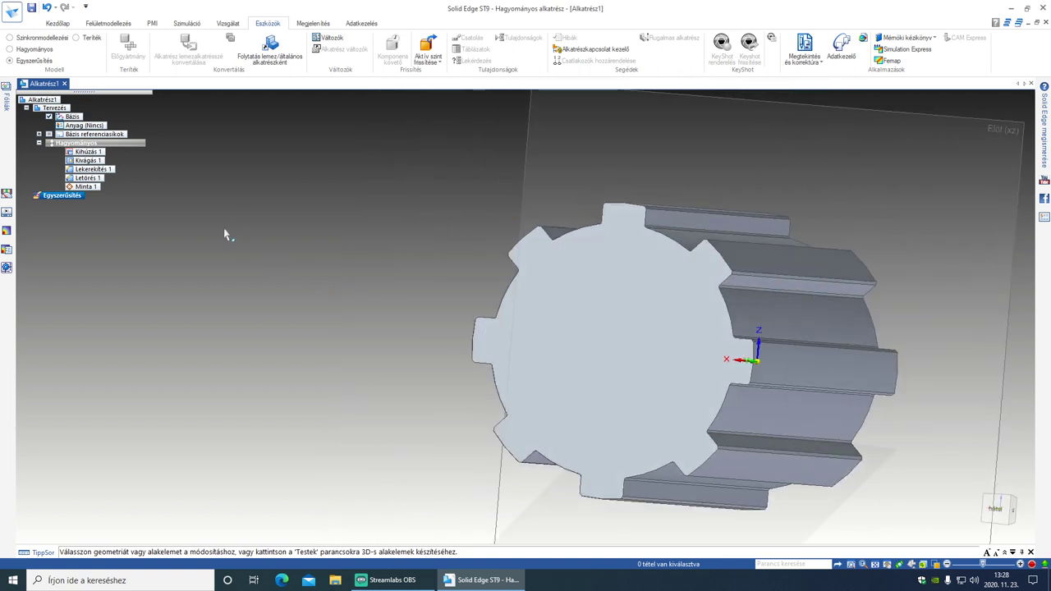
# Start an extrusion on the cylinder's end face and sketch a 60.41 mm circle centred on the origin, through a slot side edge's midpoint.
pyautogui.click(65, 24)
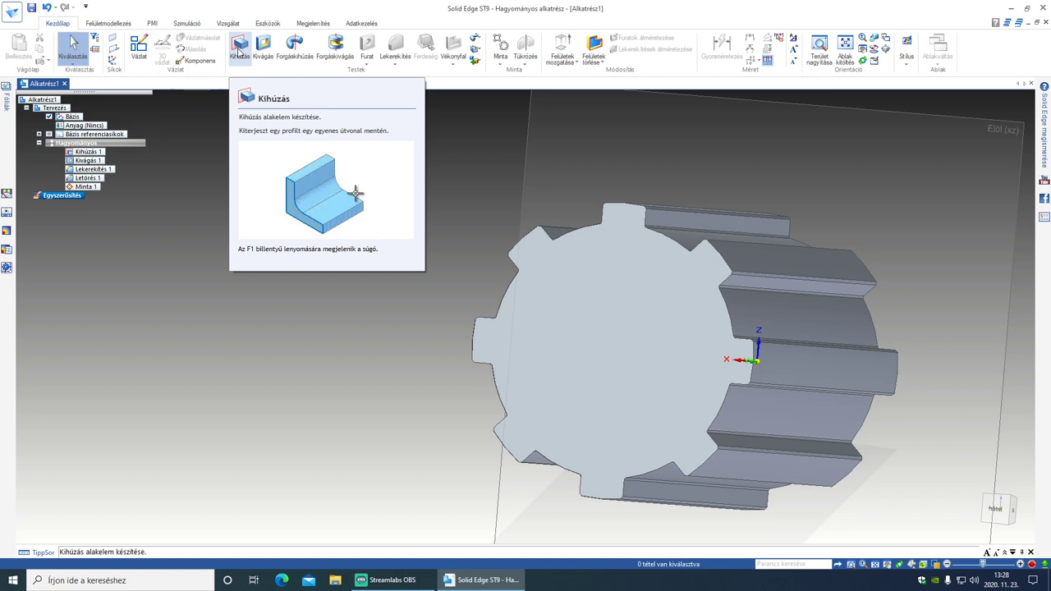
pyautogui.click(239, 52)
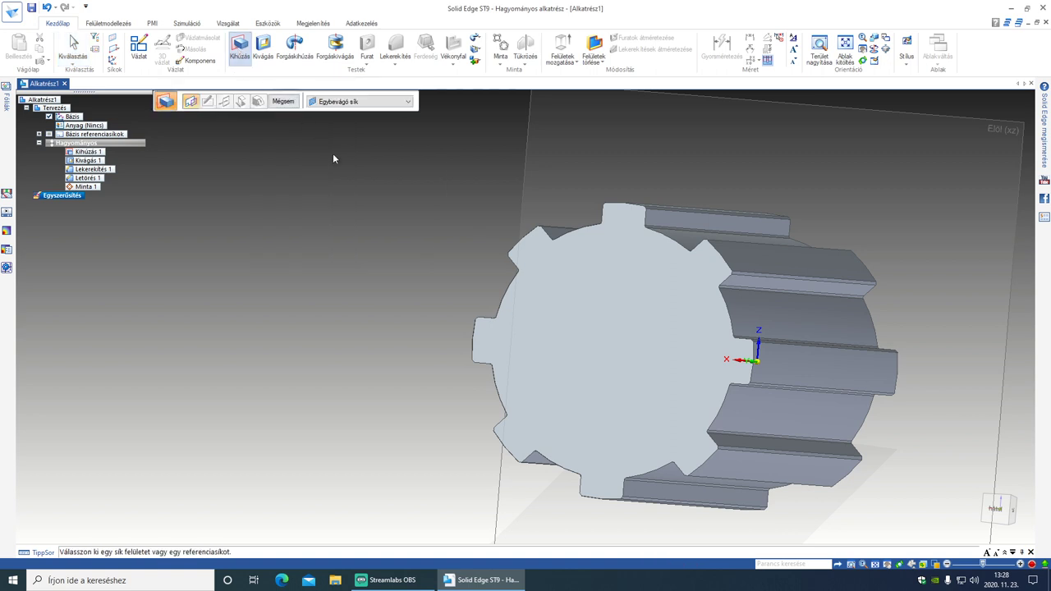
pyautogui.moveTo(919, 392); pyautogui.dragTo(507, 399, button='middle')
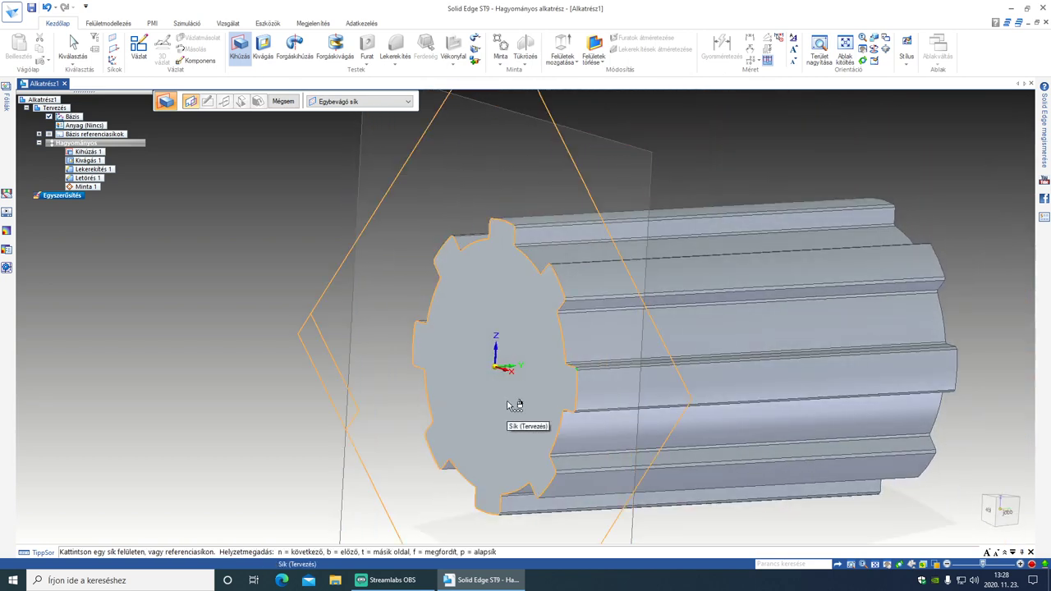
pyautogui.click(506, 400)
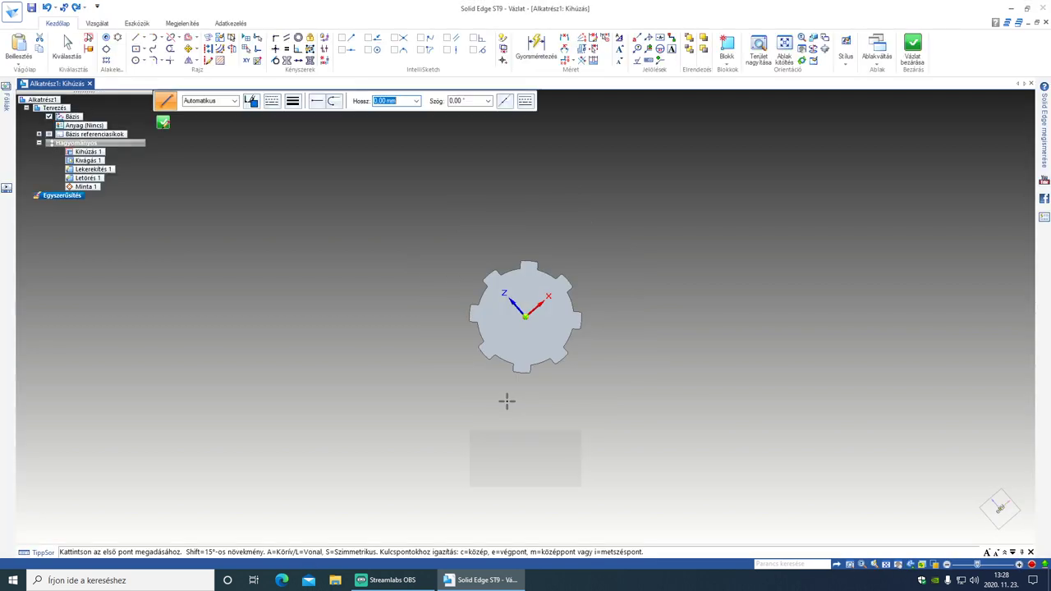
pyautogui.scroll(3, 506, 401)
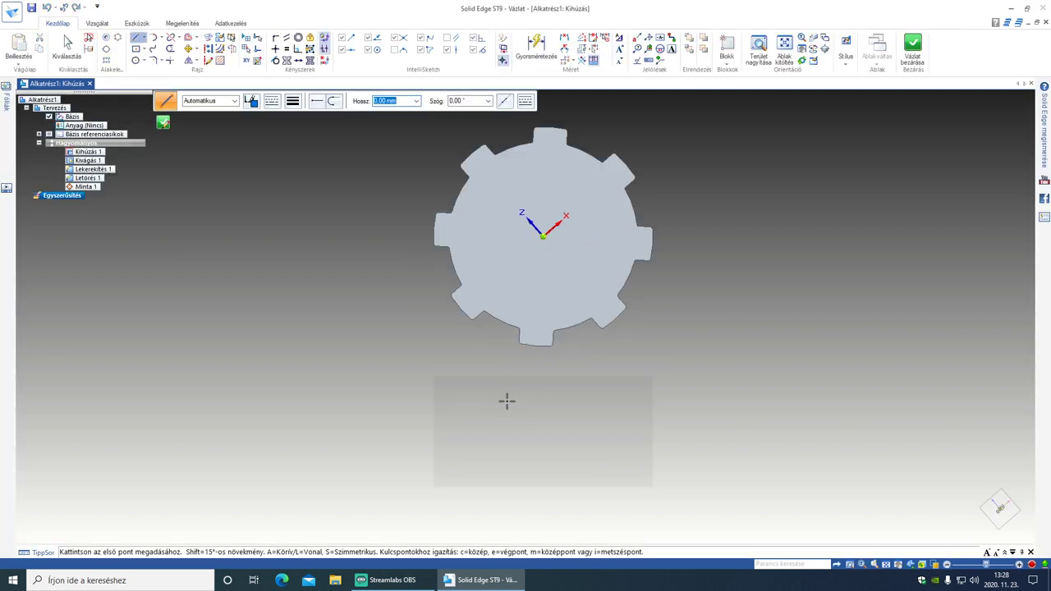
pyautogui.click(136, 60)
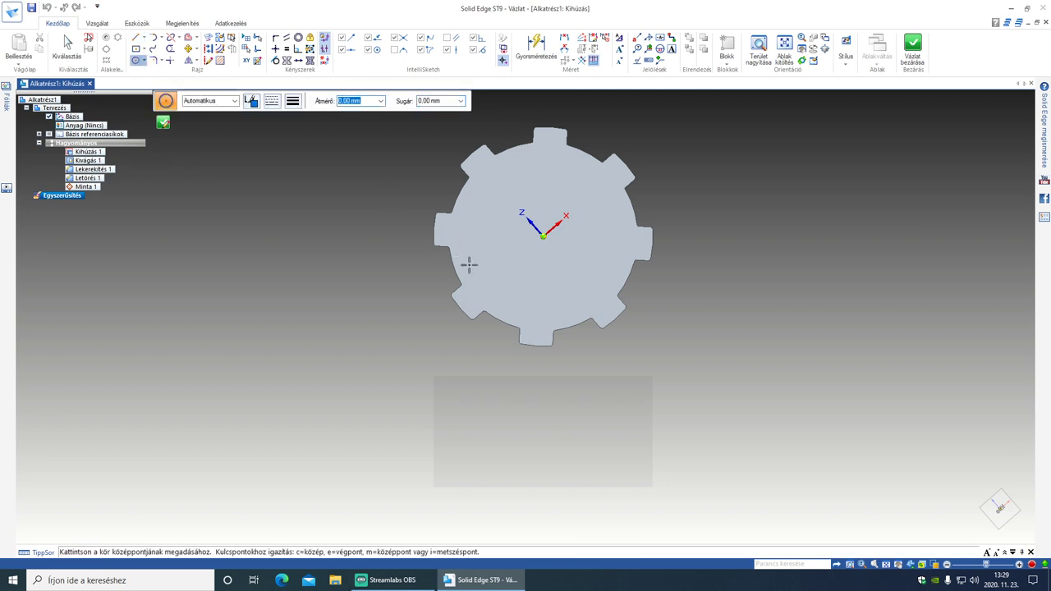
pyautogui.click(543, 237)
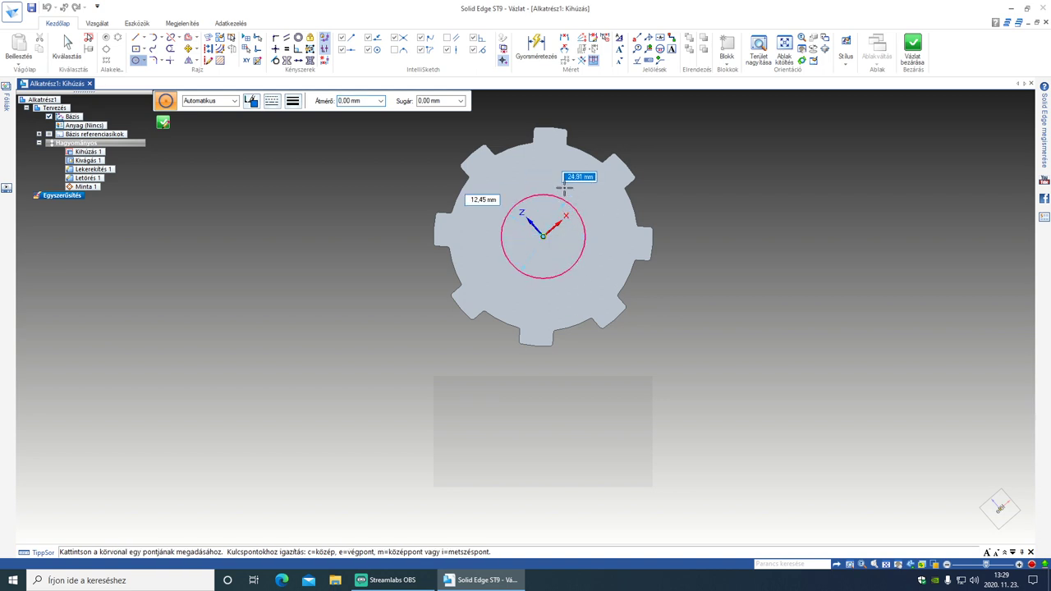
pyautogui.scroll(2, 569, 211)
pyautogui.scroll(2, 572, 210)
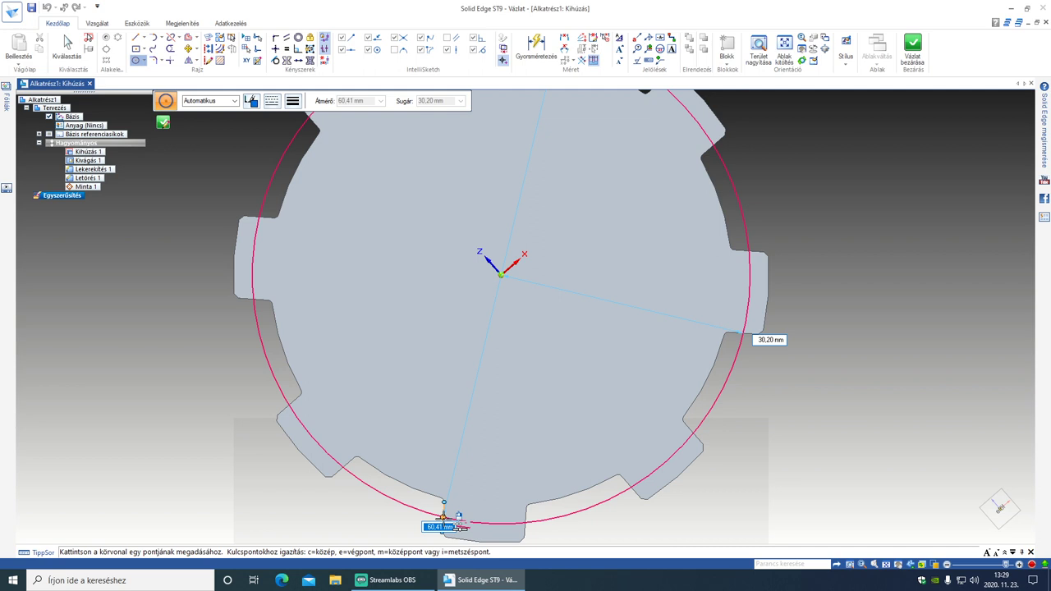
pyautogui.click(443, 517)
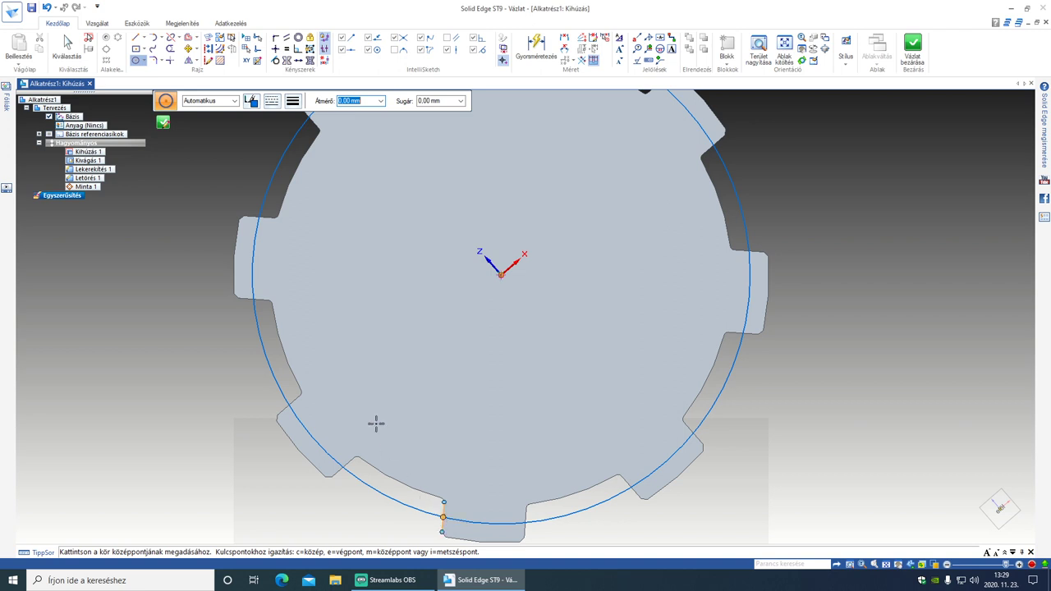
pyautogui.click(164, 122)
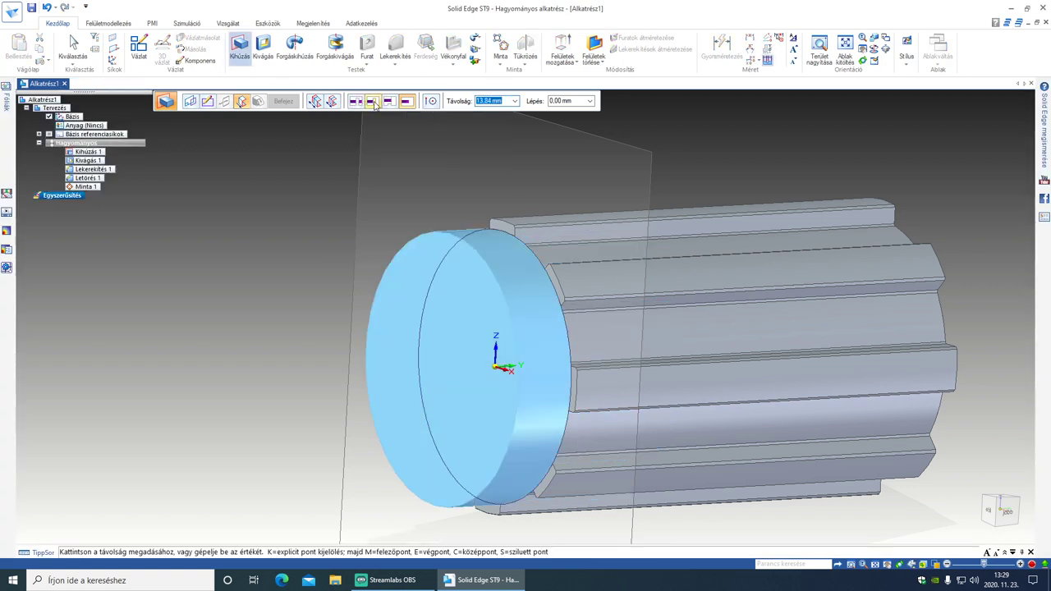
# Extrude the circle with a From/To extent between the cylinder's two end faces and finish the extrusion.
pyautogui.click(374, 102)
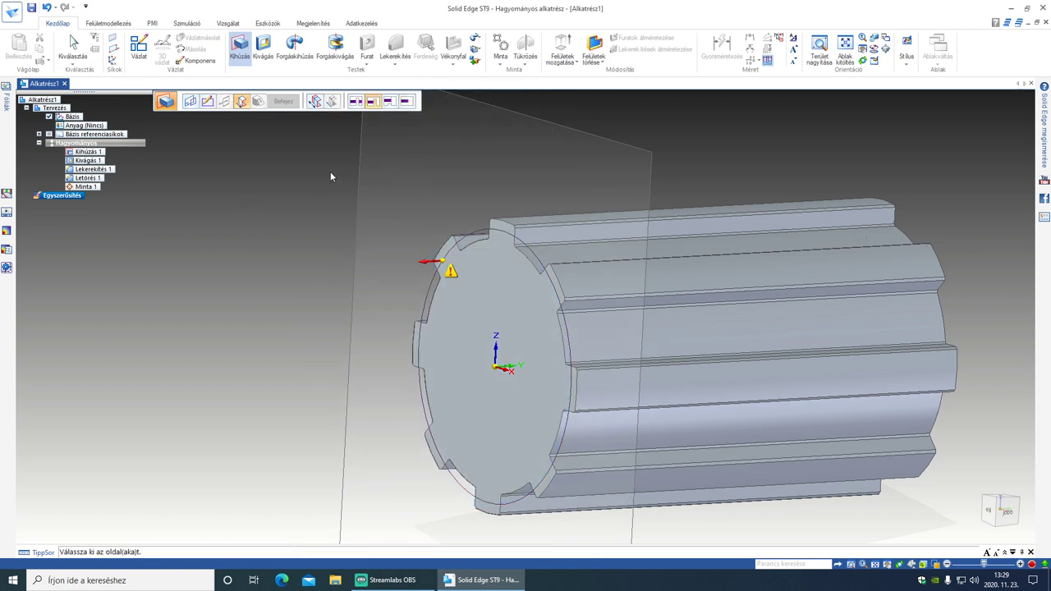
pyautogui.click(391, 101)
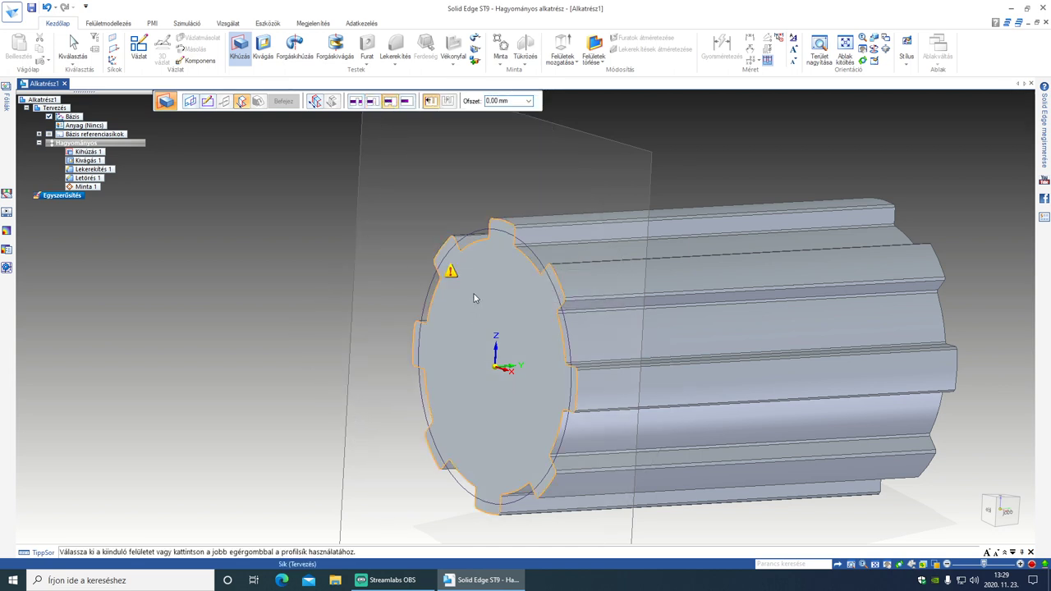
pyautogui.click(769, 312)
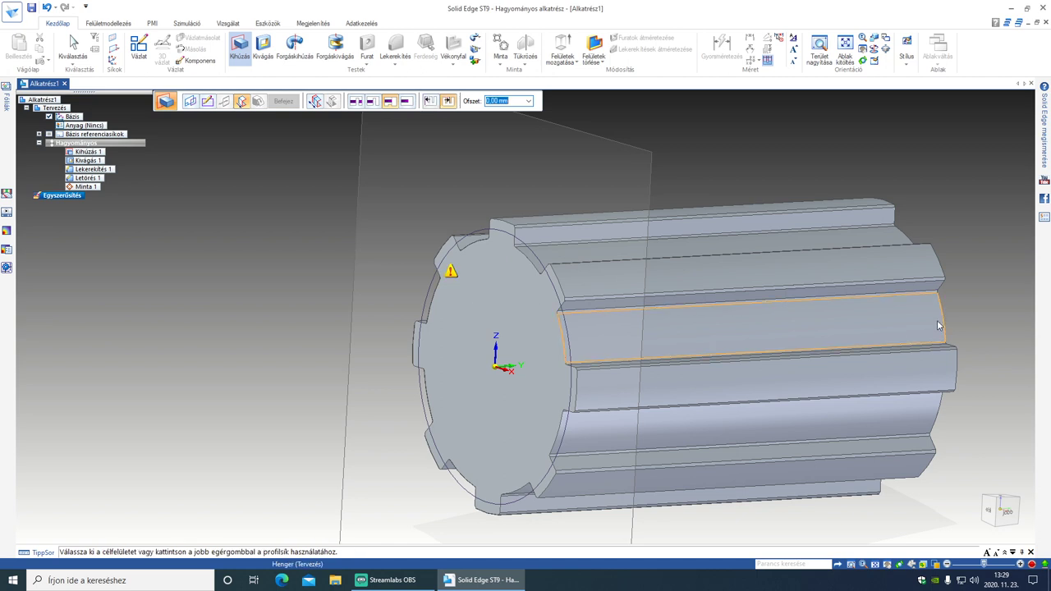
pyautogui.moveTo(957, 328)
pyautogui.mouseDown(button='middle')
pyautogui.moveTo(897, 333)
pyautogui.moveTo(962, 341)
pyautogui.moveTo(954, 329)
pyautogui.mouseUp(button='middle')
pyautogui.click(954, 329)
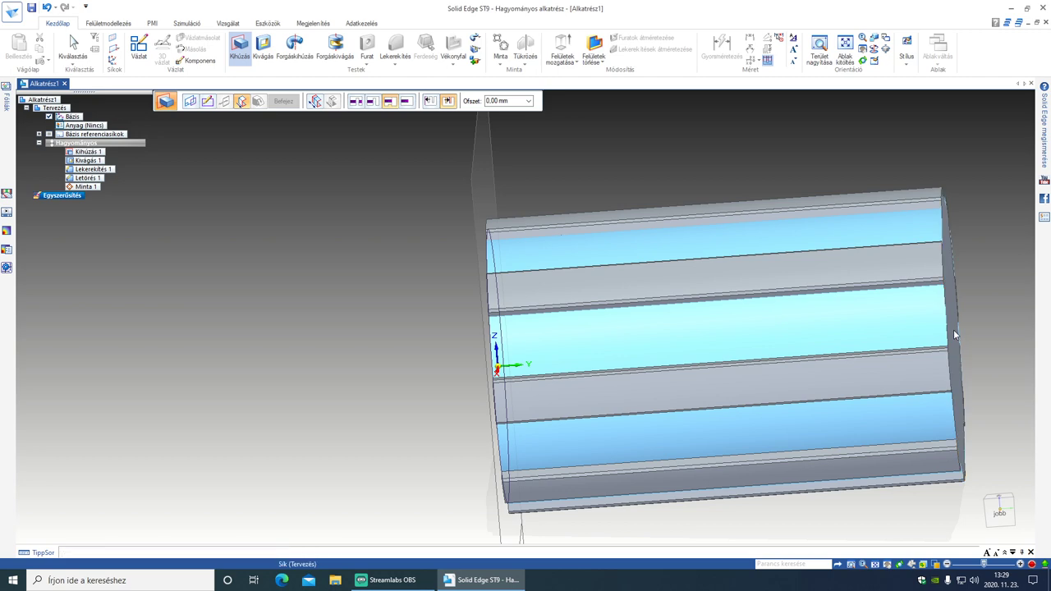
pyautogui.click(284, 101)
pyautogui.moveTo(295, 302); pyautogui.dragTo(367, 307, button='middle')
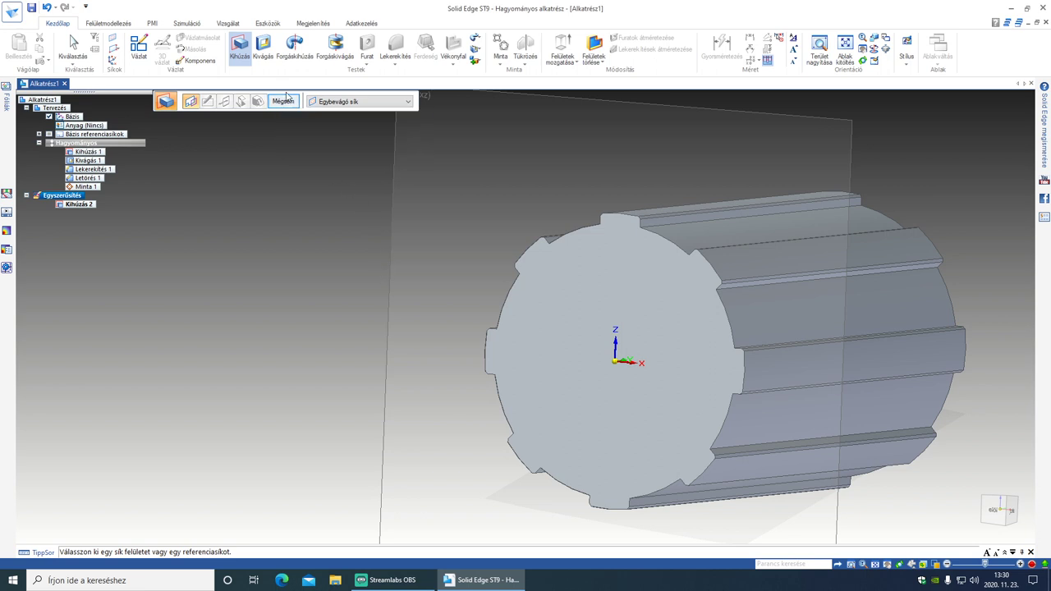
# Start a cutout on the same end face and sketch a 60.41 mm circle centred on the origin, matching the extruded circle's edge.
pyautogui.click(266, 51)
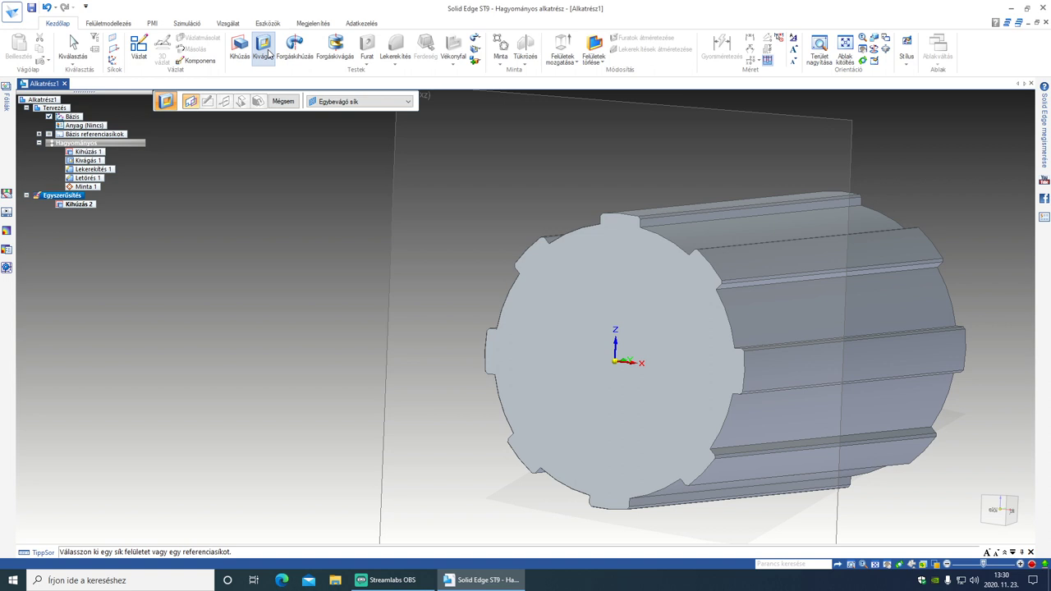
pyautogui.click(574, 266)
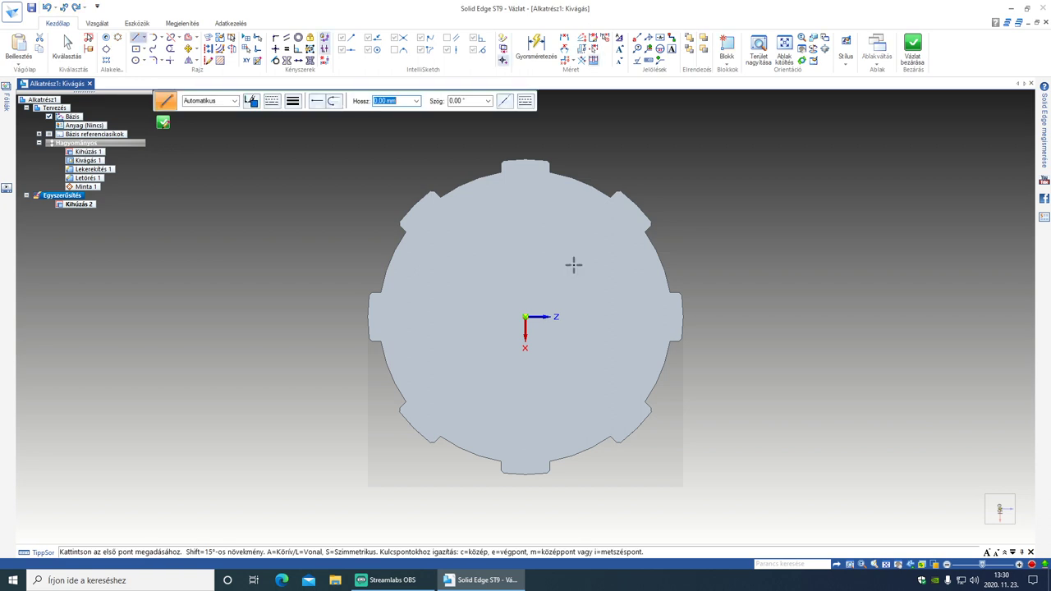
pyautogui.click(136, 60)
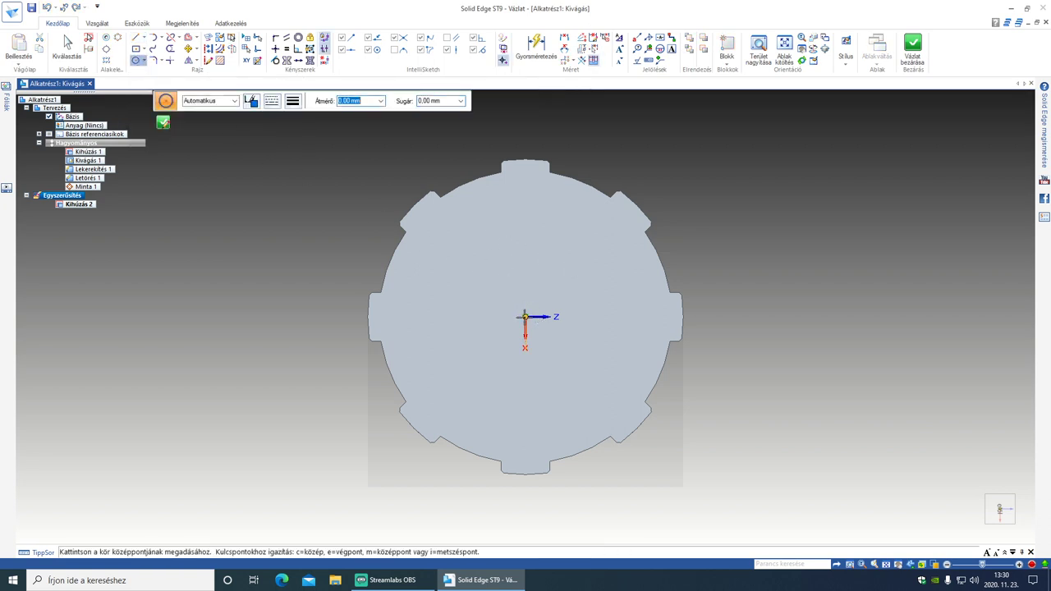
pyautogui.click(526, 316)
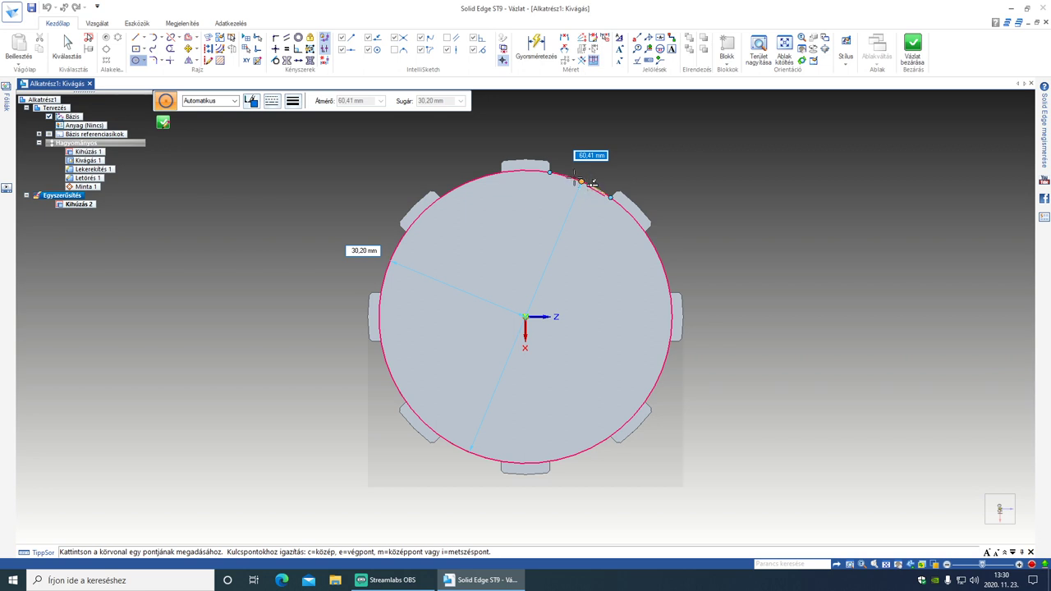
pyautogui.click(573, 176)
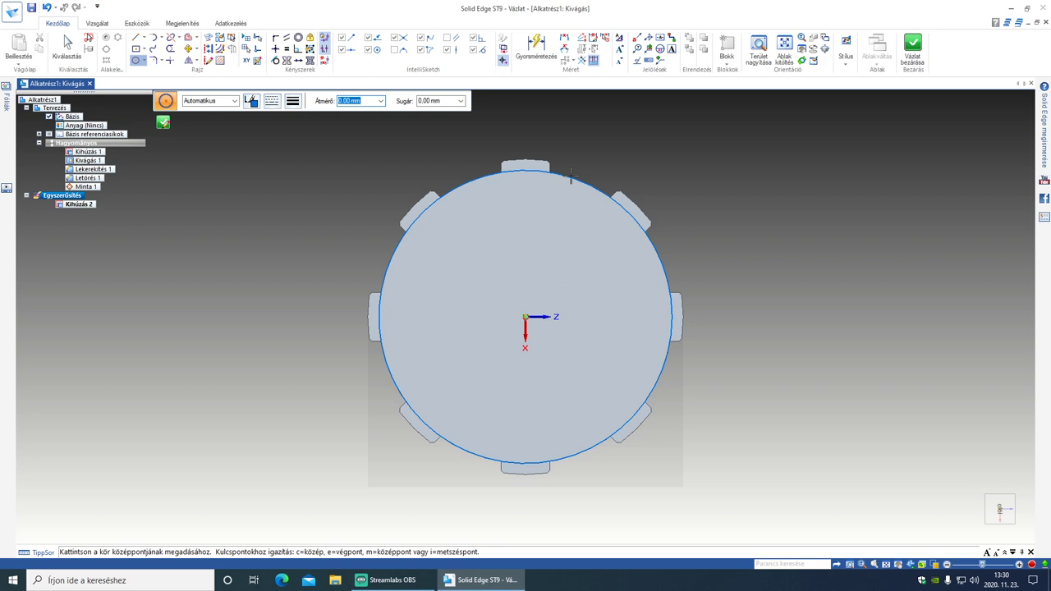
pyautogui.click(163, 123)
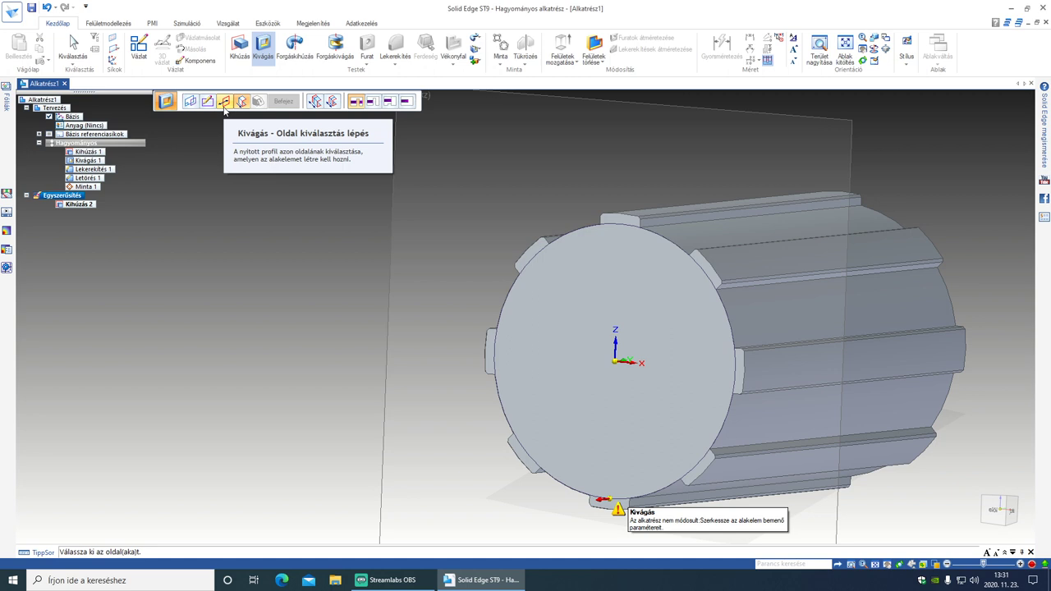
# Cut away the material outside the circle with a through-all extent along the cylinder and finish the cutout.
pyautogui.click(224, 104)
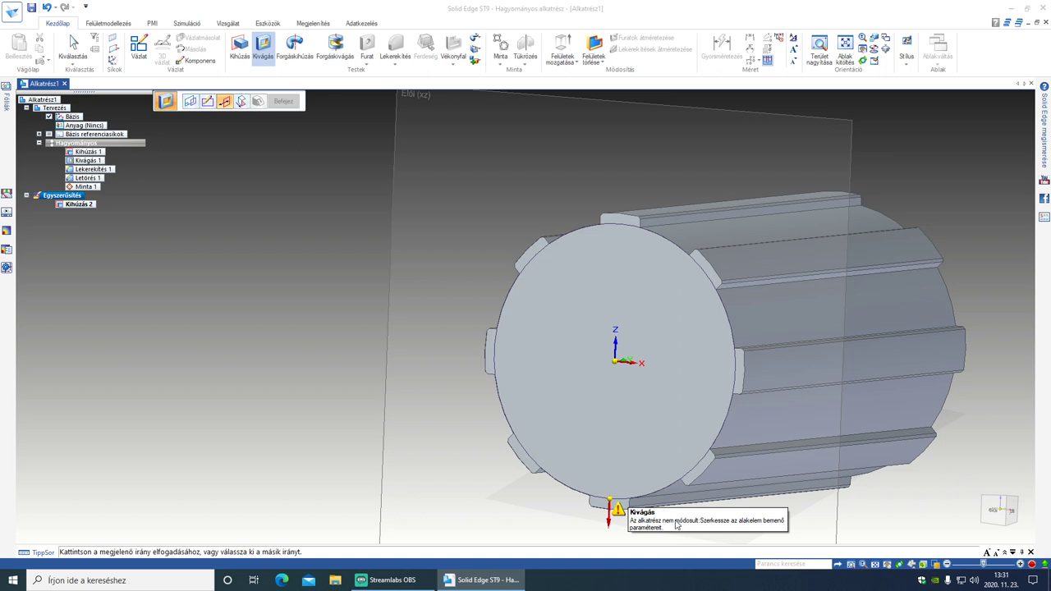
pyautogui.click(577, 533)
pyautogui.click(573, 532)
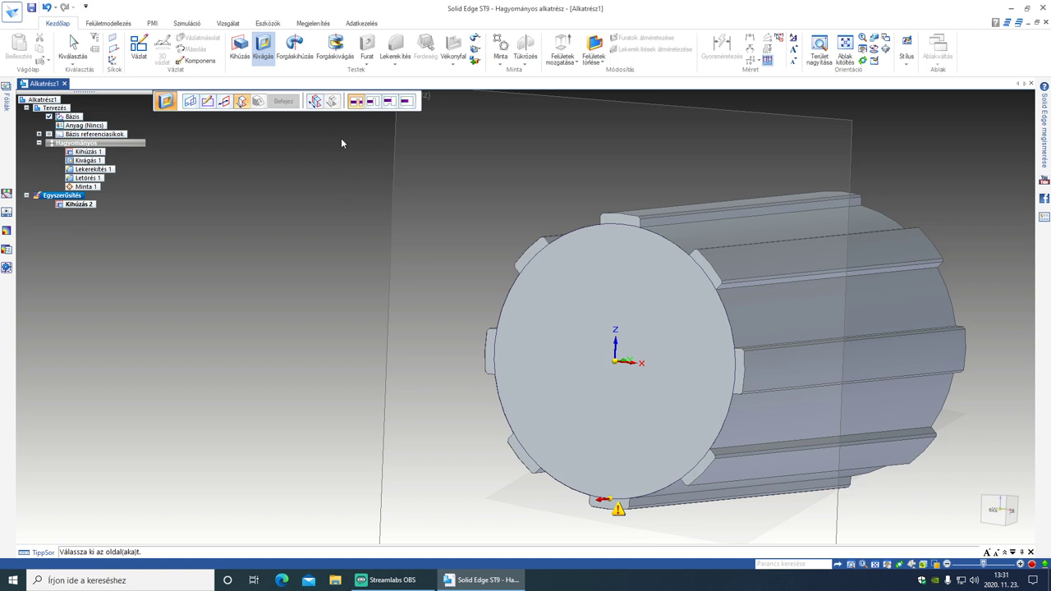
pyautogui.click(909, 522)
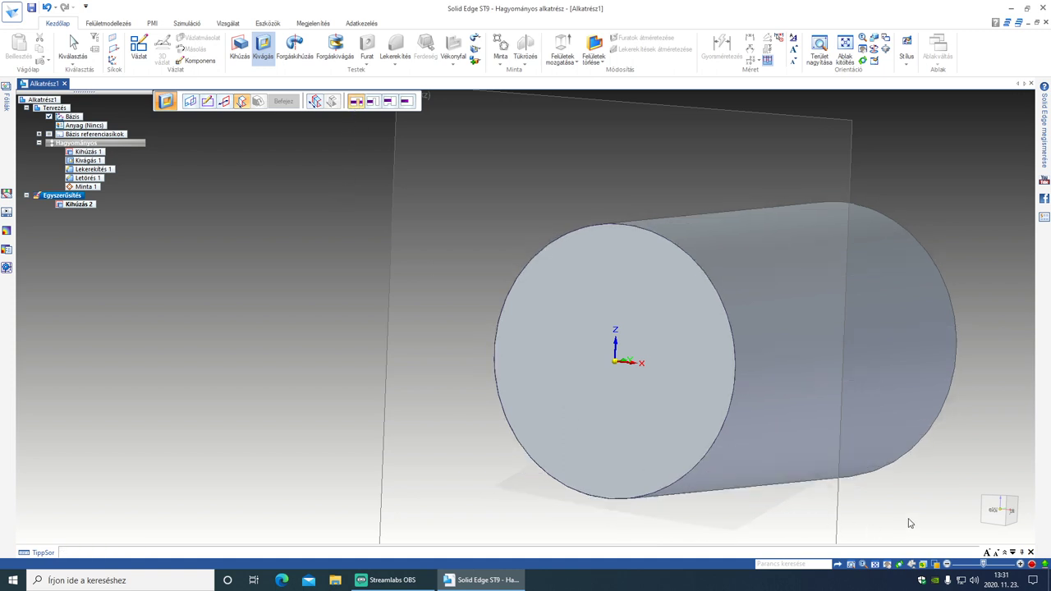
pyautogui.click(279, 101)
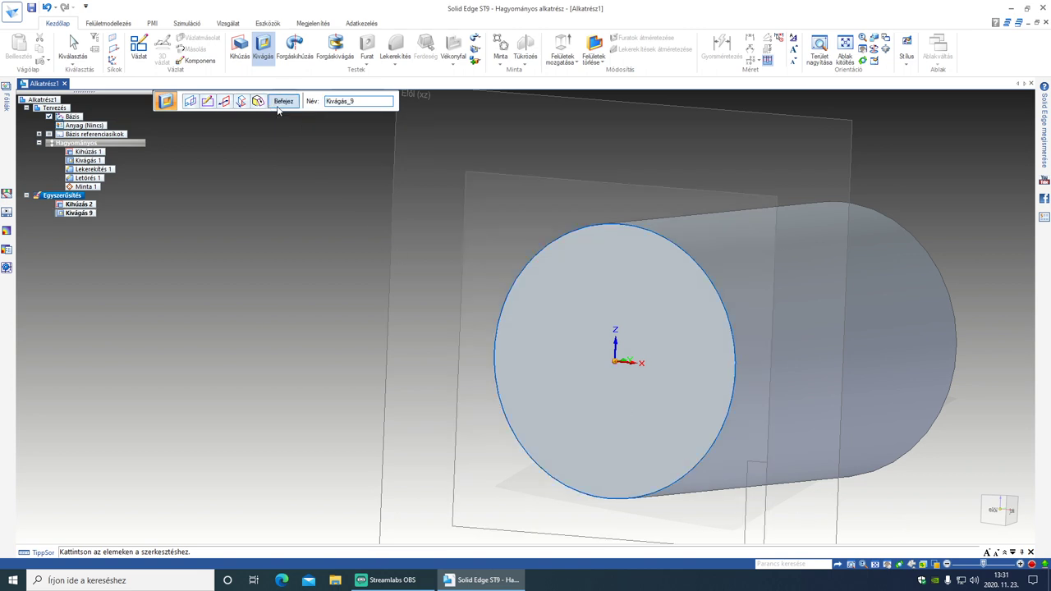
pyautogui.click(289, 102)
pyautogui.press('Escape')
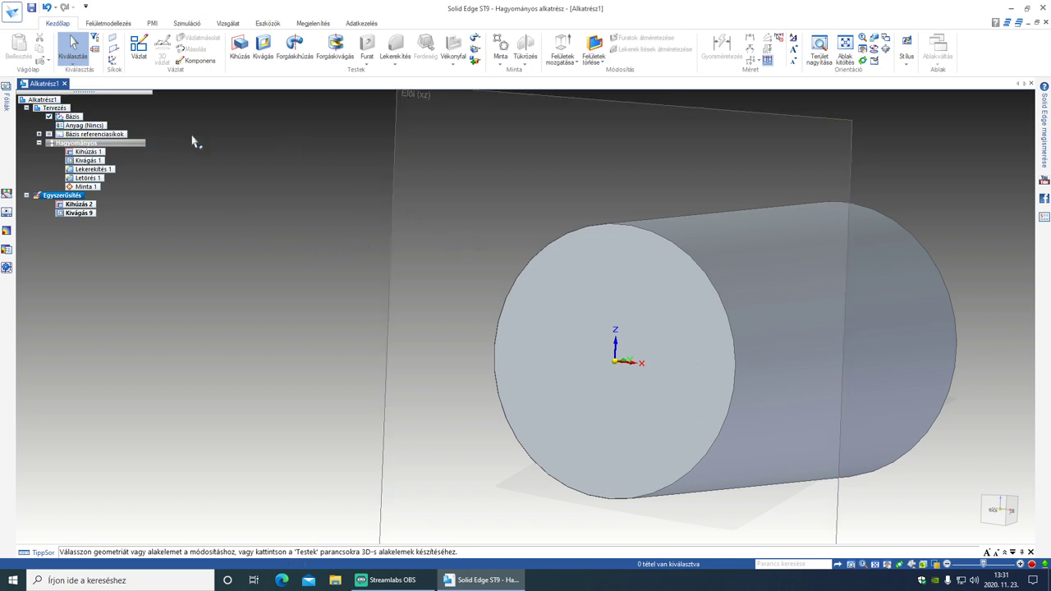
# Switch the part from the Simplify environment back to ordered modeling.
pyautogui.click(268, 23)
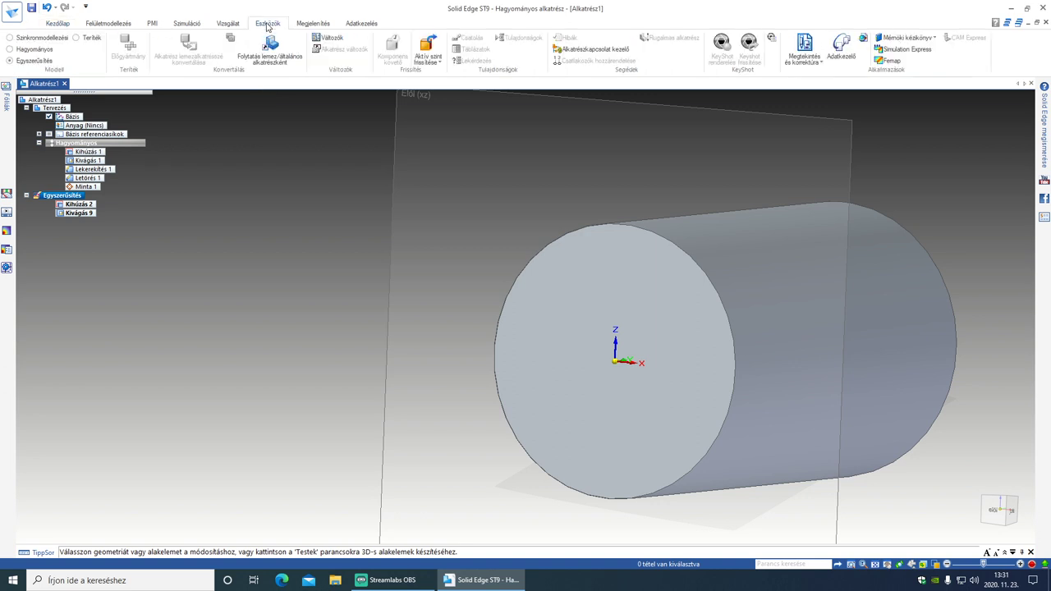
pyautogui.click(36, 50)
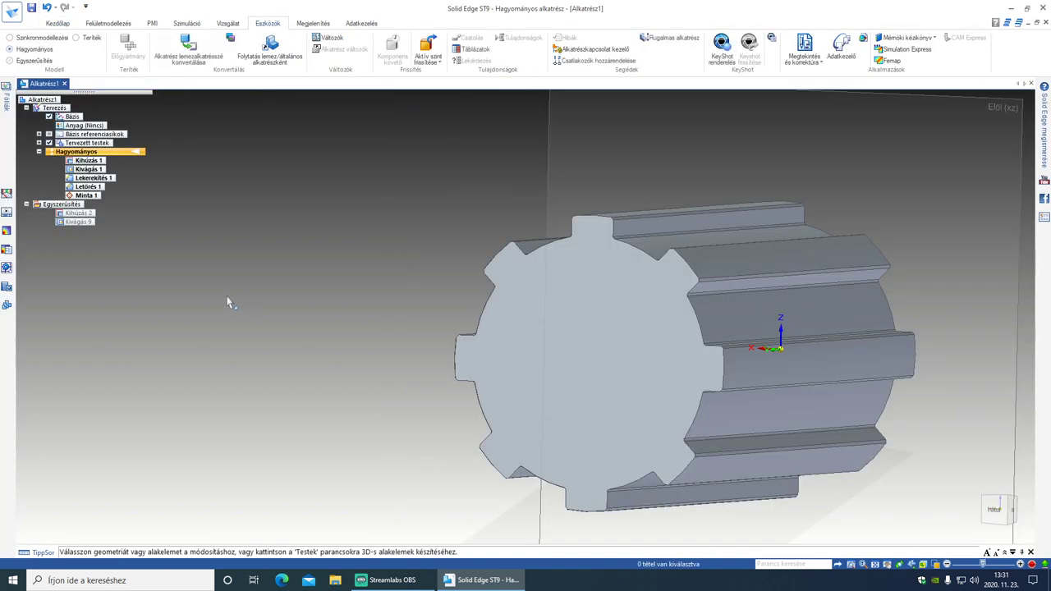
# Start saving the part and create a new folder named "MÁ2 12. hét" on the desktop.
pyautogui.moveTo(228, 302)
pyautogui.mouseDown(button='middle')
pyautogui.moveTo(309, 305)
pyautogui.moveTo(208, 296)
pyautogui.mouseUp(button='middle')
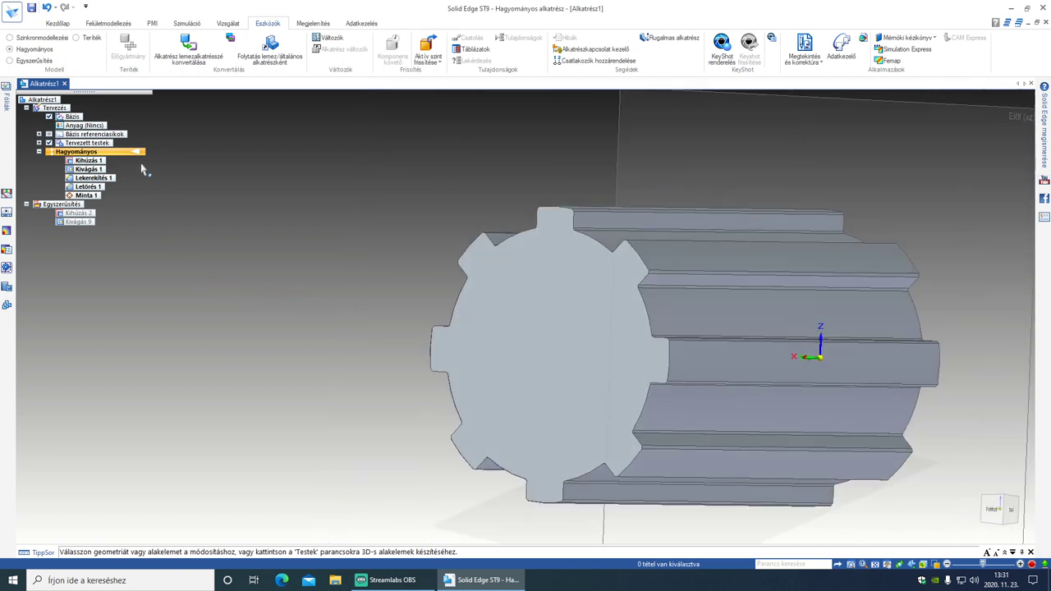
pyautogui.click(31, 8)
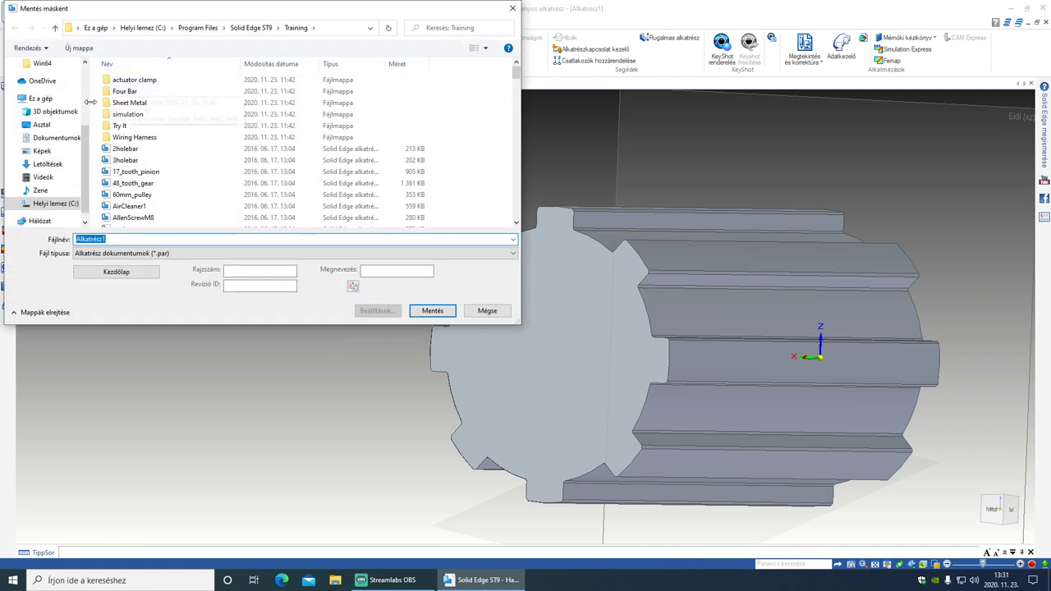
pyautogui.click(55, 127)
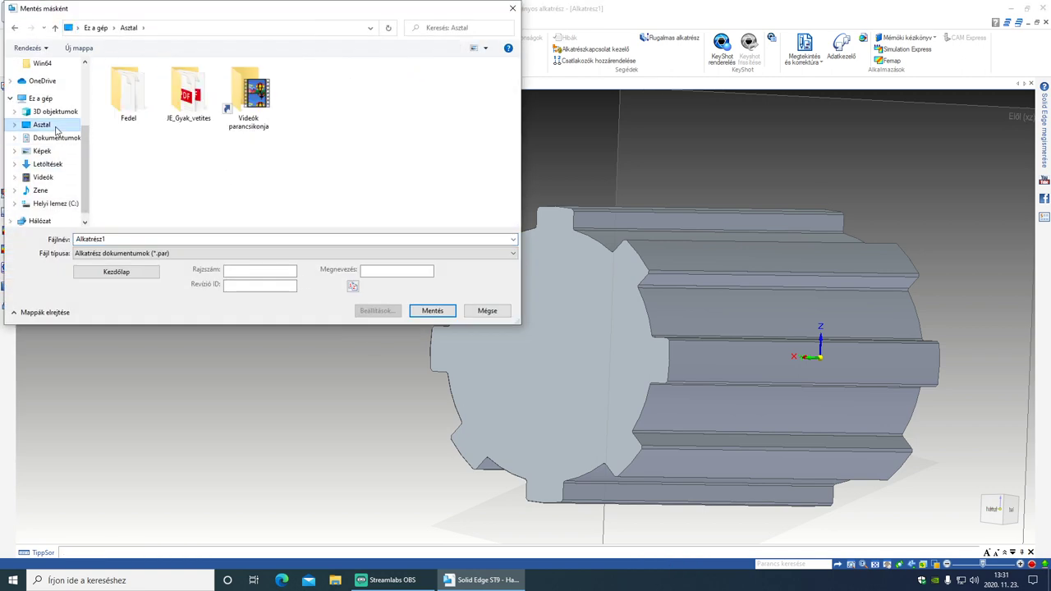
pyautogui.click(80, 48)
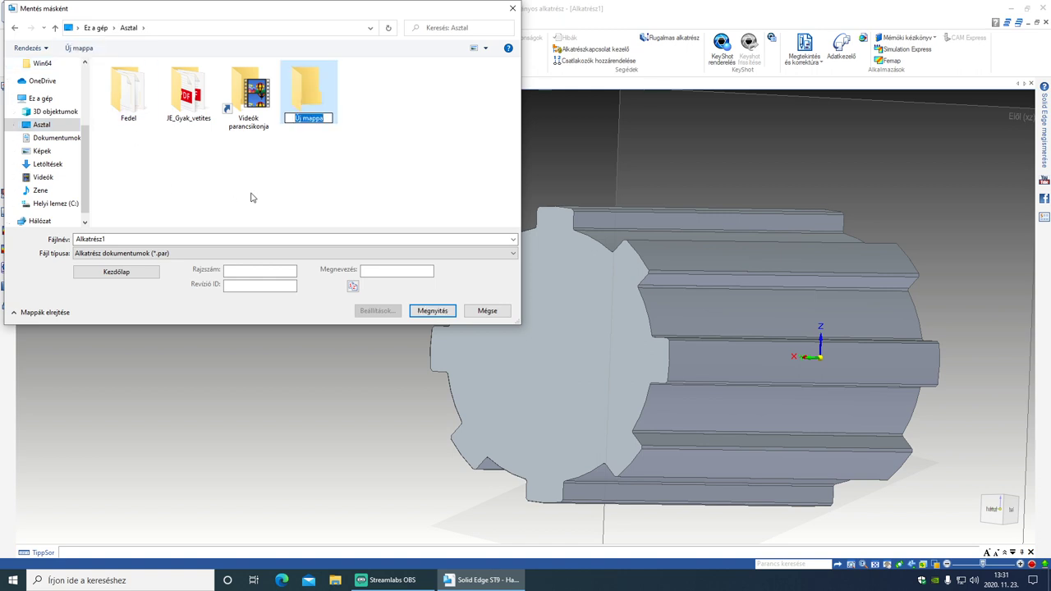
pyautogui.write('MÁ2 12. hét')
pyautogui.press('Return')
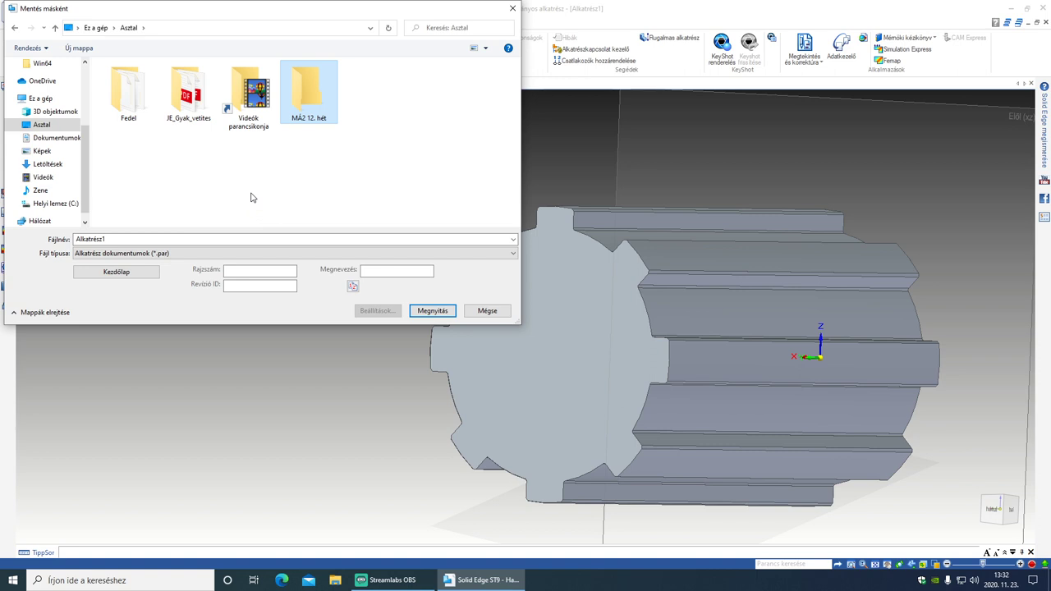
# Save the part under the file name "bordástengely" in the "MÁ2 12. hét" folder.
pyautogui.press('Return')
pyautogui.doubleClick(245, 238)
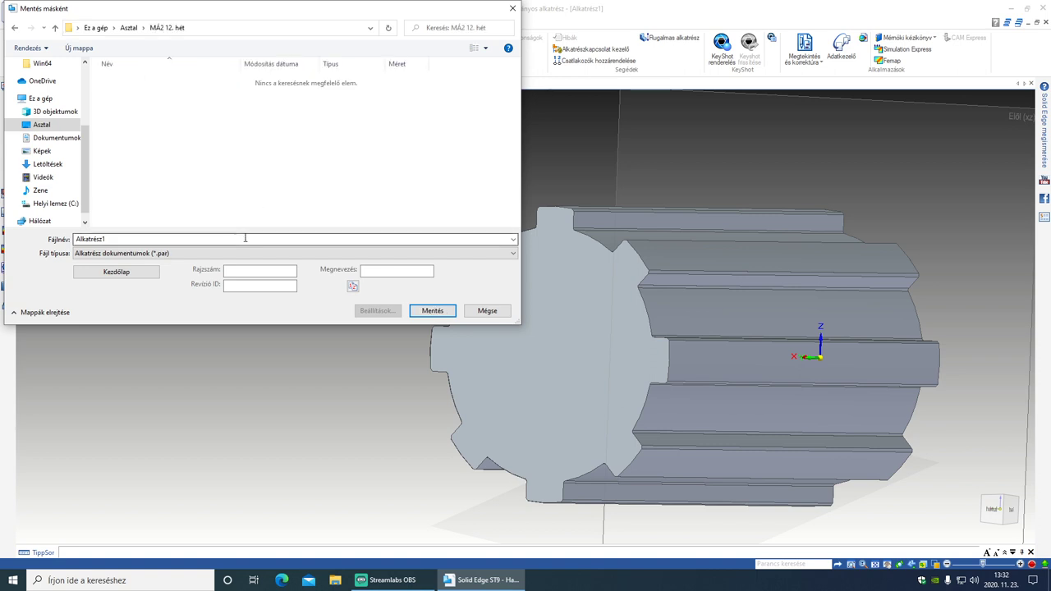
pyautogui.write('bordástengely')
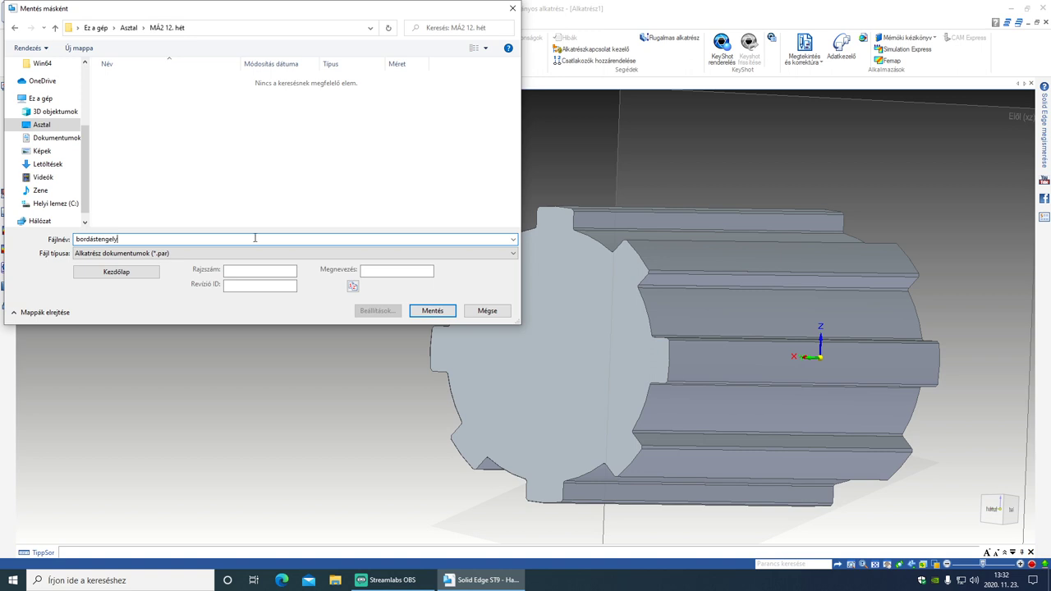
pyautogui.click(431, 310)
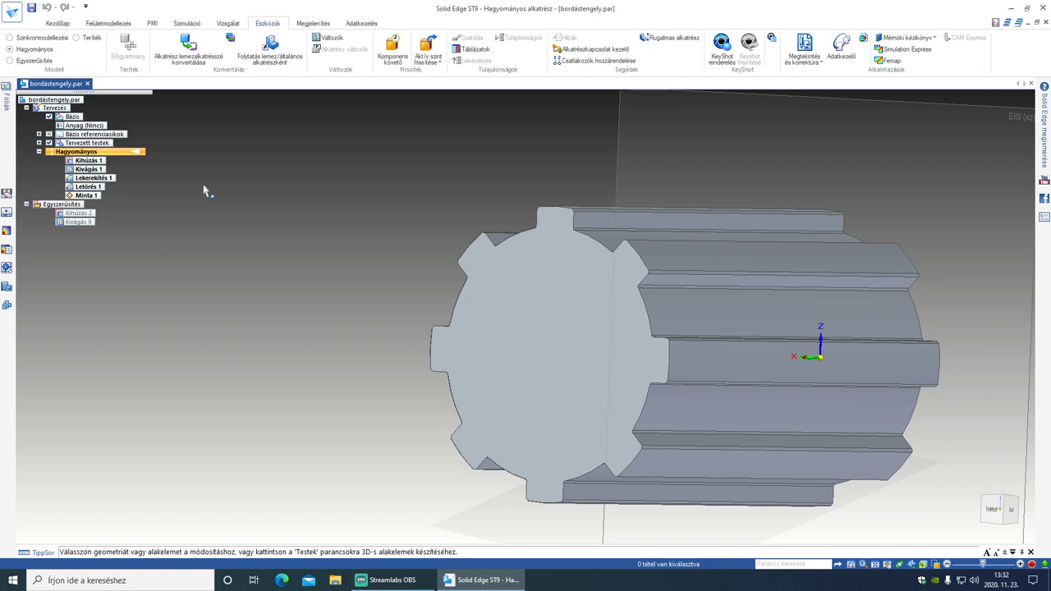
# Create an assembly from the current model with the Iso Metric Assembly.asm template, closing the part document.
pyautogui.click(14, 13)
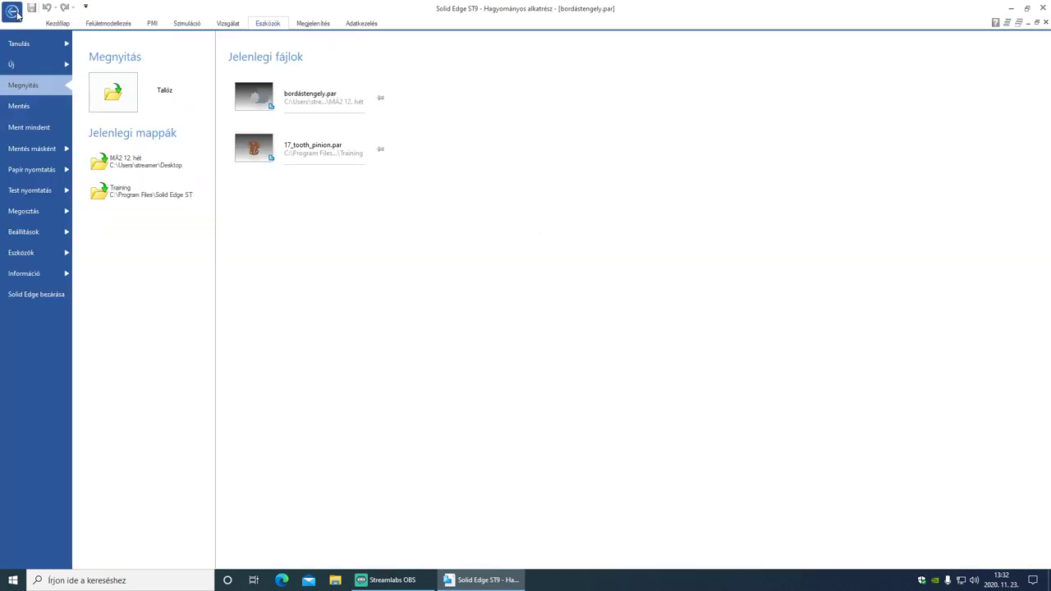
pyautogui.click(26, 65)
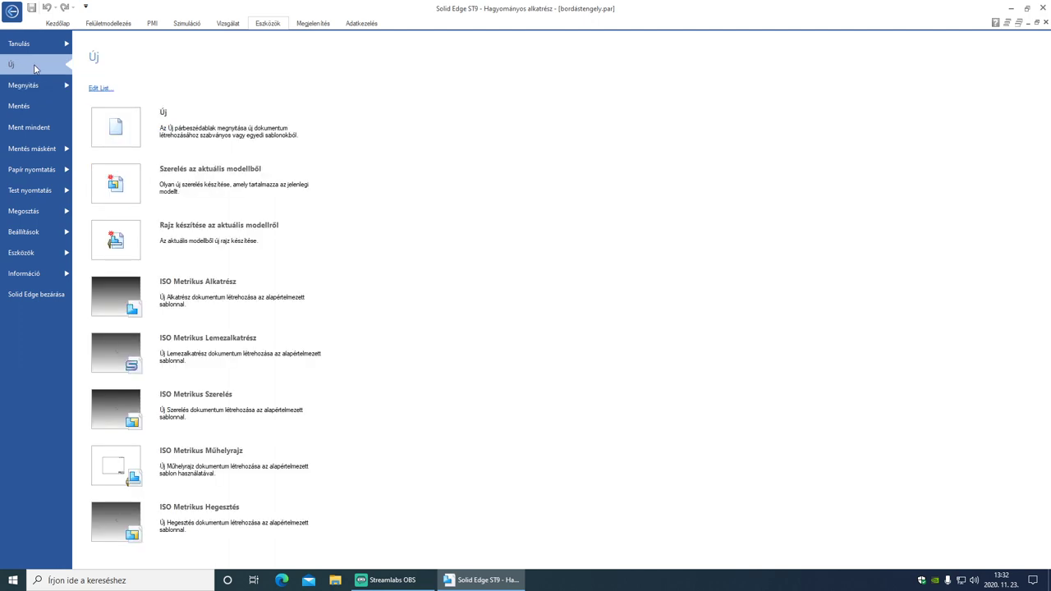
pyautogui.click(214, 178)
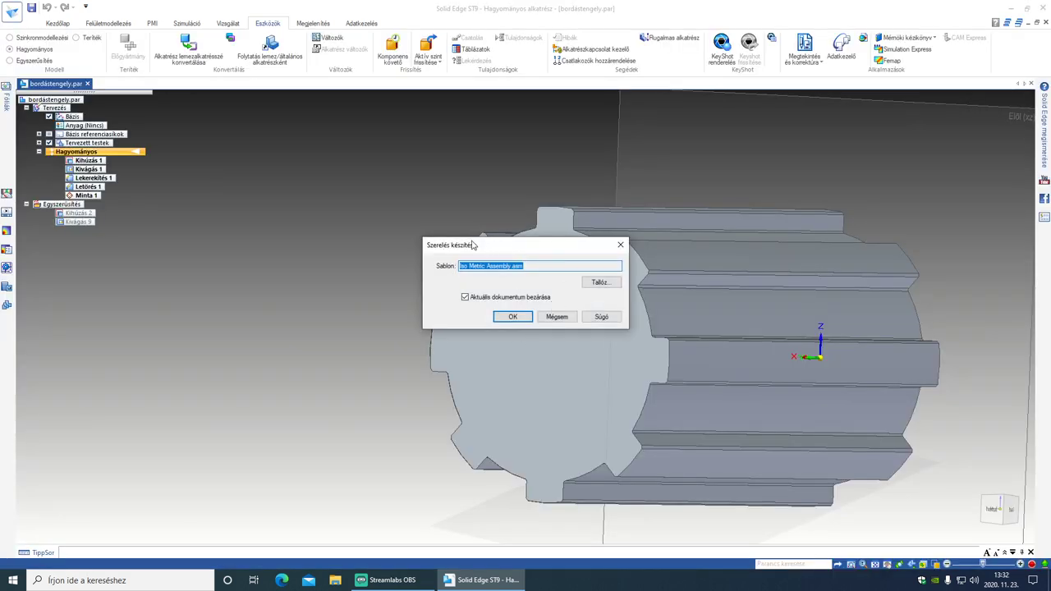
pyautogui.click(513, 318)
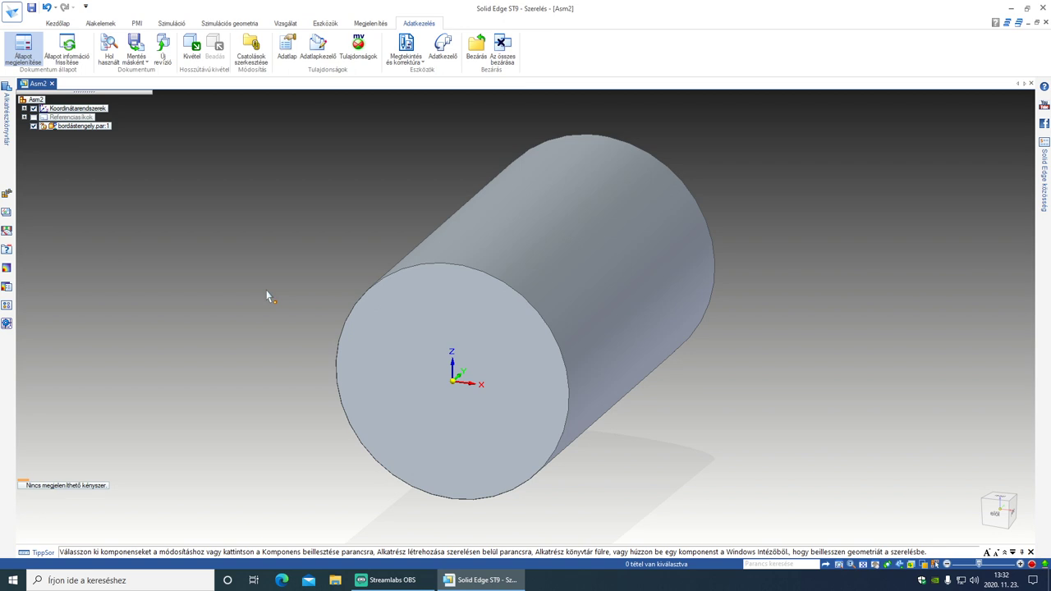
# Display the bordástengely component in the assembly as its designed part instead of the simplified one.
pyautogui.click(331, 25)
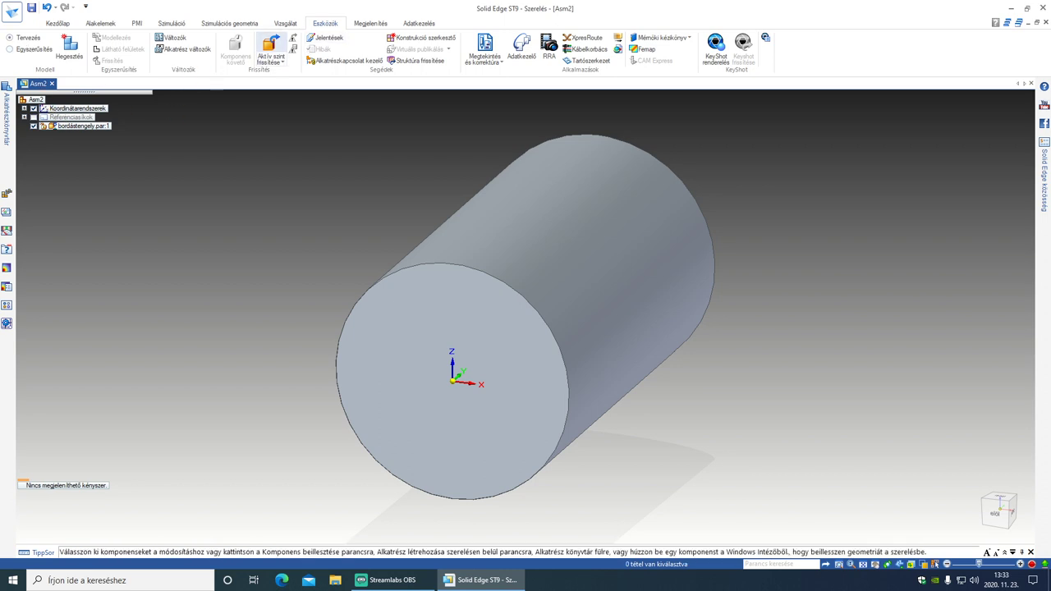
pyautogui.click(79, 127)
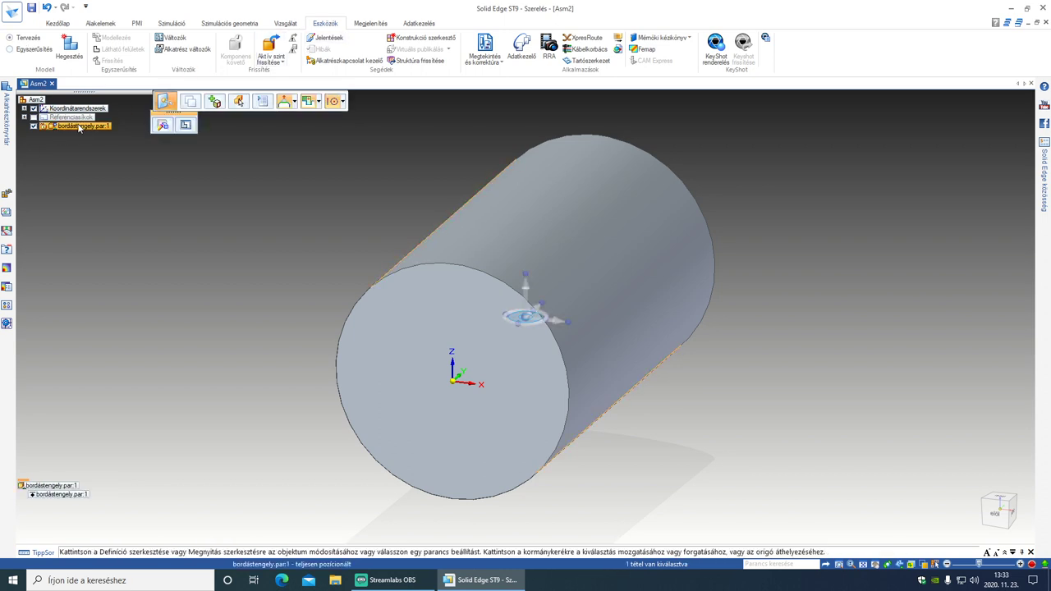
pyautogui.rightClick(80, 127)
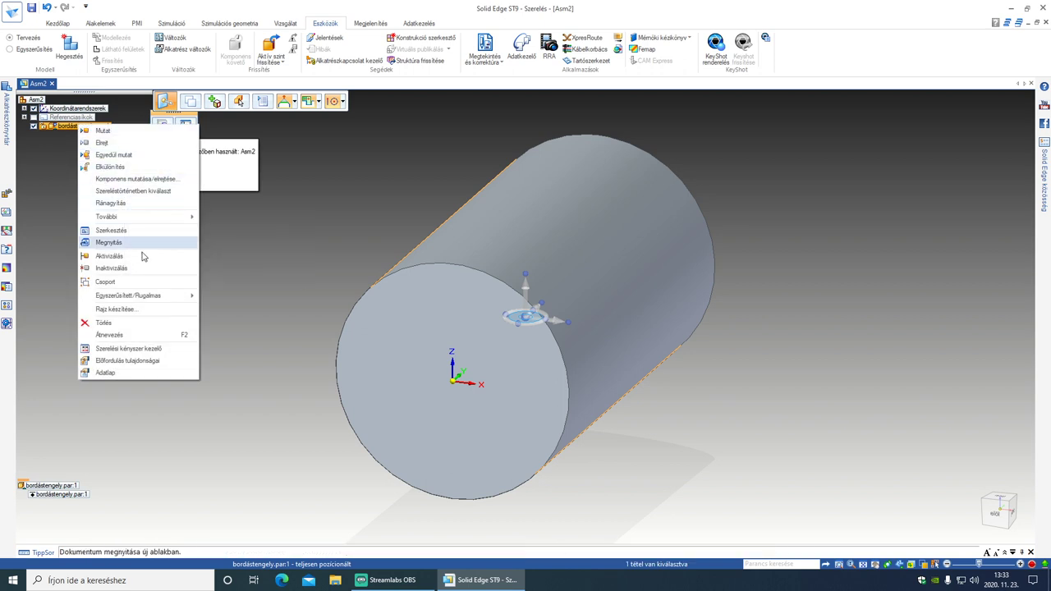
pyautogui.moveTo(159, 300)
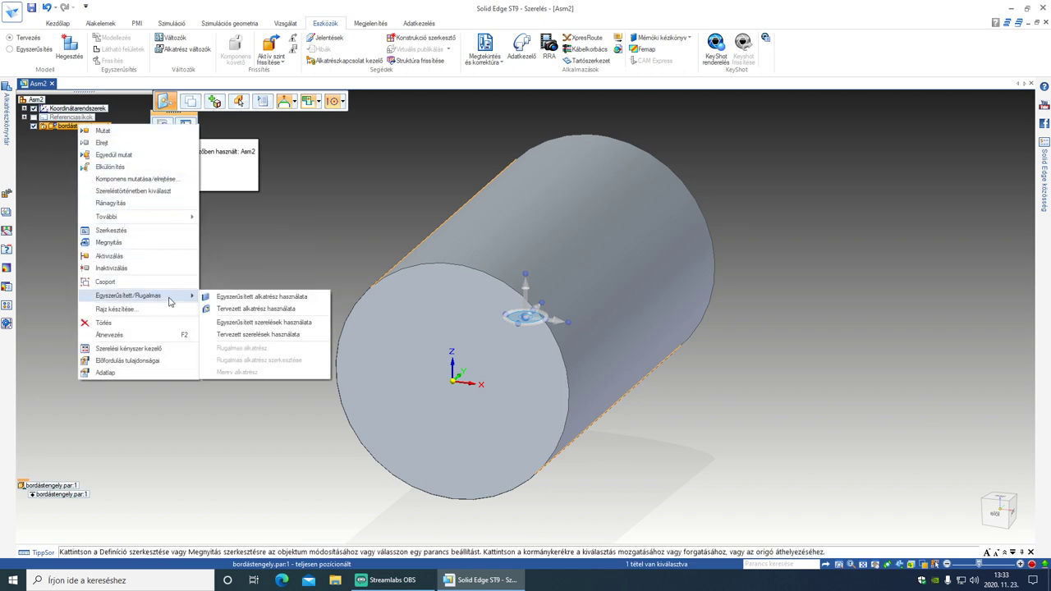
pyautogui.click(226, 312)
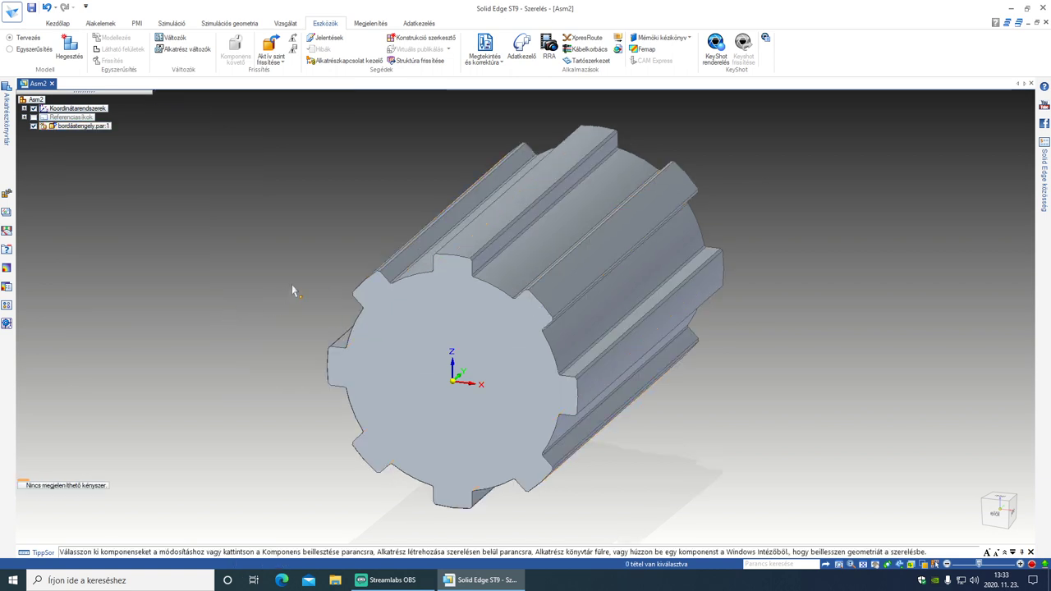
pyautogui.moveTo(261, 286); pyautogui.dragTo(205, 317, button='middle')
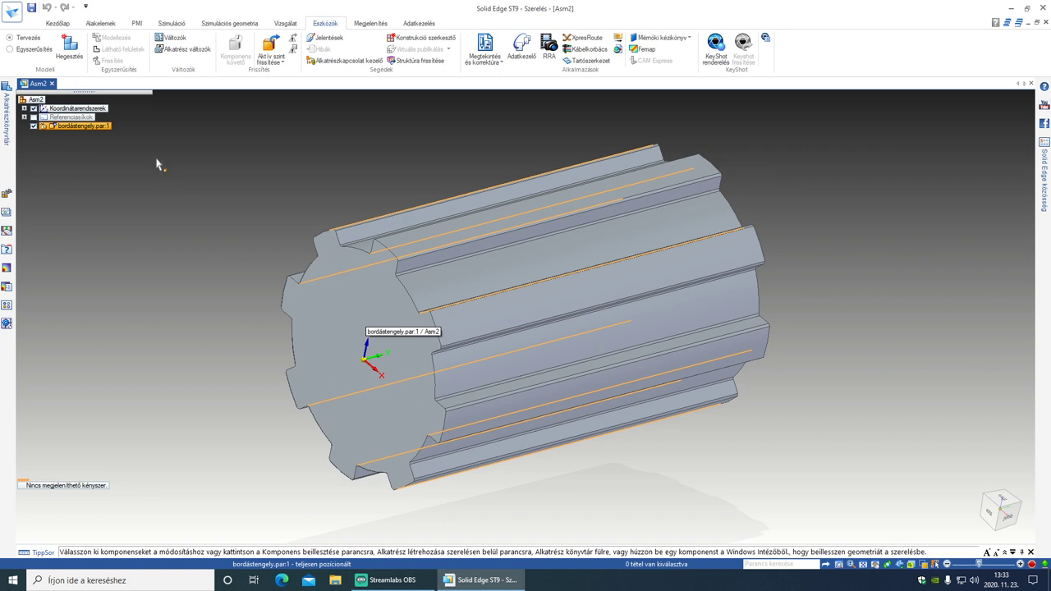
# Switch the bordástengely component to its simplified part representation.
pyautogui.rightClick(106, 131)
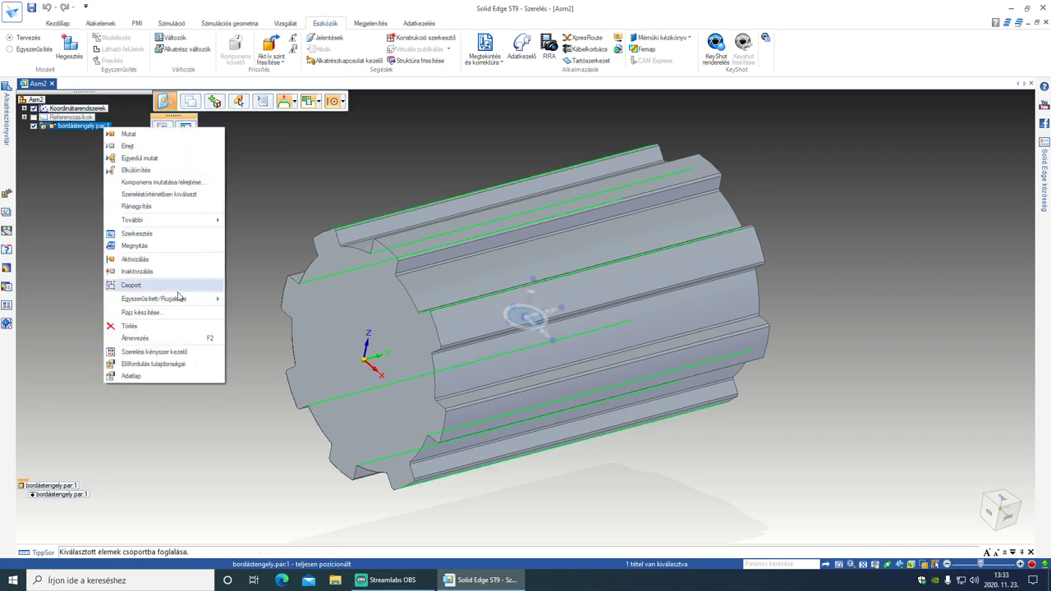
pyautogui.moveTo(211, 300)
pyautogui.click(246, 301)
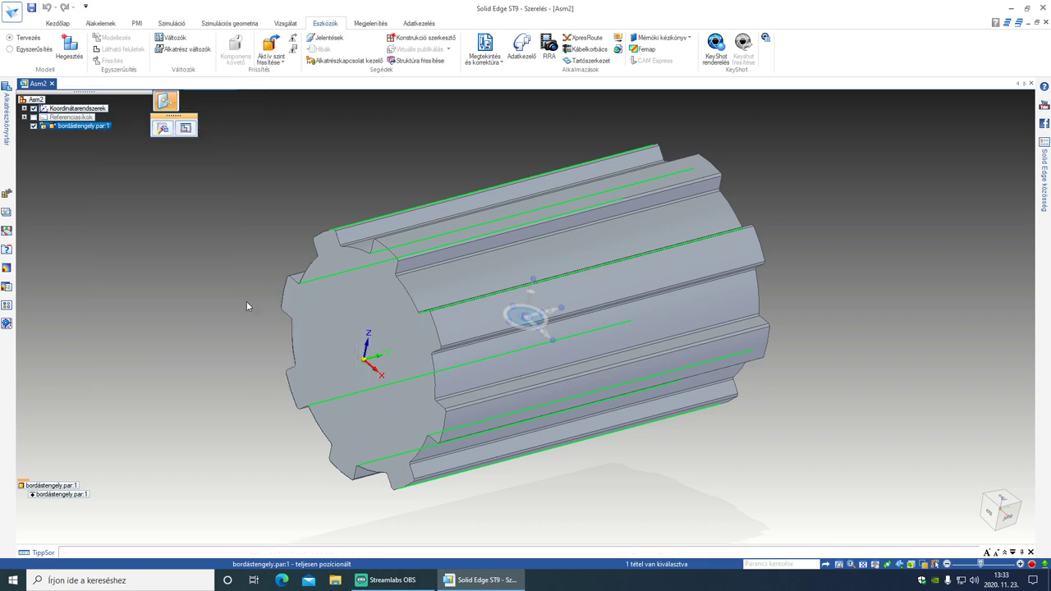
pyautogui.moveTo(245, 299)
pyautogui.mouseDown(button='middle')
pyautogui.moveTo(352, 329)
pyautogui.moveTo(246, 312)
pyautogui.moveTo(241, 300)
pyautogui.moveTo(367, 327)
pyautogui.moveTo(233, 301)
pyautogui.mouseUp(button='middle')
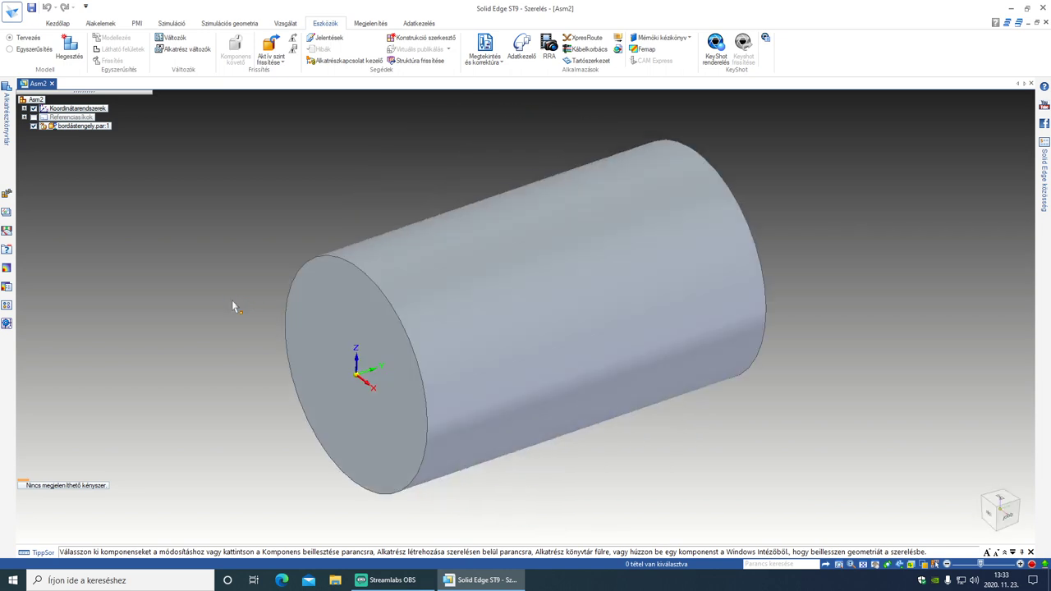
# Set the bordástengely component back to its designed part representation.
pyautogui.rightClick(100, 128)
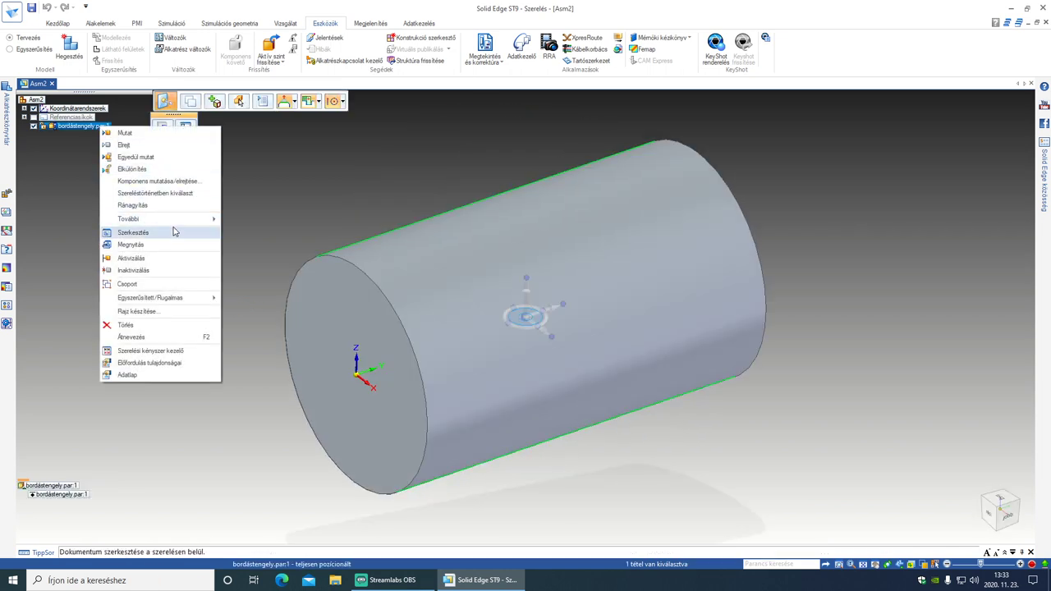
pyautogui.moveTo(194, 299)
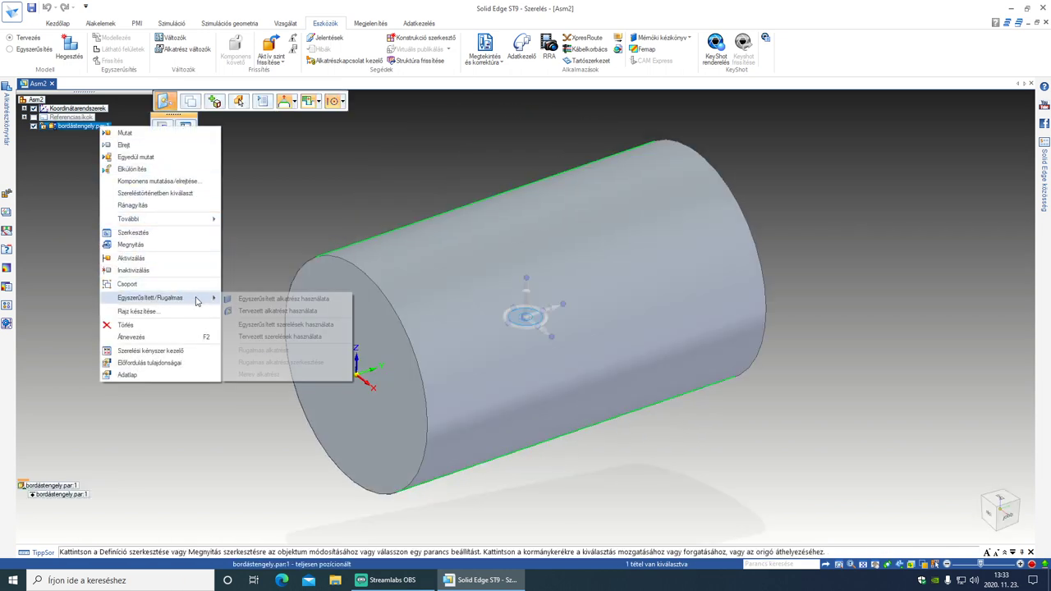
pyautogui.click(242, 312)
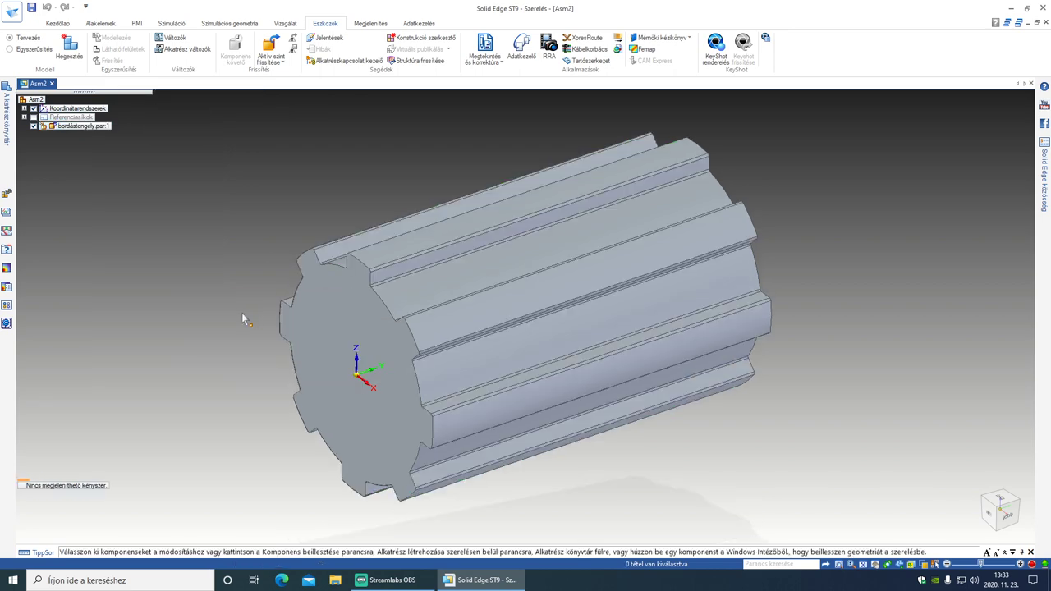
pyautogui.moveTo(236, 310); pyautogui.dragTo(277, 305, button='middle')
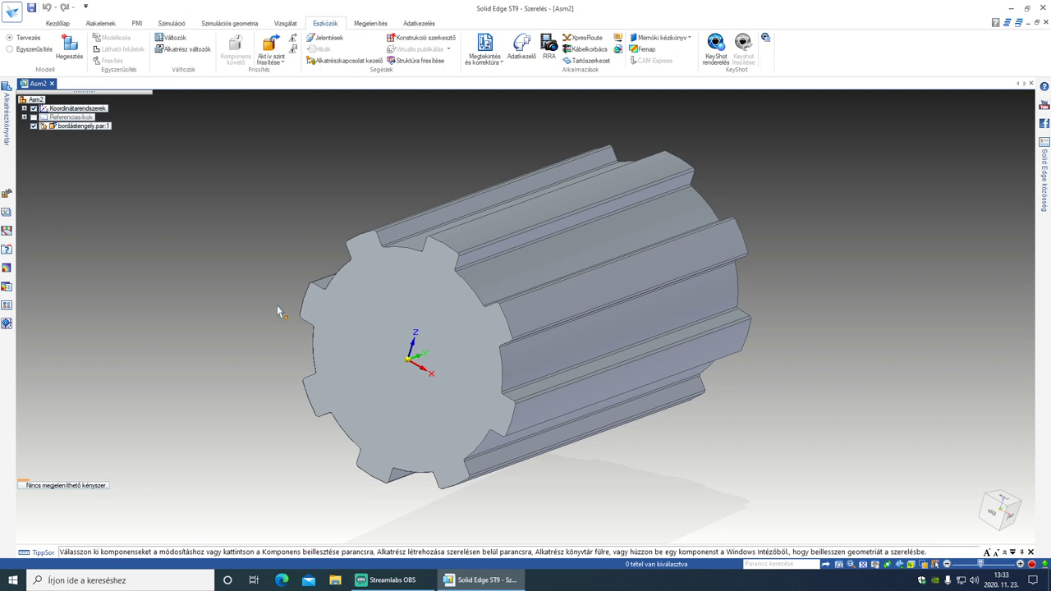
# Close the assembly document without saving its changes.
pyautogui.click(12, 11)
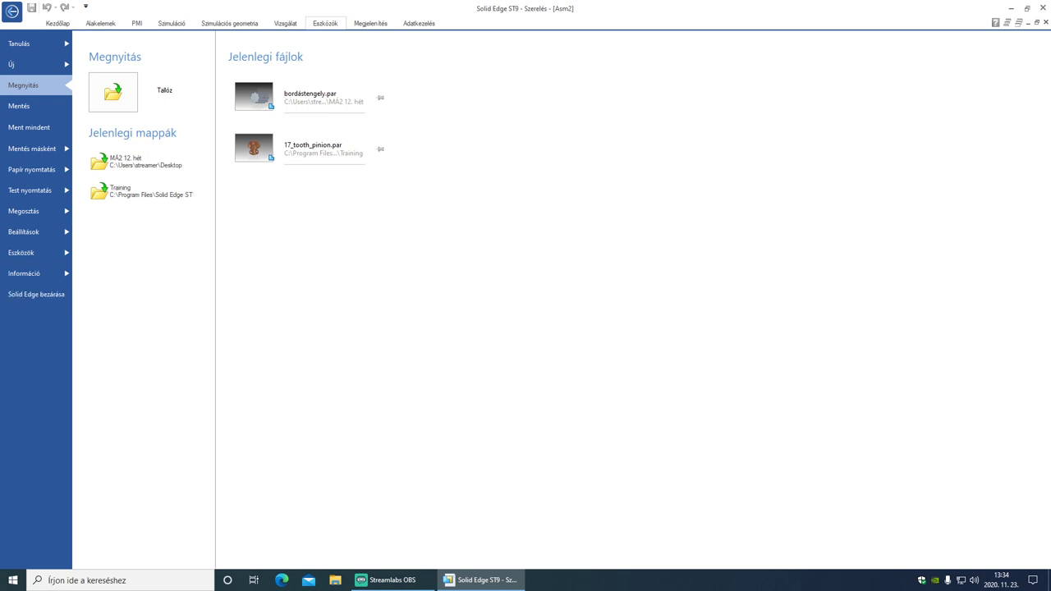
pyautogui.click(13, 15)
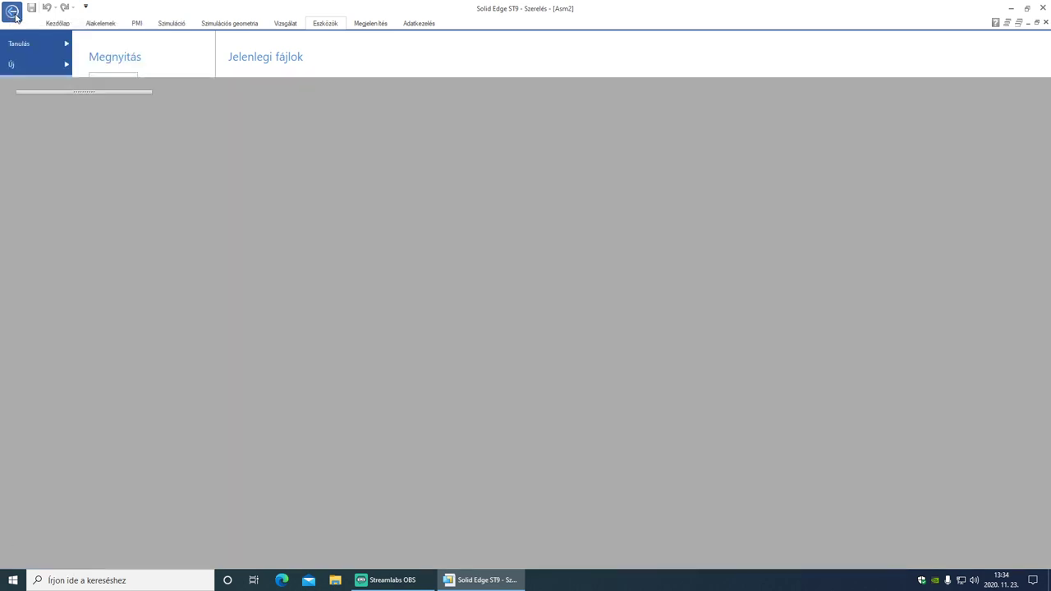
pyautogui.click(57, 24)
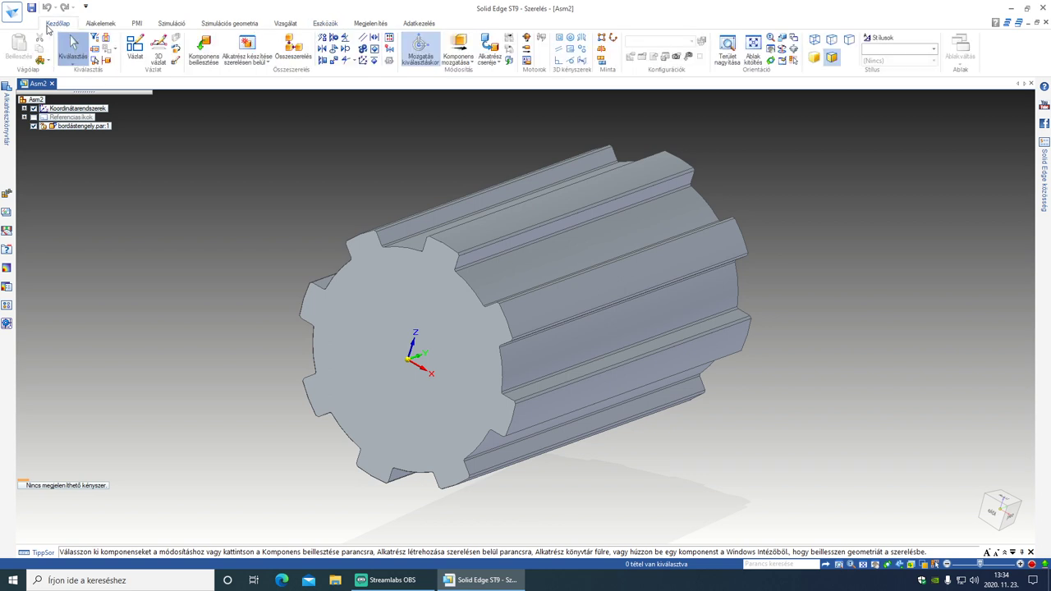
pyautogui.click(51, 84)
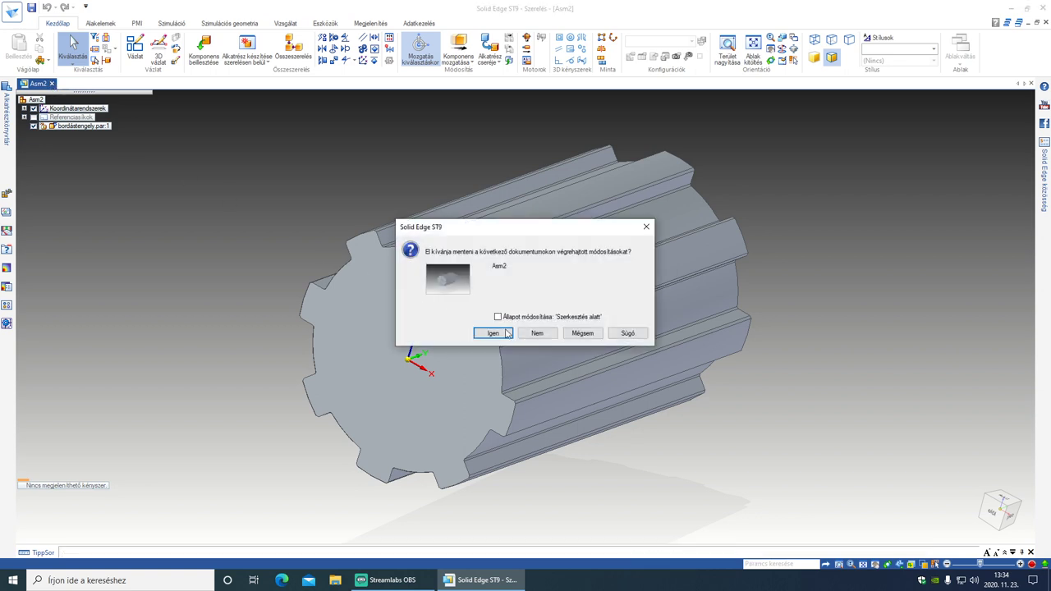
pyautogui.click(538, 333)
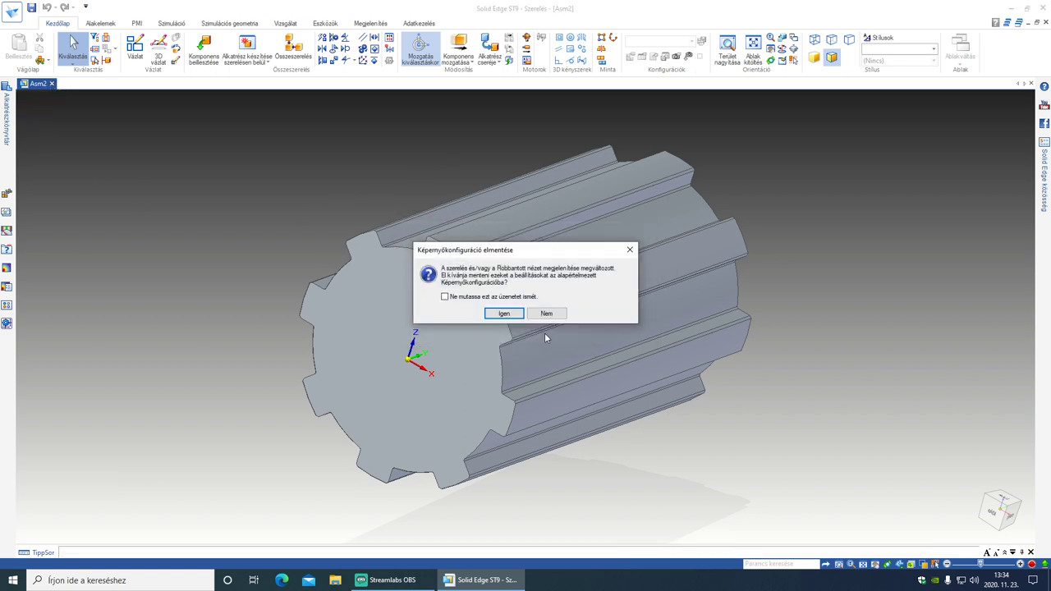
pyautogui.hotkey('ctrl', 'F4')
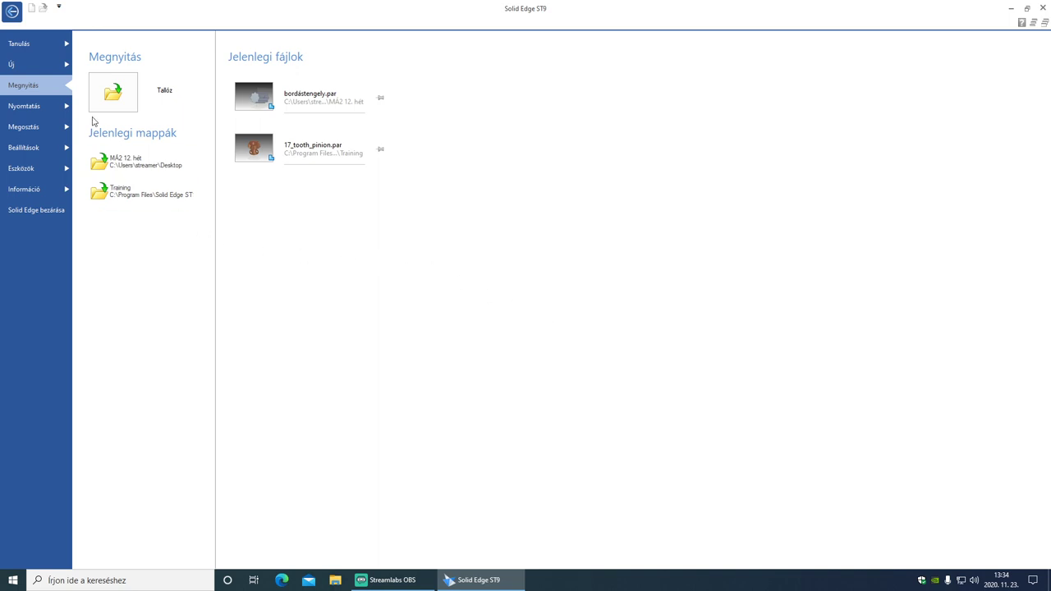
# Create a new ISO Metric sheet metal document and switch it to ordered modeling.
pyautogui.moveTo(38, 66)
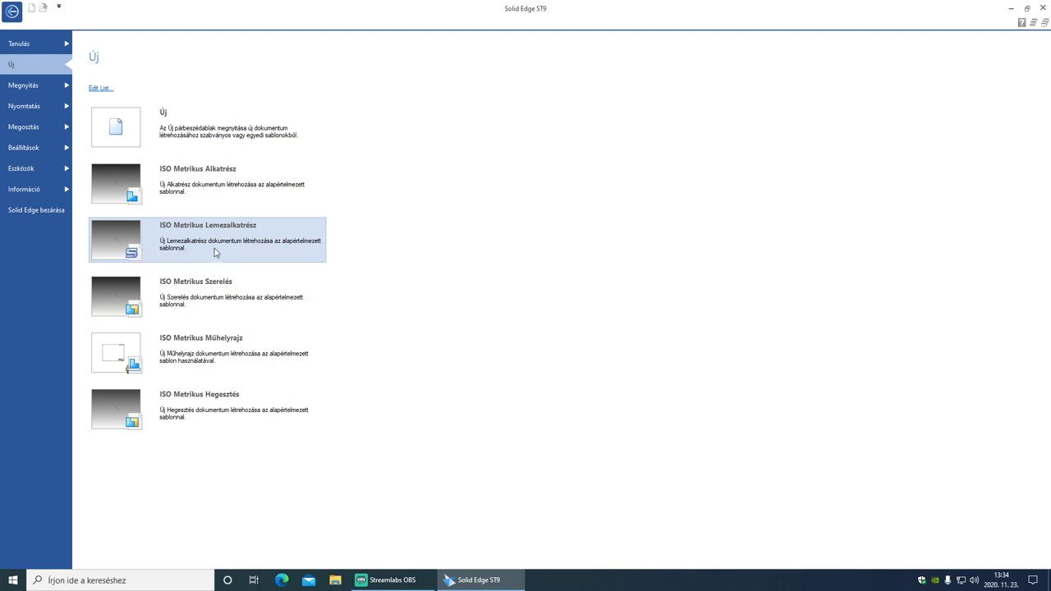
pyautogui.moveTo(220, 234)
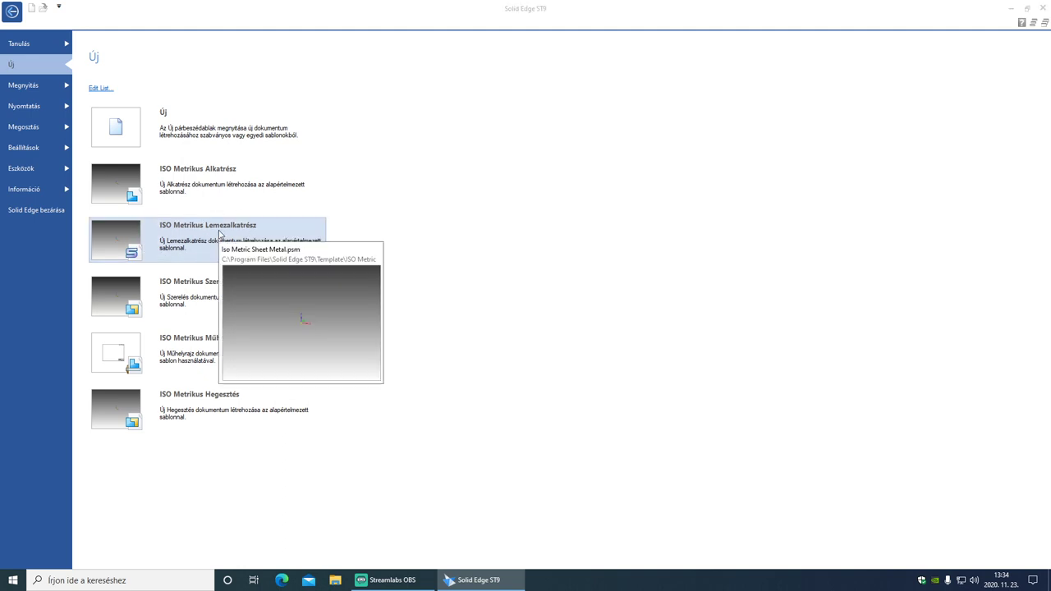
pyautogui.click(219, 234)
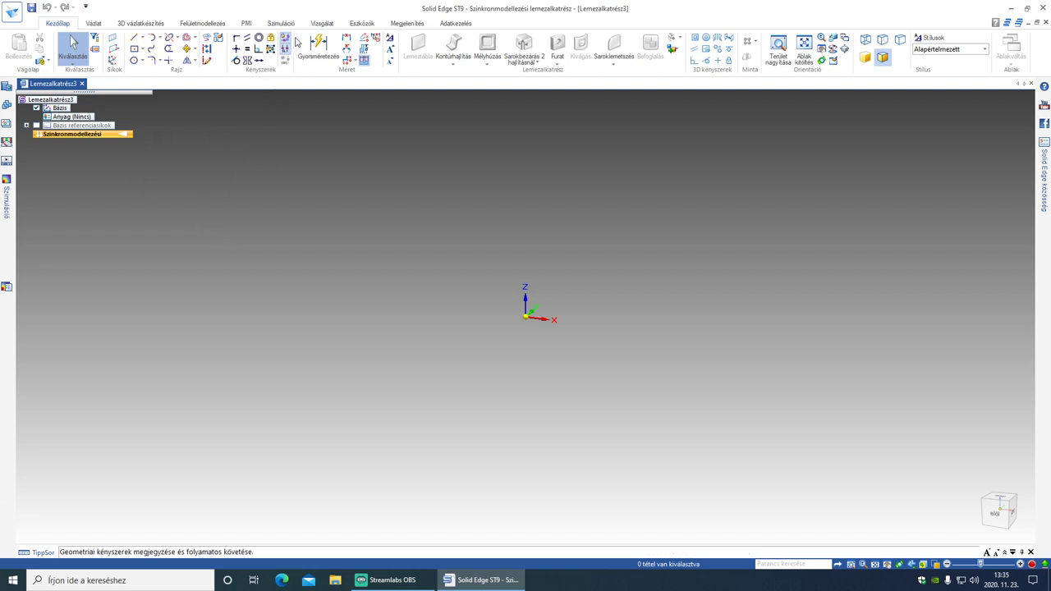
pyautogui.click(361, 23)
pyautogui.click(33, 48)
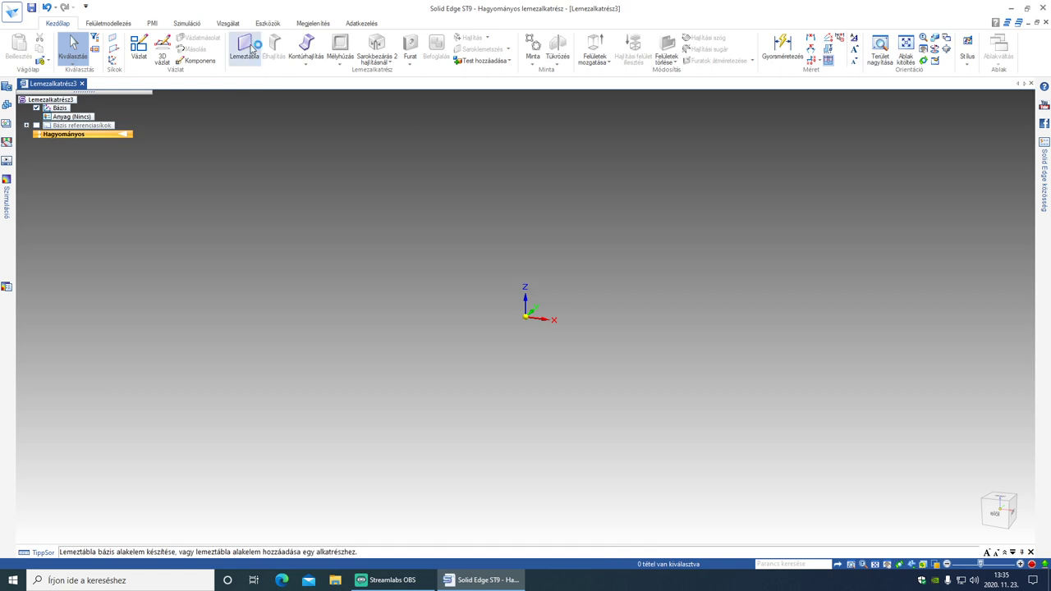
# Start a sheet metal tab feature and open its profile sketch on the horizontal XY base plane.
pyautogui.click(252, 51)
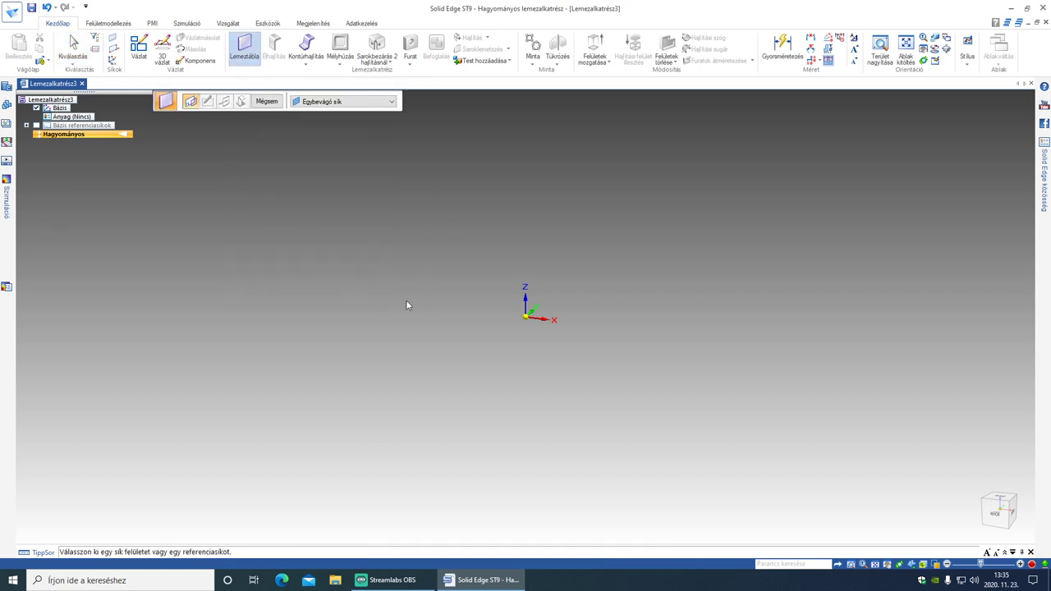
pyautogui.rightClick(541, 315)
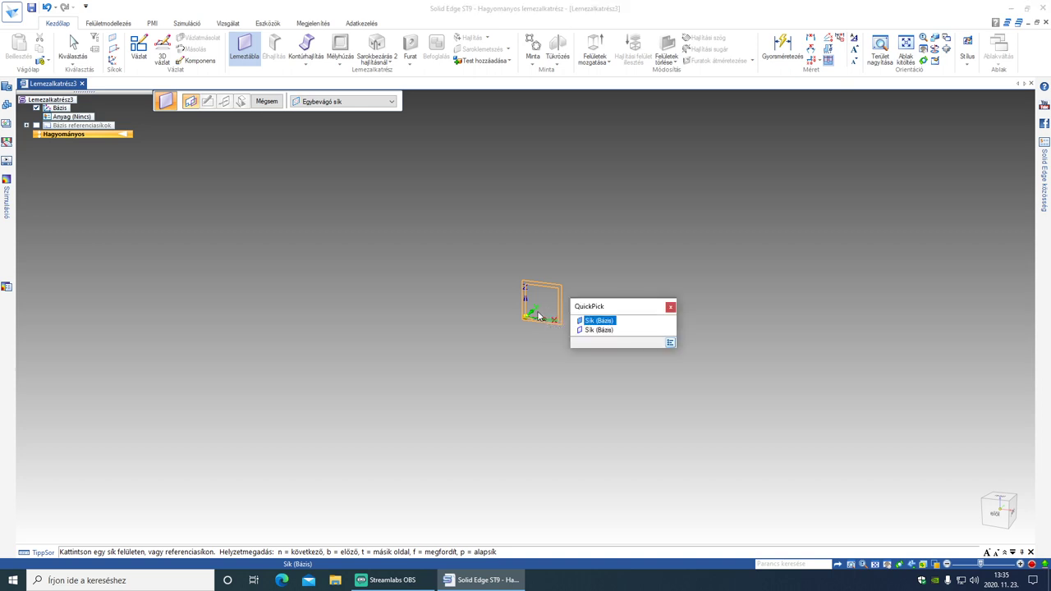
pyautogui.click(598, 330)
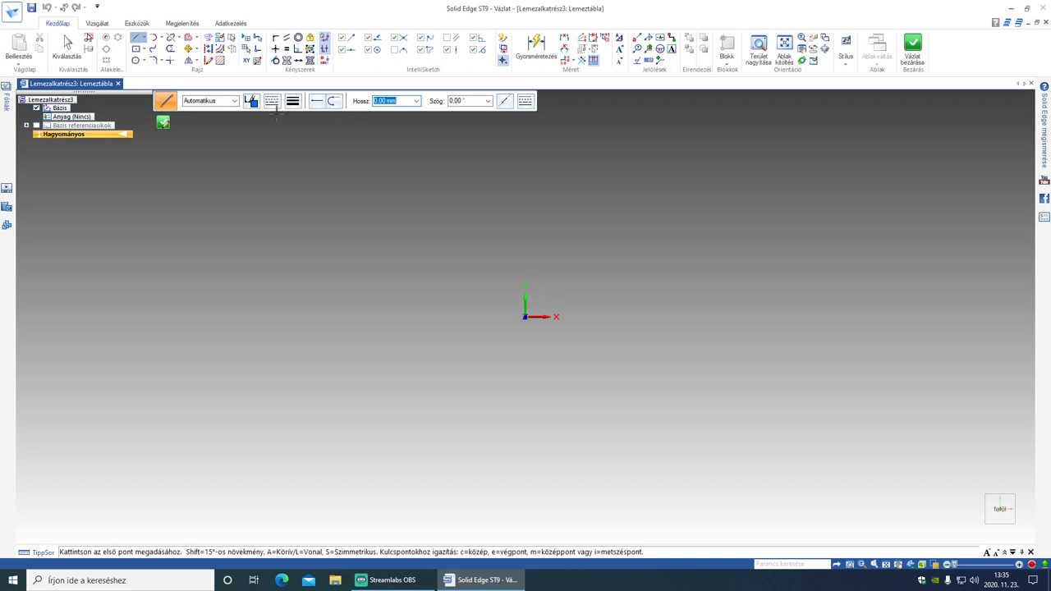
# Draw an 80 mm wide and 100 mm high rectangle centred on the origin.
pyautogui.click(138, 50)
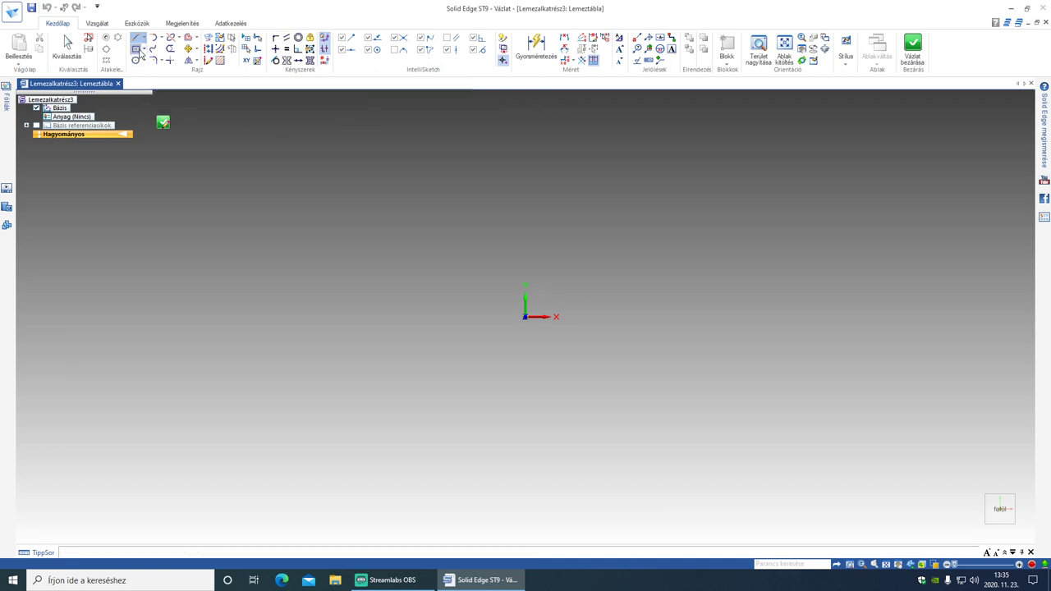
pyautogui.write('80')
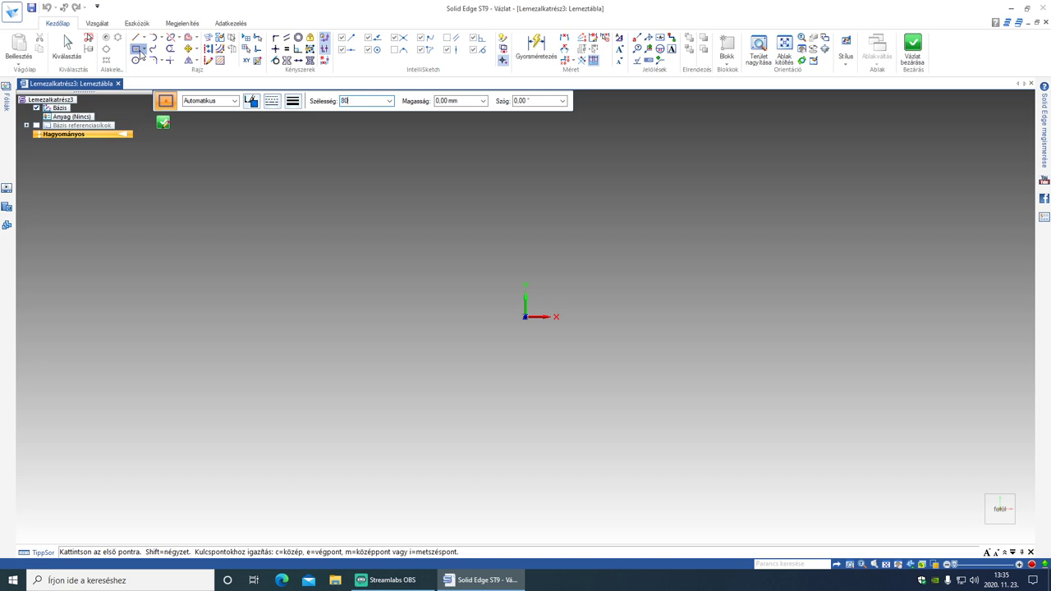
pyautogui.press('Tab')
pyautogui.write('10')
pyautogui.press('Tab')
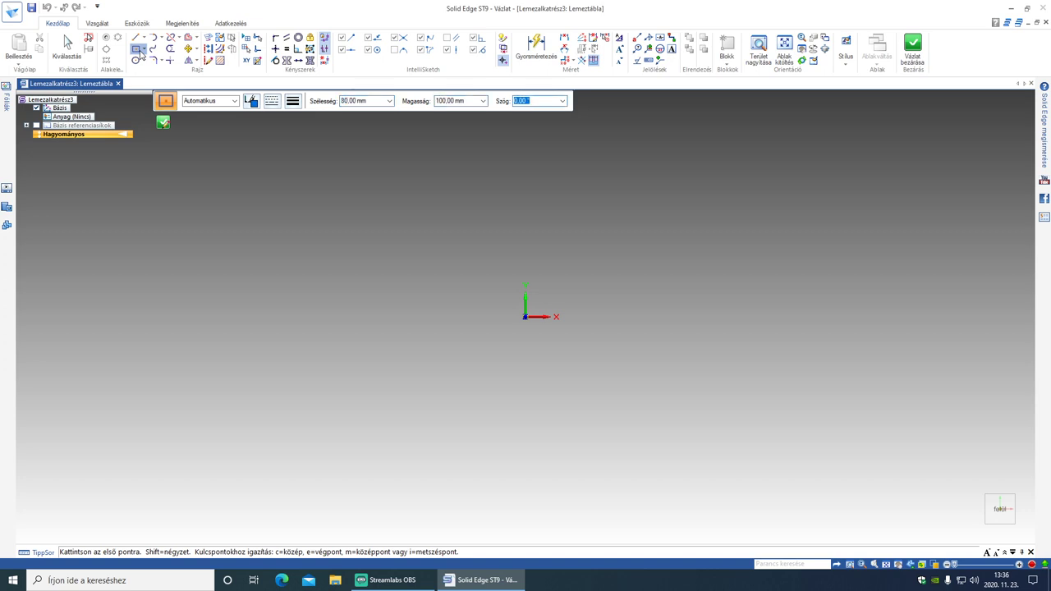
pyautogui.press('Tab')
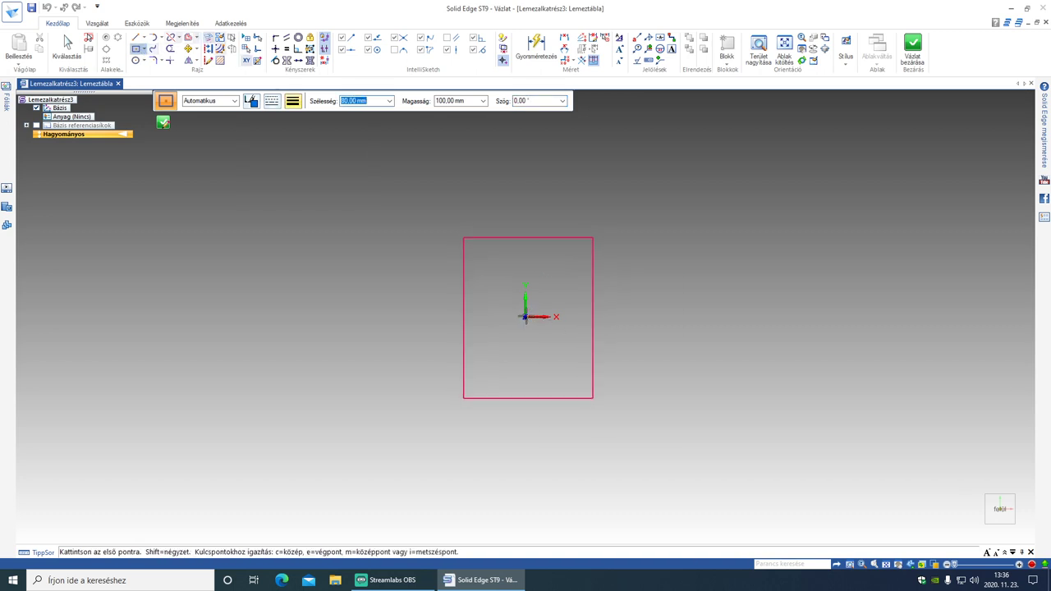
pyautogui.click(540, 318)
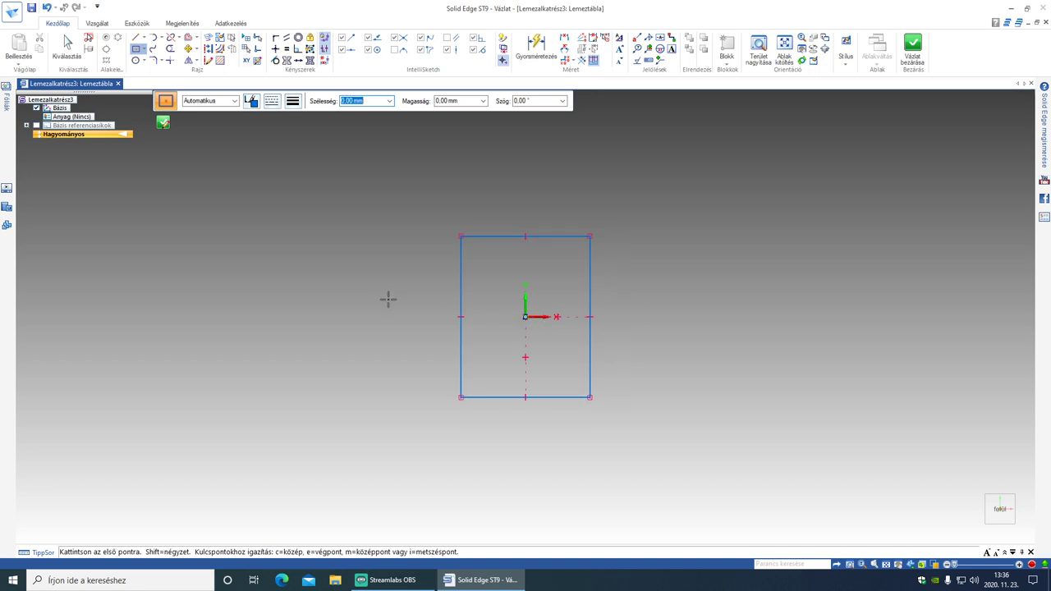
# Draw a three-line notch outline 20 mm deep and 40 mm wide inward from the rectangle's upper edge.
pyautogui.scroll(3, 375, 299)
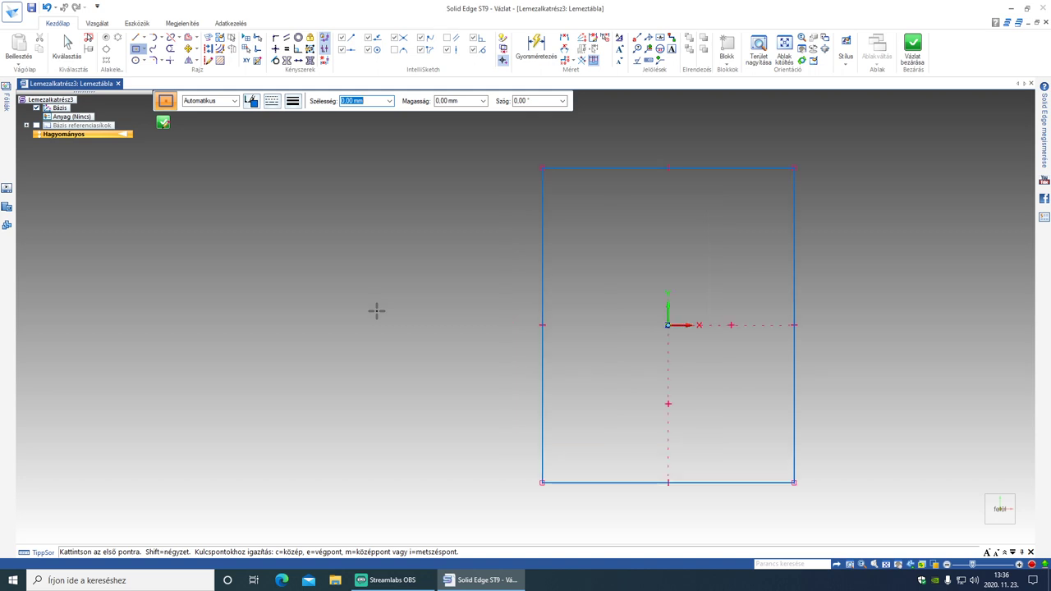
pyautogui.click(137, 38)
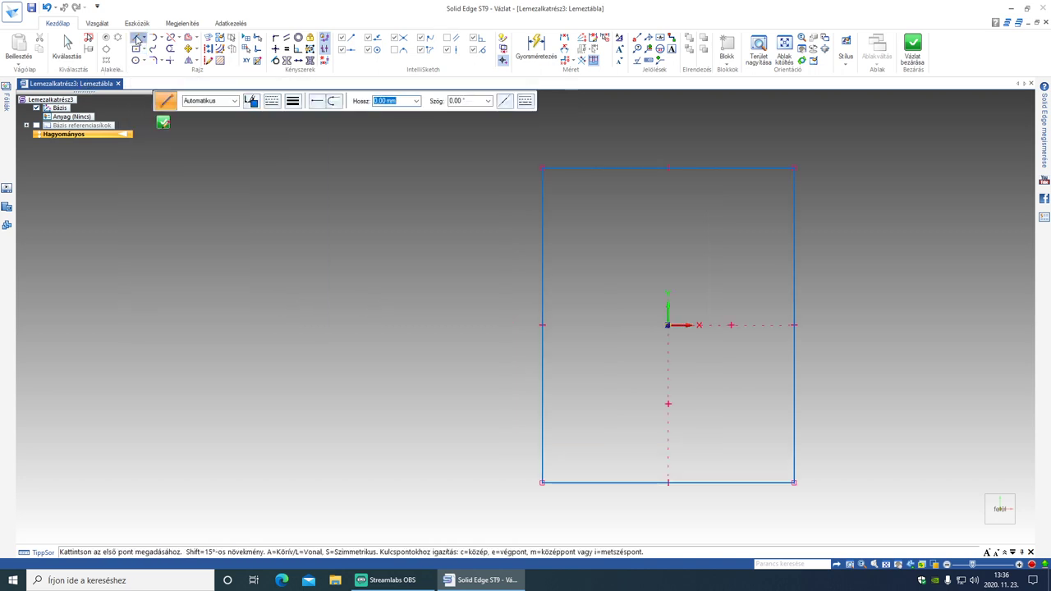
pyautogui.click(598, 168)
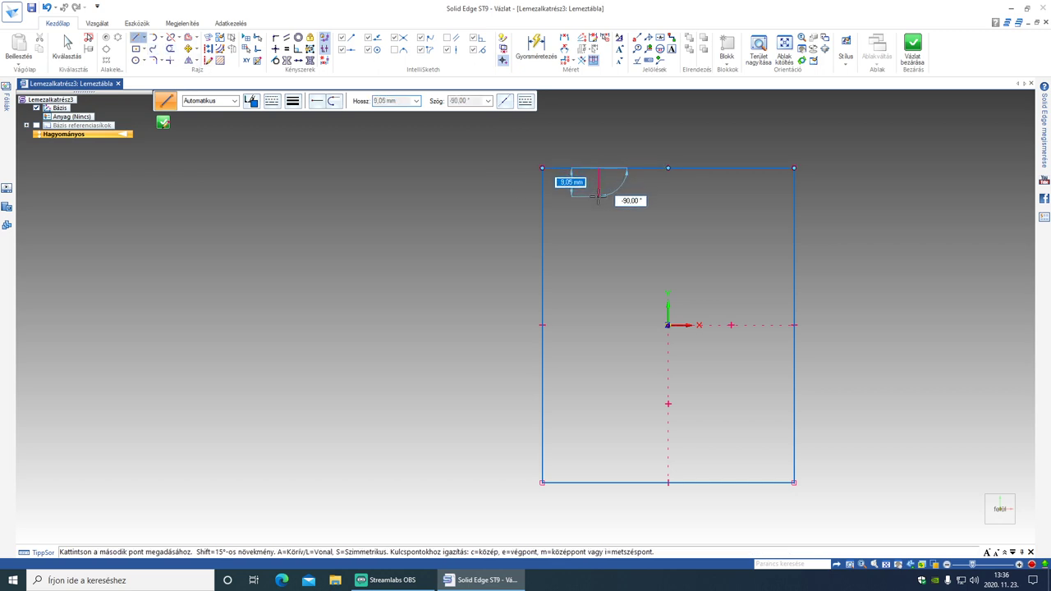
pyautogui.write('20')
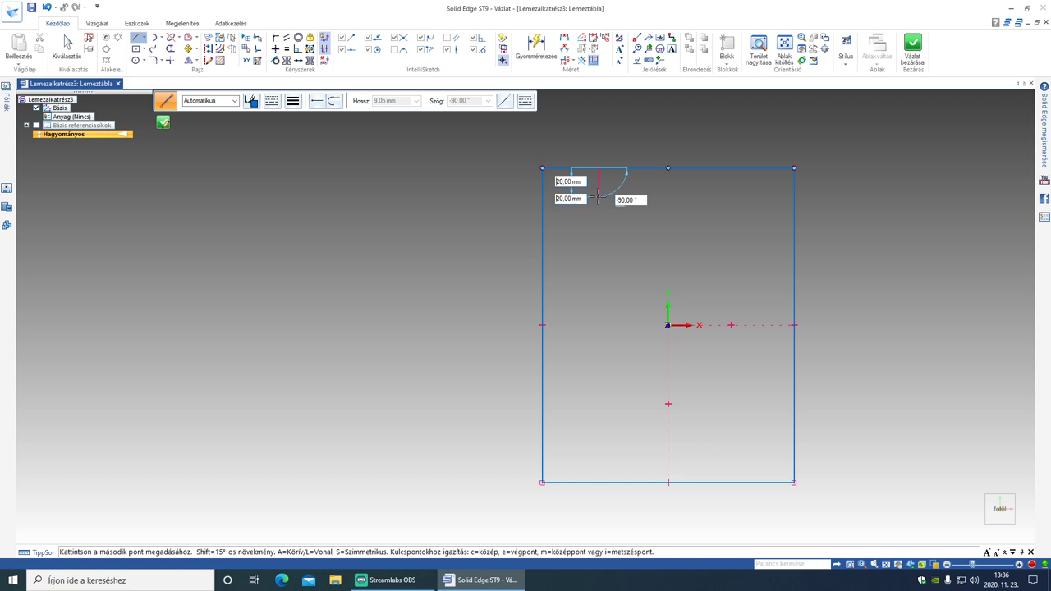
pyautogui.press('Tab')
pyautogui.click(598, 197)
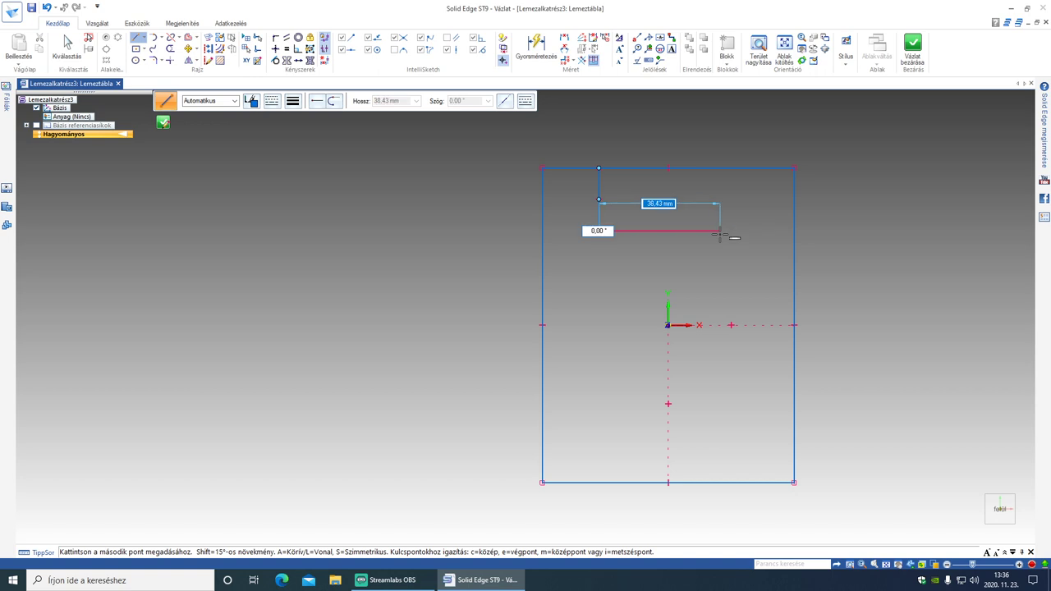
pyautogui.write('40')
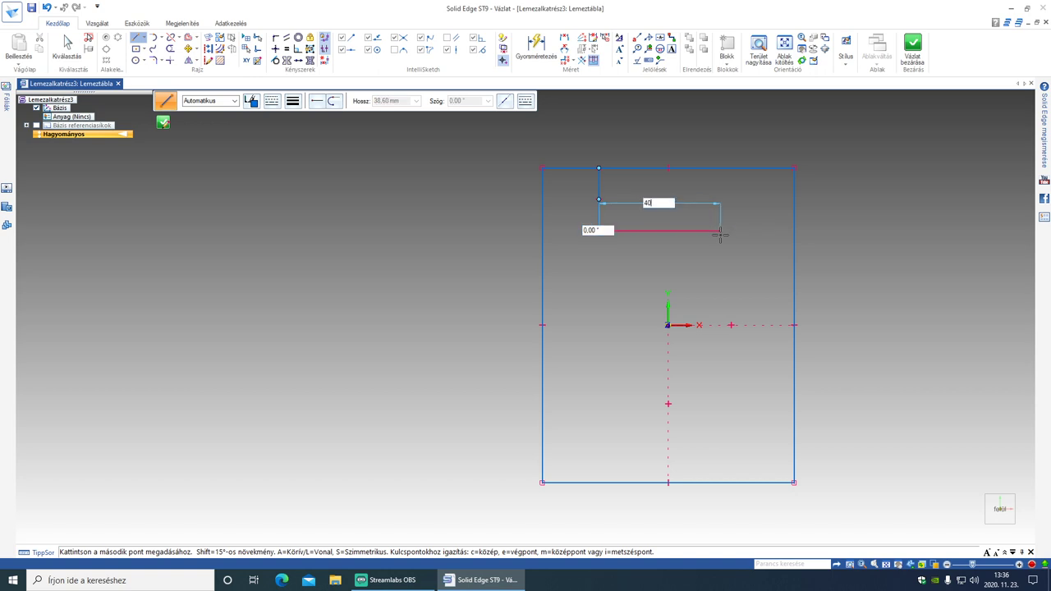
pyautogui.press('Tab')
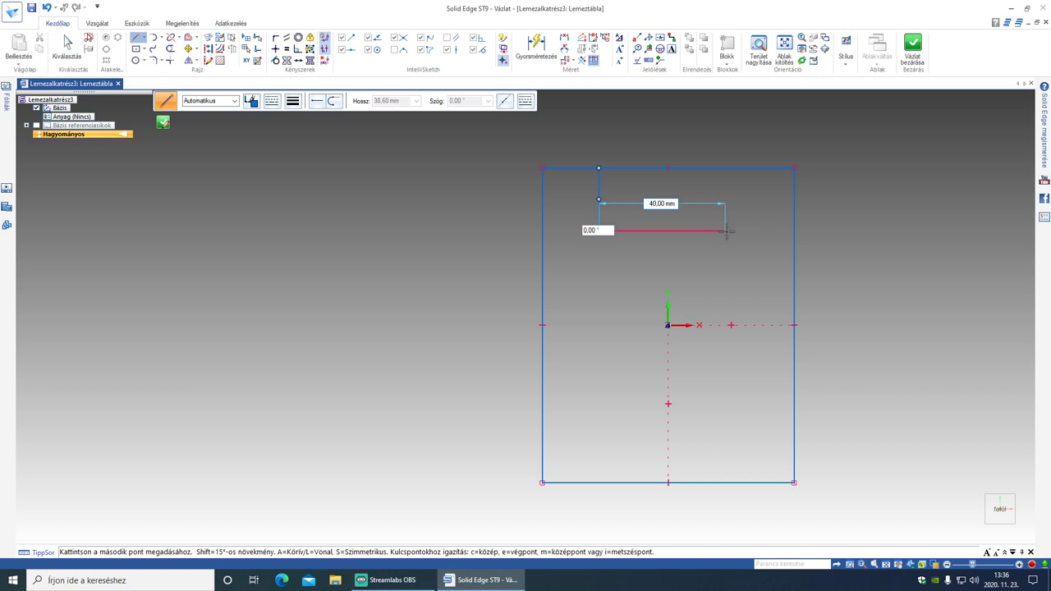
pyautogui.click(726, 233)
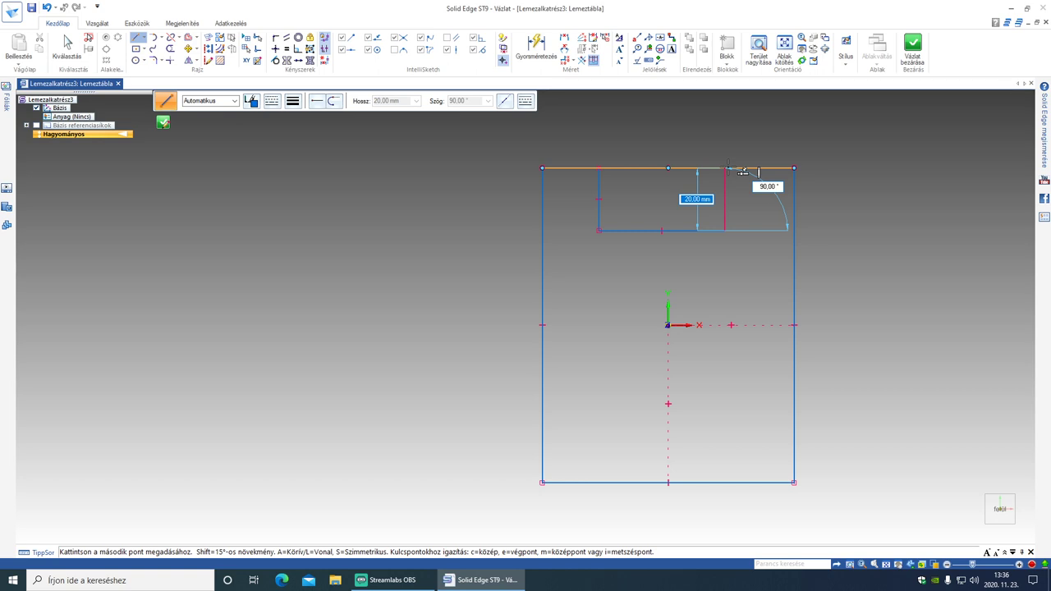
pyautogui.click(726, 168)
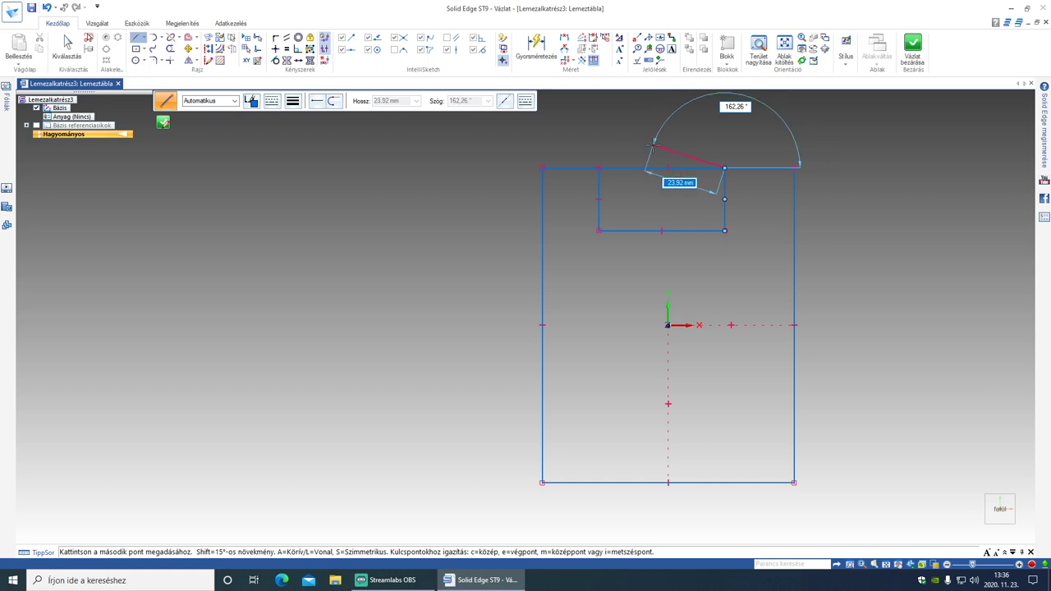
pyautogui.rightClick(653, 144)
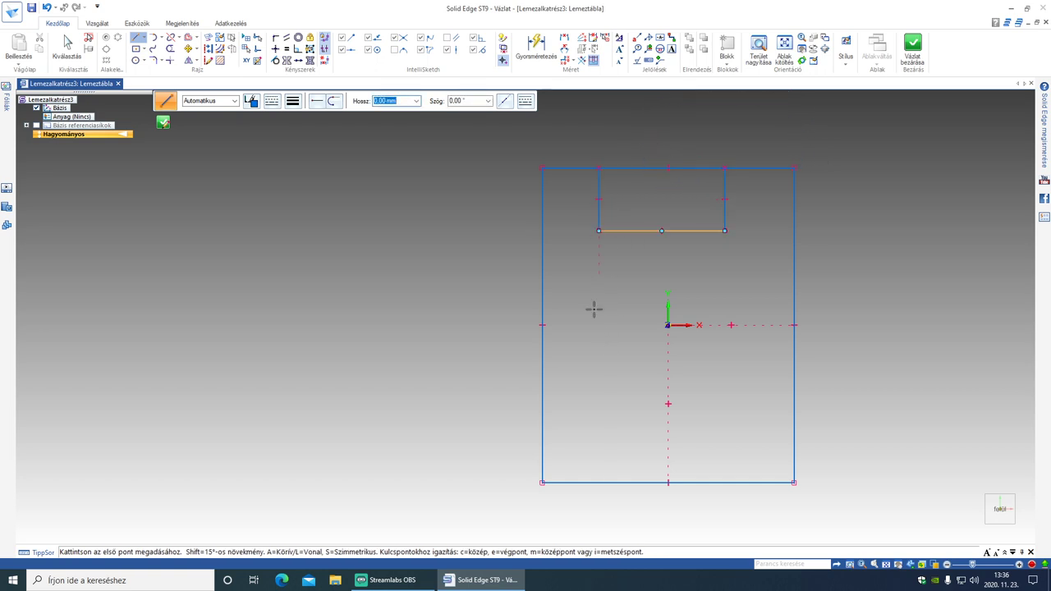
# Draw a matching notch outline 20 mm deep from the rectangle's lower edge, aligned with the sides of the upper notch.
pyautogui.click(599, 483)
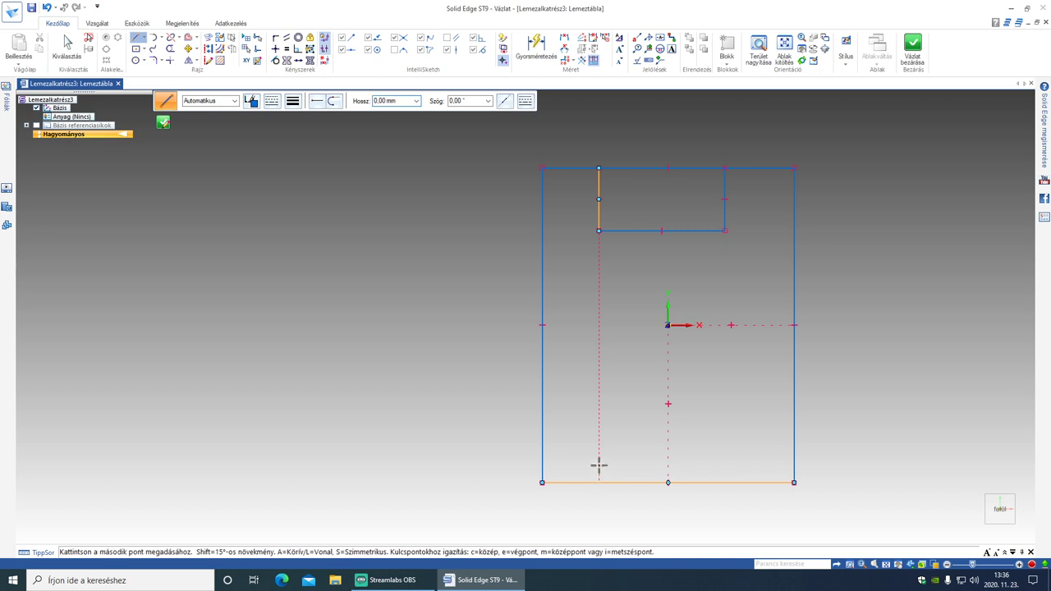
pyautogui.write('20')
pyautogui.press('Tab')
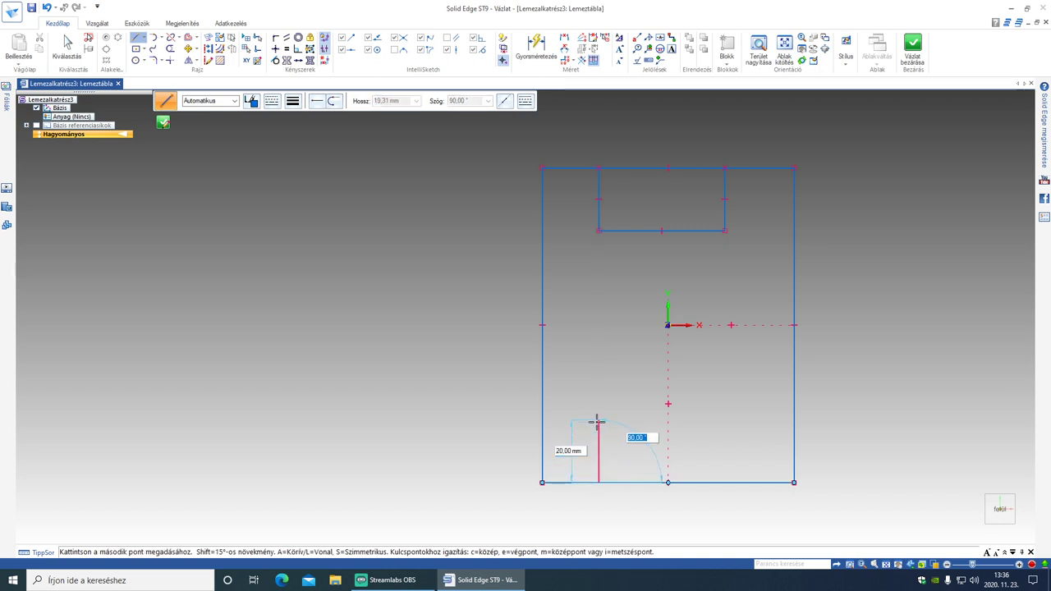
pyautogui.press('Return')
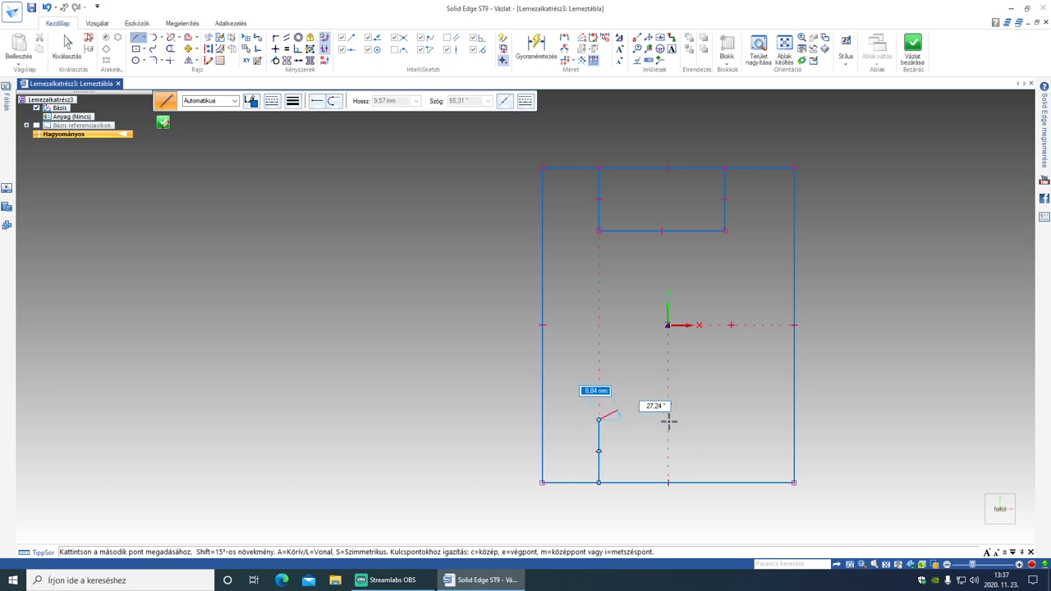
pyautogui.click(723, 421)
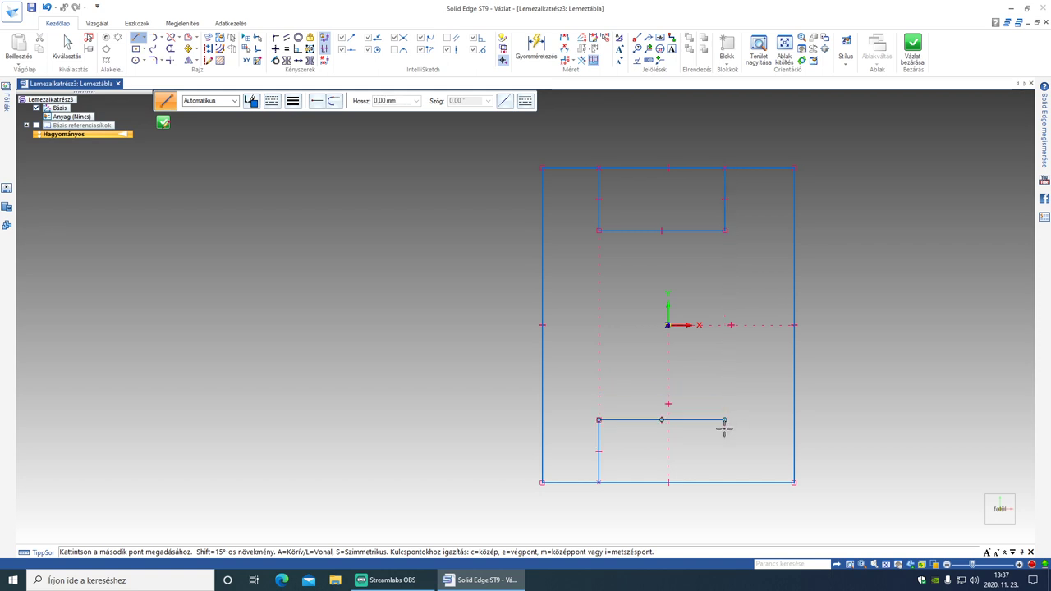
pyautogui.click(725, 482)
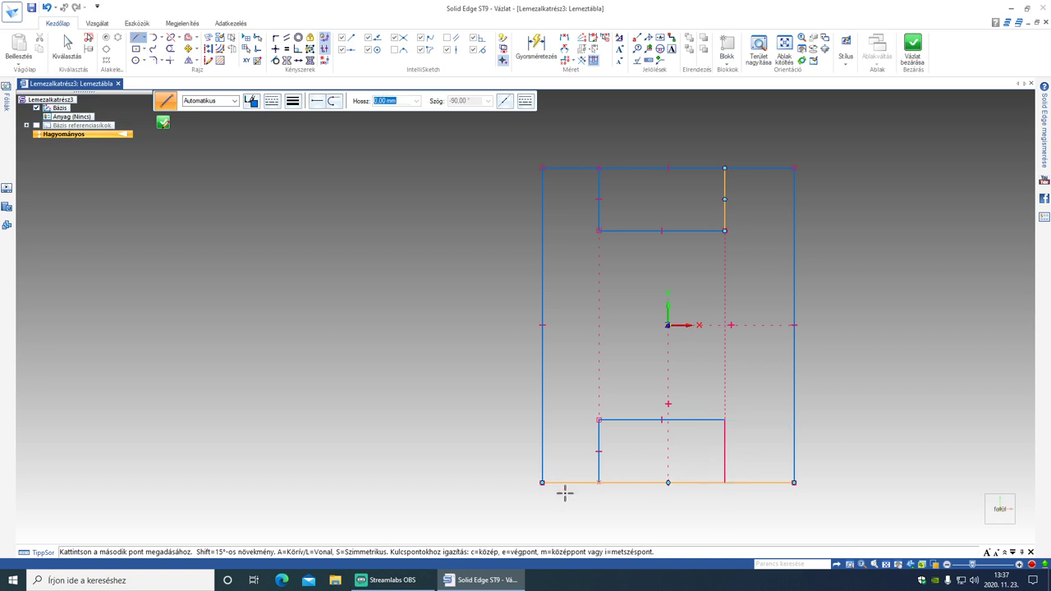
pyautogui.rightClick(493, 400)
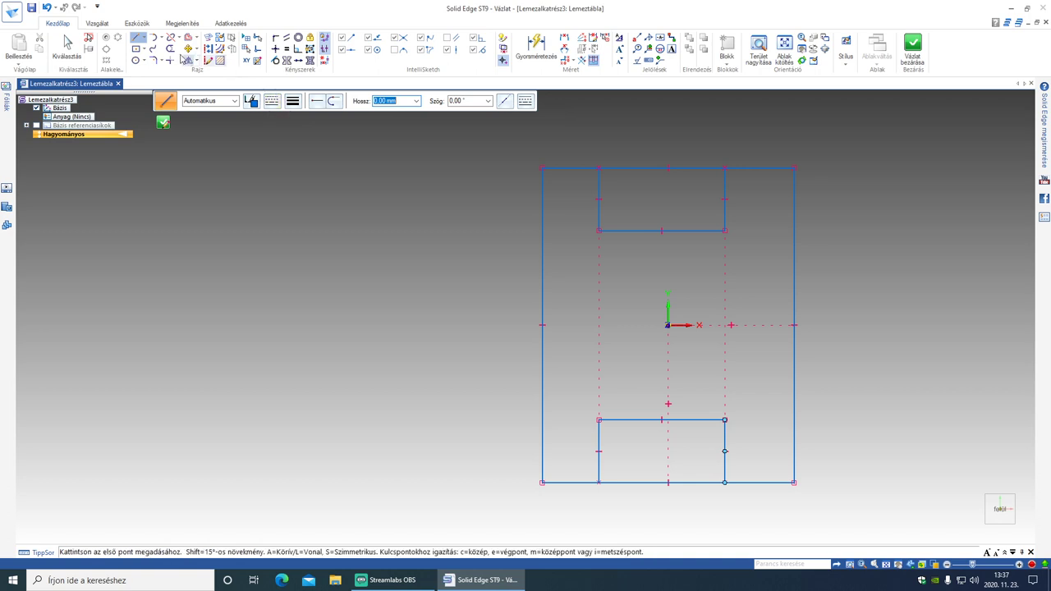
# Trim the rectangle's lower and upper edge segments that cross the openings of the two notches.
pyautogui.click(171, 51)
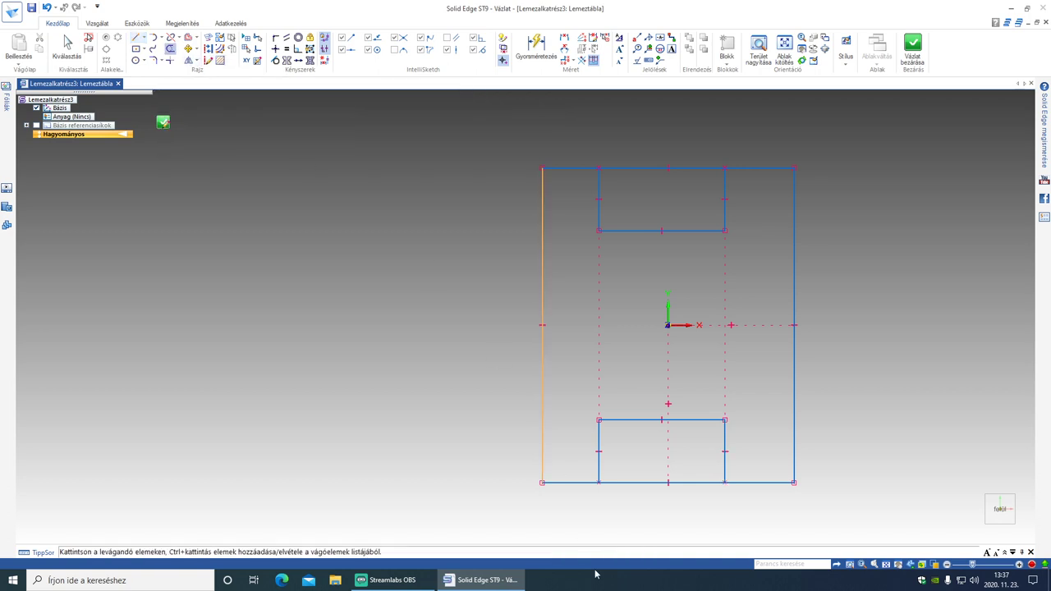
pyautogui.click(622, 482)
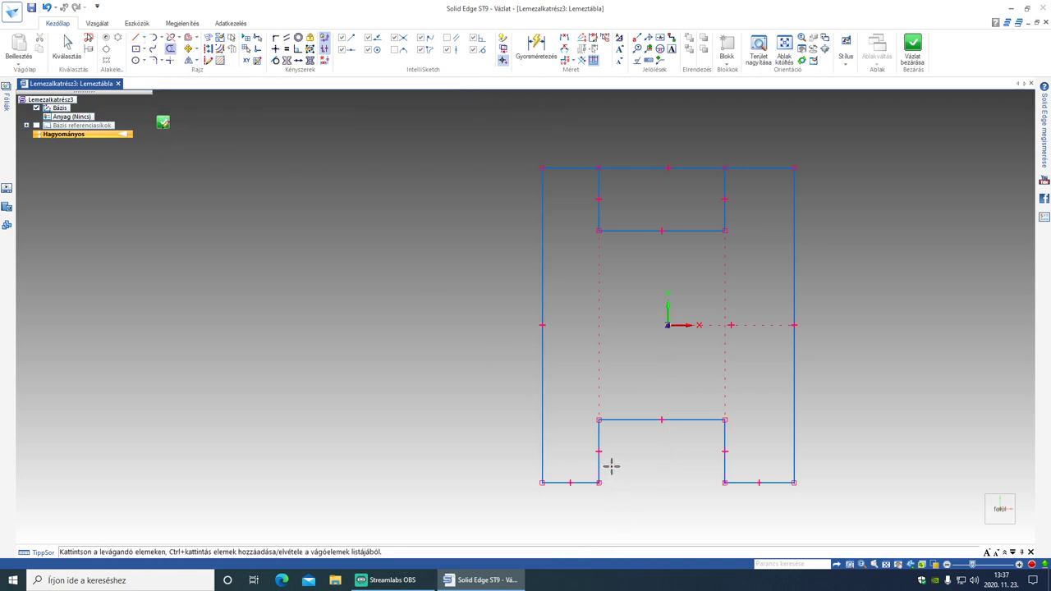
pyautogui.click(633, 168)
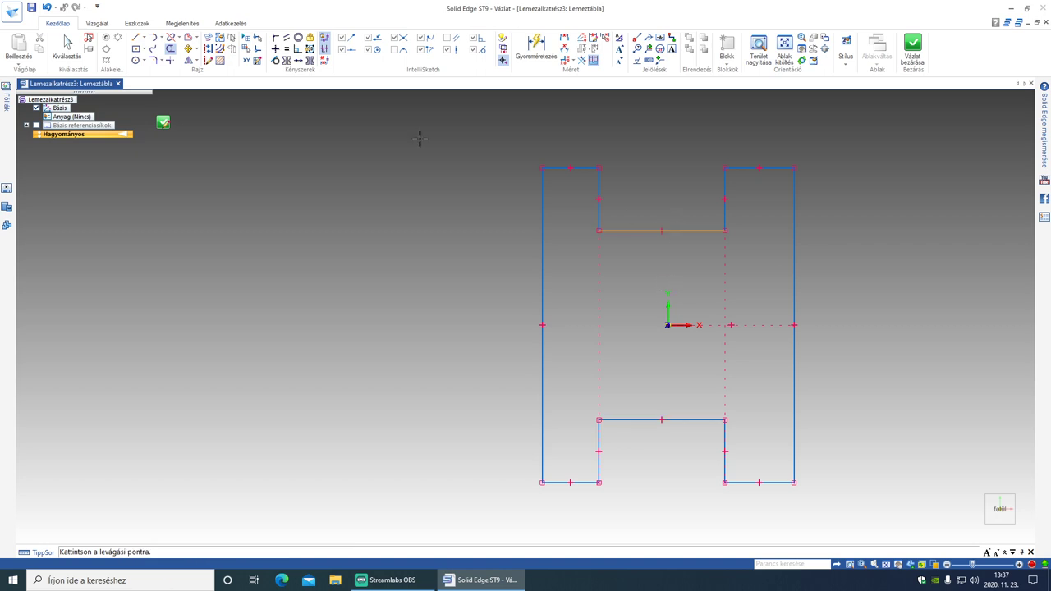
# Use the Connect constraint to align the midpoint of the upper notch's base with the vertical axis through the origin.
pyautogui.click(275, 39)
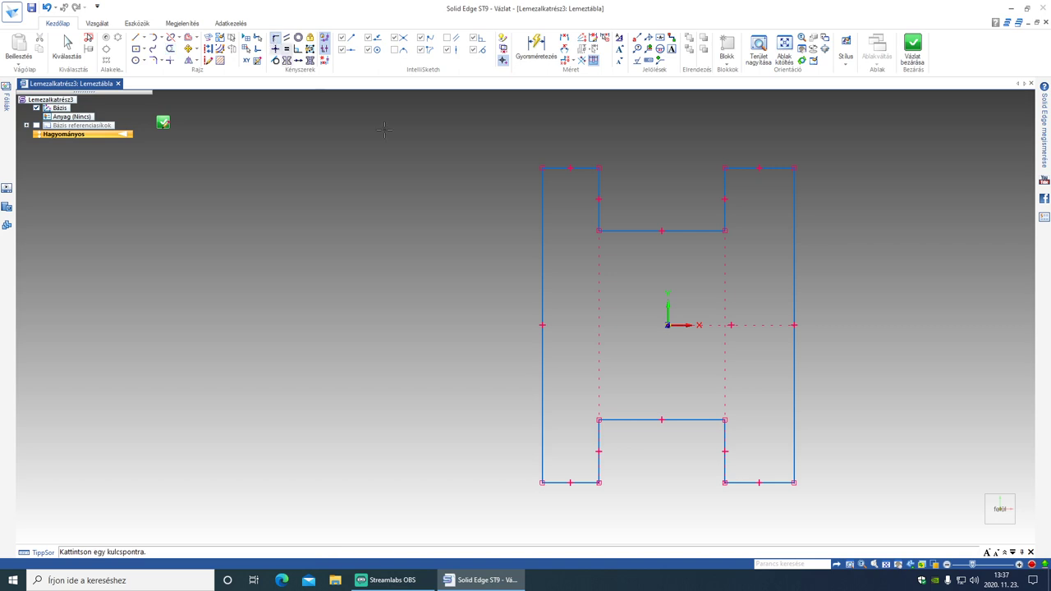
pyautogui.click(661, 231)
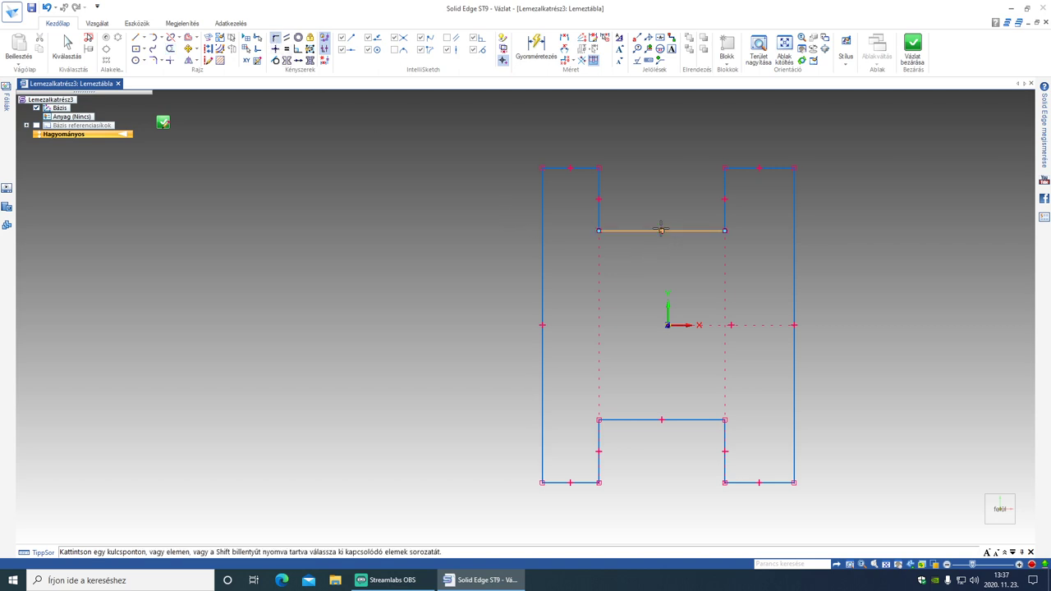
pyautogui.click(667, 308)
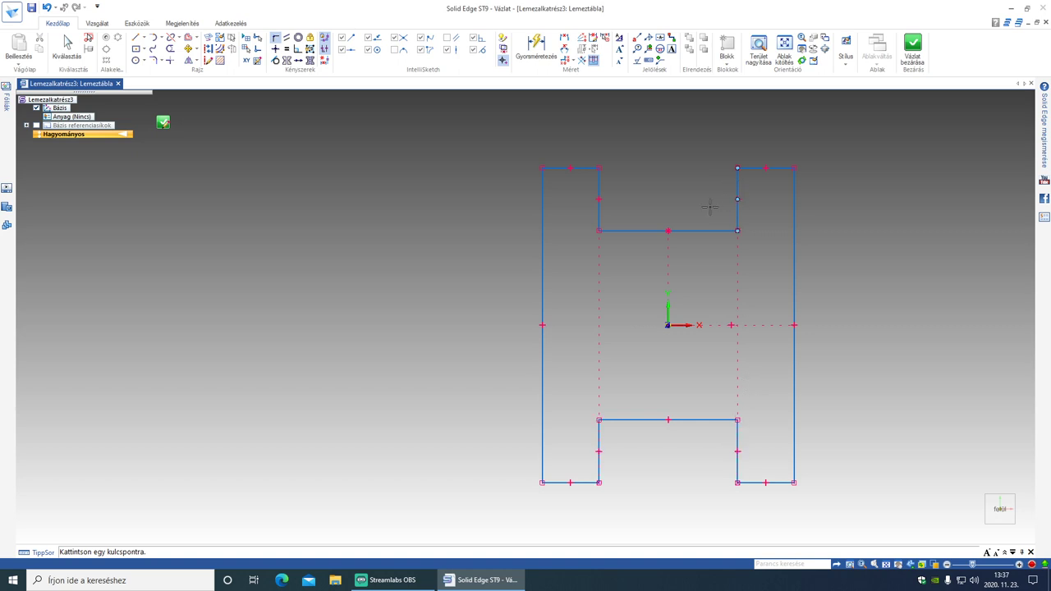
pyautogui.click(665, 419)
# Dimension the base line of the upper notch and set its width to 40 mm.
pyautogui.click(538, 51)
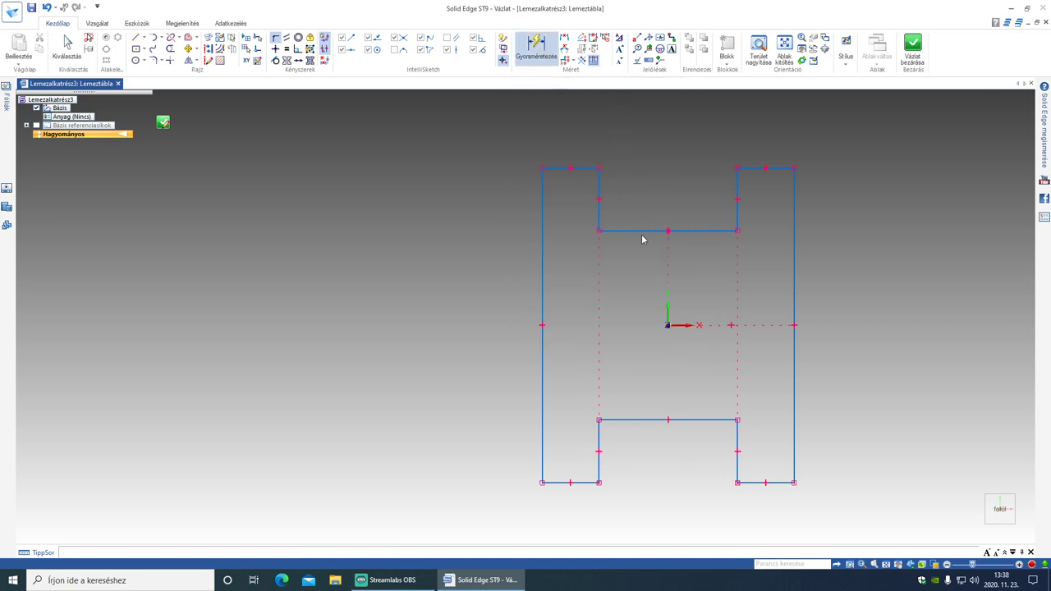
pyautogui.click(628, 230)
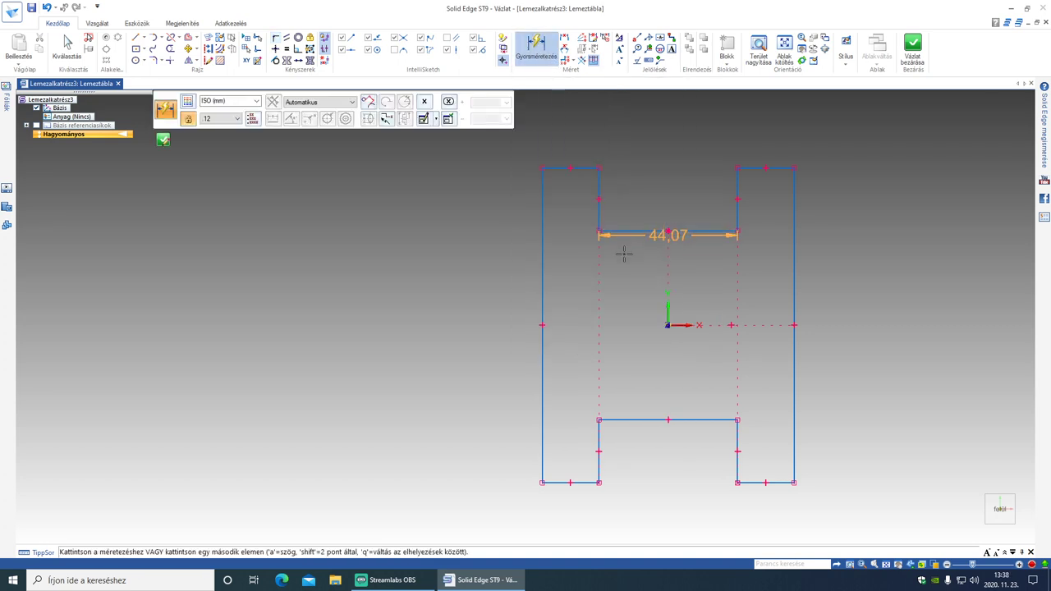
pyautogui.click(622, 258)
pyautogui.write('4')
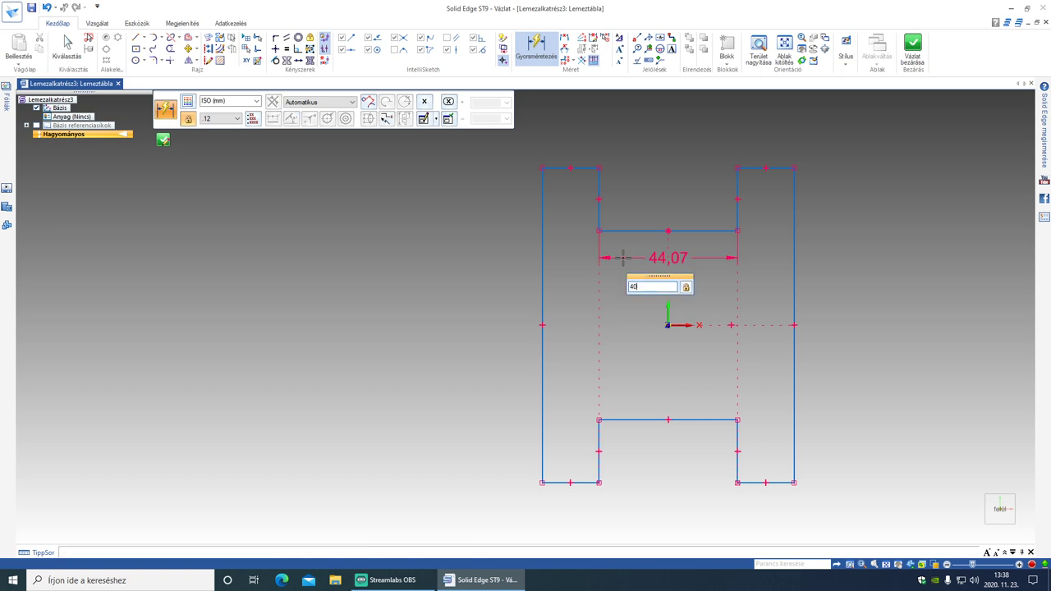
pyautogui.write('0')
pyautogui.press('Return')
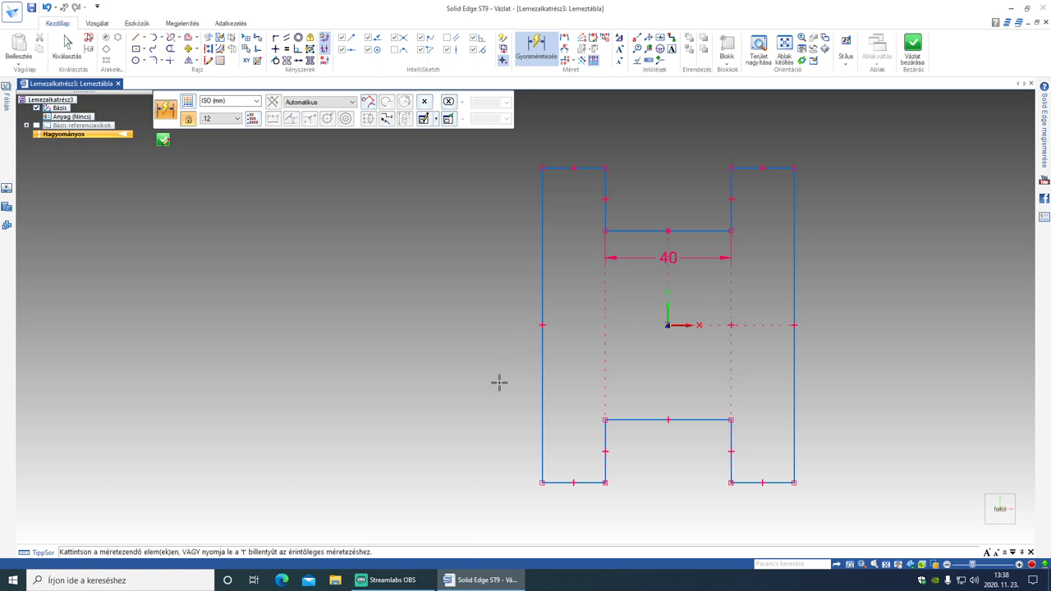
# Dimension the profile's overall width between its two outer vertical edges, placing the dimension below the profile.
pyautogui.click(564, 38)
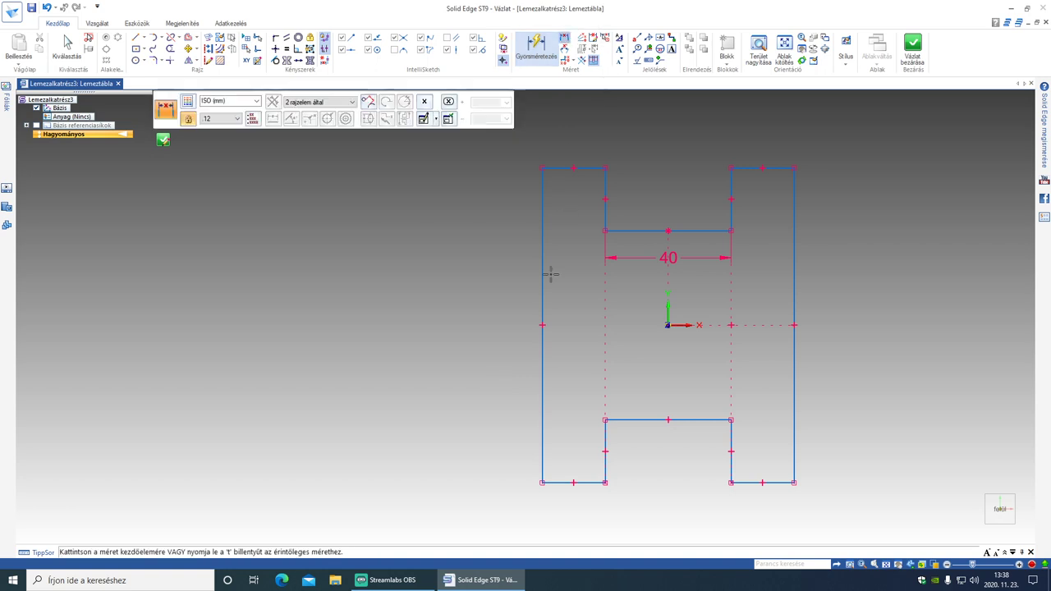
pyautogui.click(594, 353)
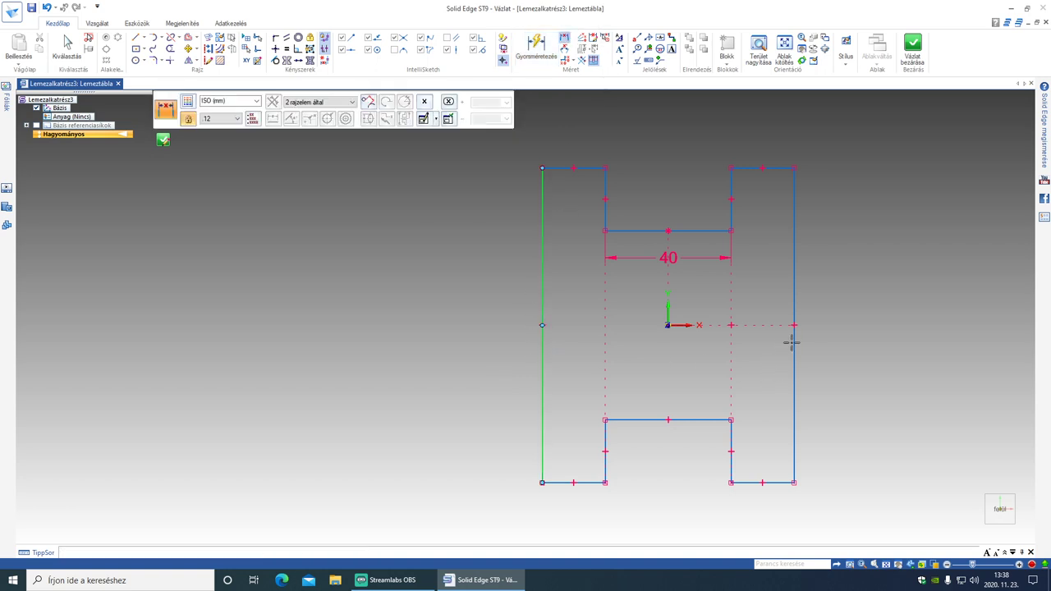
pyautogui.click(715, 401)
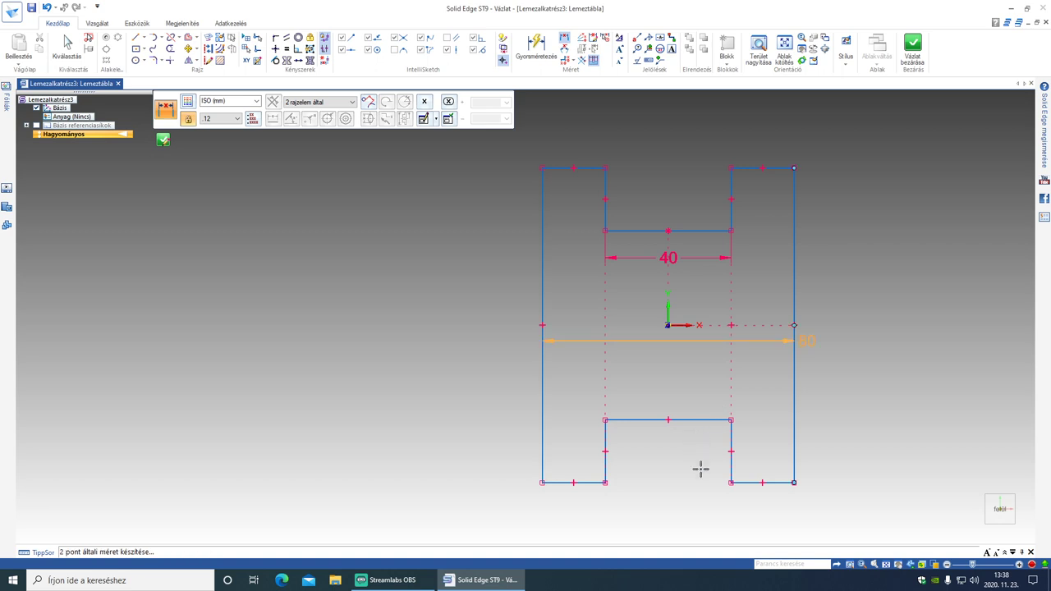
pyautogui.click(703, 524)
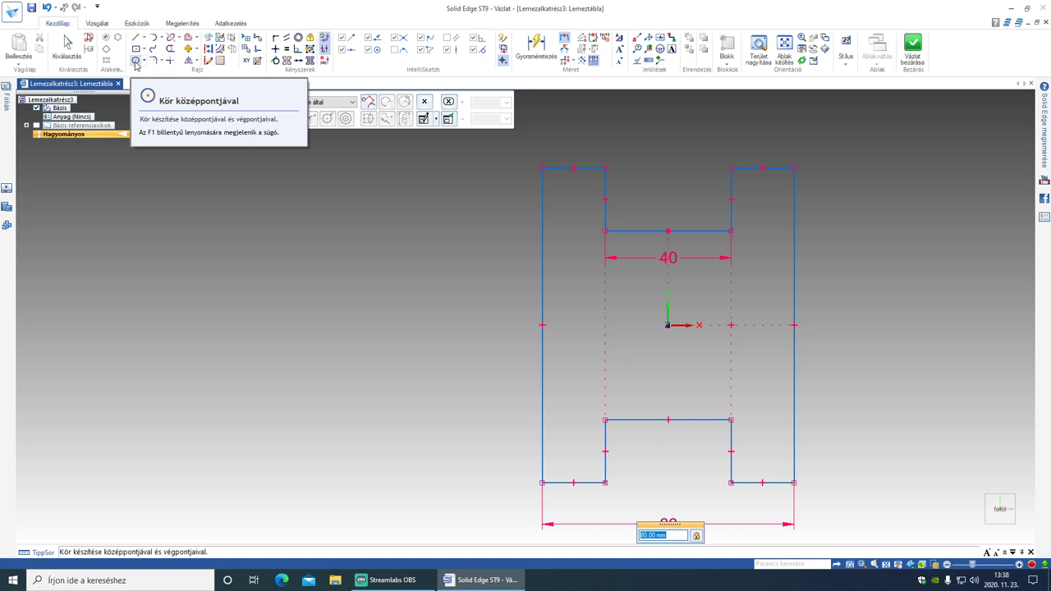
# Draw three-point circles of 20 mm diameter in the lower and upper left legs, touching each leg's inner, end and outer edges.
pyautogui.click(144, 63)
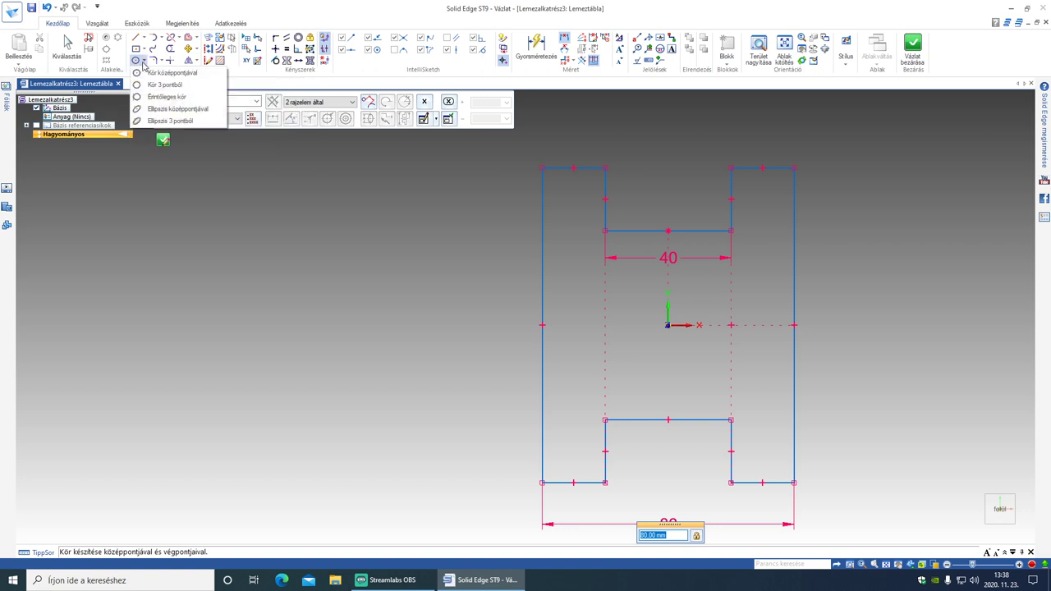
pyautogui.click(148, 85)
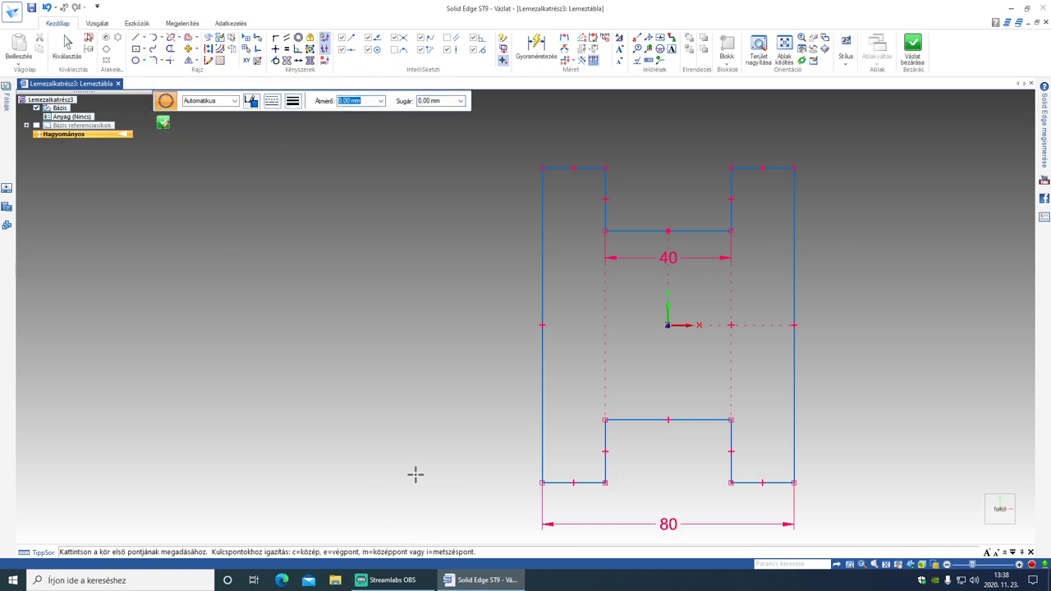
pyautogui.click(604, 450)
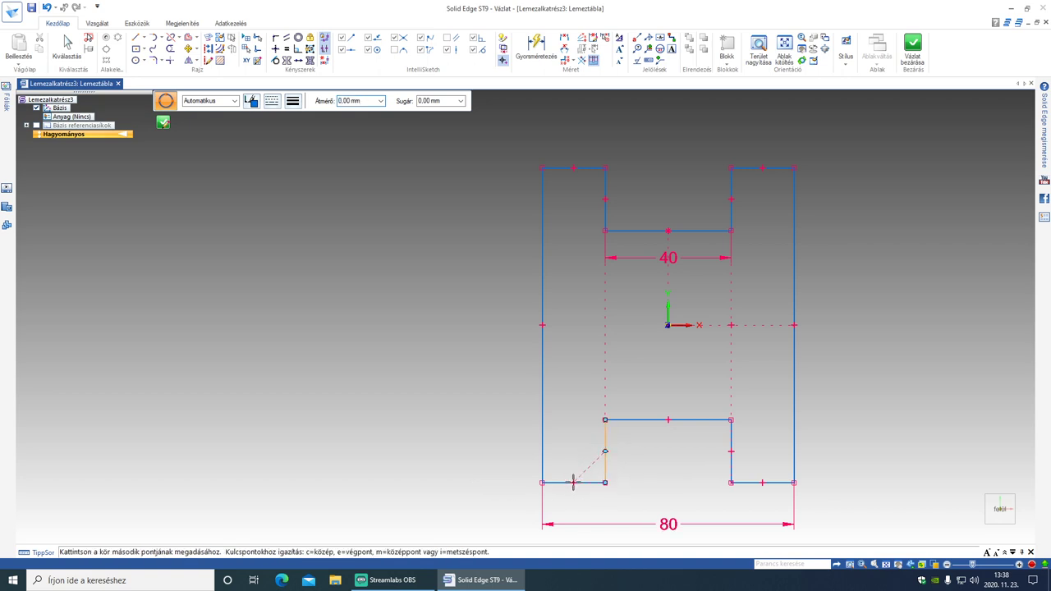
pyautogui.click(572, 483)
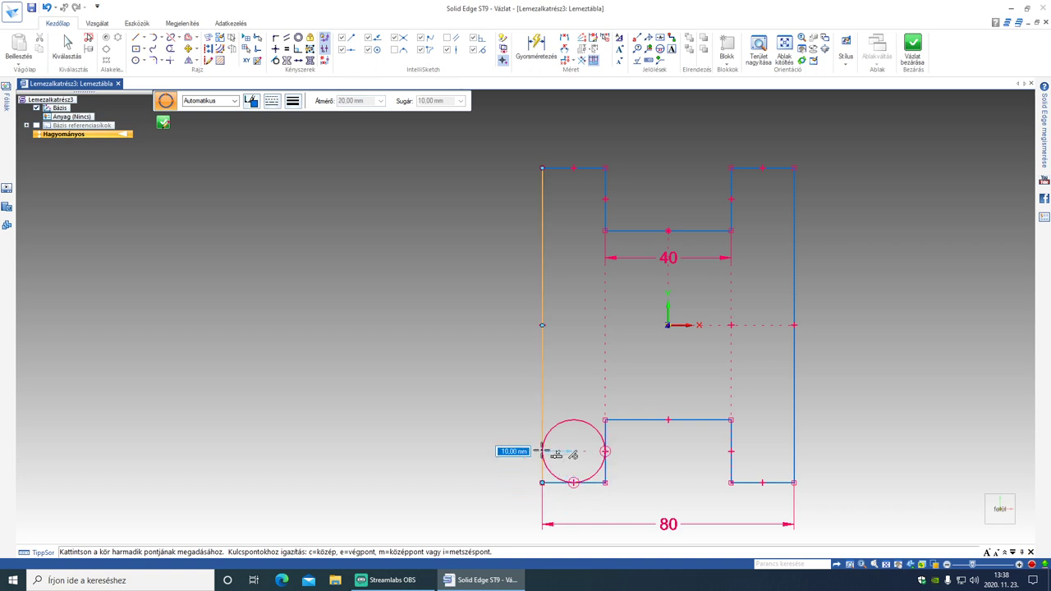
pyautogui.click(542, 450)
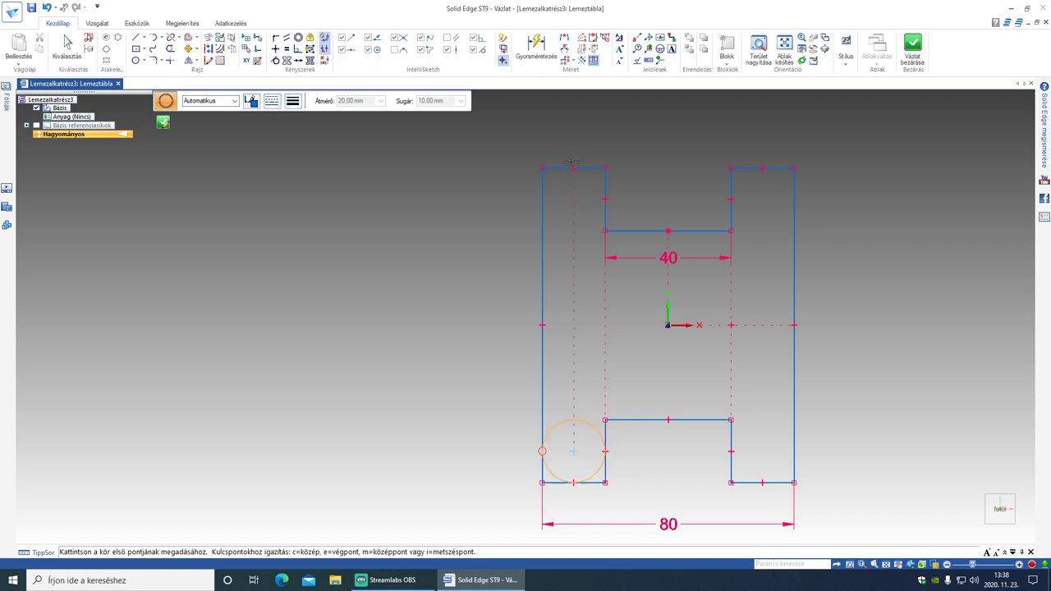
pyautogui.click(605, 198)
pyautogui.click(573, 168)
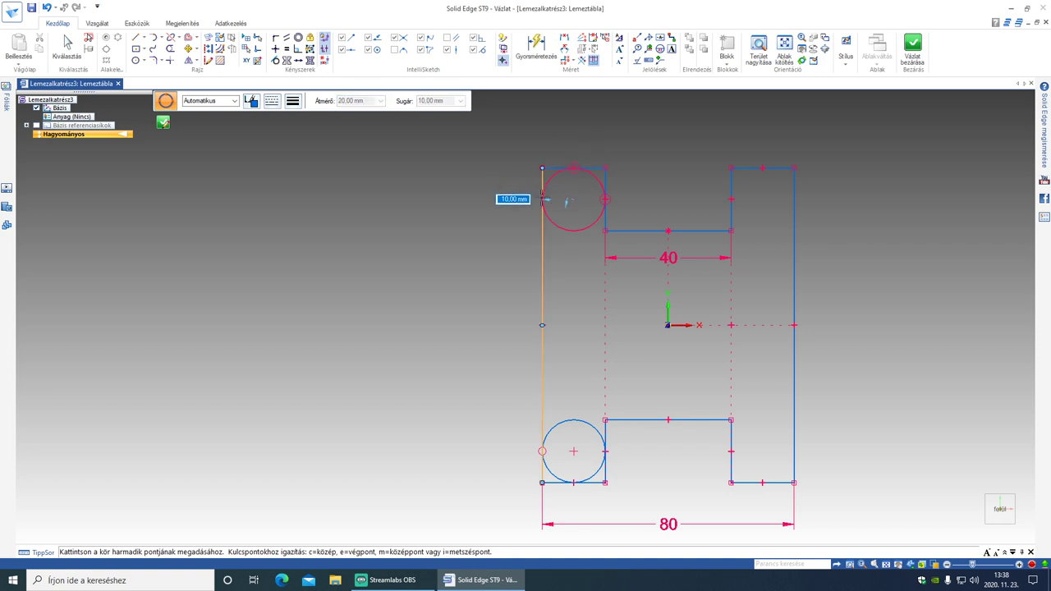
pyautogui.click(554, 202)
# Draw three-point circles of 20 mm diameter in the upper and lower right legs, touching each leg's inner, end and outer edges.
pyautogui.click(730, 199)
pyautogui.click(731, 199)
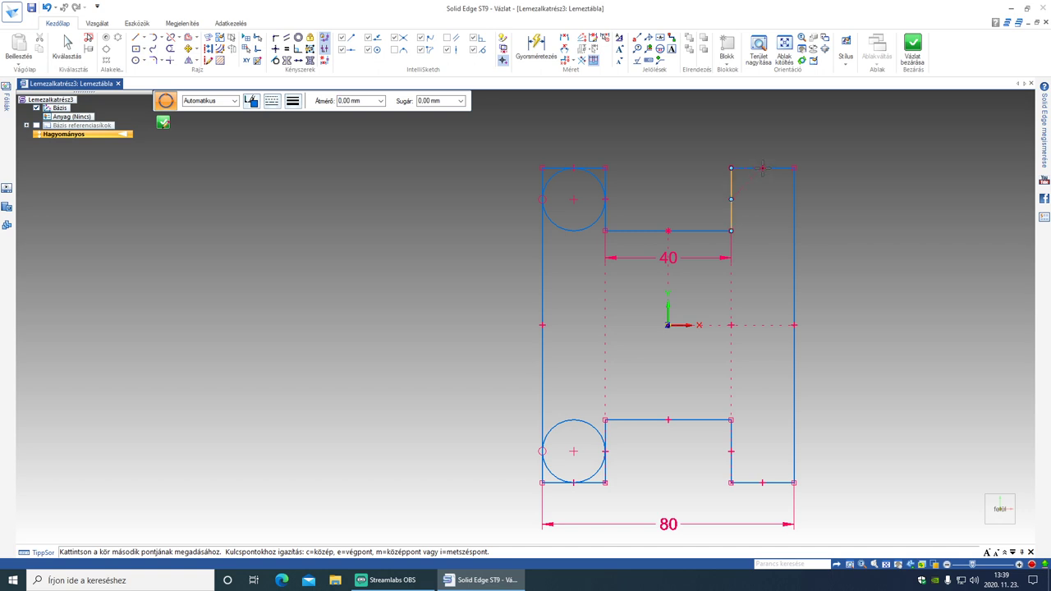
pyautogui.click(764, 168)
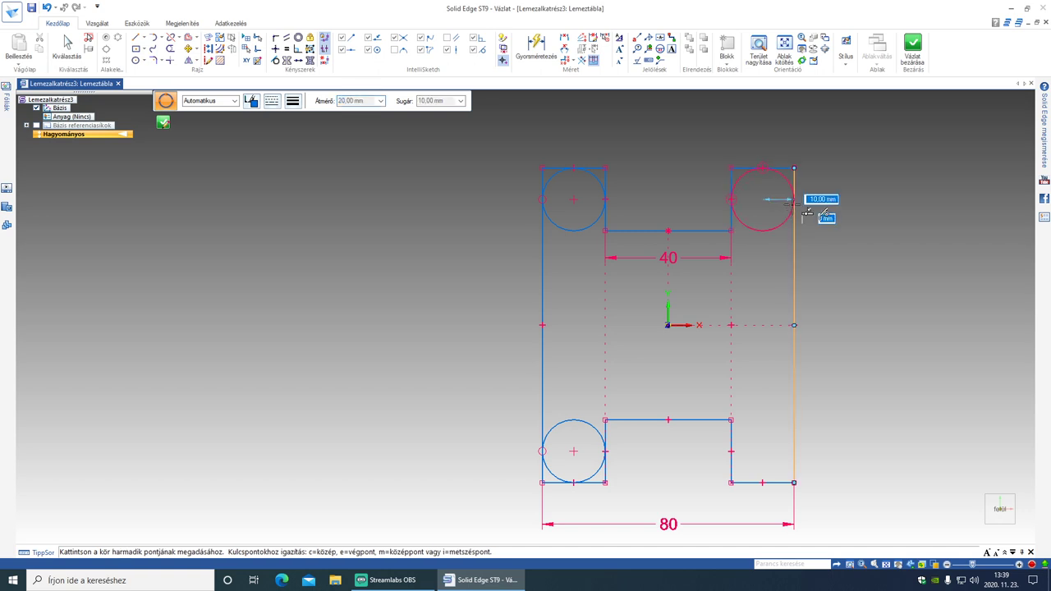
pyautogui.click(792, 202)
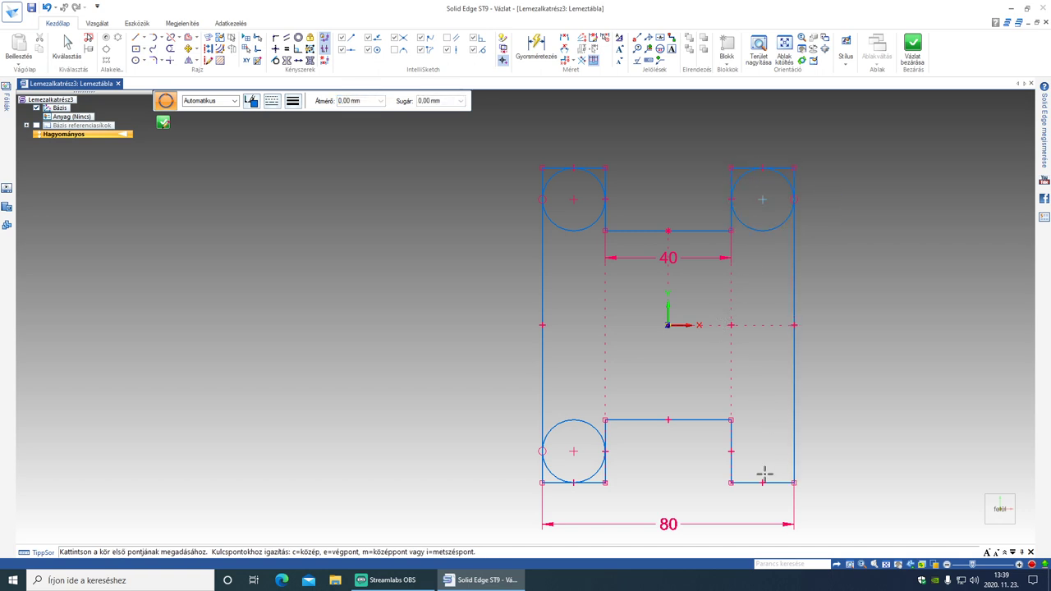
pyautogui.click(731, 451)
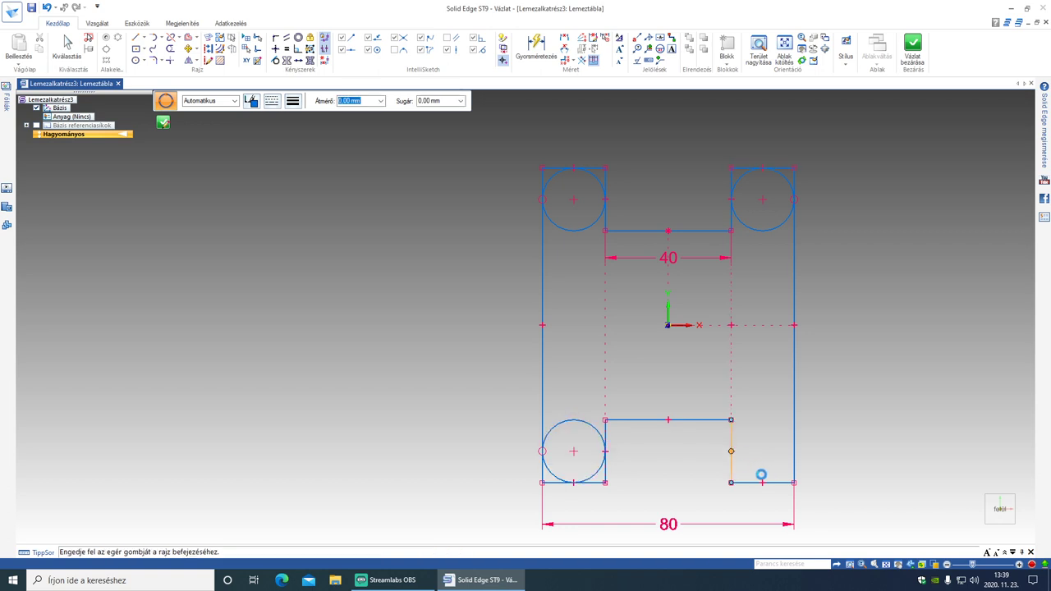
pyautogui.click(762, 482)
pyautogui.click(793, 451)
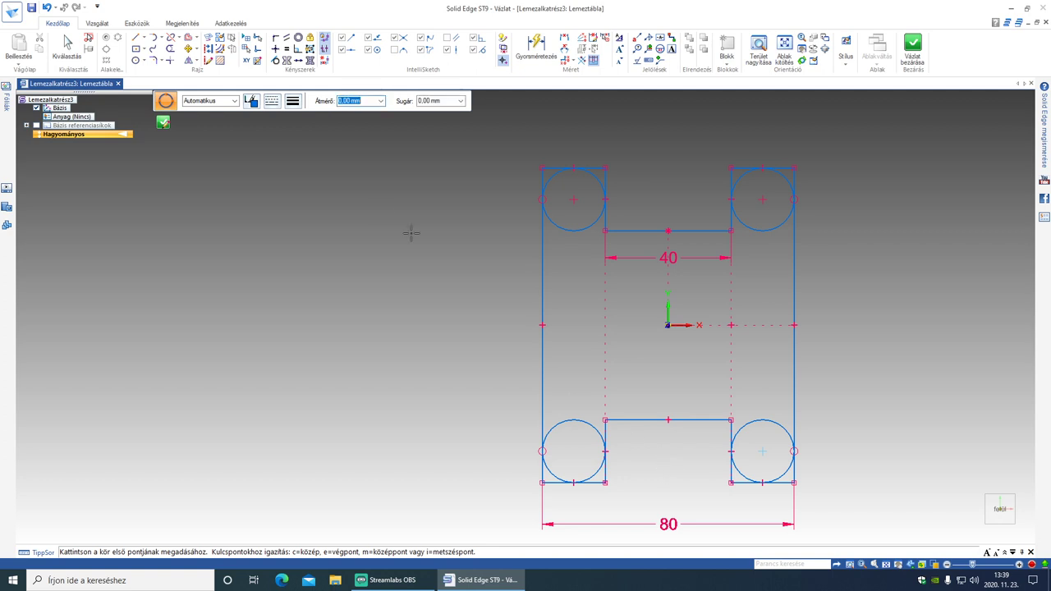
# Trim the square corners and inner circle halves of both lower legs, leaving semicircular ends.
pyautogui.click(170, 49)
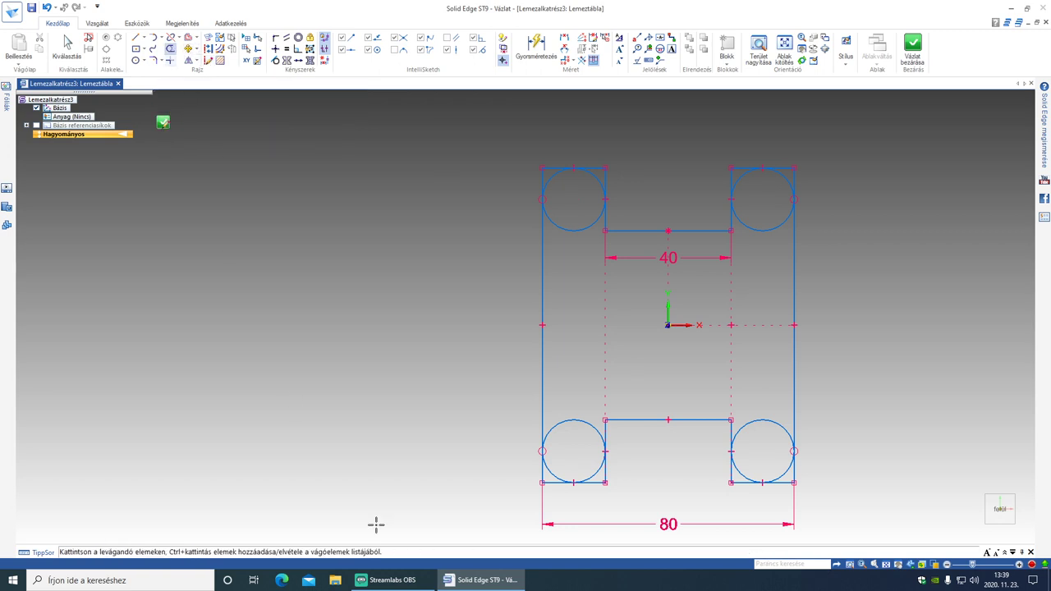
pyautogui.moveTo(548, 483)
pyautogui.mouseDown()
pyautogui.moveTo(537, 472)
pyautogui.moveTo(554, 489)
pyautogui.moveTo(598, 481)
pyautogui.moveTo(592, 424)
pyautogui.mouseUp()
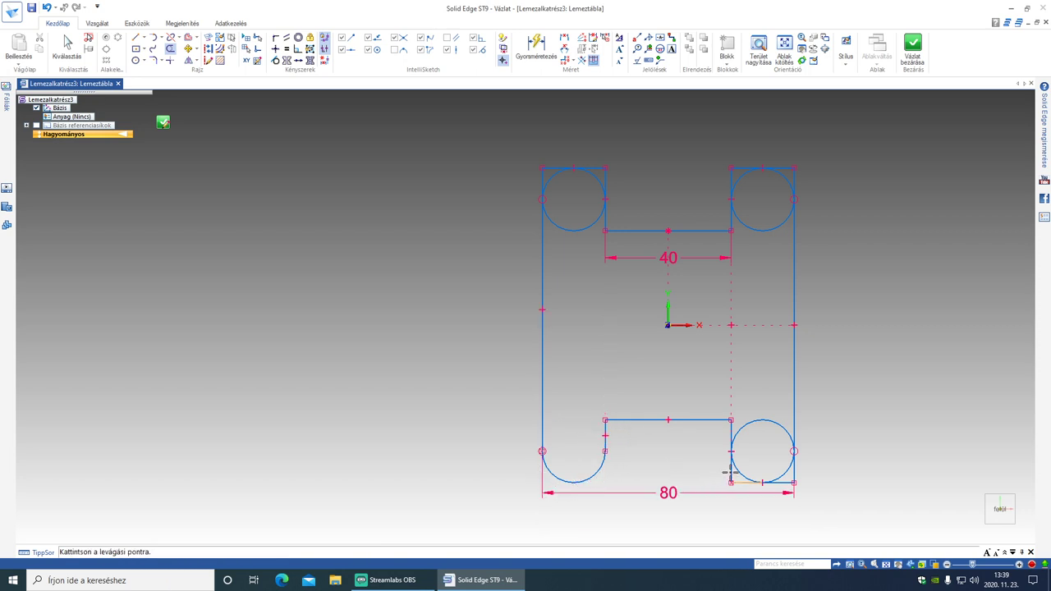
pyautogui.moveTo(736, 483)
pyautogui.mouseDown()
pyautogui.moveTo(793, 476)
pyautogui.moveTo(790, 446)
pyautogui.moveTo(772, 424)
pyautogui.mouseUp()
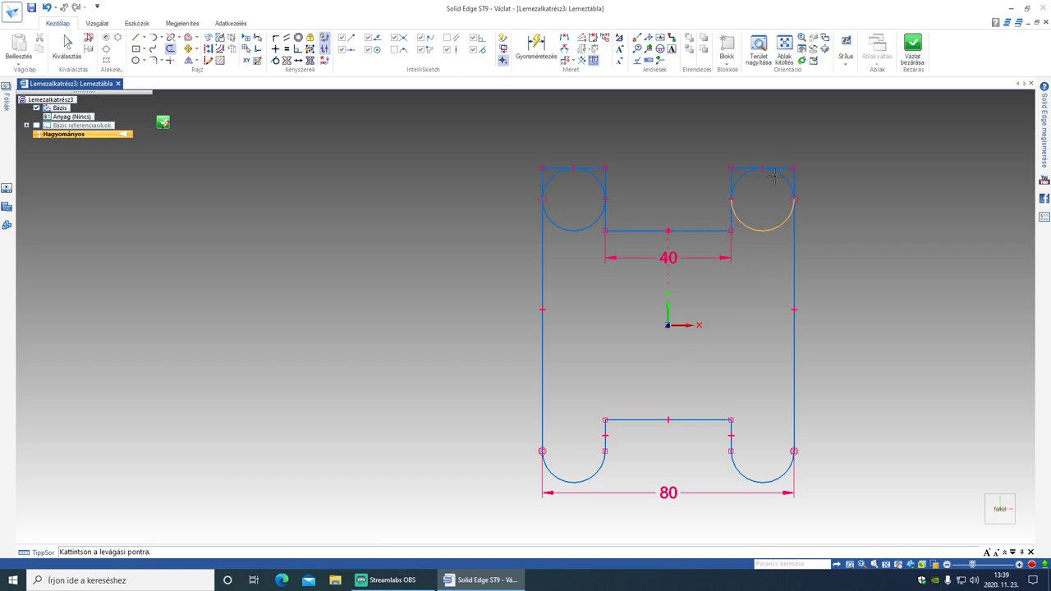
# Trim the square corners and inner circle halves of both upper legs, leaving semicircular ends.
pyautogui.click(785, 225)
pyautogui.moveTo(793, 169)
pyautogui.mouseDown()
pyautogui.moveTo(738, 164)
pyautogui.moveTo(686, 184)
pyautogui.mouseUp()
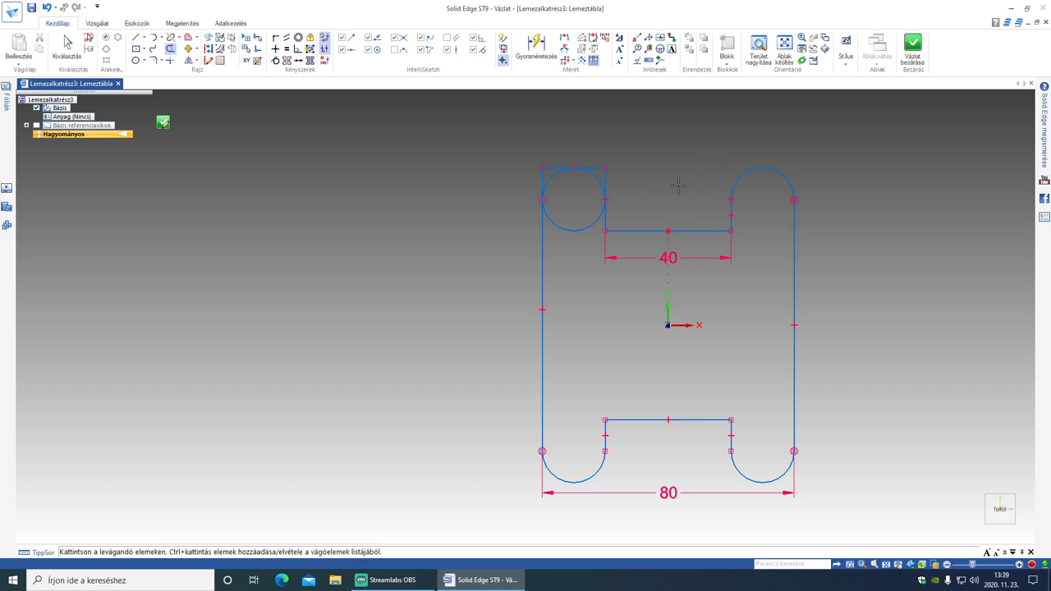
pyautogui.moveTo(616, 175)
pyautogui.mouseDown()
pyautogui.moveTo(605, 184)
pyautogui.moveTo(604, 167)
pyautogui.moveTo(554, 168)
pyautogui.mouseUp()
pyautogui.click(554, 168)
pyautogui.click(543, 182)
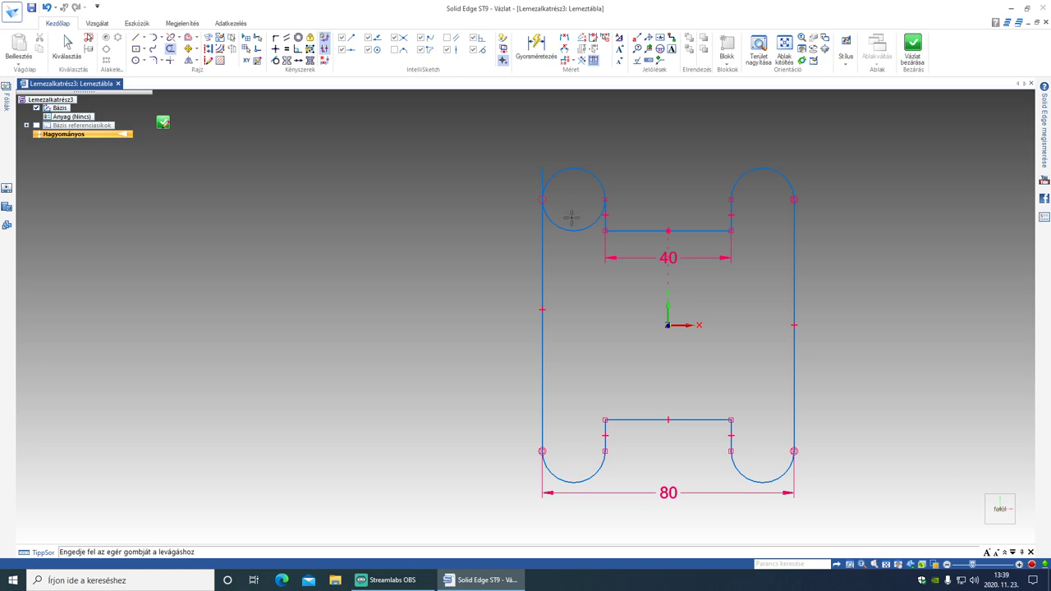
pyautogui.click(577, 229)
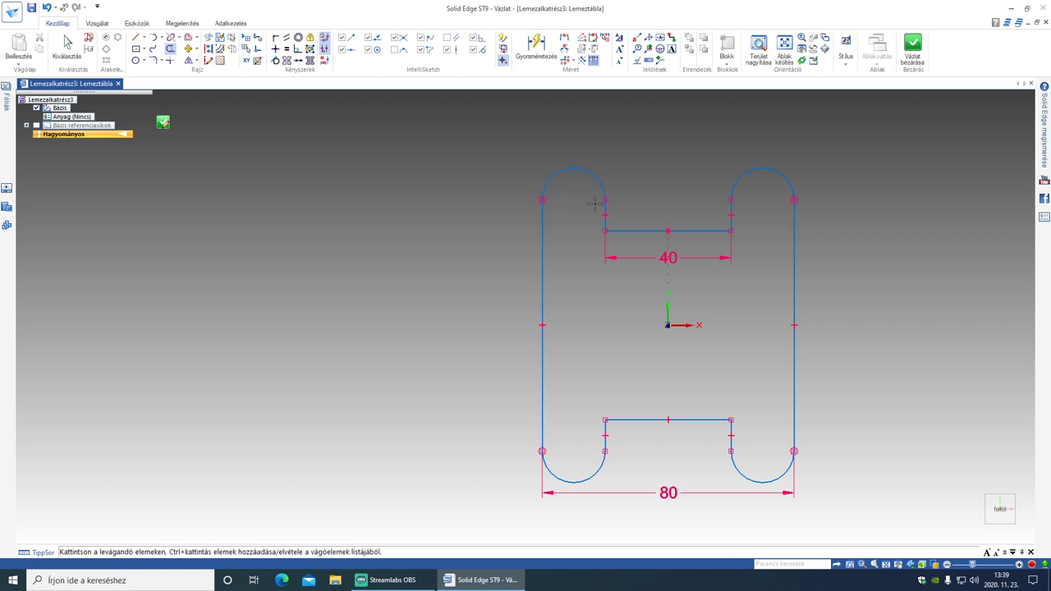
pyautogui.click(604, 200)
pyautogui.click(793, 447)
pyautogui.click(733, 450)
# Dimension the profile's overall height between the outer extremes of the right legs' end arcs, and finish the sketch.
pyautogui.click(564, 41)
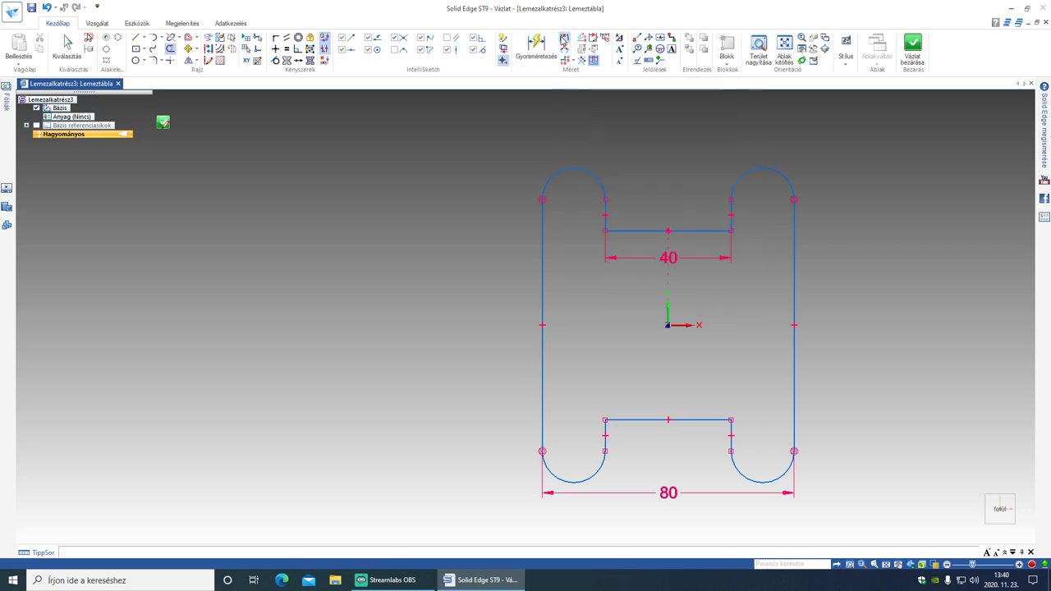
pyautogui.click(763, 482)
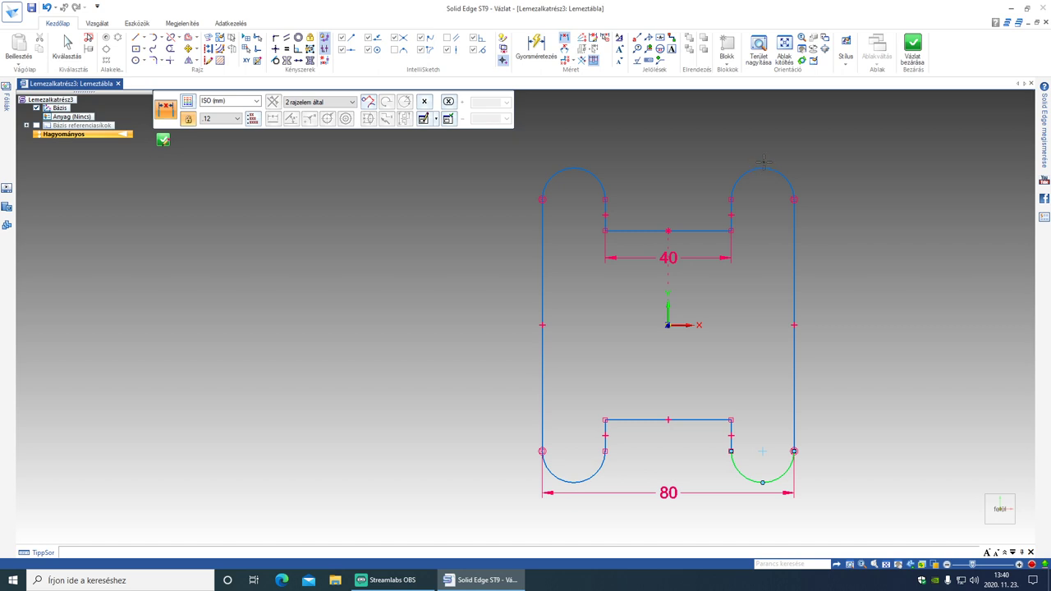
pyautogui.click(762, 169)
pyautogui.click(872, 282)
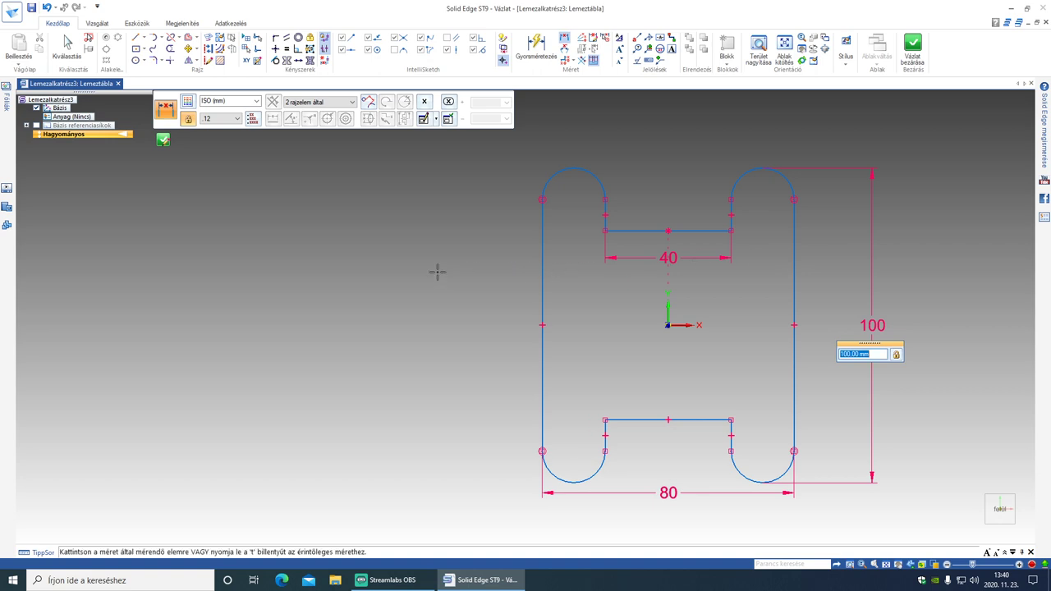
pyautogui.press('Return')
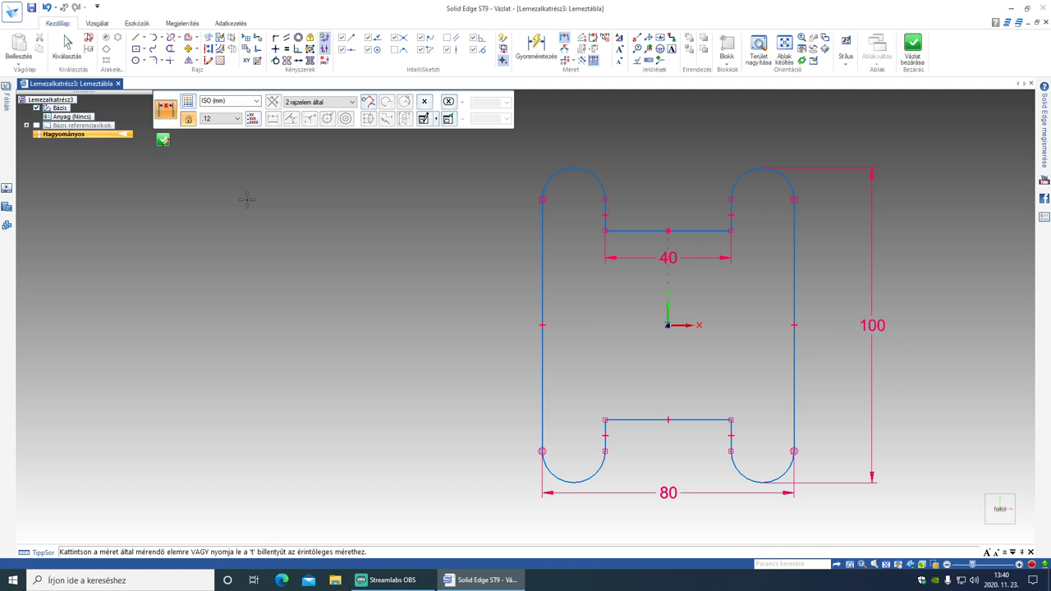
pyautogui.click(162, 140)
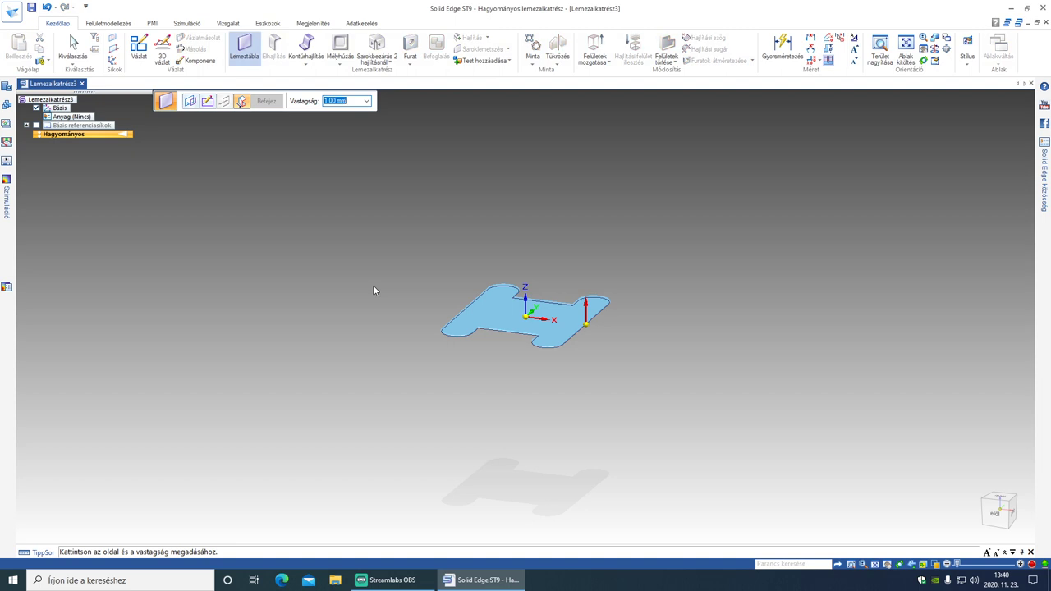
# Set the tab thickness to 2 mm, add the material above the sketch plane, and finish the tab feature.
pyautogui.write('2')
pyautogui.press('Return')
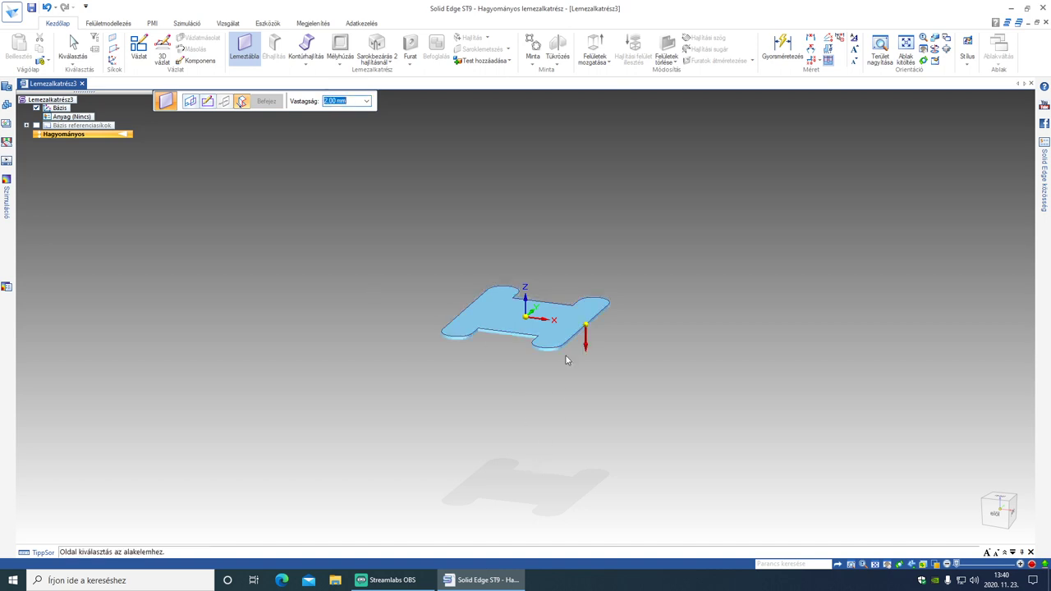
pyautogui.click(573, 219)
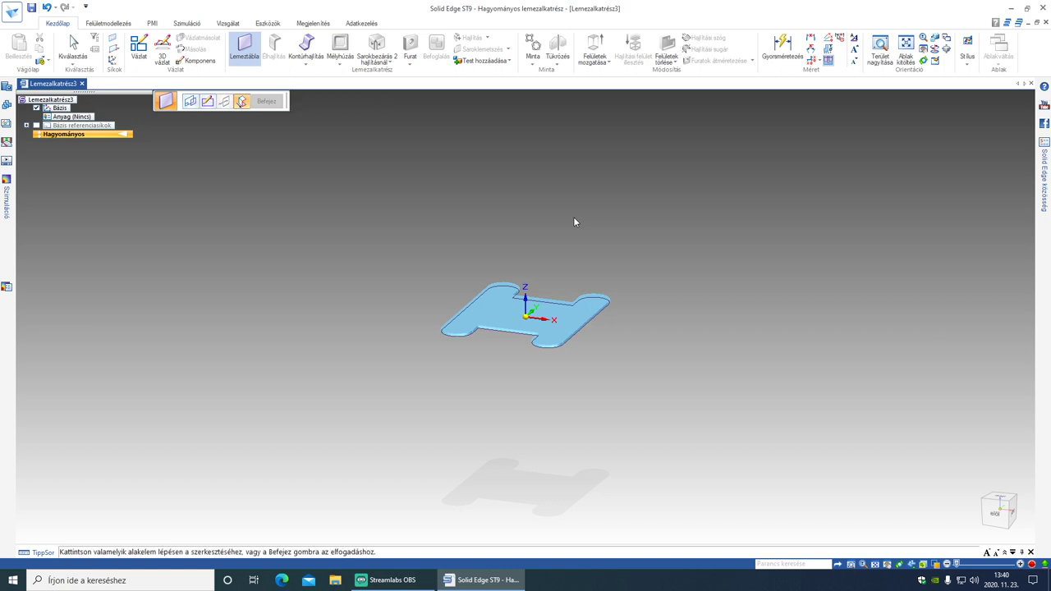
pyautogui.click(271, 102)
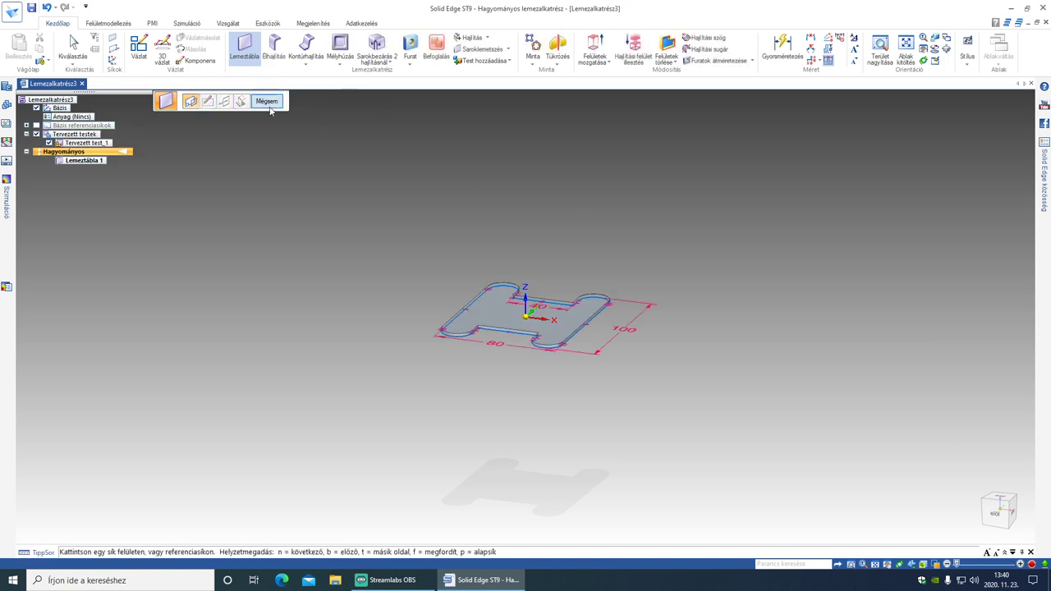
pyautogui.moveTo(558, 410); pyautogui.dragTo(511, 431, button='middle')
pyautogui.press('Escape')
pyautogui.scroll(4, 544, 377)
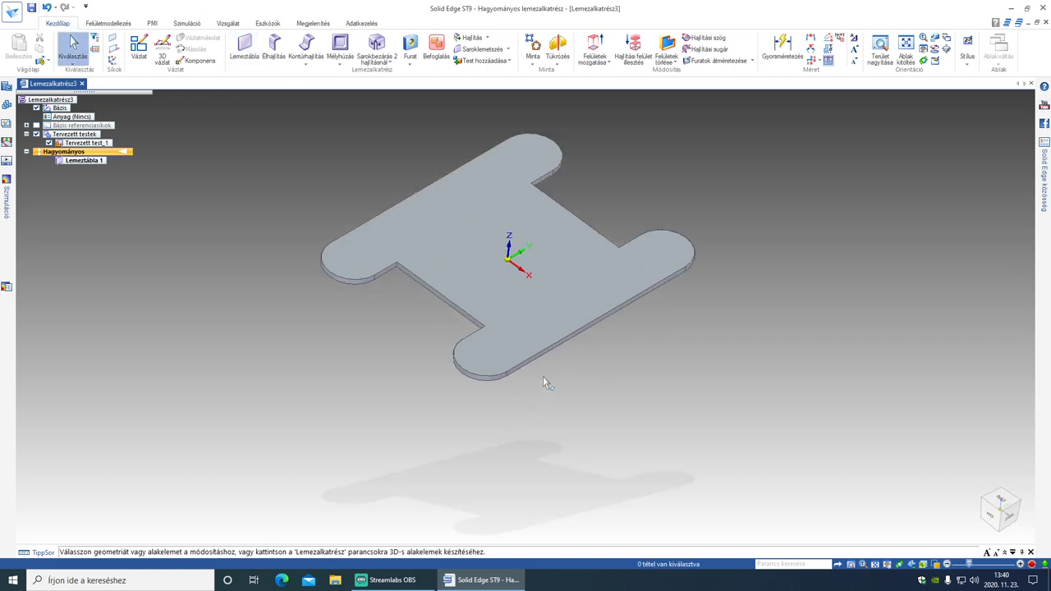
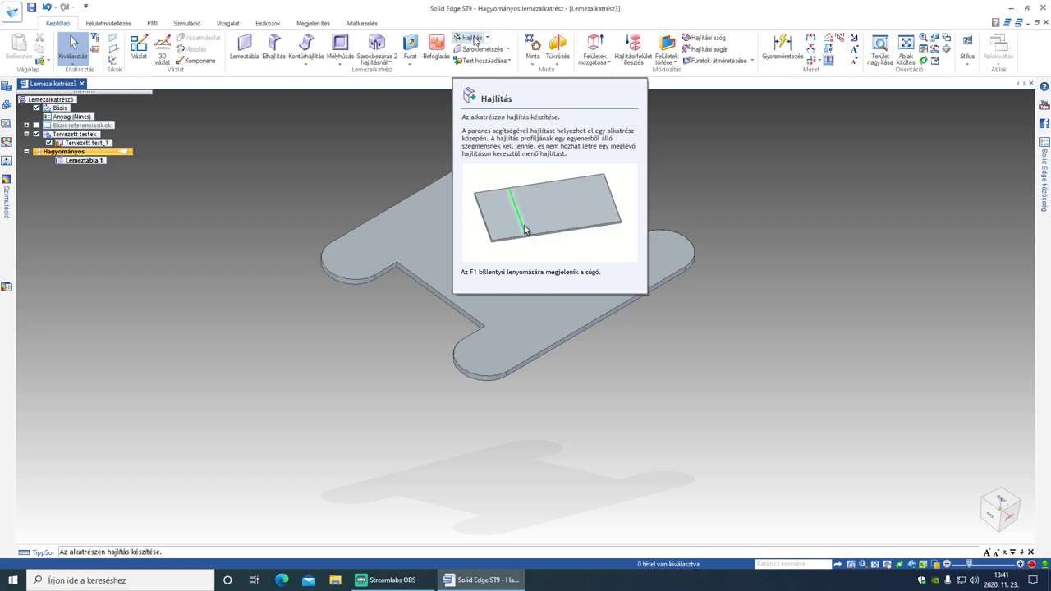
# Start a Bend on the plate's top face and sketch a 60 mm bend line joining the two notches' inner corners on the positive X side.
pyautogui.click(473, 38)
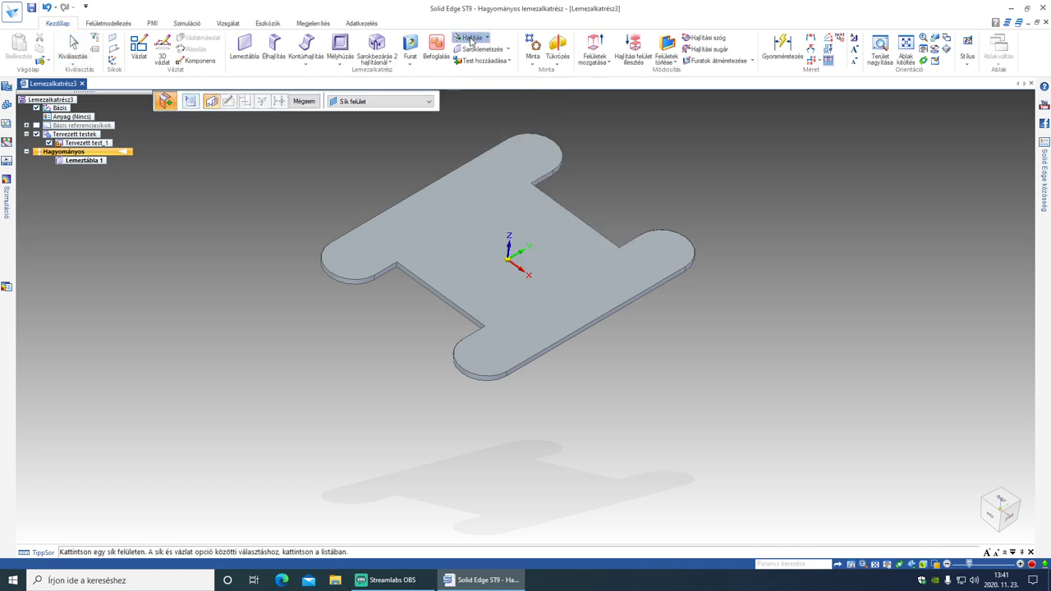
pyautogui.click(501, 302)
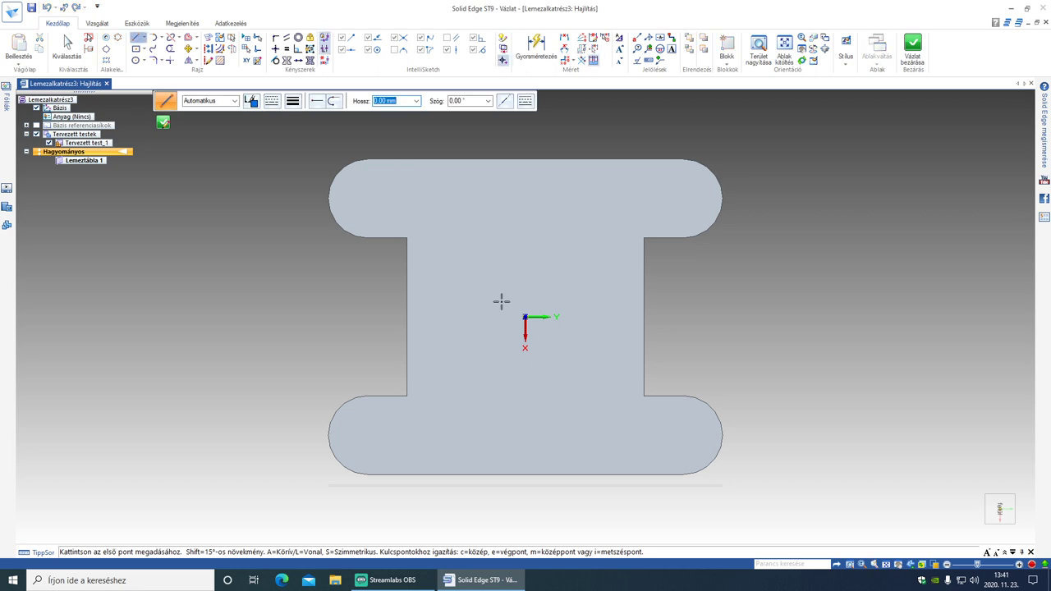
pyautogui.click(407, 395)
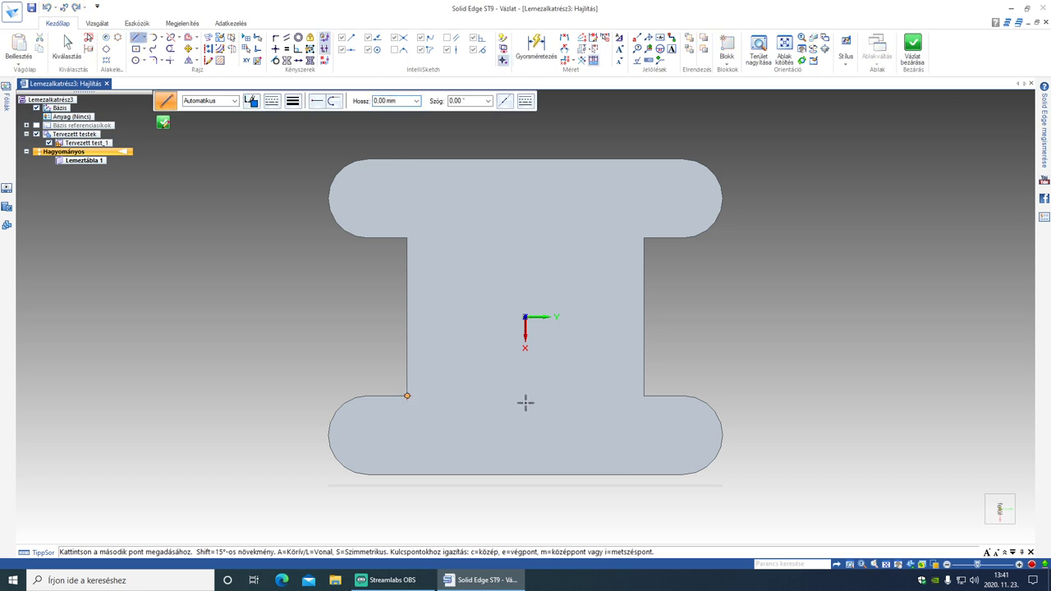
pyautogui.click(643, 396)
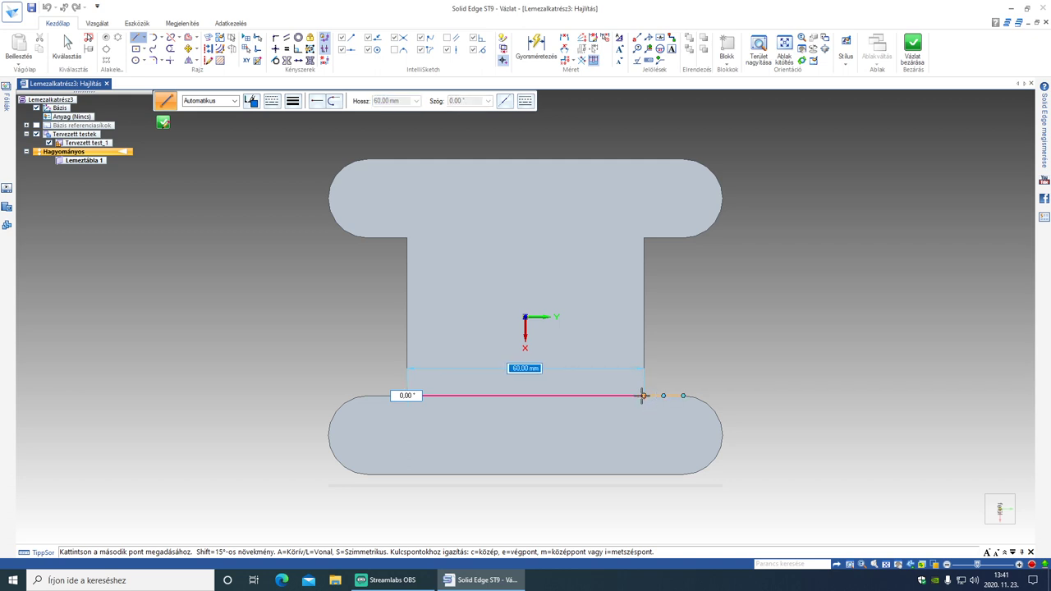
# Close the bend-line sketch, bend the positive-X leg 90° upward with a 1 mm radius, and finish the bend.
pyautogui.click(407, 356)
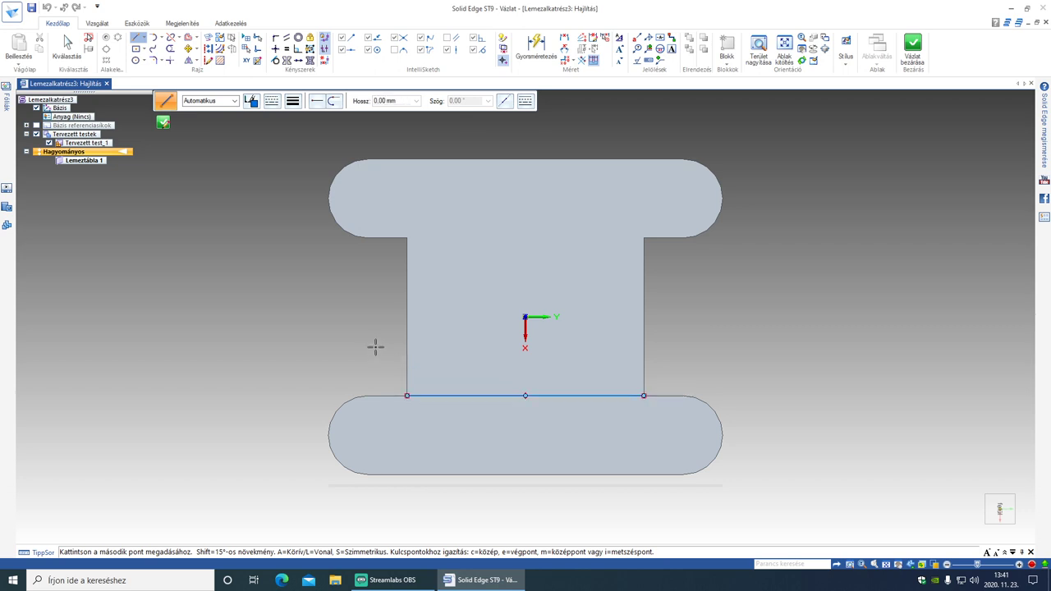
pyautogui.press('Escape')
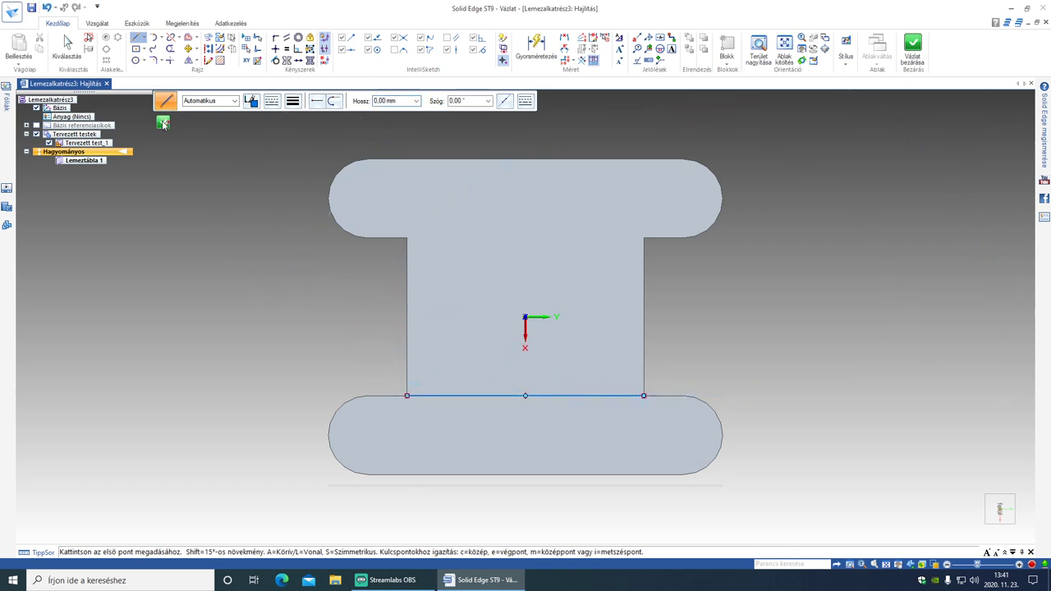
pyautogui.click(163, 123)
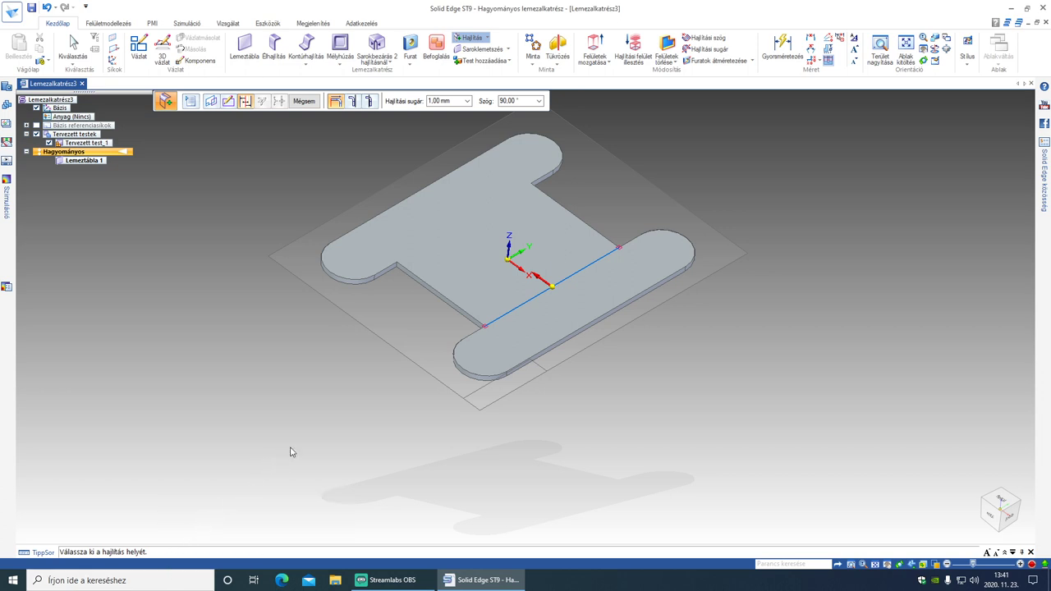
pyautogui.click(491, 279)
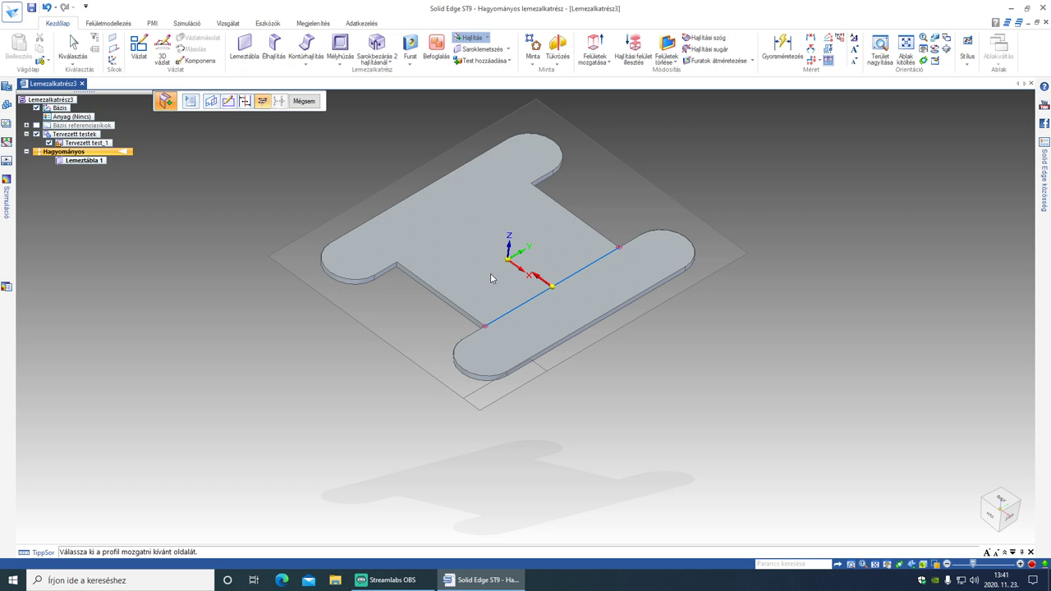
pyautogui.click(556, 332)
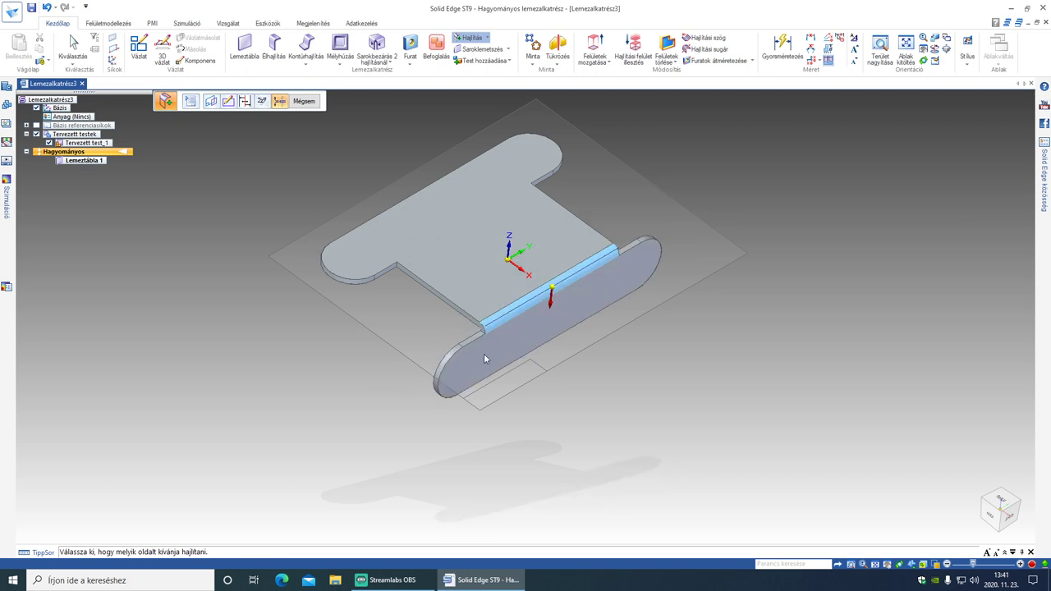
pyautogui.click(634, 184)
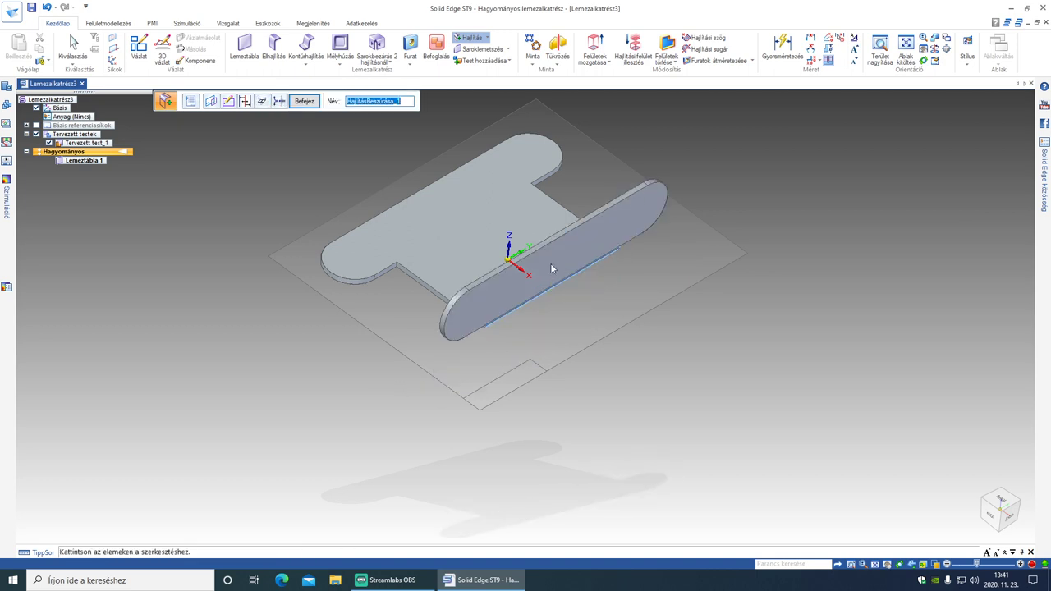
pyautogui.moveTo(308, 459); pyautogui.dragTo(396, 402, button='middle')
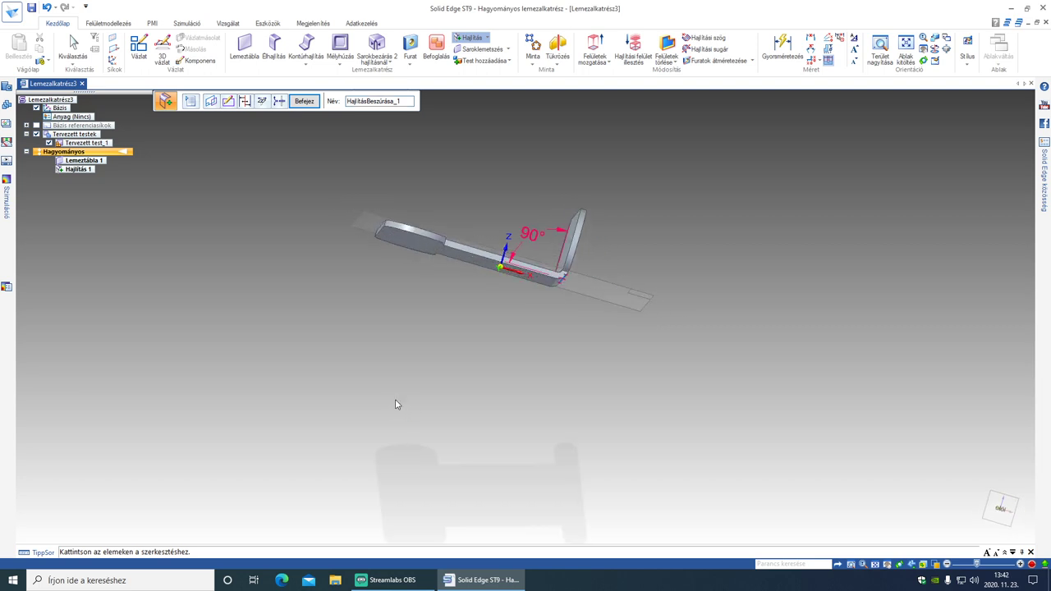
pyautogui.click(317, 105)
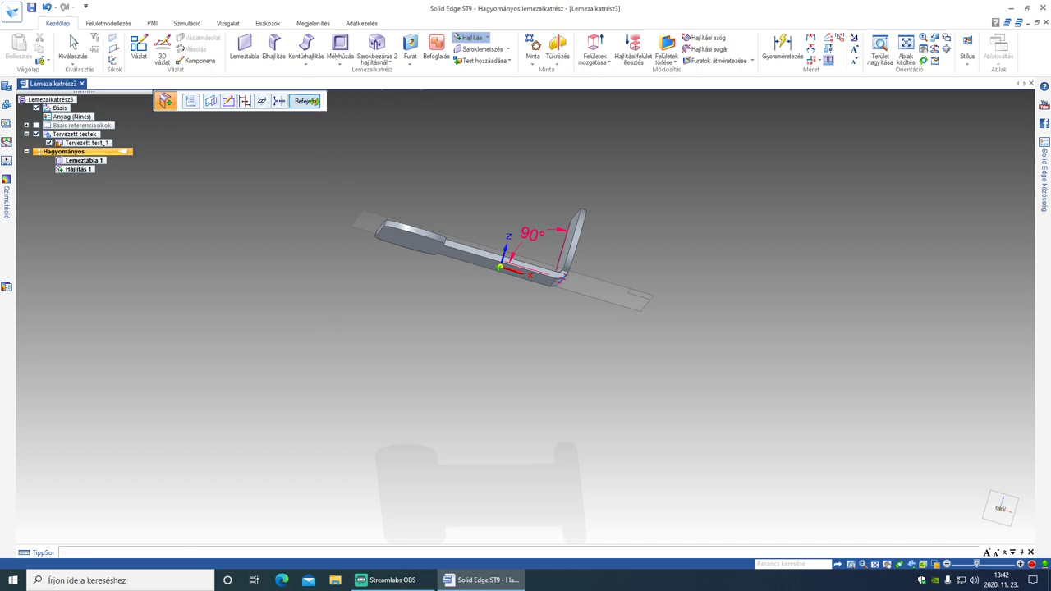
# Start another bend on the plate's top face, sketching a 60 mm bend line between the negative-X notches' inner corners, and close the sketch.
pyautogui.moveTo(502, 406); pyautogui.dragTo(463, 272, button='middle')
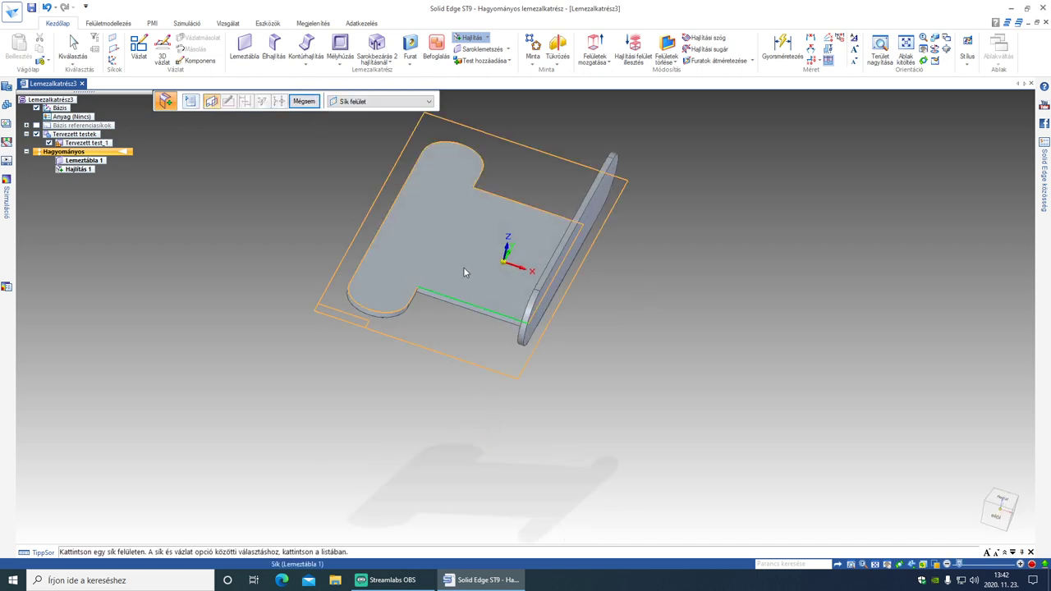
pyautogui.click(463, 268)
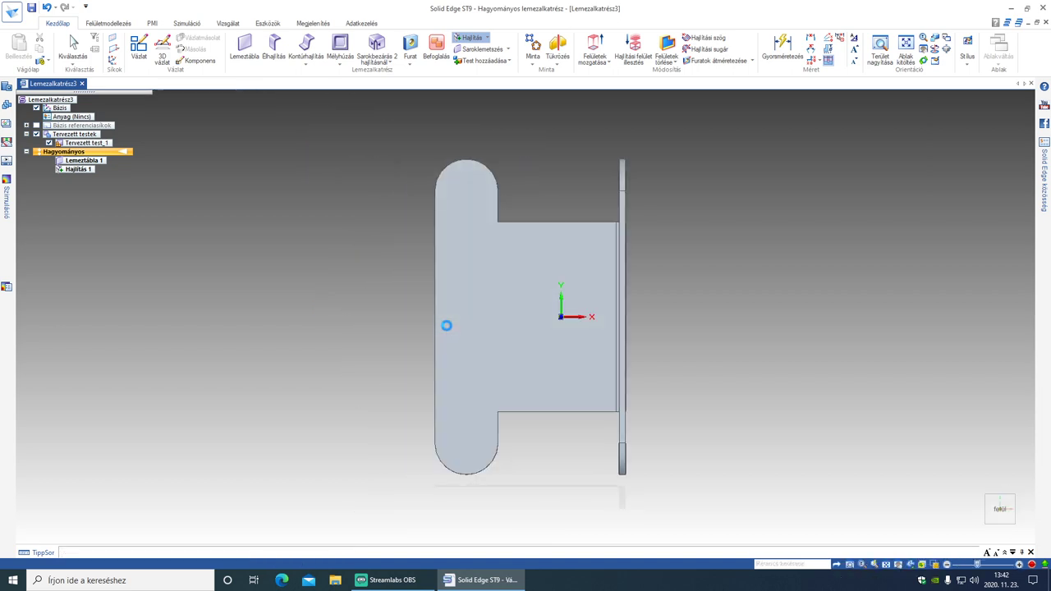
pyautogui.press('l')
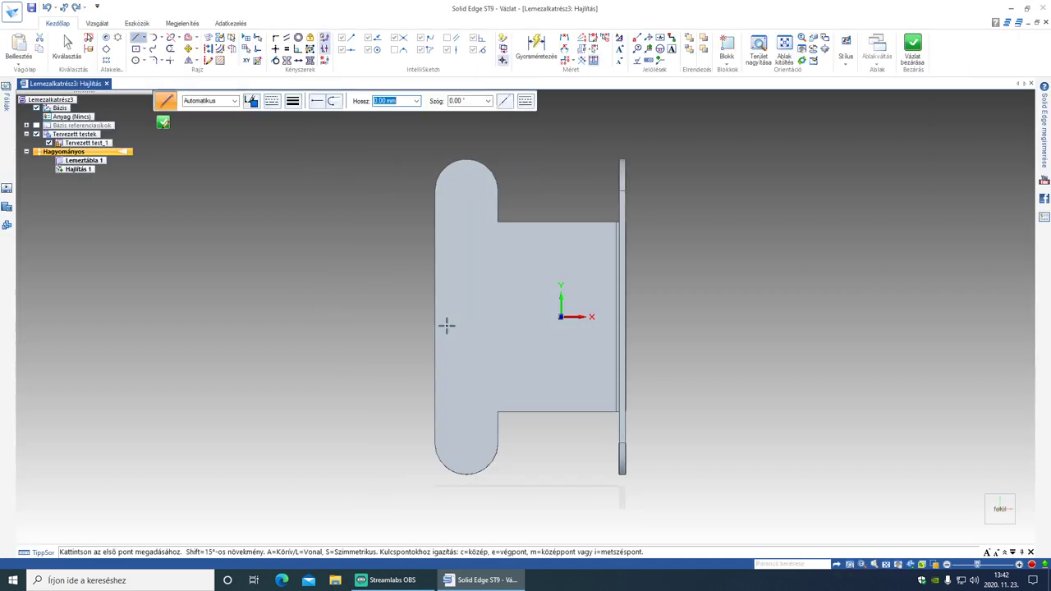
pyautogui.click(498, 222)
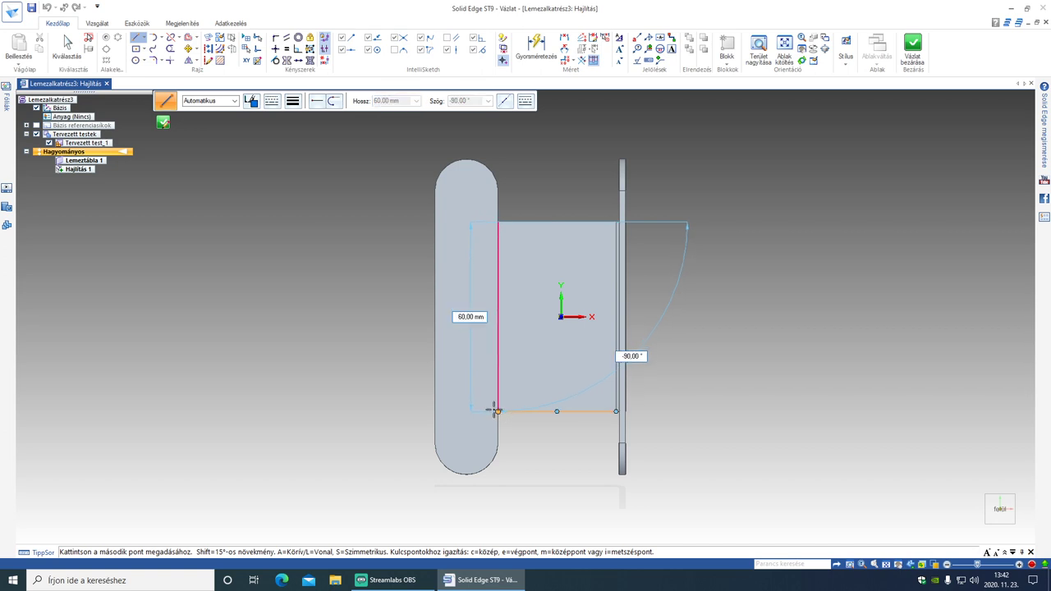
pyautogui.click(498, 411)
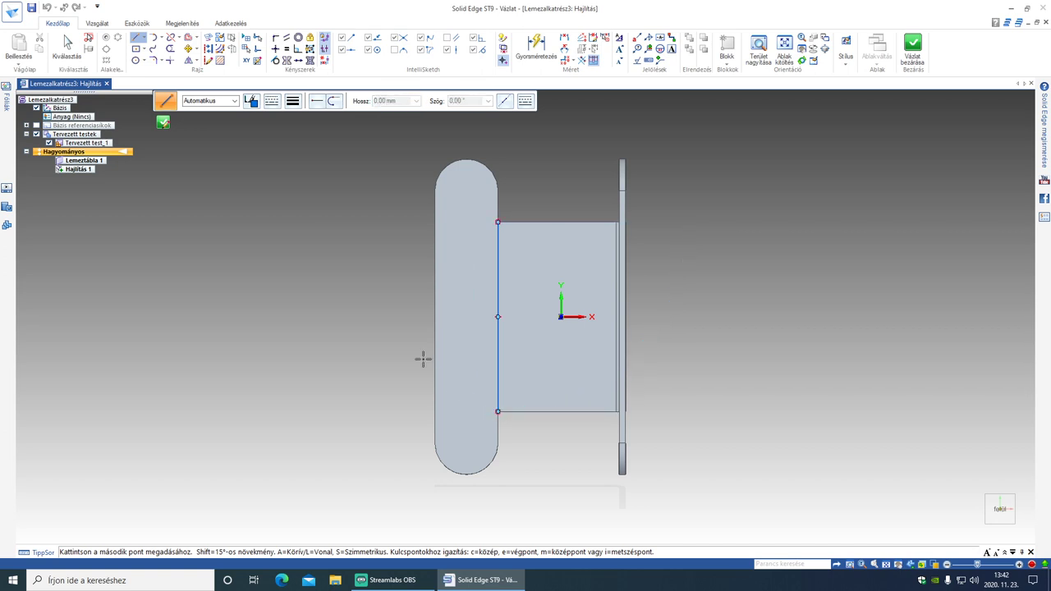
pyautogui.rightClick(345, 293)
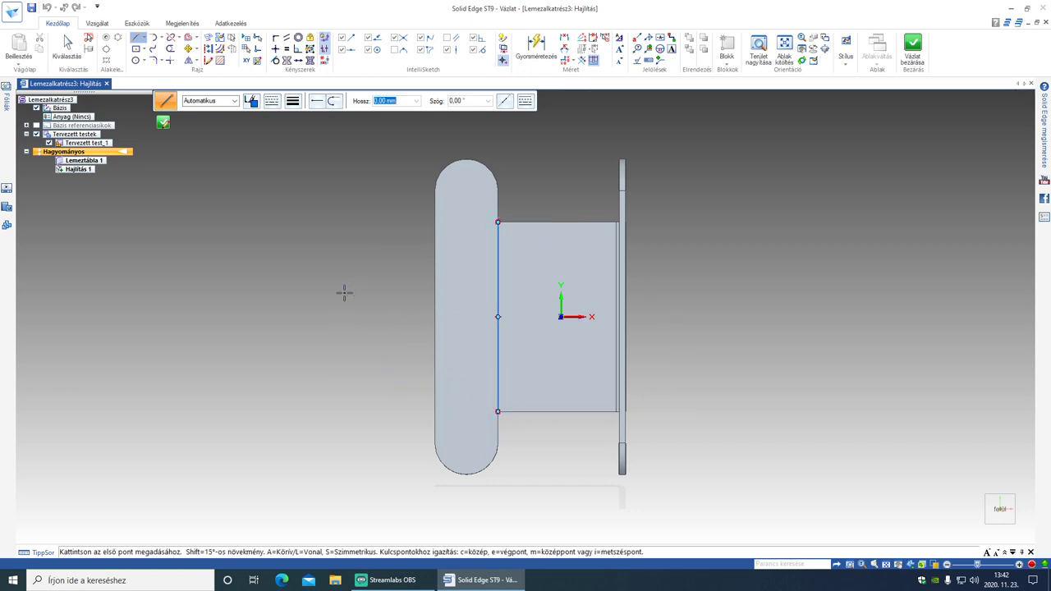
pyautogui.click(163, 122)
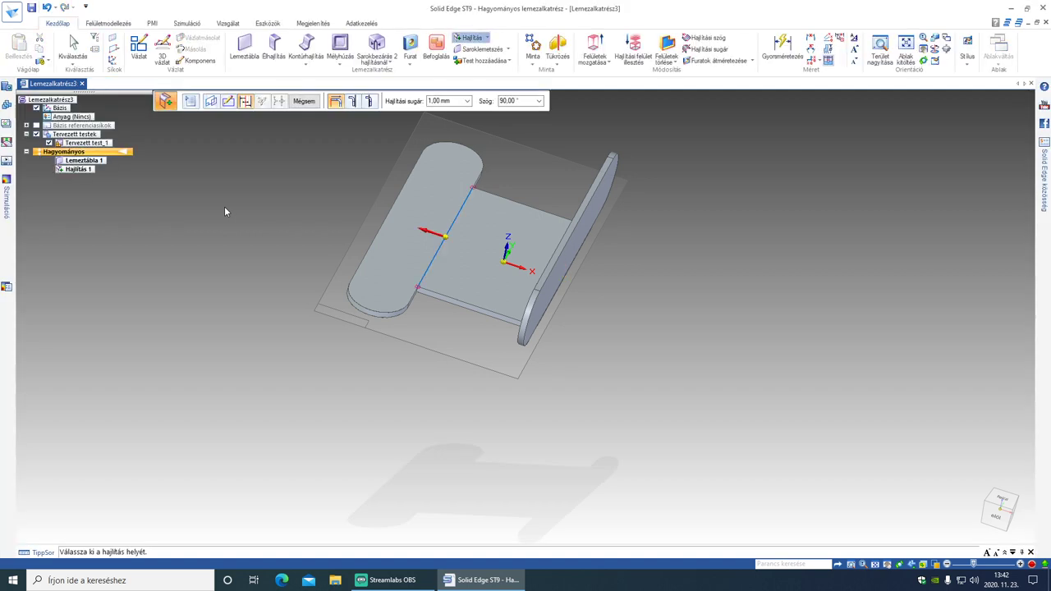
# Bend the negative-X leg 90° upward about the sketched line, keeping the plate's middle section fixed.
pyautogui.click(472, 266)
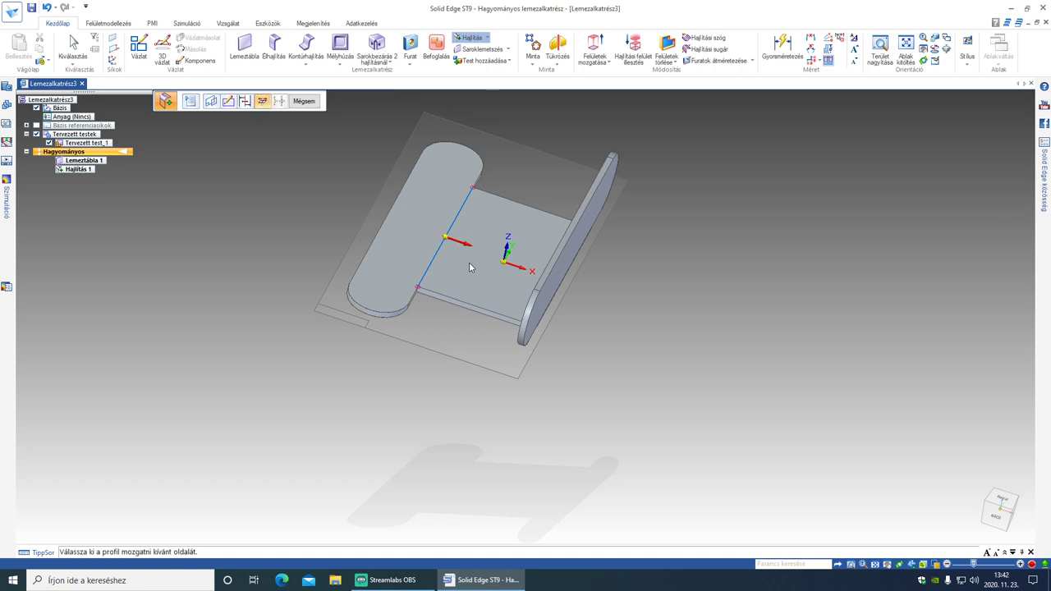
pyautogui.click(386, 237)
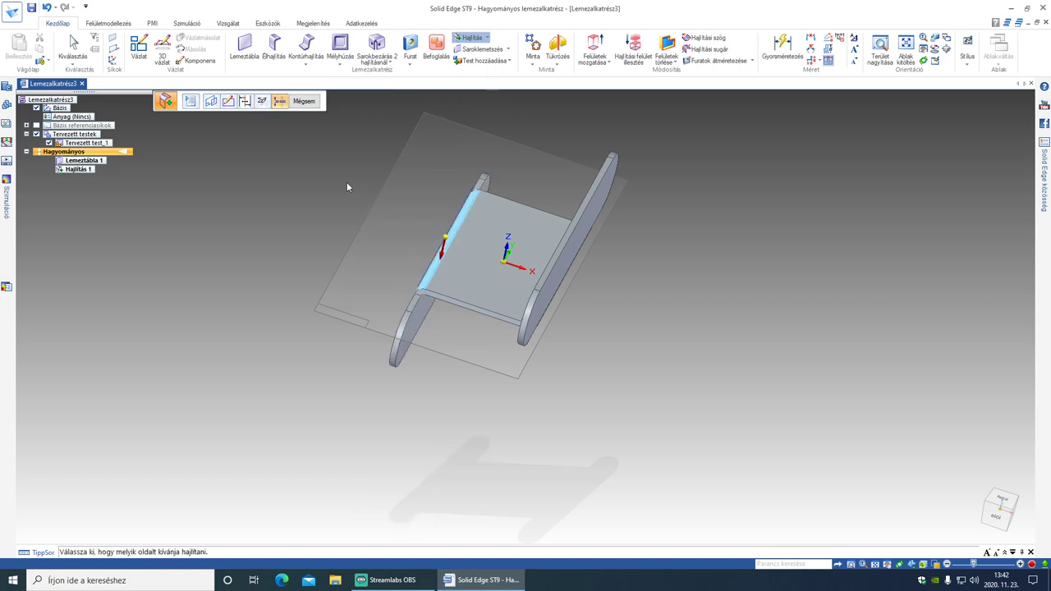
pyautogui.click(552, 133)
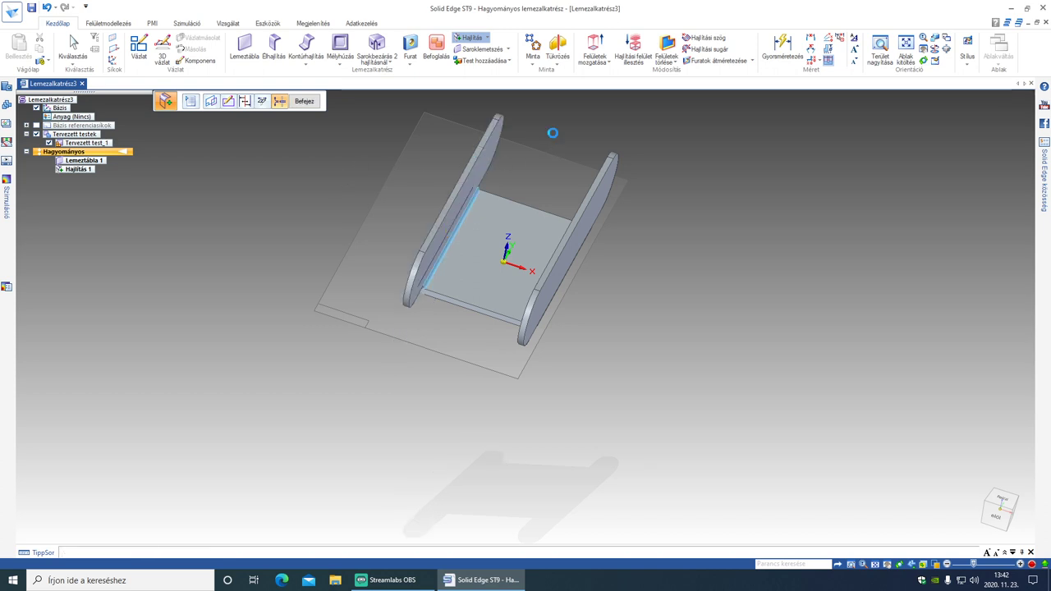
pyautogui.moveTo(388, 354); pyautogui.dragTo(394, 309, button='middle')
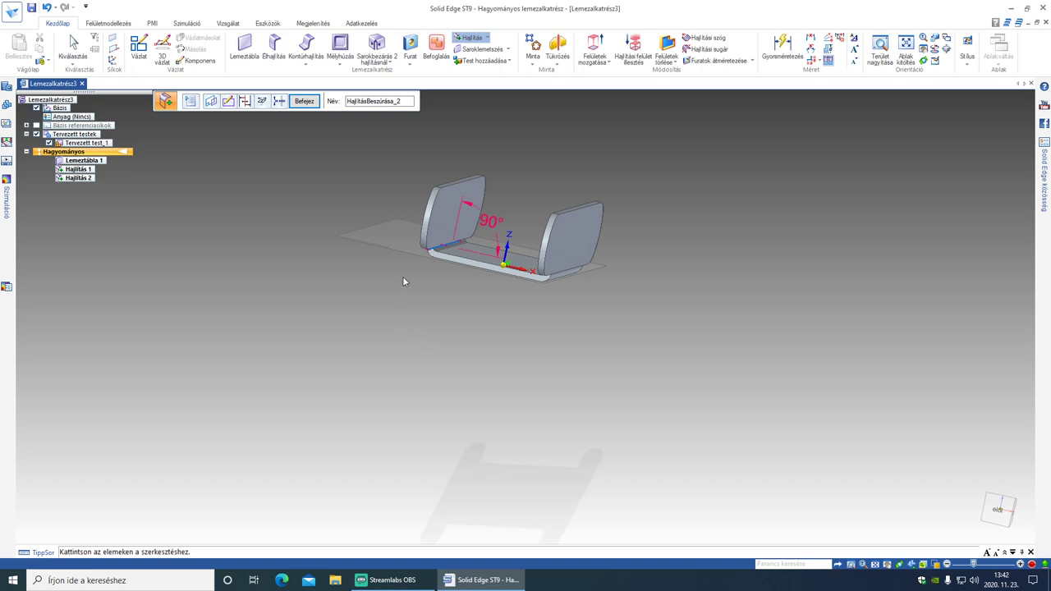
pyautogui.moveTo(401, 286)
pyautogui.mouseDown(button='middle')
pyautogui.moveTo(408, 275)
pyautogui.moveTo(425, 286)
pyautogui.moveTo(403, 287)
pyautogui.mouseUp(button='middle')
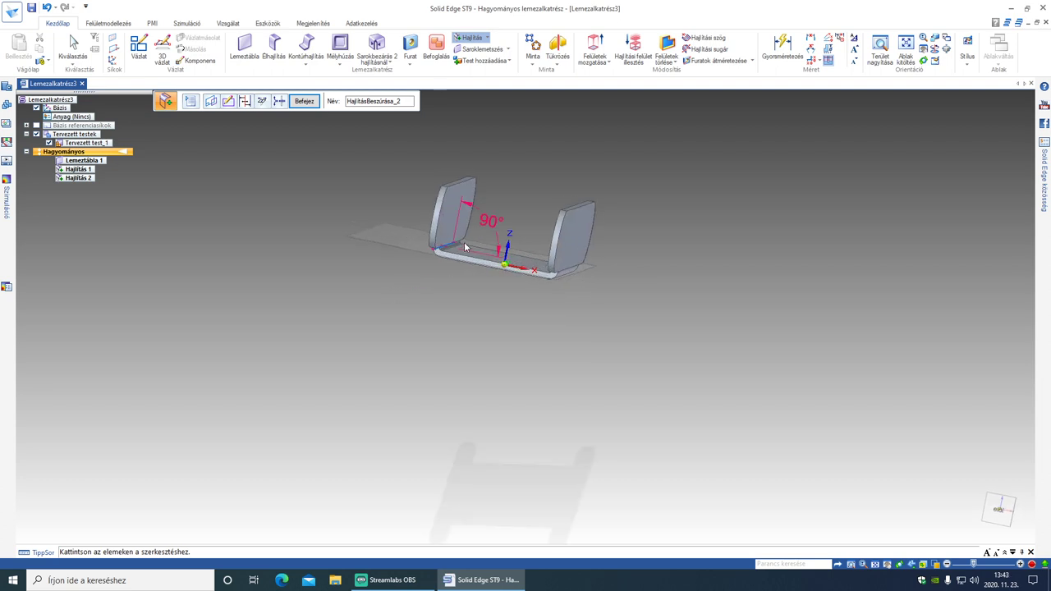
# Reopen the negative-X bend's direction and moving-side choices and reconfirm them.
pyautogui.click(279, 102)
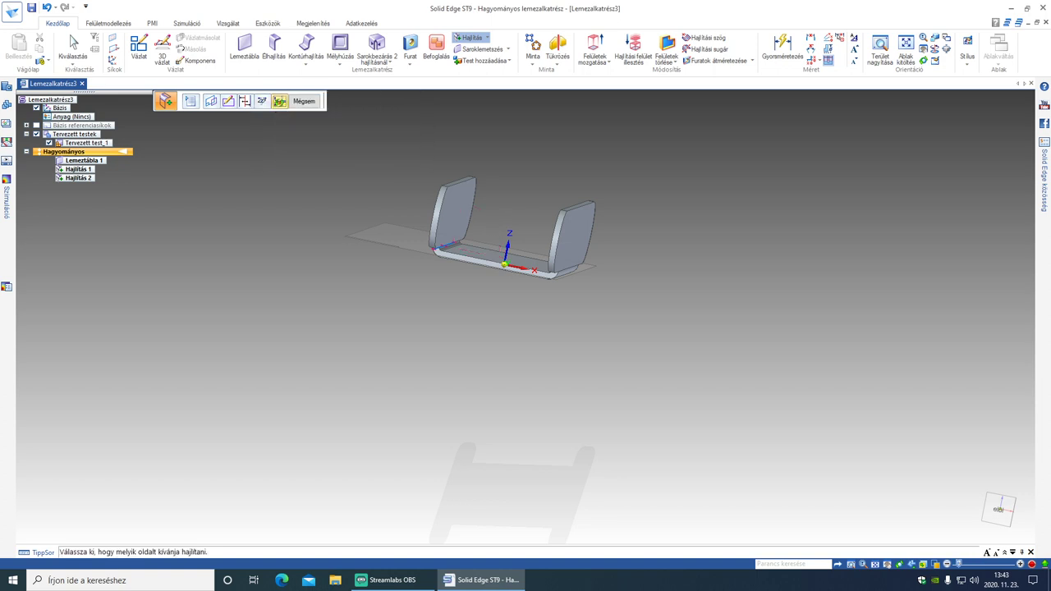
pyautogui.click(262, 102)
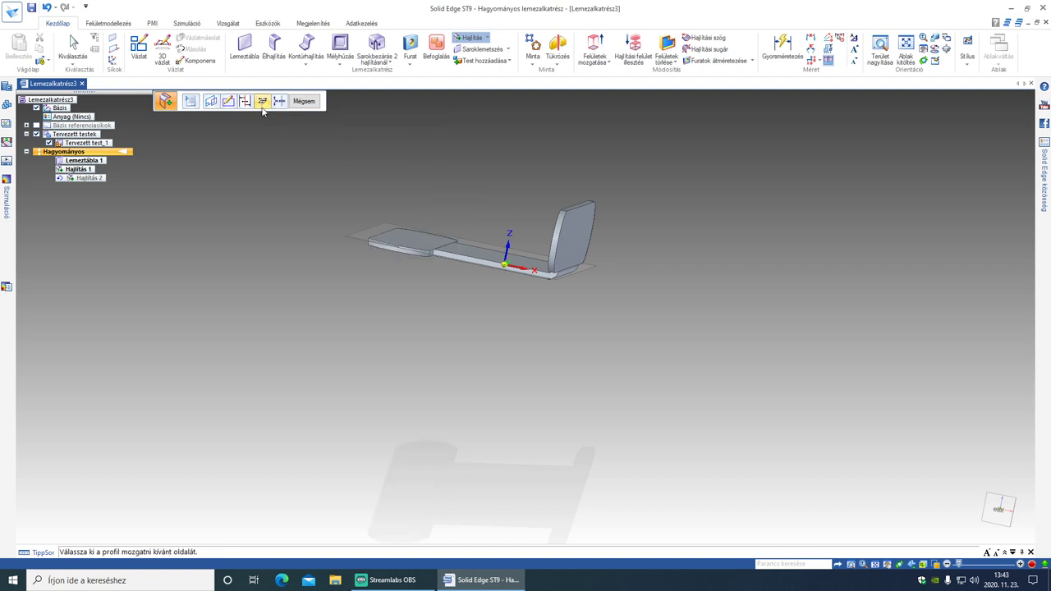
pyautogui.click(412, 196)
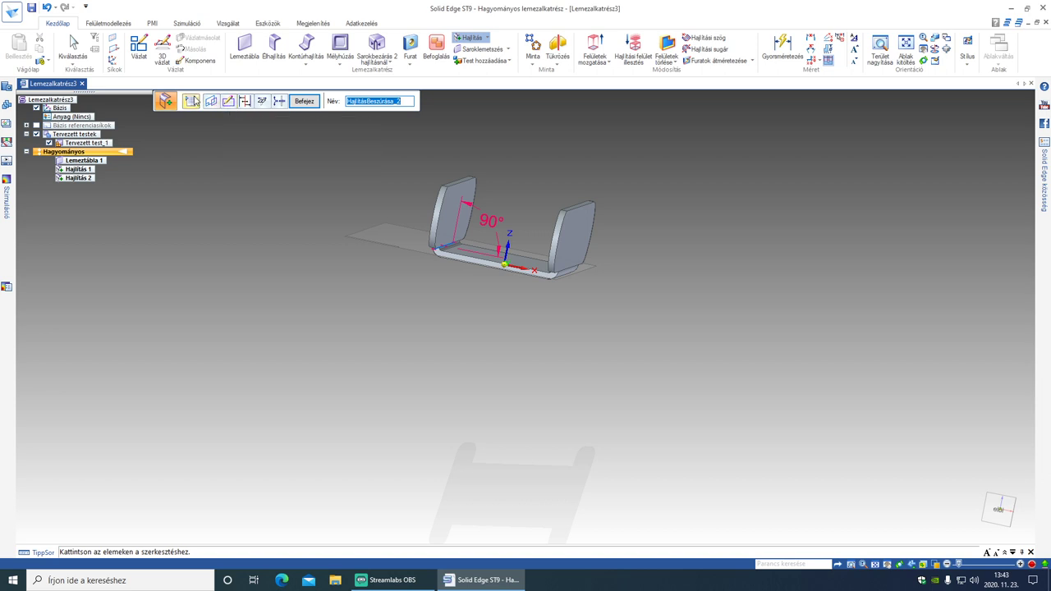
# Override the default radius of the negative-X bend with 2 mm in the bend properties and finish the bend.
pyautogui.click(190, 101)
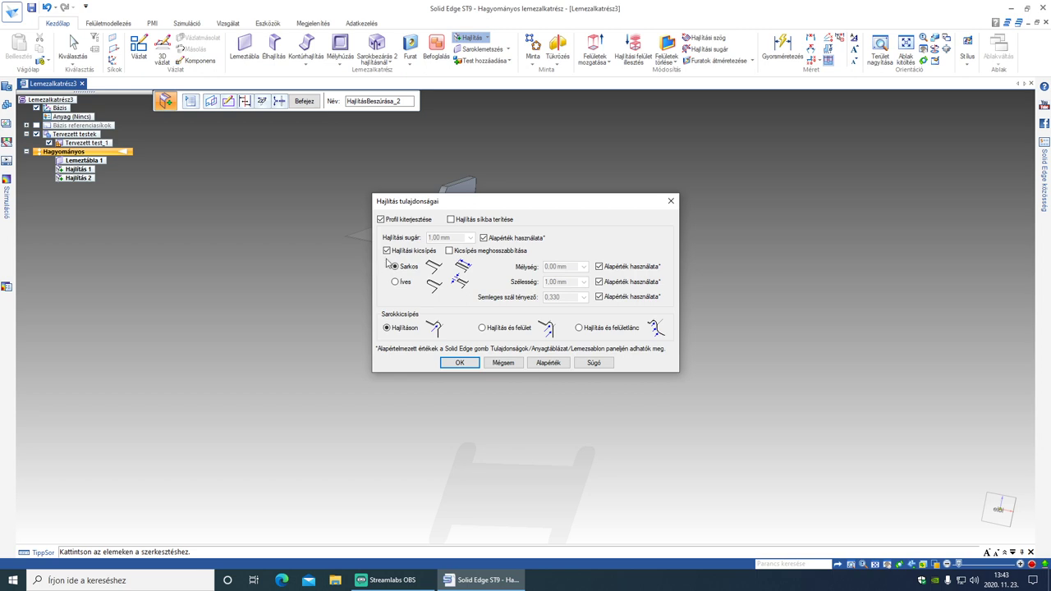
pyautogui.click(483, 238)
pyautogui.click(466, 239)
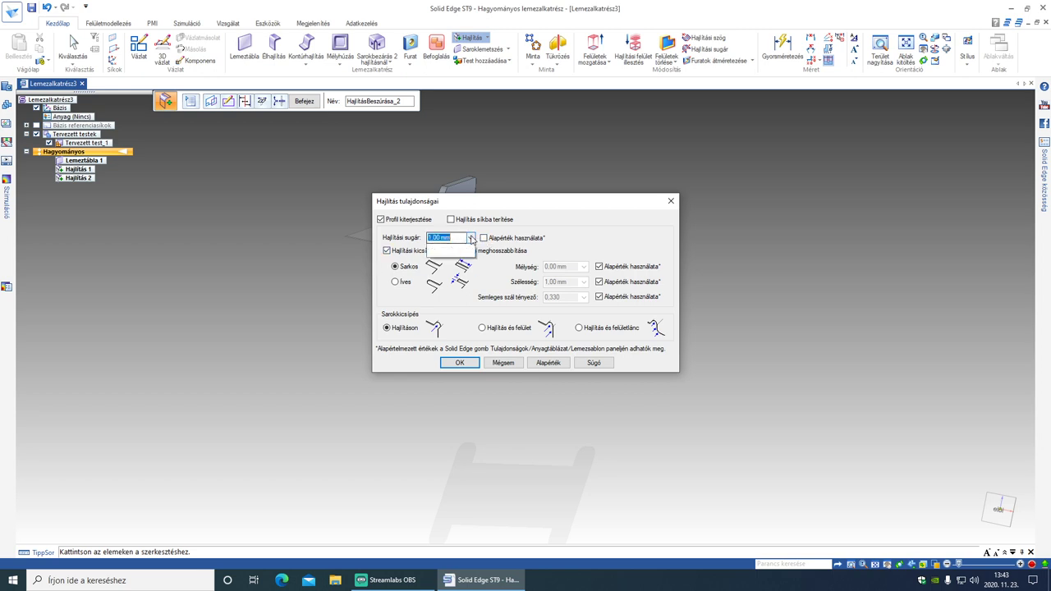
pyautogui.click(456, 247)
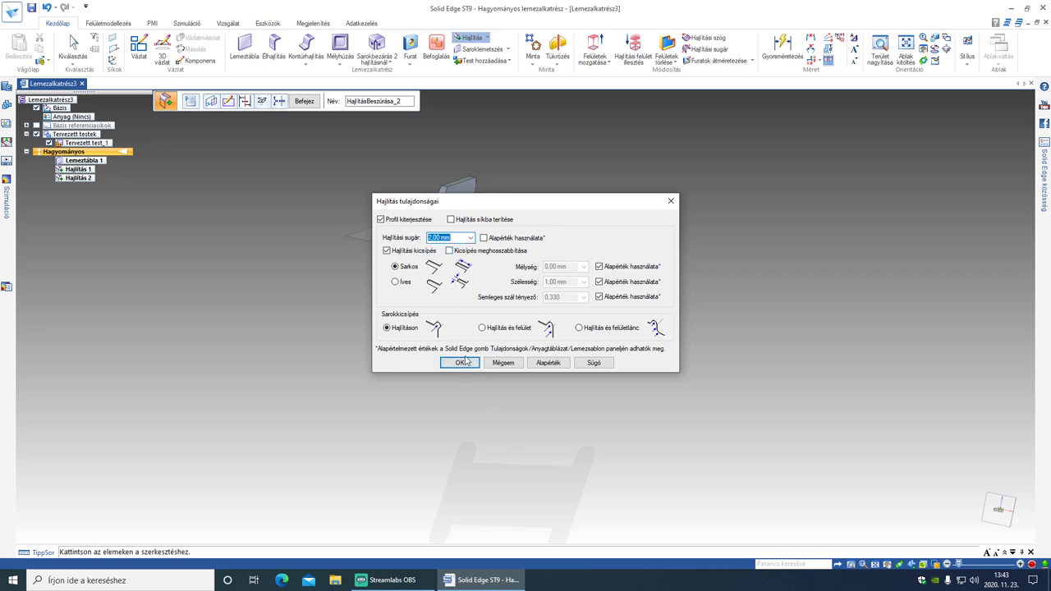
pyautogui.click(484, 238)
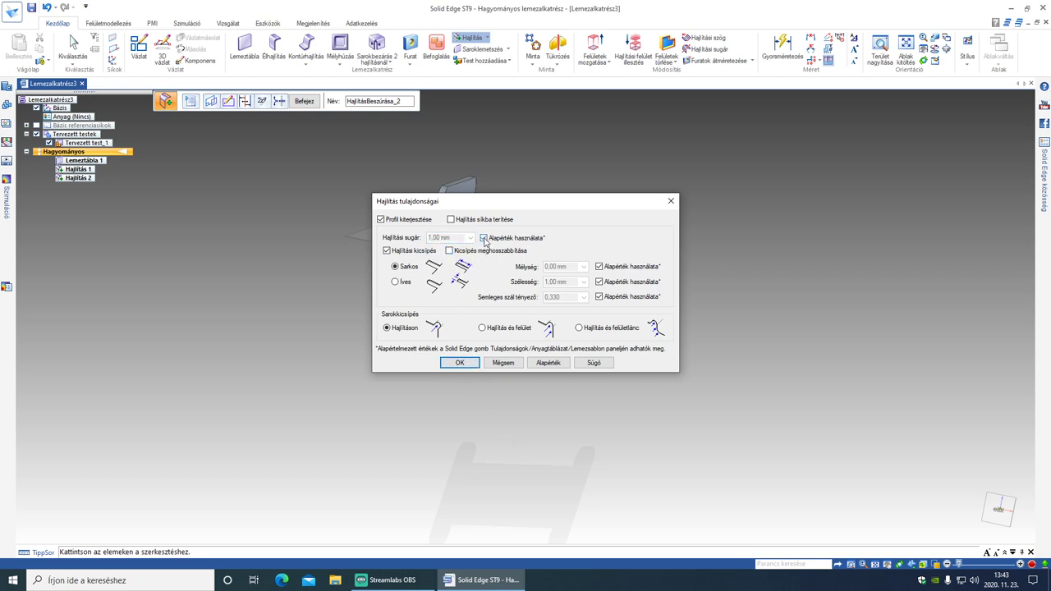
pyautogui.click(483, 238)
pyautogui.click(470, 238)
pyautogui.click(447, 249)
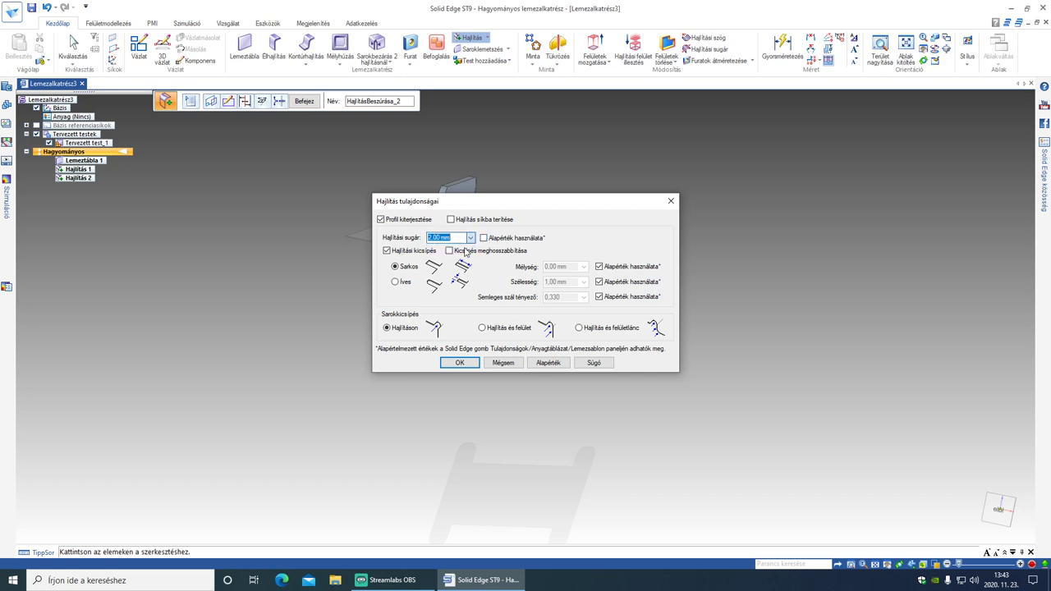
pyautogui.click(460, 363)
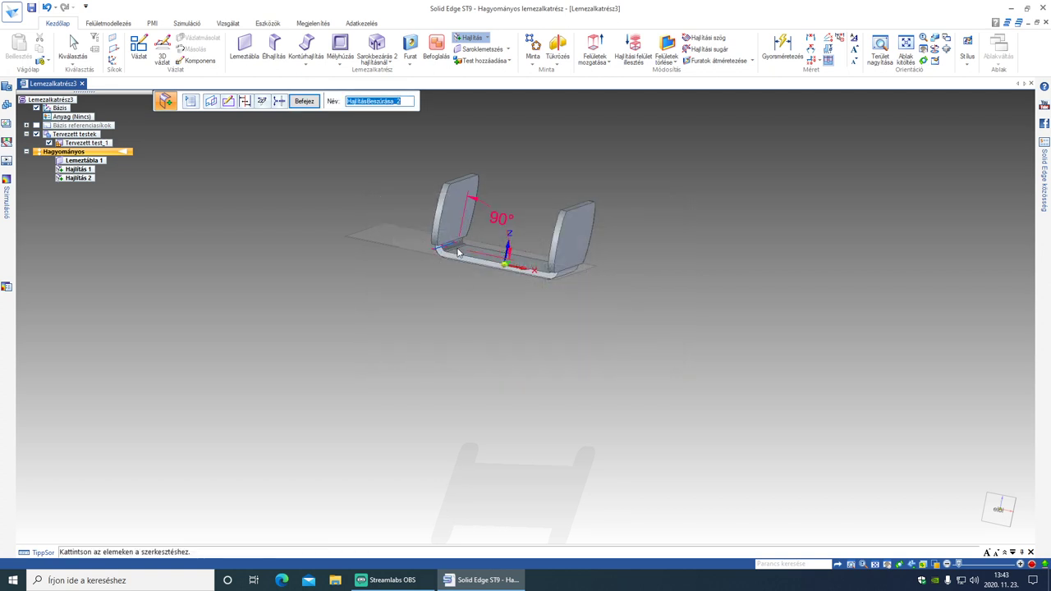
pyautogui.click(304, 101)
pyautogui.moveTo(274, 212); pyautogui.dragTo(310, 232, button='middle')
pyautogui.click(304, 101)
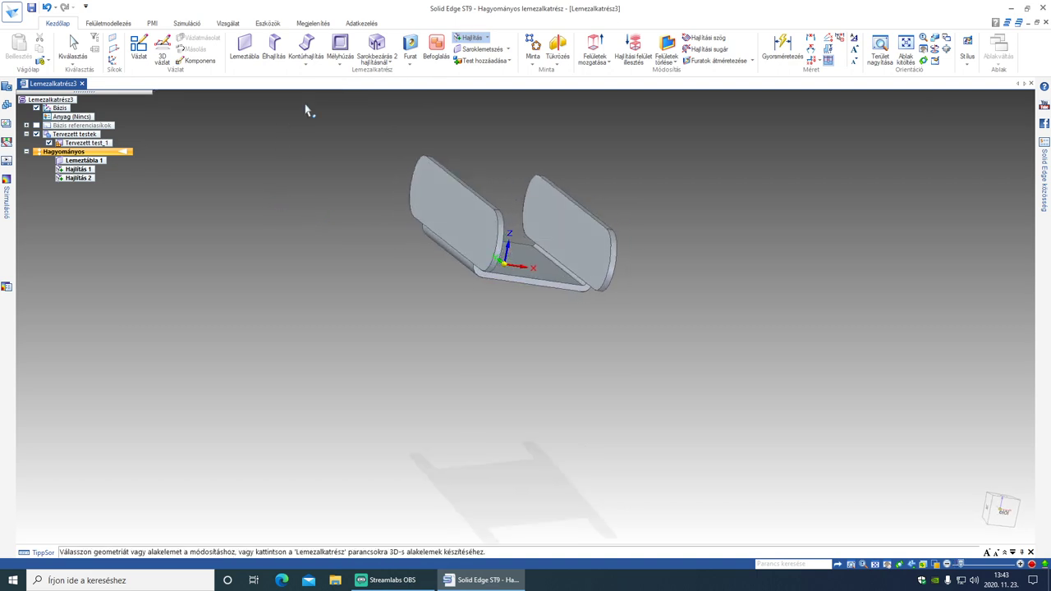
# Edit the definition of the positive-X bend, override its default radius with 2 mm, and finish the edit.
pyautogui.click(91, 169)
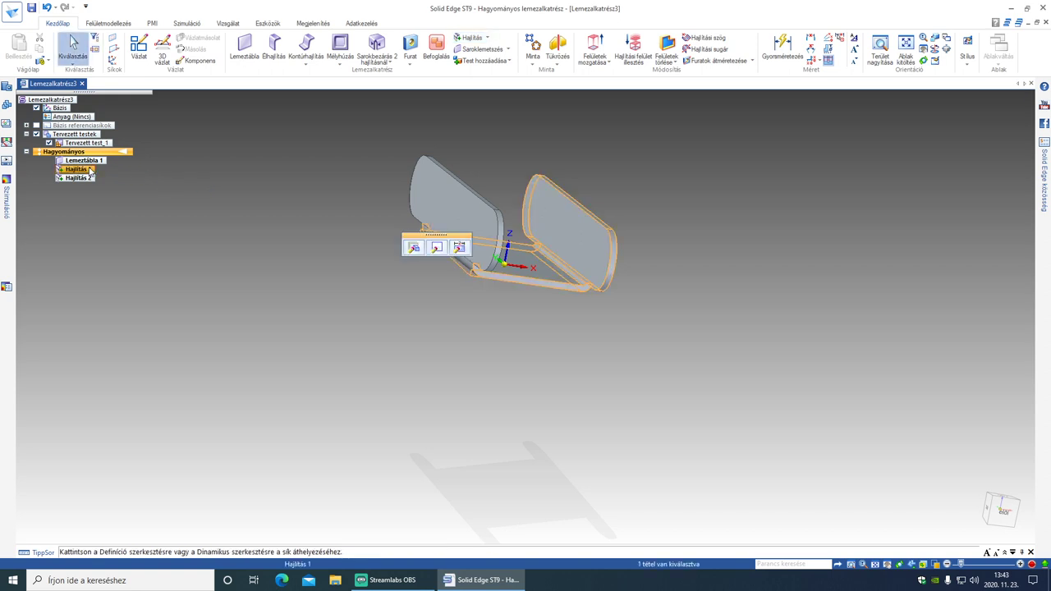
pyautogui.click(411, 248)
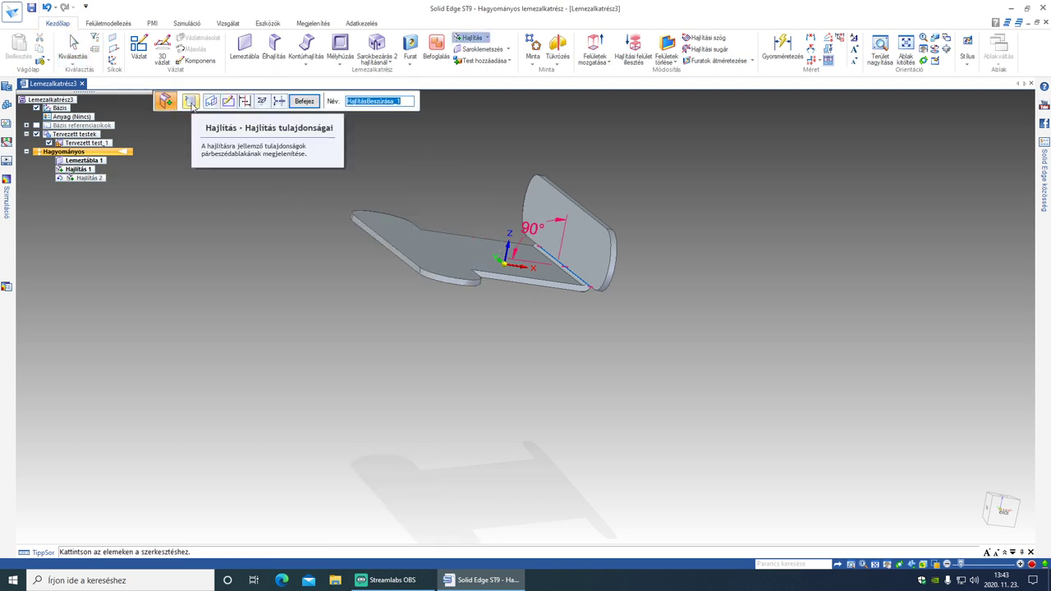
pyautogui.click(190, 103)
pyautogui.click(484, 238)
pyautogui.click(470, 238)
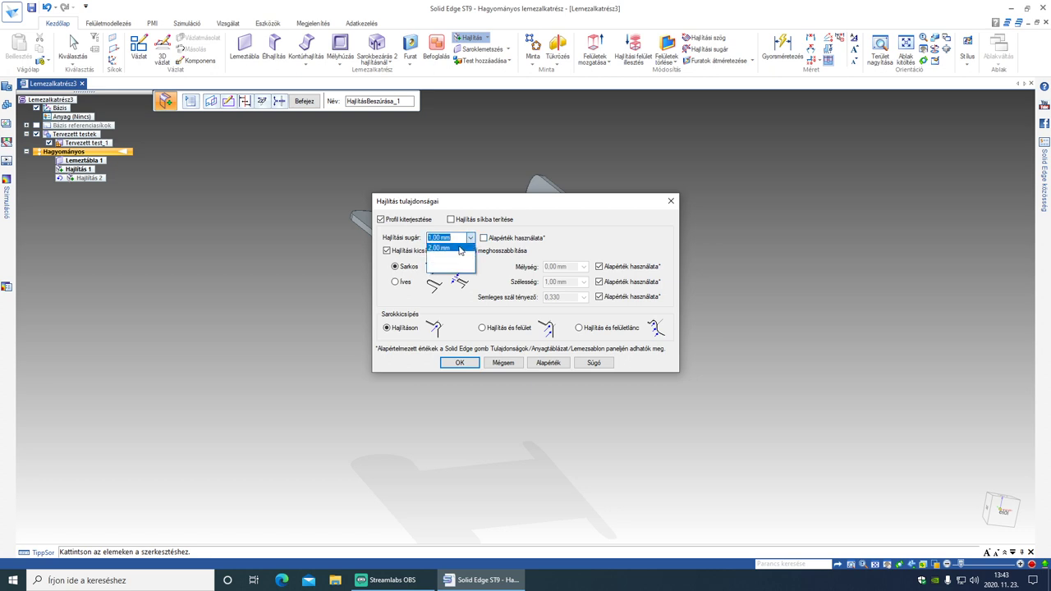
pyautogui.click(459, 249)
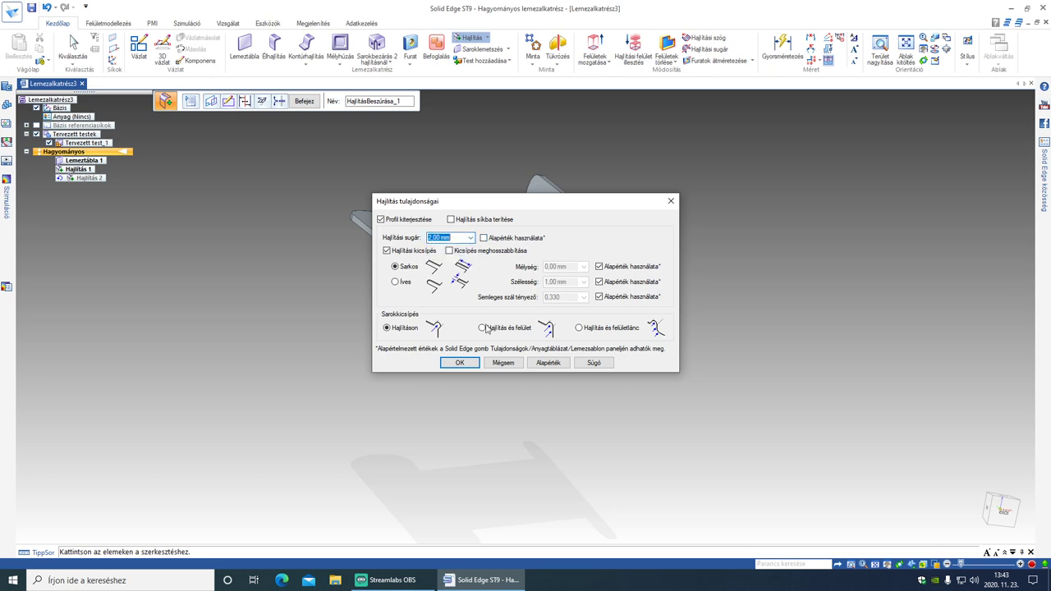
pyautogui.click(461, 362)
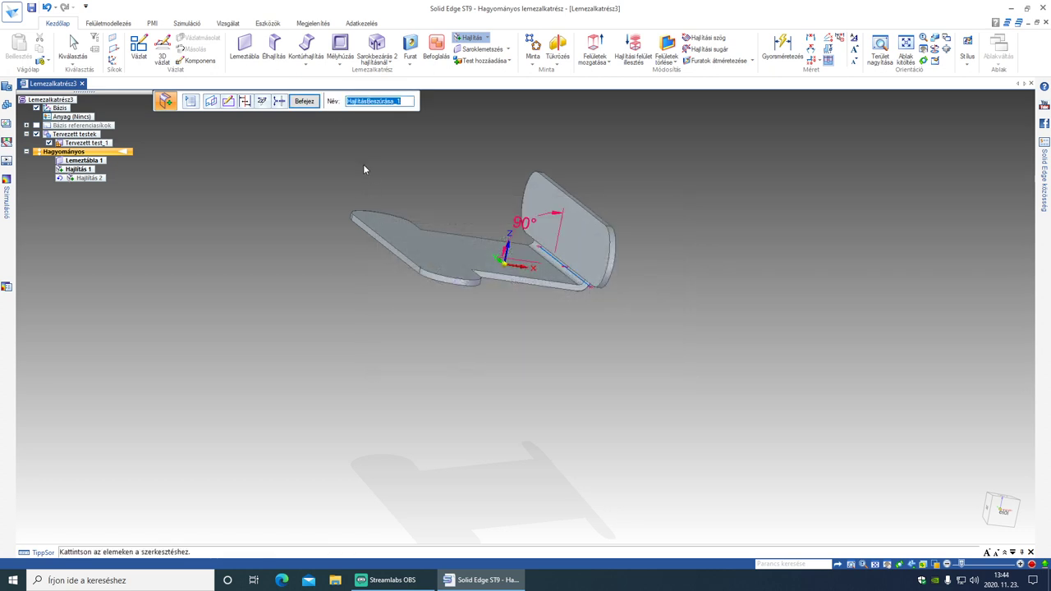
pyautogui.click(311, 104)
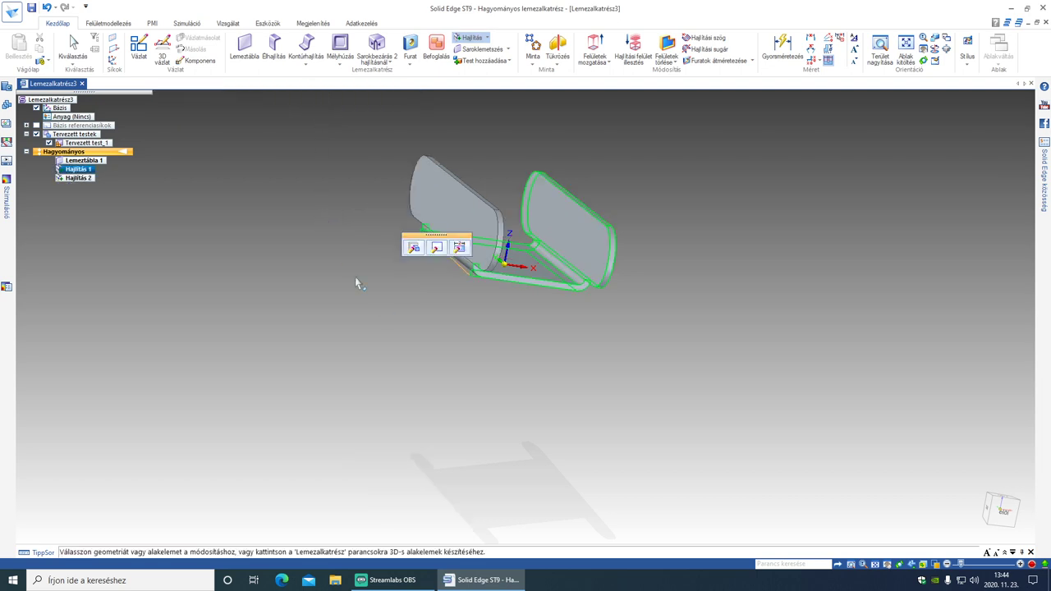
# Start the Cut command for the bent sheet metal part.
pyautogui.moveTo(638, 327); pyautogui.dragTo(616, 322, button='middle')
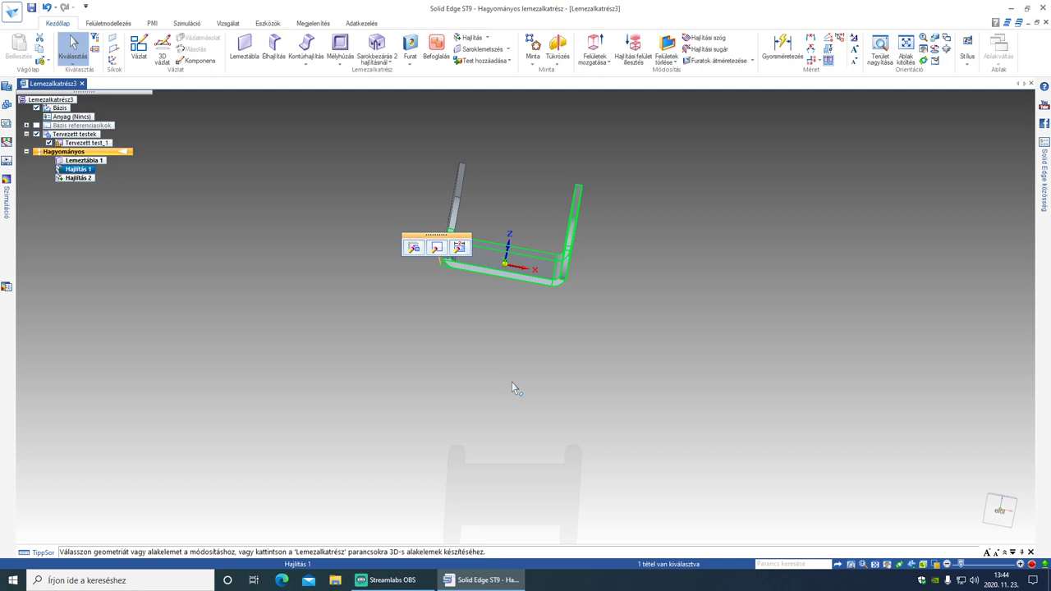
pyautogui.moveTo(689, 309); pyautogui.dragTo(599, 375, button='middle')
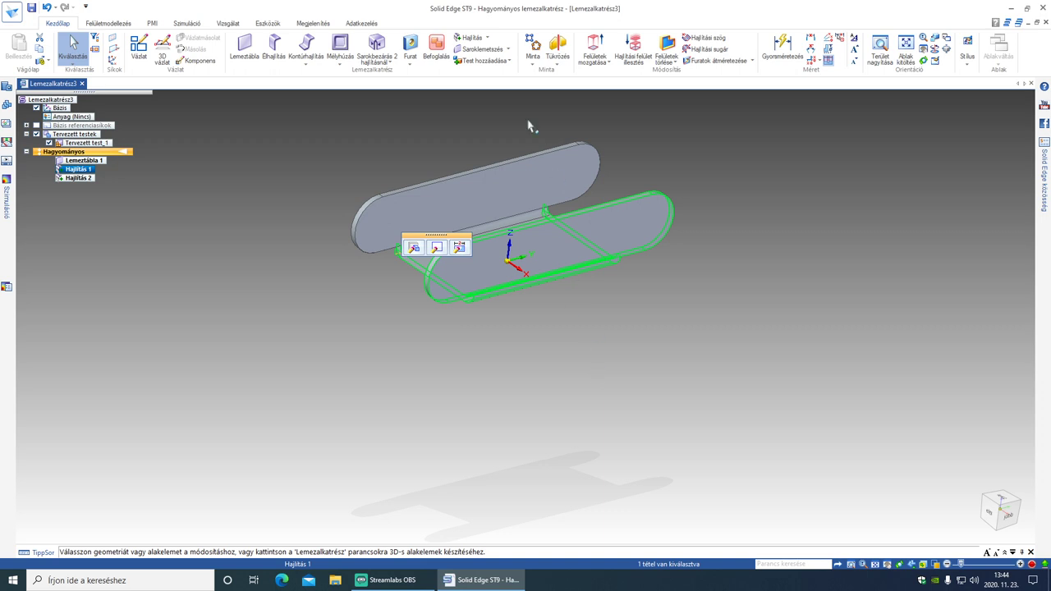
pyautogui.click(415, 65)
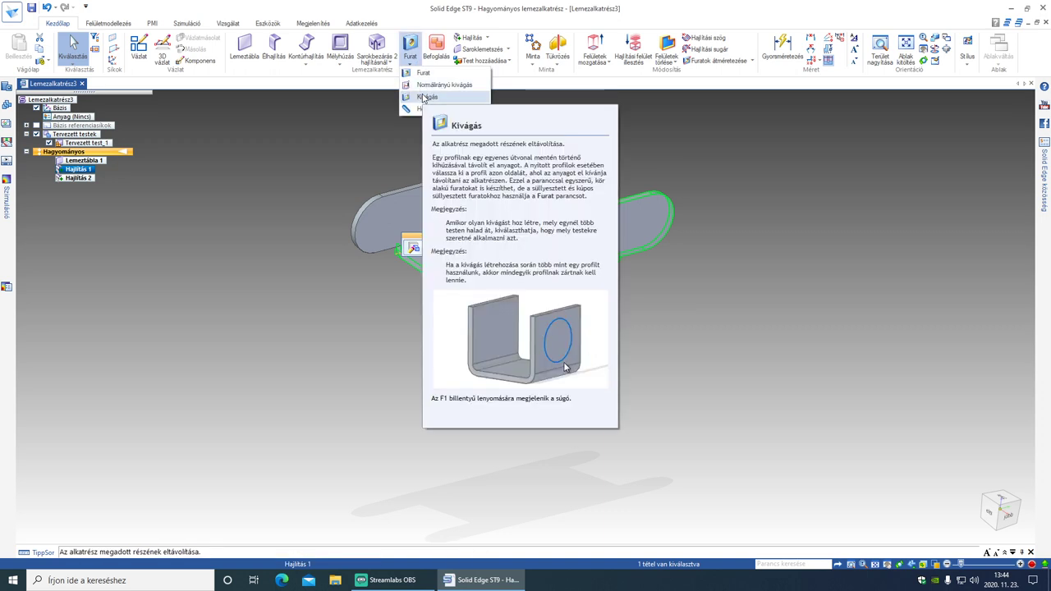
# Start a cutout sketch on the outer face of the front flange and place 10 mm diameter circles at both rounded-end centres.
pyautogui.click(424, 97)
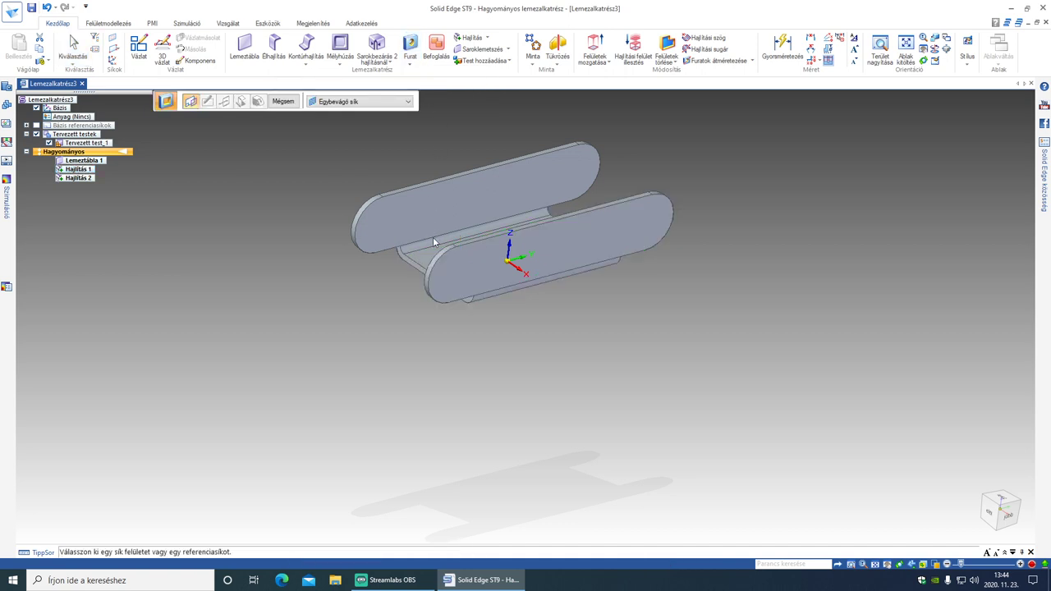
pyautogui.click(453, 270)
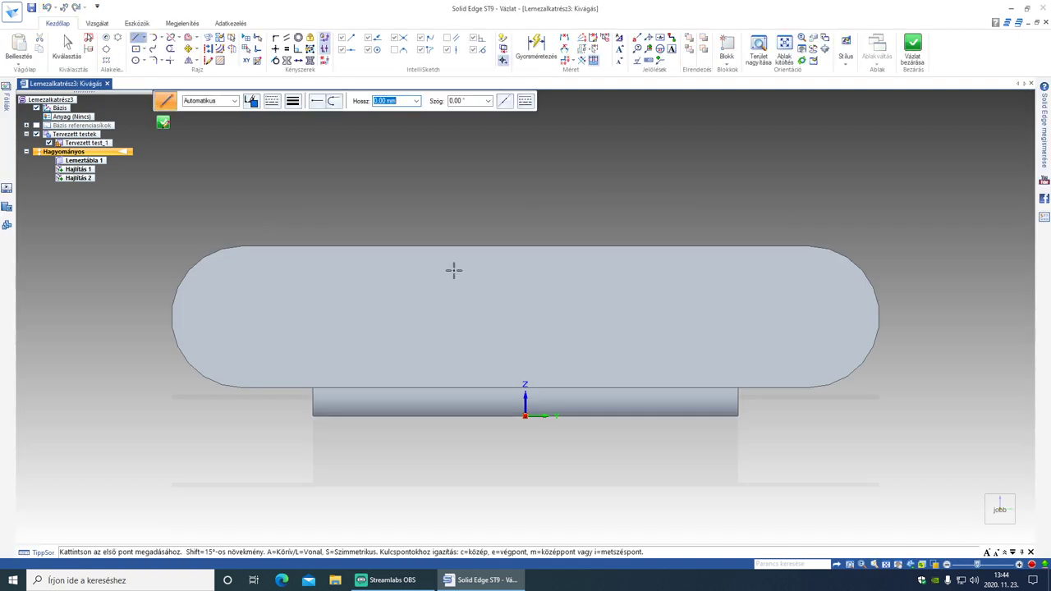
pyautogui.click(134, 61)
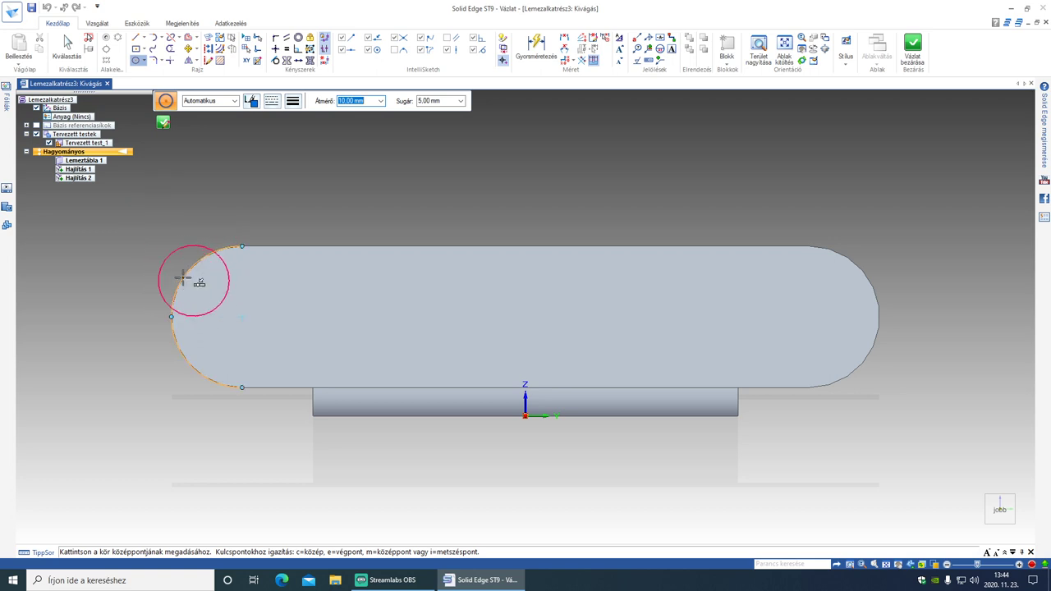
pyautogui.click(242, 317)
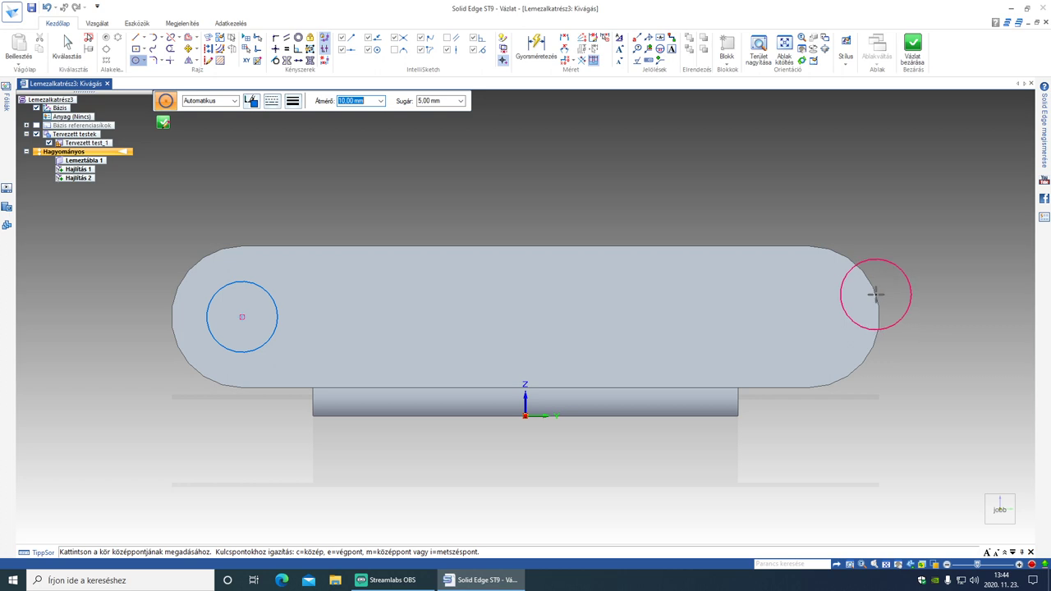
pyautogui.click(810, 317)
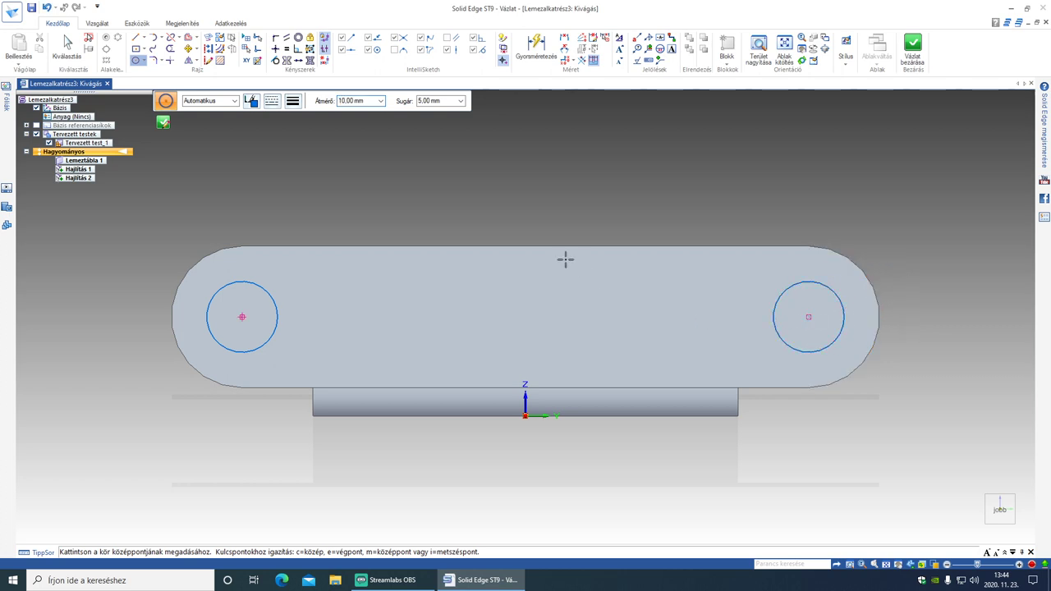
# Constrain the two circles on the front flange as equal and add a 10 mm diameter dimension to one of them.
pyautogui.click(287, 50)
pyautogui.click(266, 295)
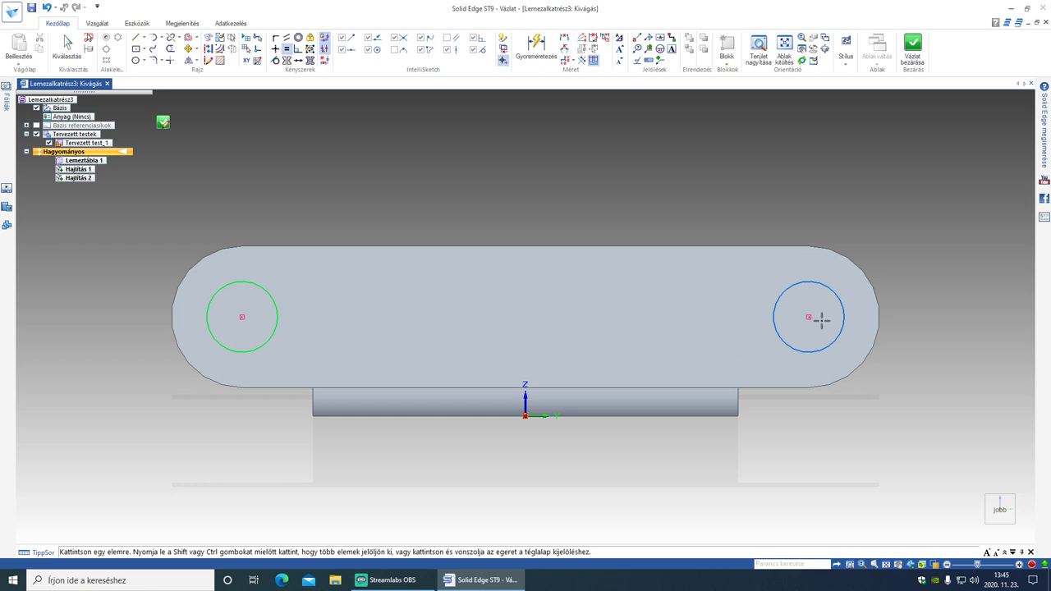
pyautogui.click(772, 331)
pyautogui.click(532, 48)
pyautogui.click(831, 292)
pyautogui.click(883, 260)
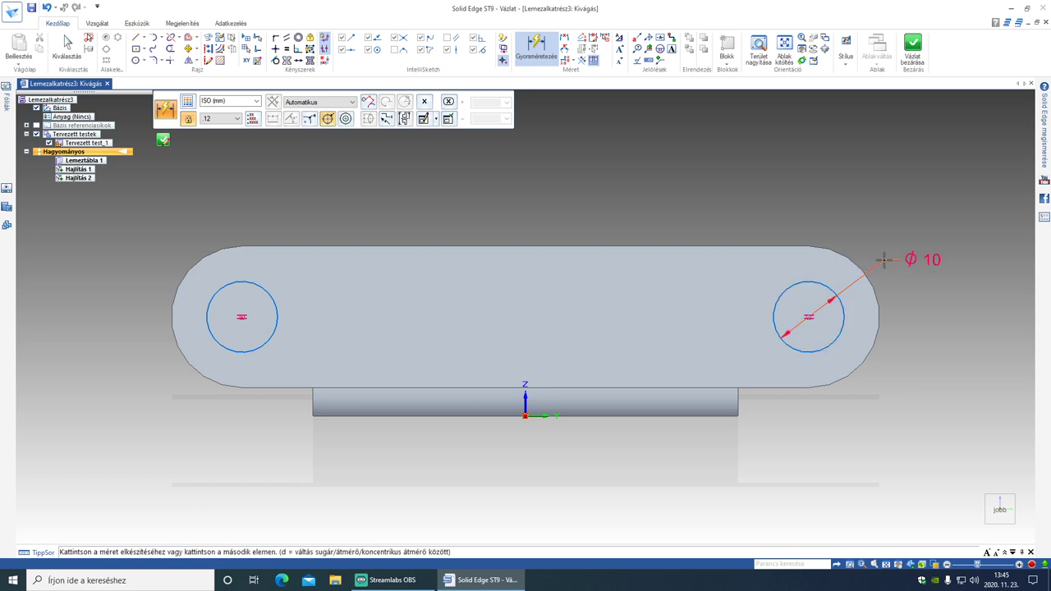
# Close the sketch and cut the two circles inward through the next wall only, finishing the cutout.
pyautogui.click(163, 141)
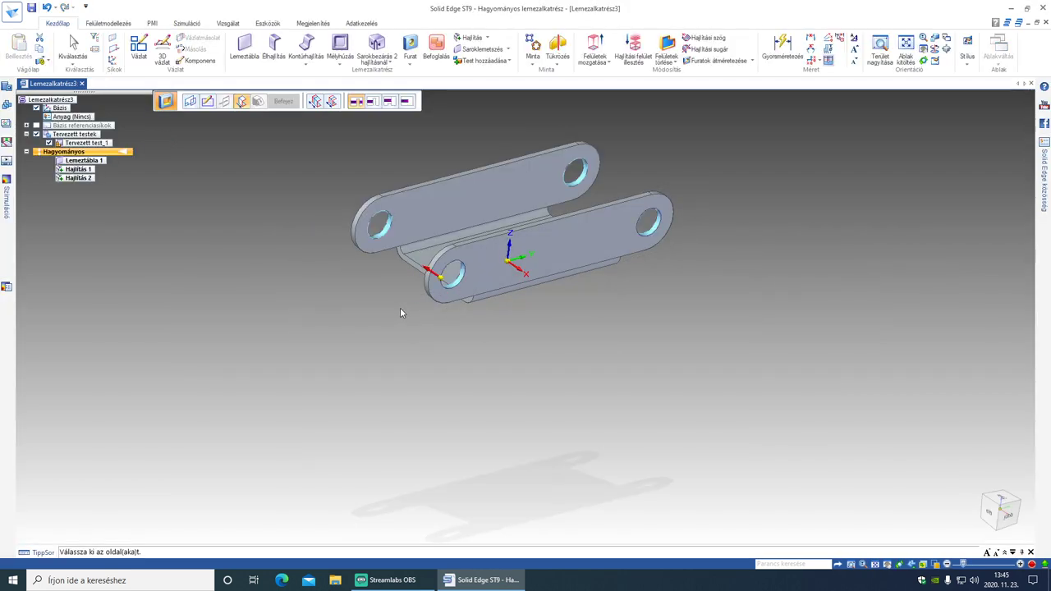
pyautogui.click(372, 101)
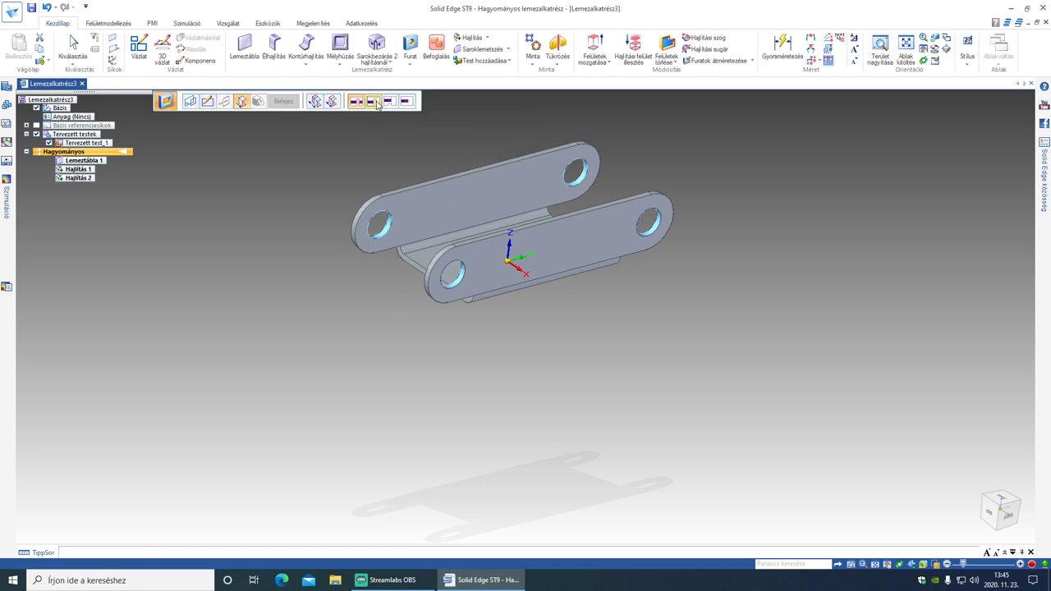
pyautogui.click(332, 283)
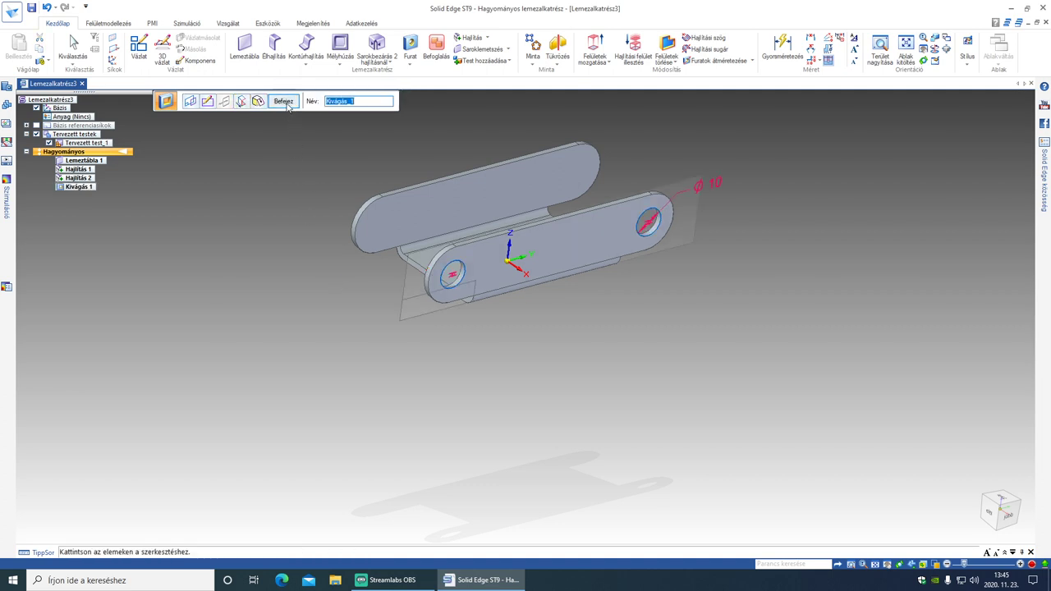
pyautogui.click(286, 103)
# Sketch a new cutout on the opposite flange's outer face, with 5 mm diameter circles at both rounded-end centres.
pyautogui.moveTo(344, 273); pyautogui.dragTo(401, 330, button='middle')
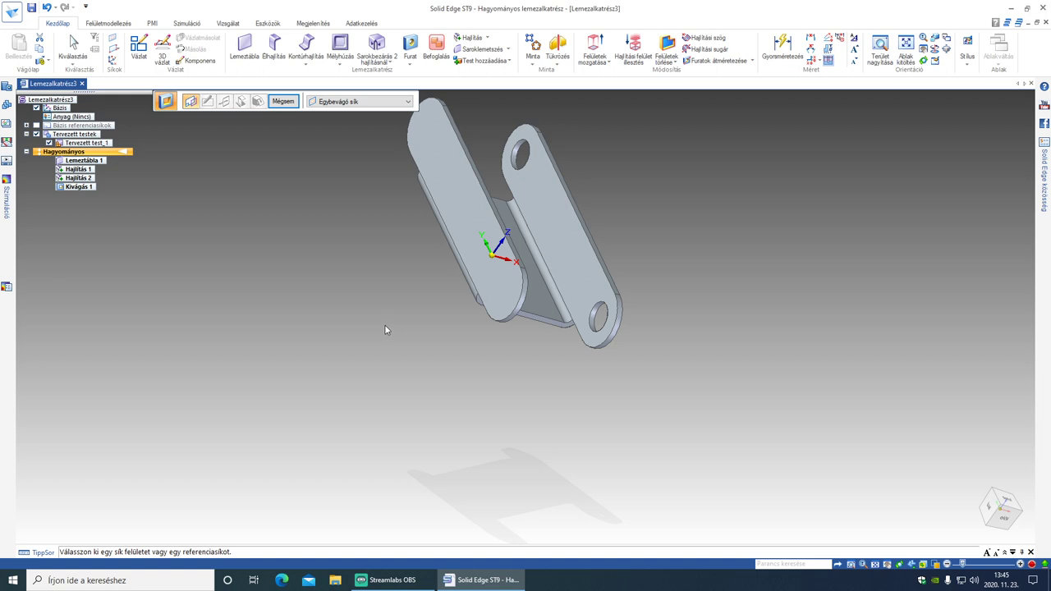
pyautogui.click(489, 288)
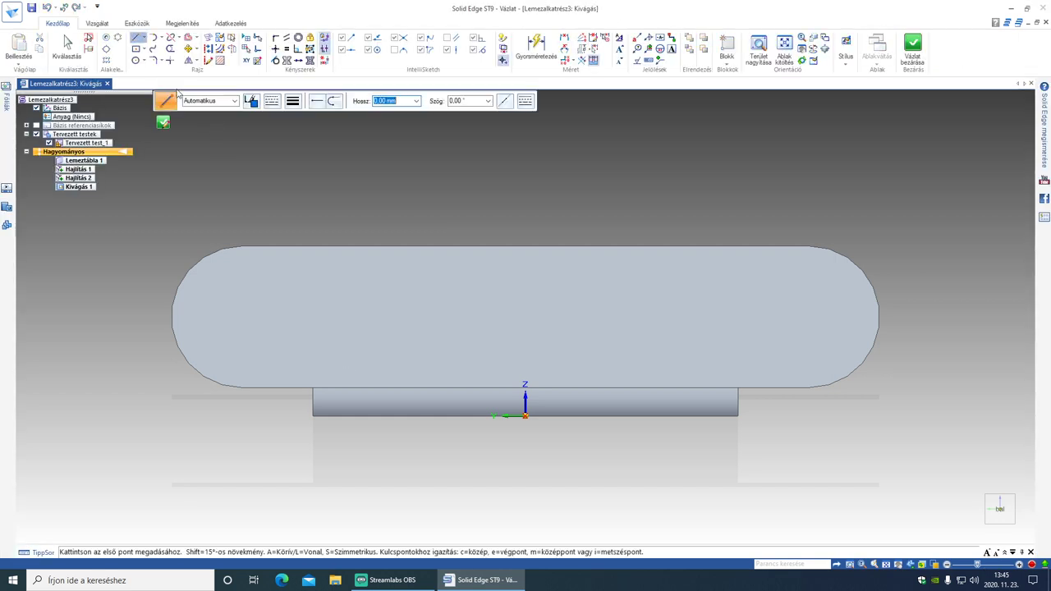
pyautogui.click(137, 60)
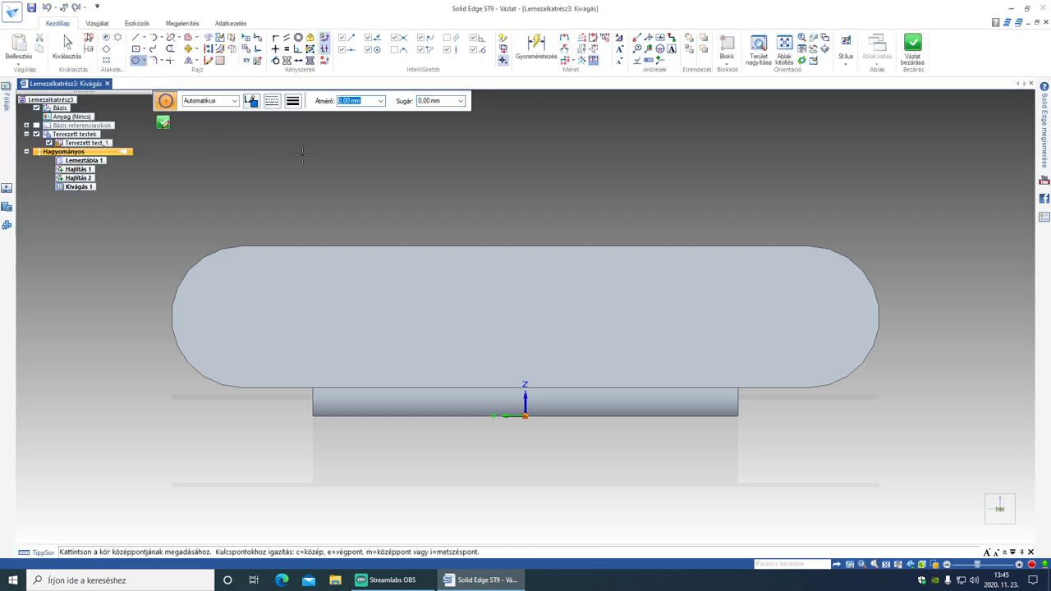
pyautogui.press('Tab')
pyautogui.click(242, 317)
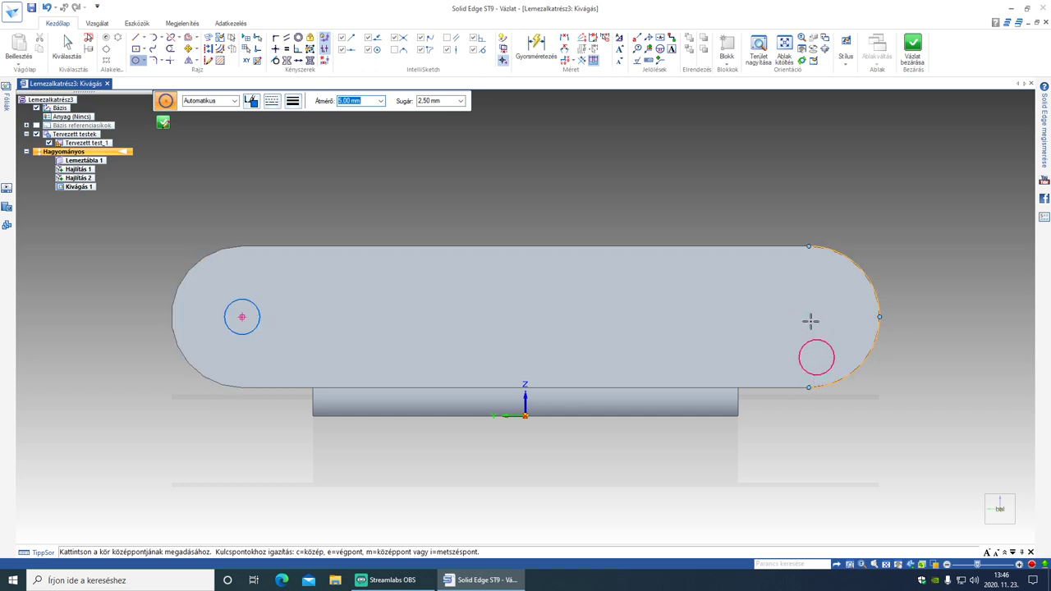
pyautogui.click(806, 318)
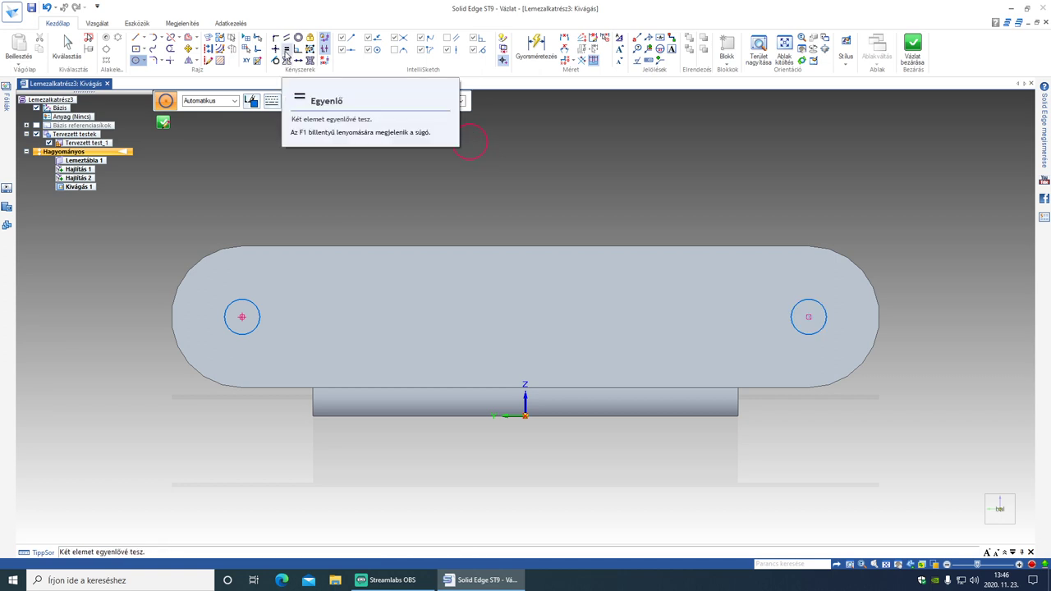
# Make the two small circles equal and dimension one of them with a 5 mm diameter.
pyautogui.click(287, 50)
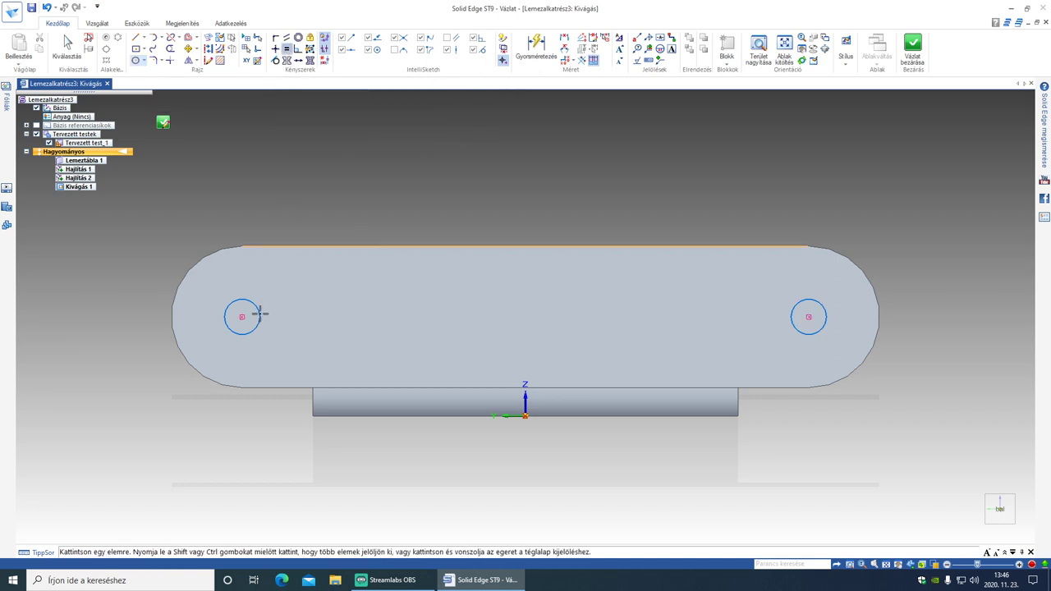
pyautogui.click(257, 314)
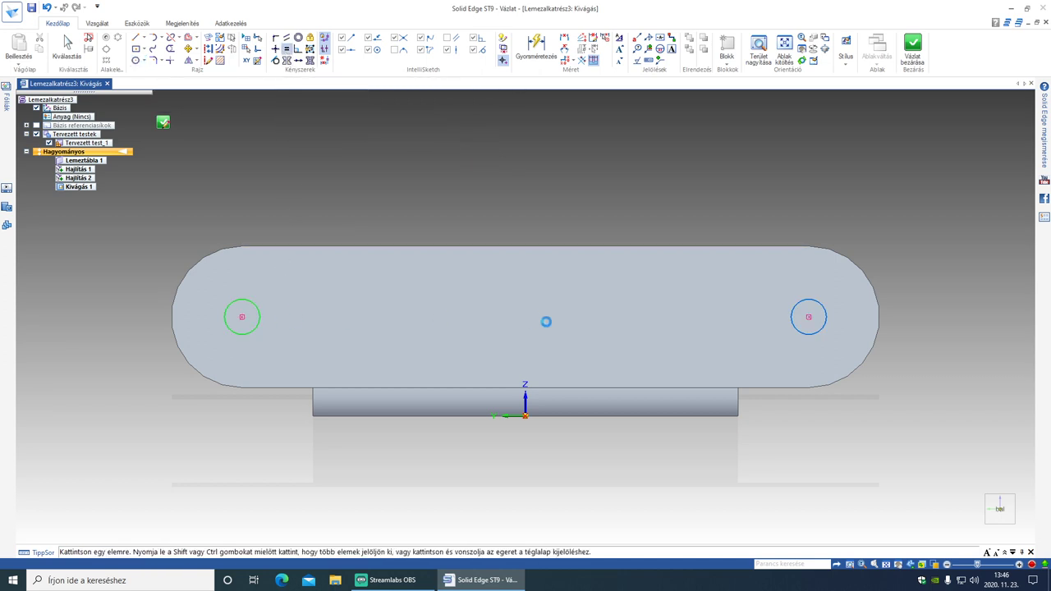
pyautogui.click(794, 327)
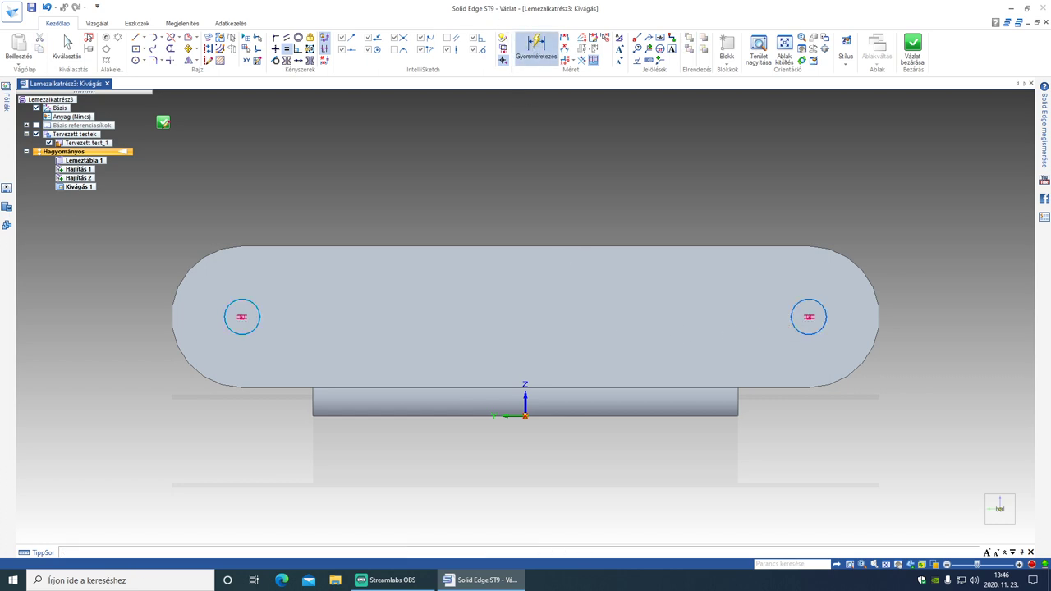
pyautogui.click(535, 46)
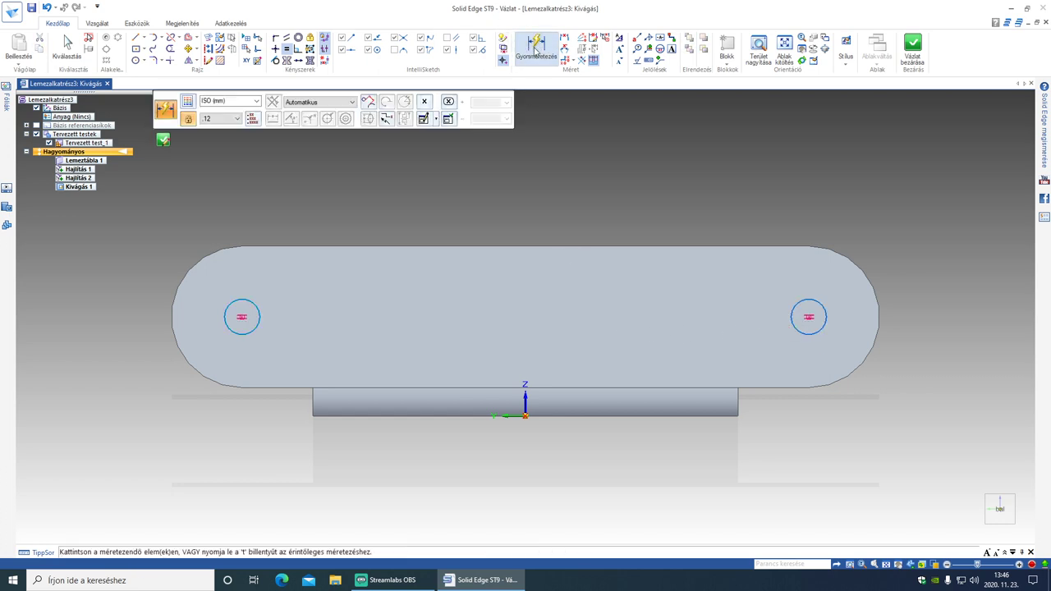
pyautogui.click(818, 303)
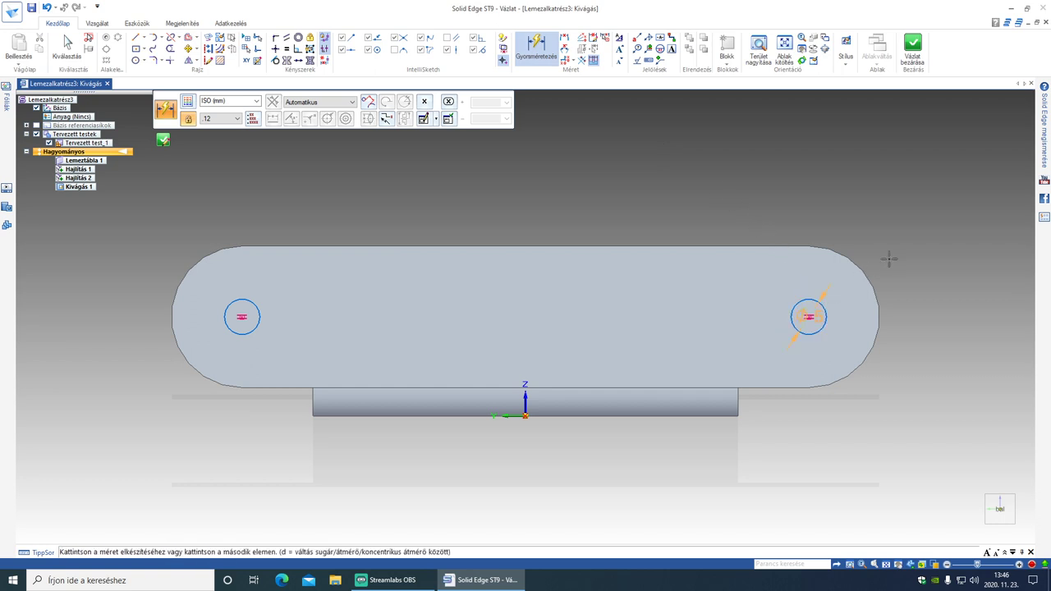
pyautogui.click(893, 254)
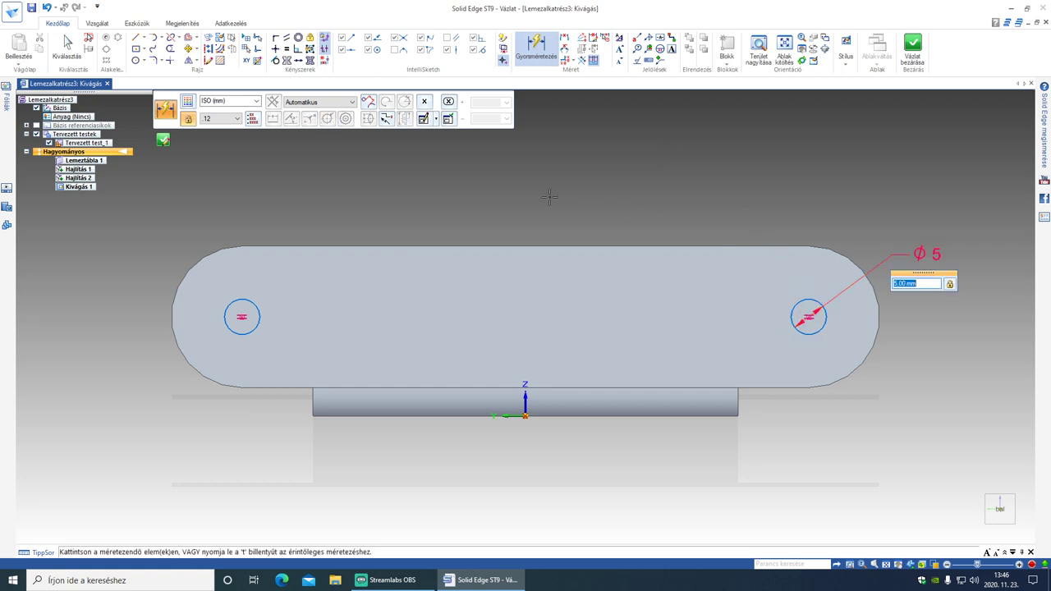
# Close the sketch, cut the two 5 mm holes inward through that flange, and finish the cutout command.
pyautogui.click(163, 140)
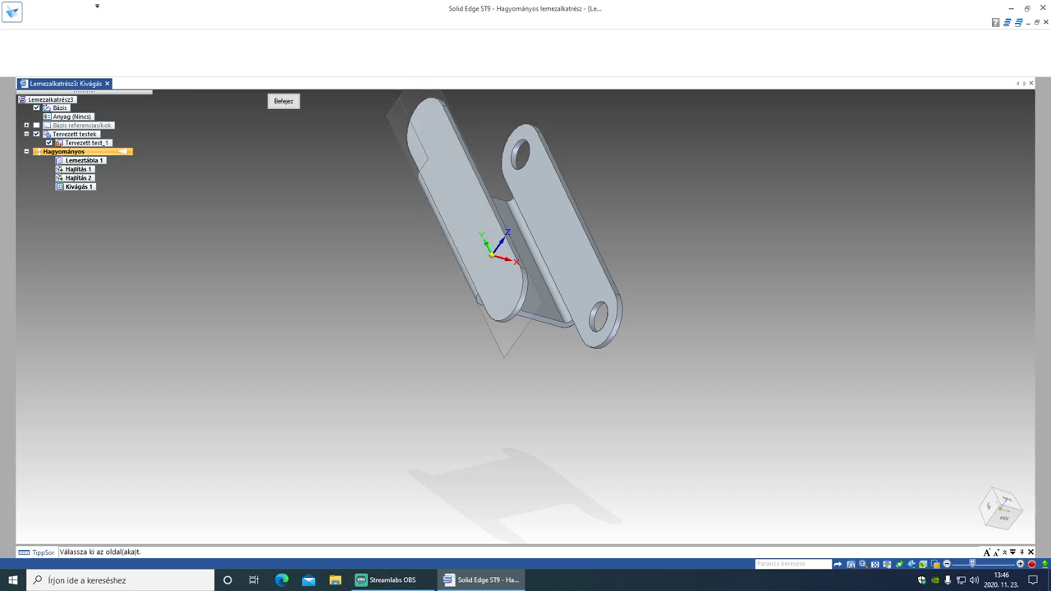
pyautogui.click(558, 337)
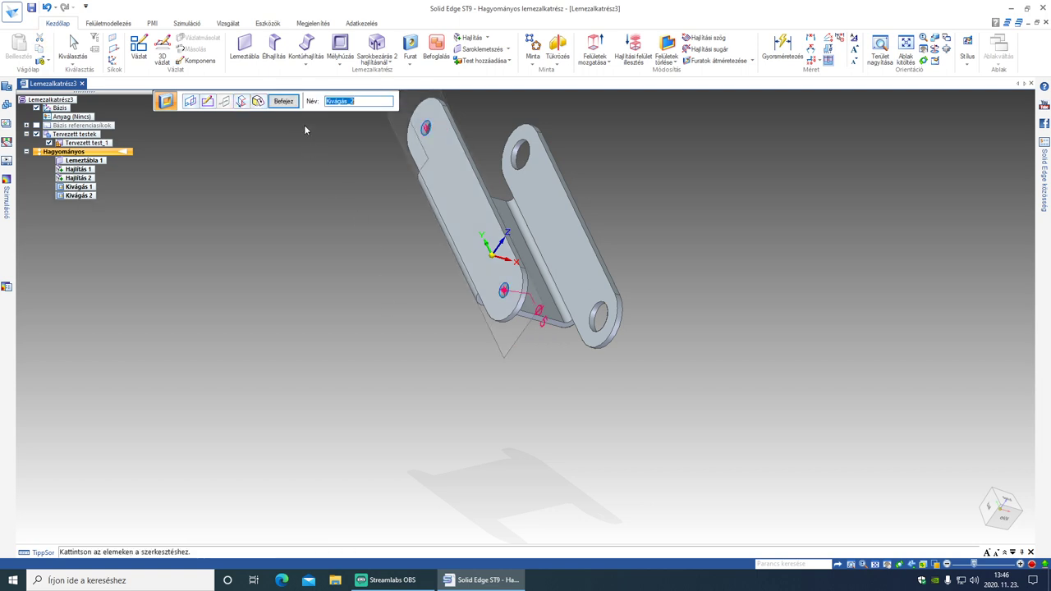
pyautogui.click(283, 101)
pyautogui.click(293, 105)
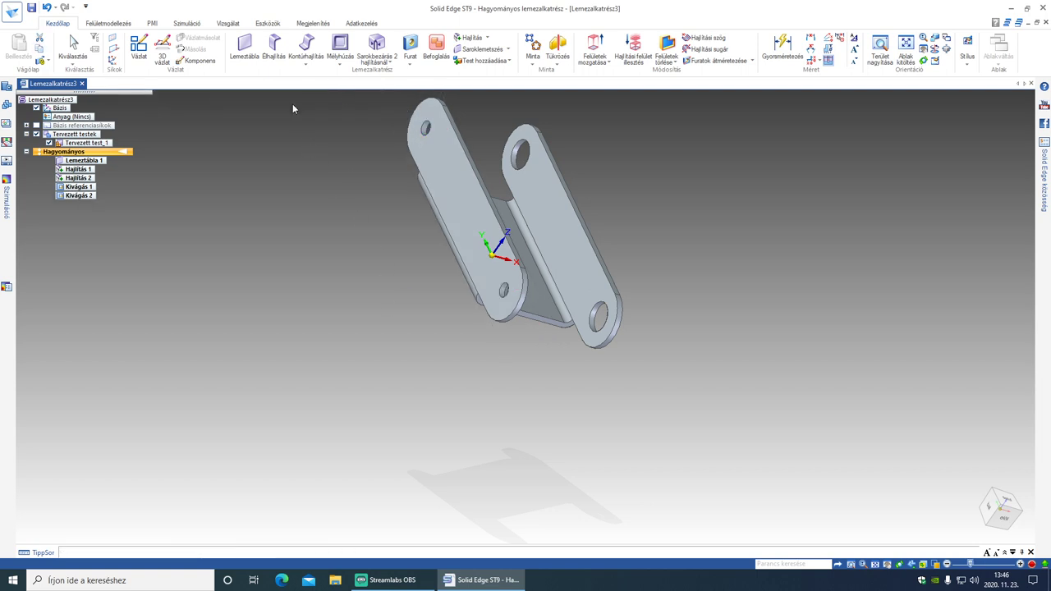
# Start a Dimple (Mélyhúzás) on the base plate's inner face and sketch a 20 by 40 mm rectangle centred on the origin.
pyautogui.click(476, 296)
pyautogui.moveTo(664, 401); pyautogui.dragTo(639, 378, button='middle')
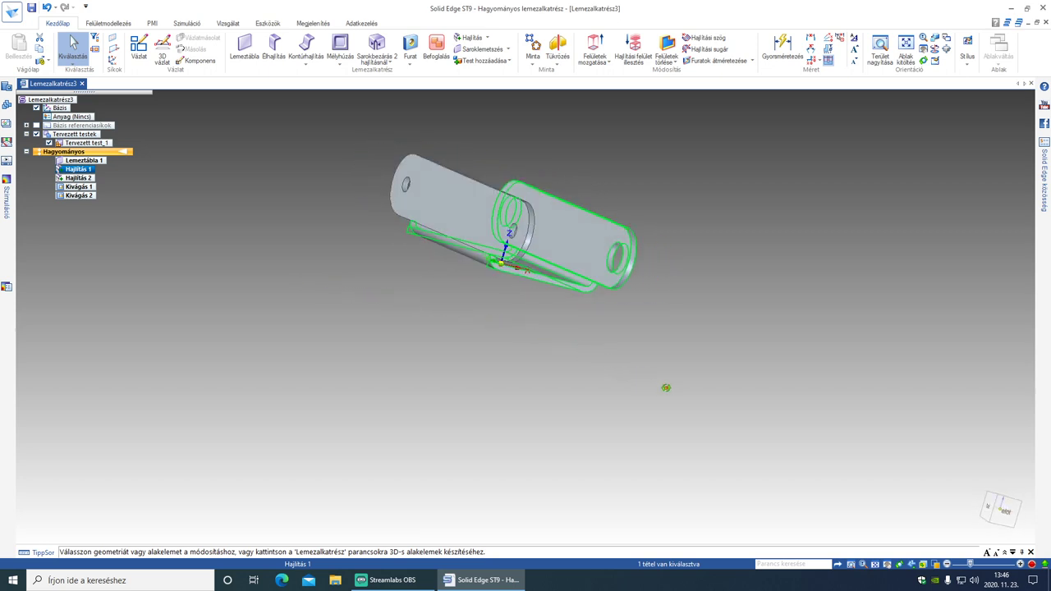
pyautogui.moveTo(553, 366); pyautogui.dragTo(317, 416, button='middle')
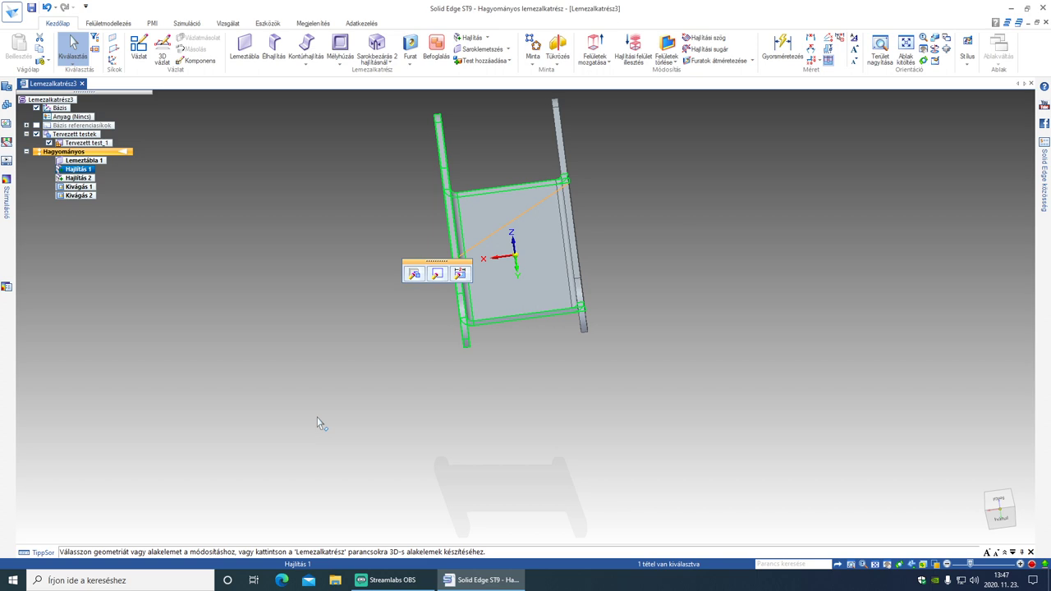
pyautogui.moveTo(291, 321); pyautogui.dragTo(287, 290, button='middle')
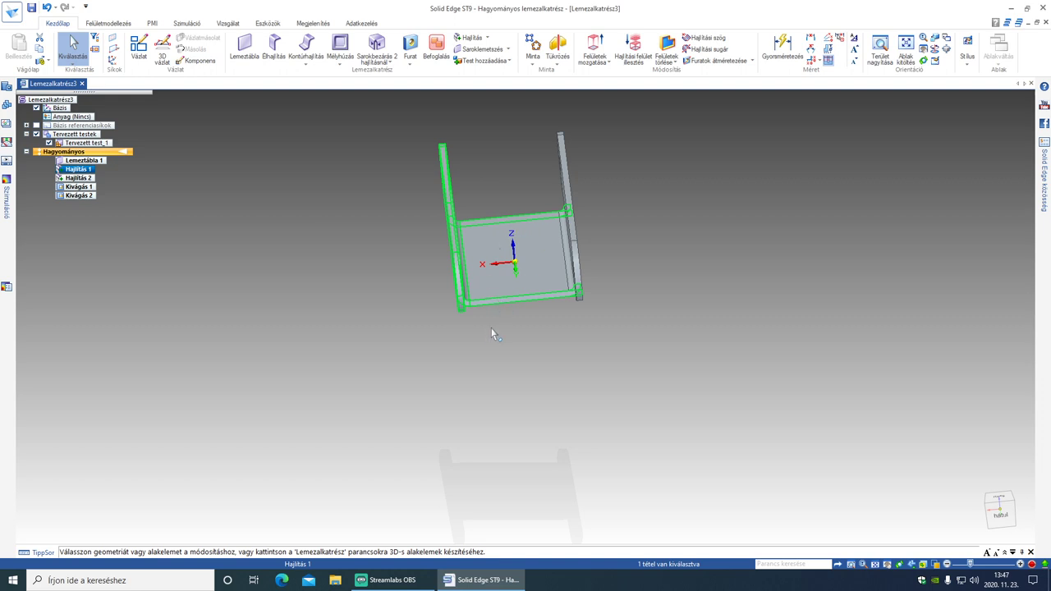
pyautogui.click(346, 47)
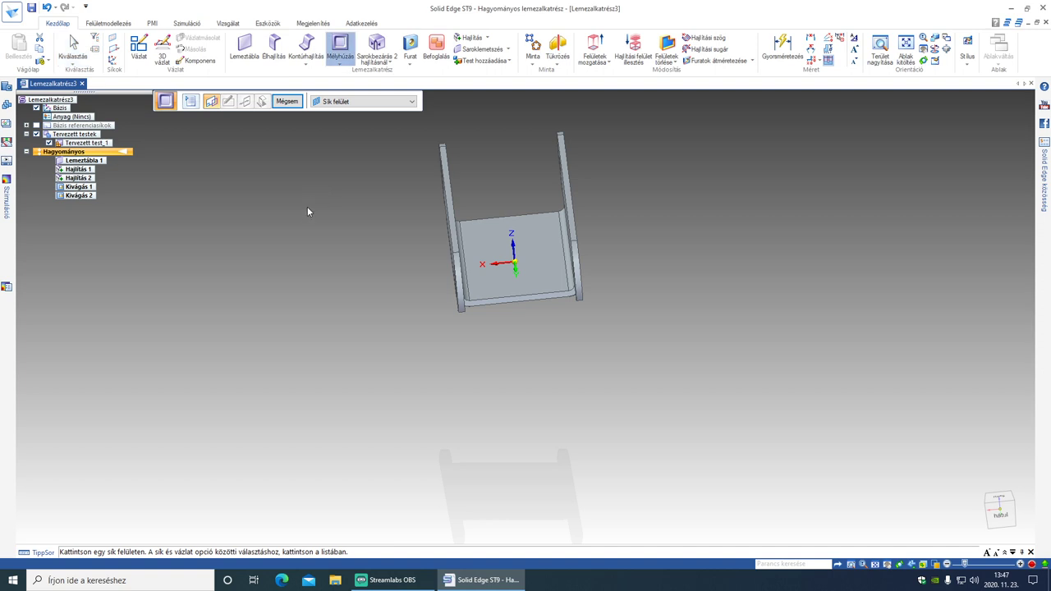
pyautogui.click(536, 275)
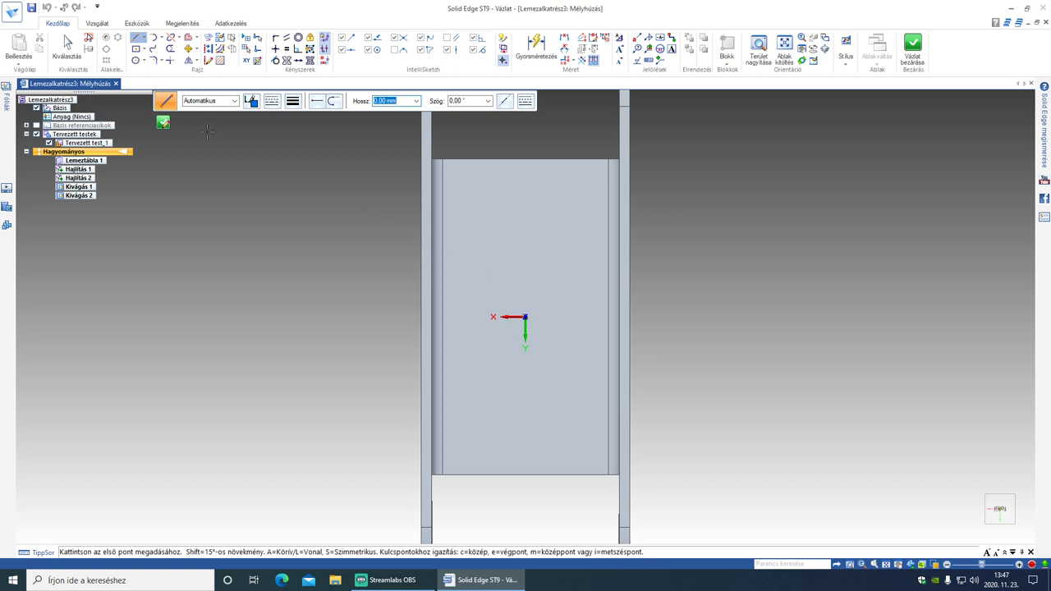
pyautogui.click(136, 48)
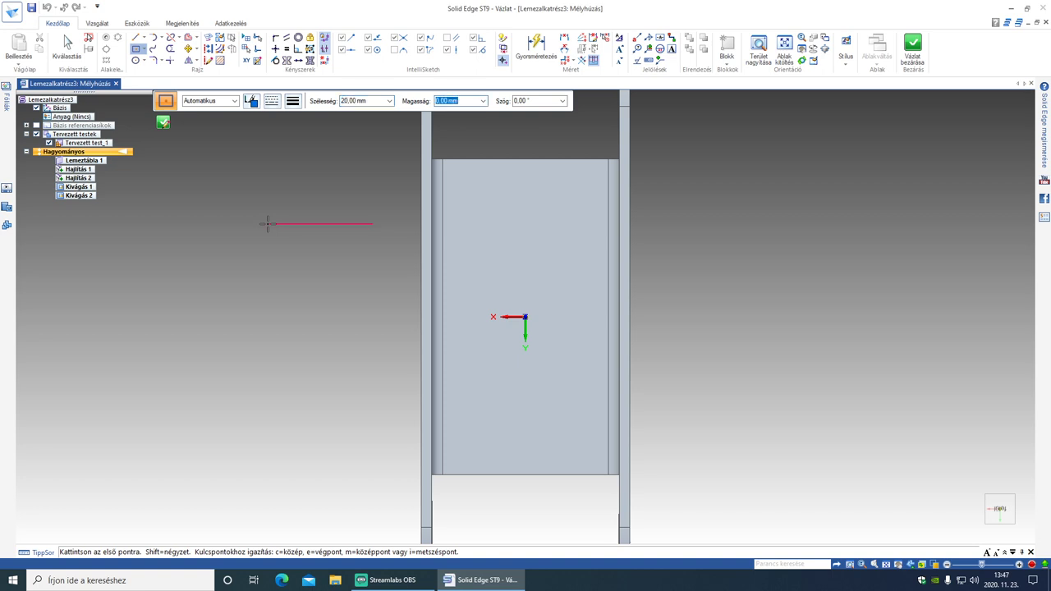
pyautogui.press('Tab')
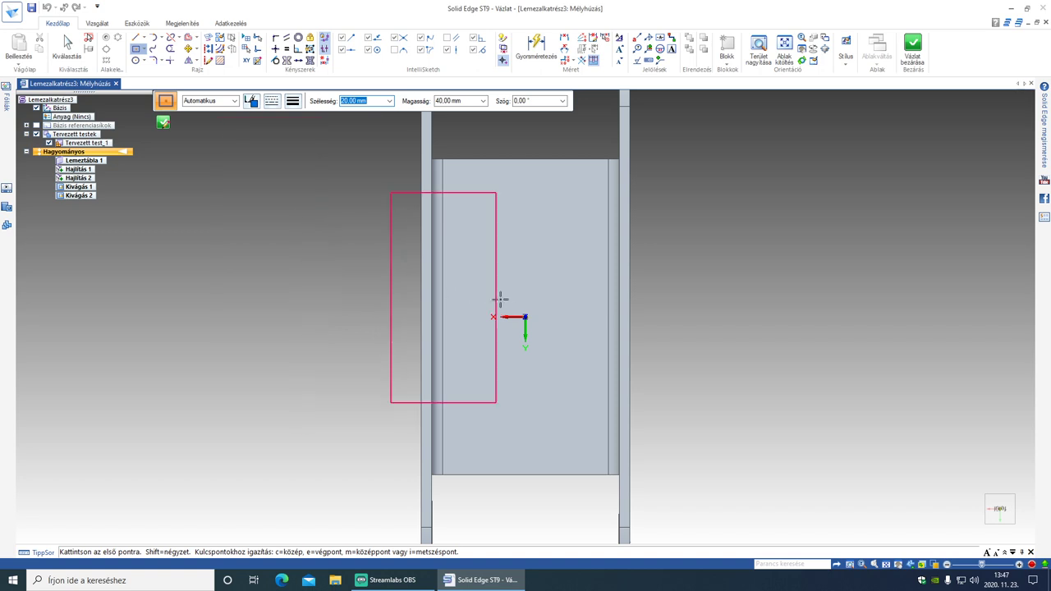
pyautogui.click(526, 317)
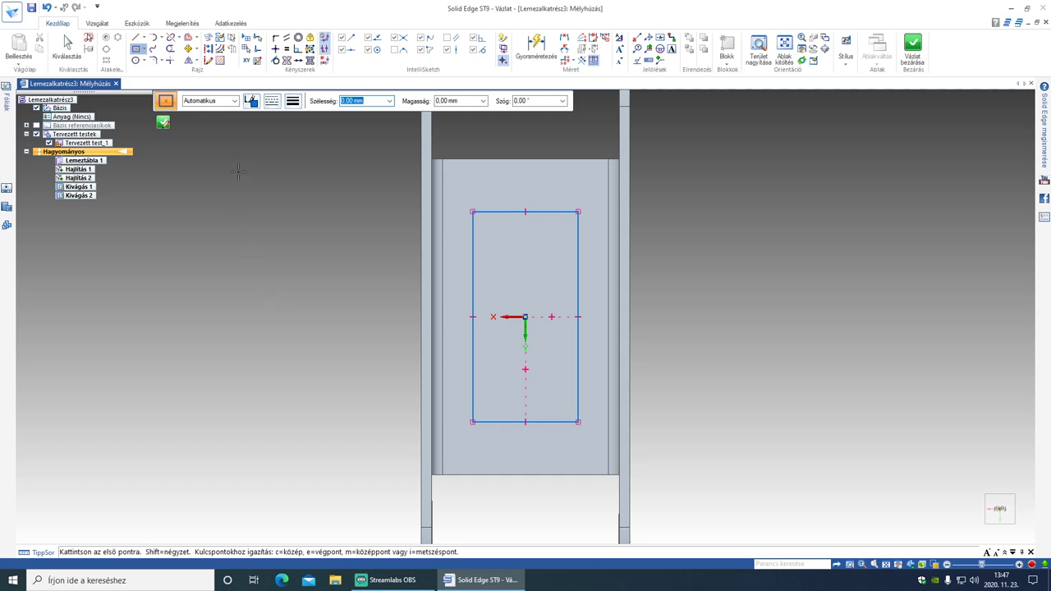
# Round all four corners of the dimple's rectangular profile with 5 mm radius fillets.
pyautogui.click(154, 62)
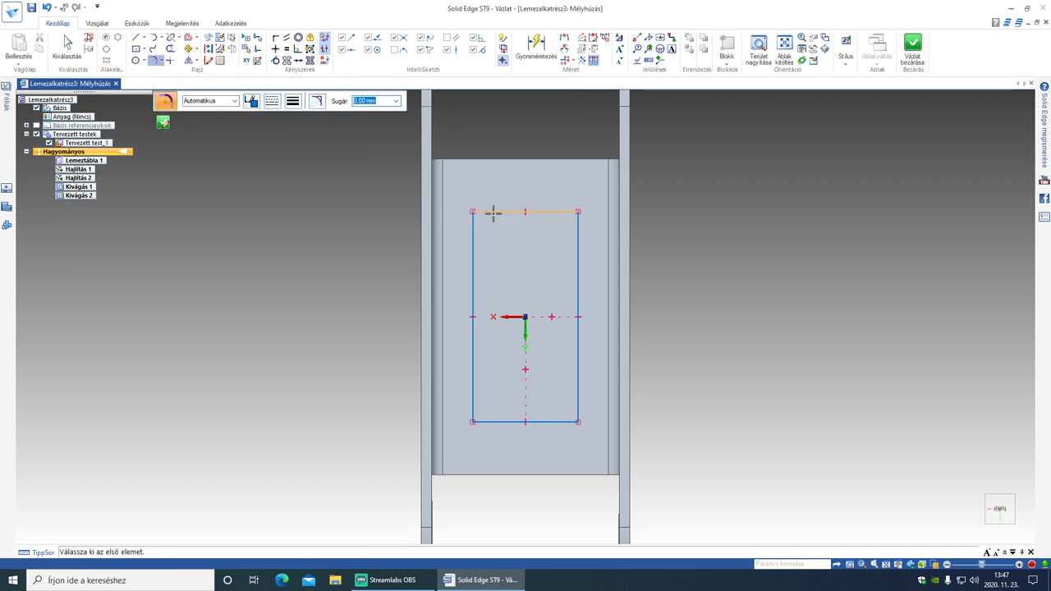
pyautogui.write('5')
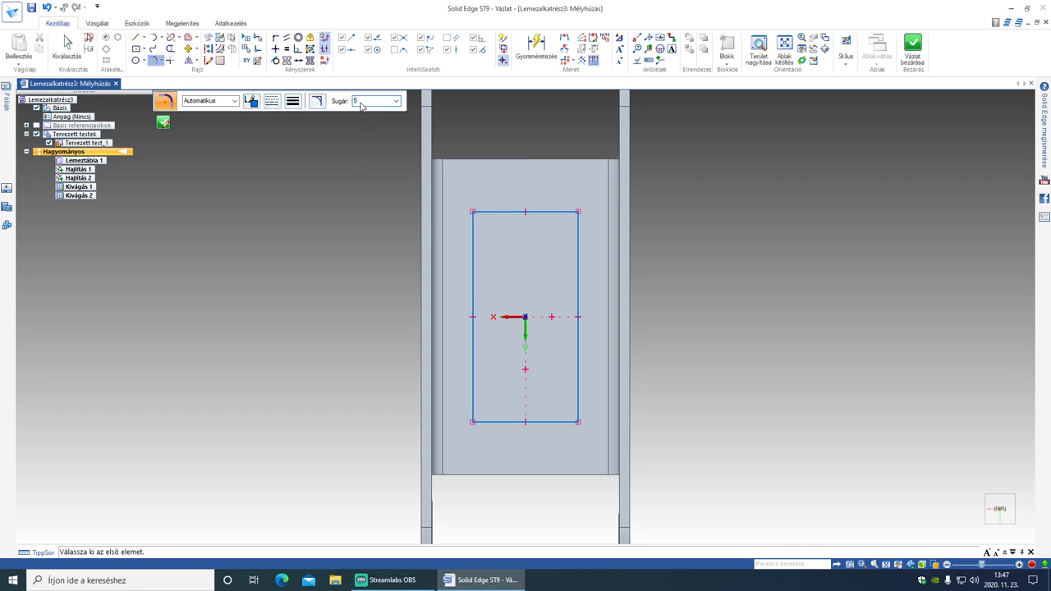
pyautogui.press('Return')
pyautogui.click(488, 211)
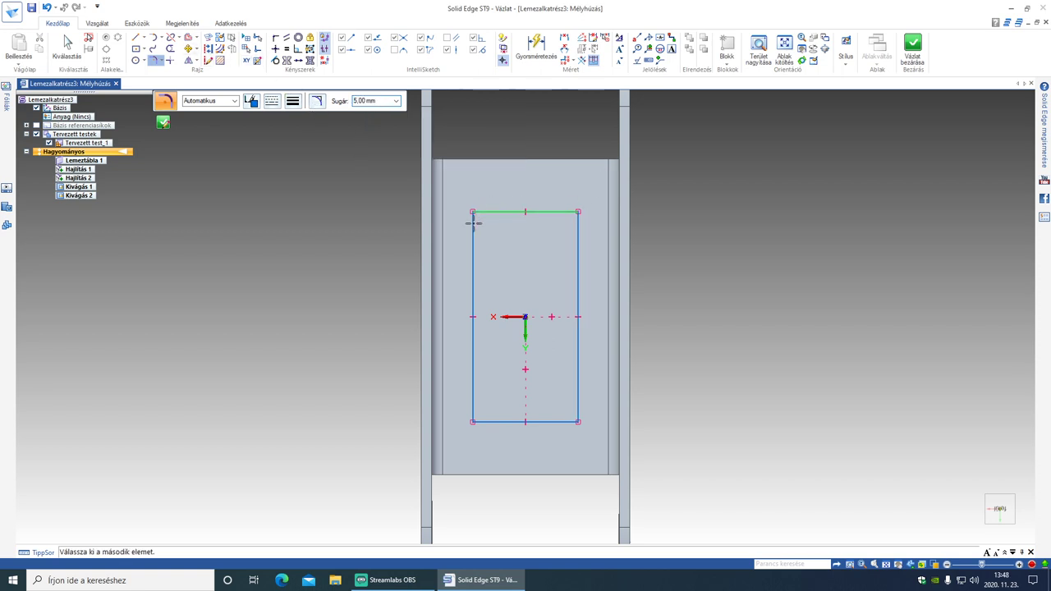
pyautogui.click(474, 223)
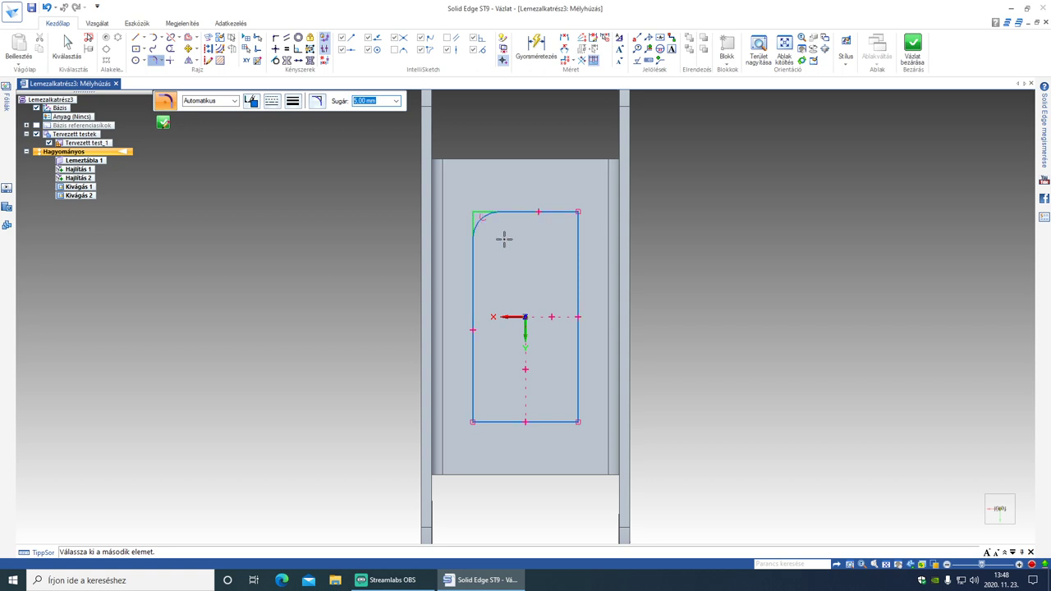
pyautogui.click(473, 412)
pyautogui.click(486, 422)
pyautogui.click(573, 421)
pyautogui.click(577, 275)
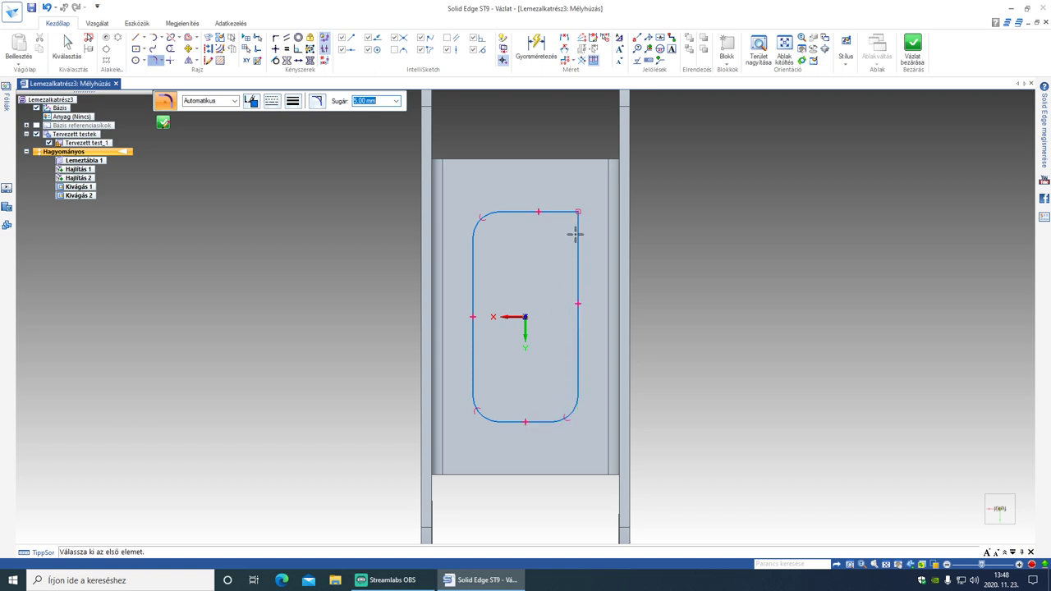
pyautogui.click(577, 230)
pyautogui.click(562, 221)
# Close the dimple's profile sketch and set a shallow depth to the inner side of the base plate.
pyautogui.click(164, 123)
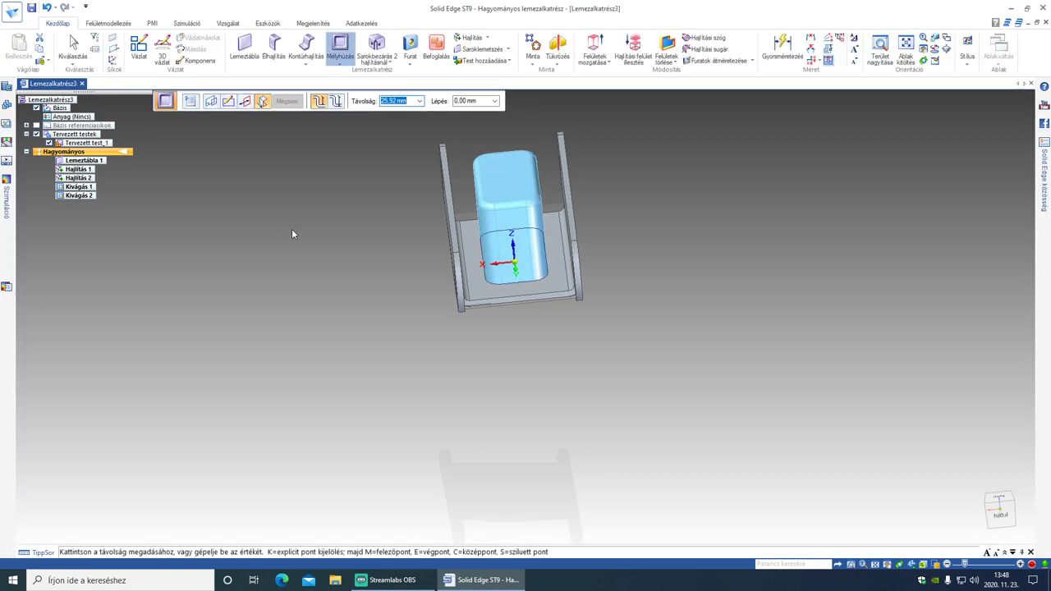
pyautogui.click(291, 234)
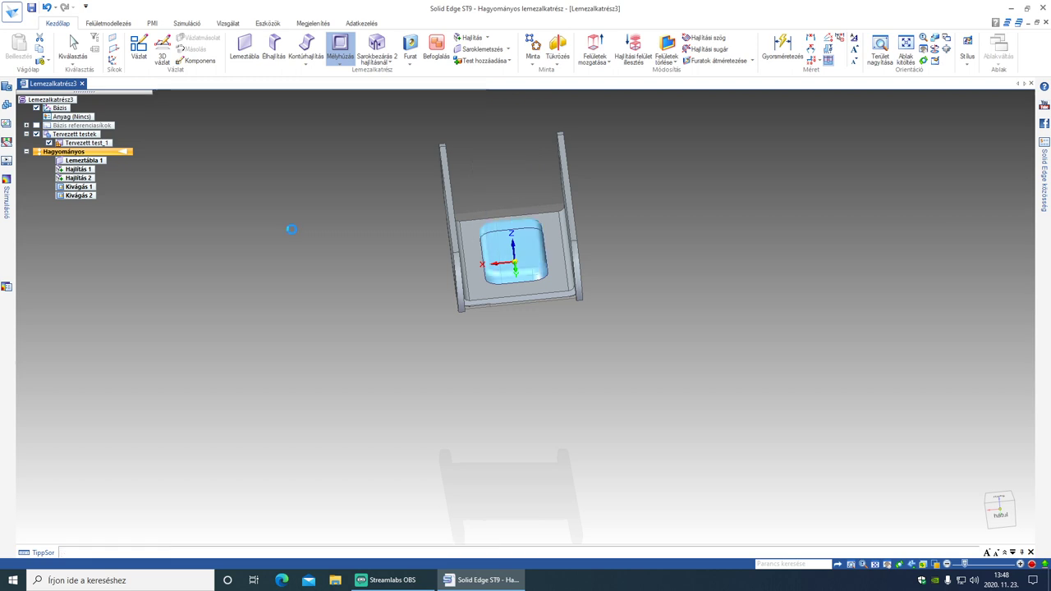
pyautogui.press('Return')
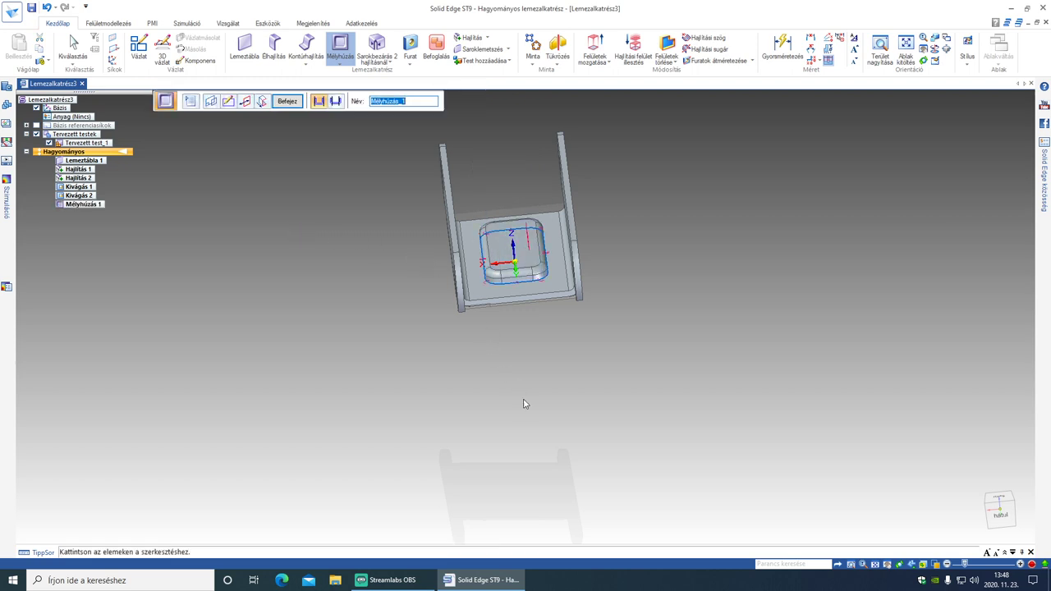
pyautogui.moveTo(564, 356); pyautogui.dragTo(450, 229, button='middle')
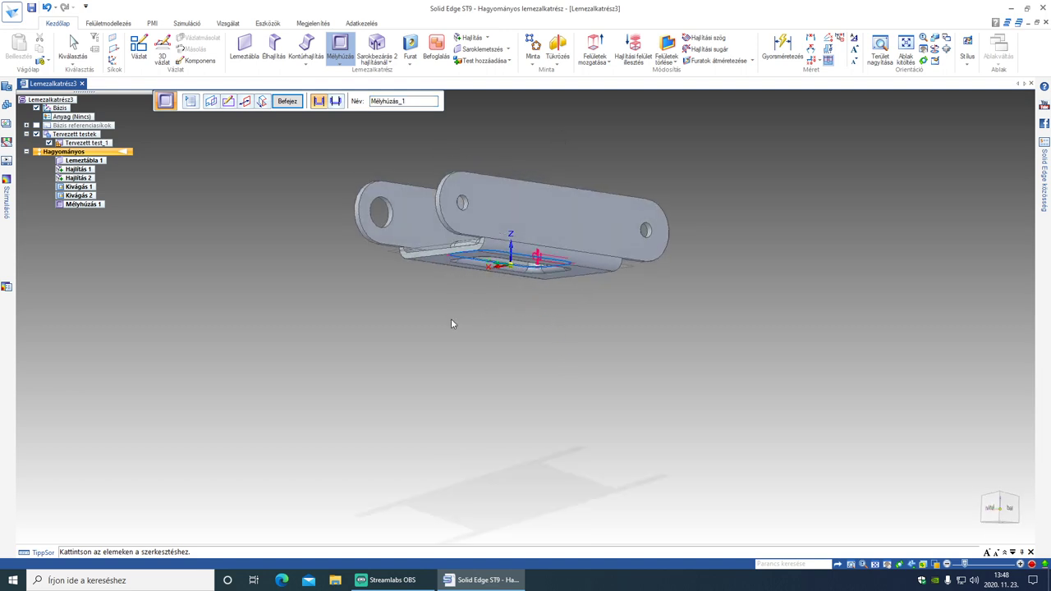
# Redefine the dimple's side direction toward the inside of the rounded rectangular profile.
pyautogui.click(246, 101)
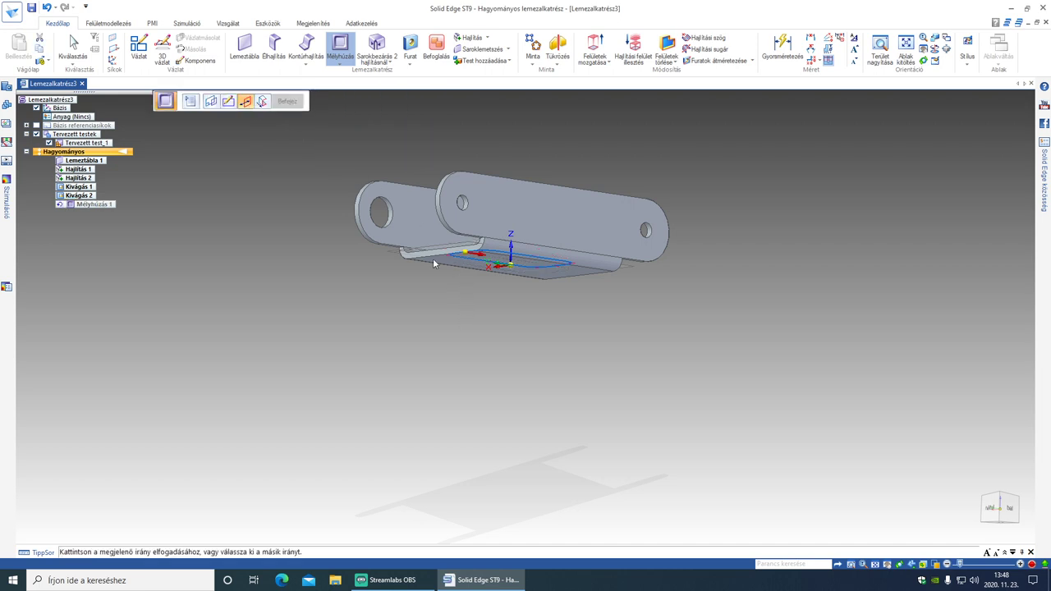
pyautogui.moveTo(418, 175); pyautogui.dragTo(450, 289, button='middle')
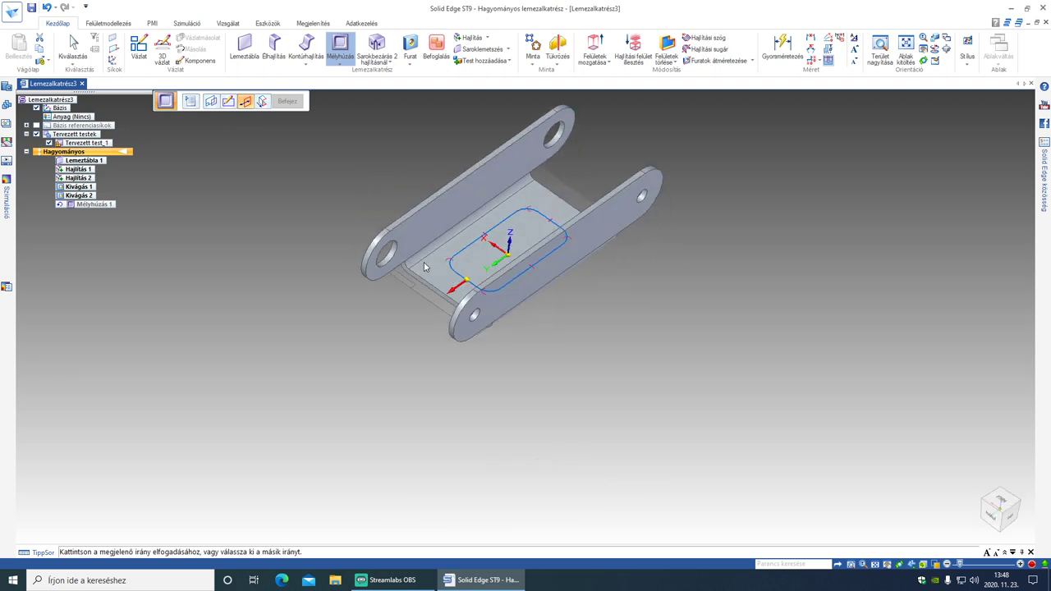
pyautogui.click(529, 241)
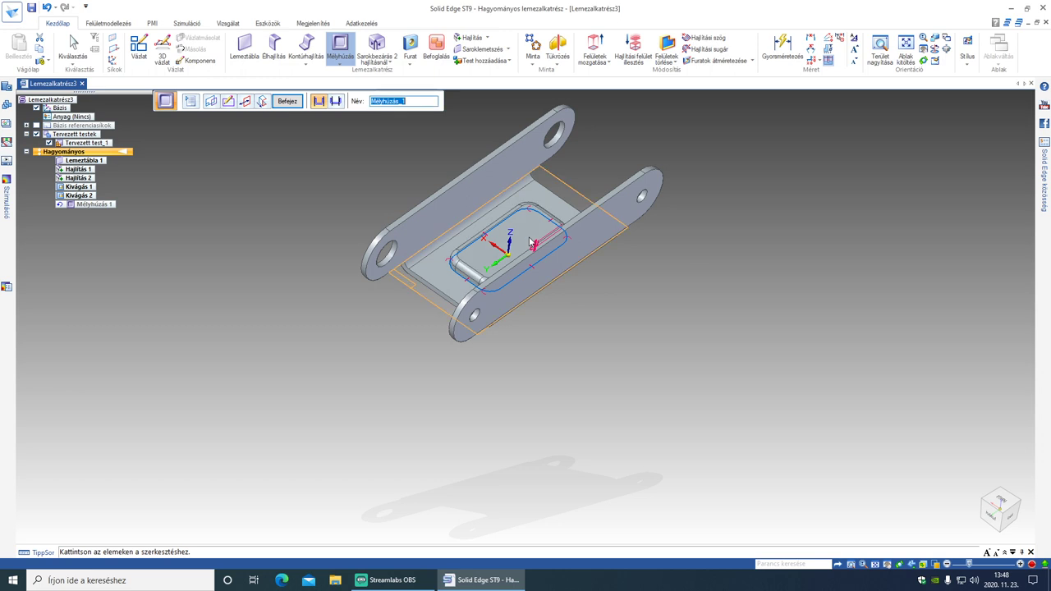
pyautogui.moveTo(570, 354); pyautogui.dragTo(510, 327, button='middle')
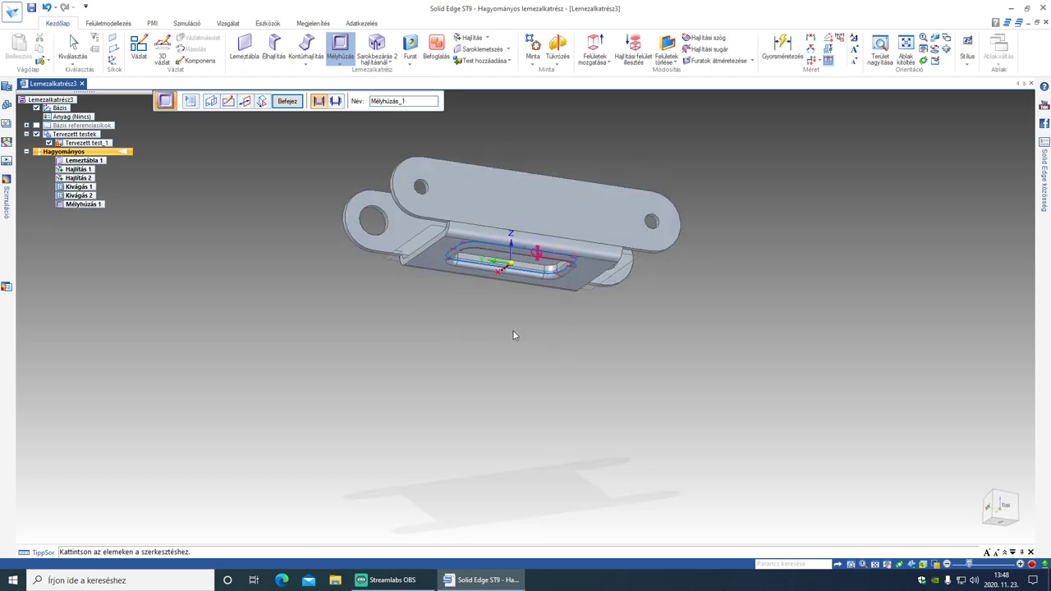
# Redirect the dimple's depth toward the underside of the base plate, finish the feature and leave the Dimple command.
pyautogui.click(263, 101)
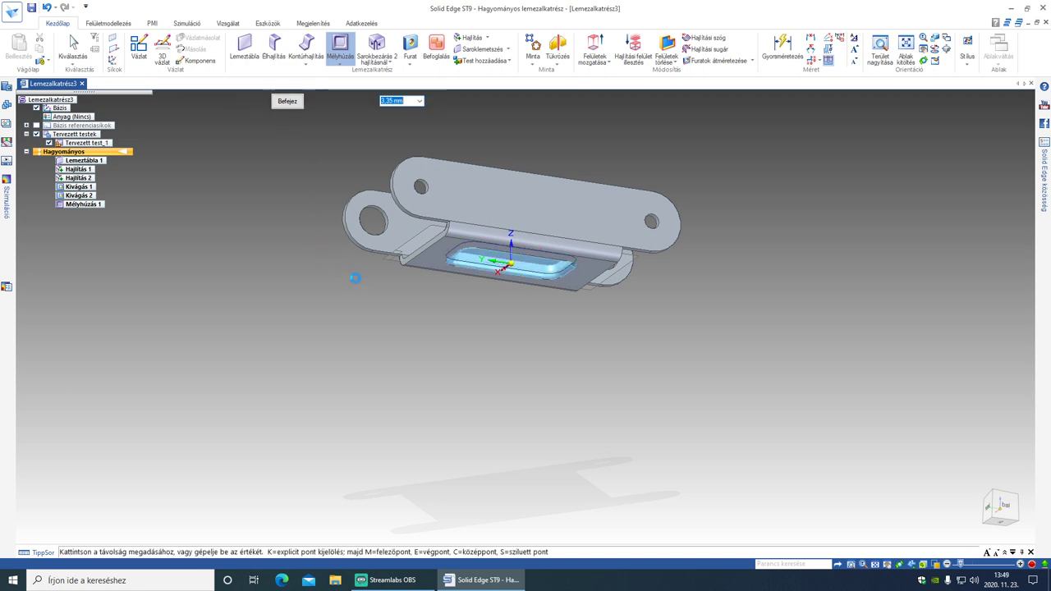
pyautogui.click(425, 303)
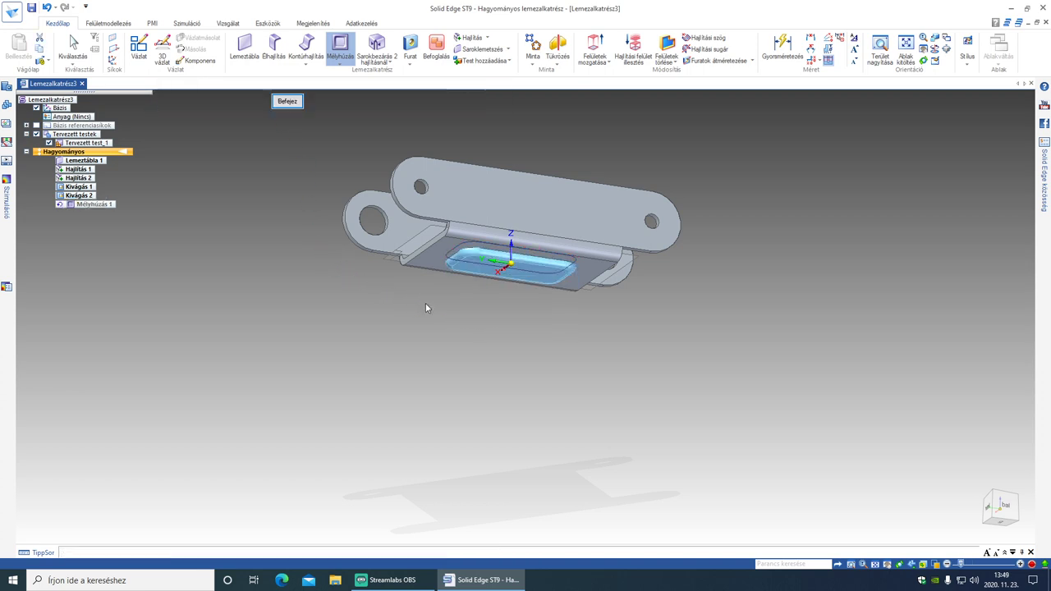
pyautogui.click(301, 101)
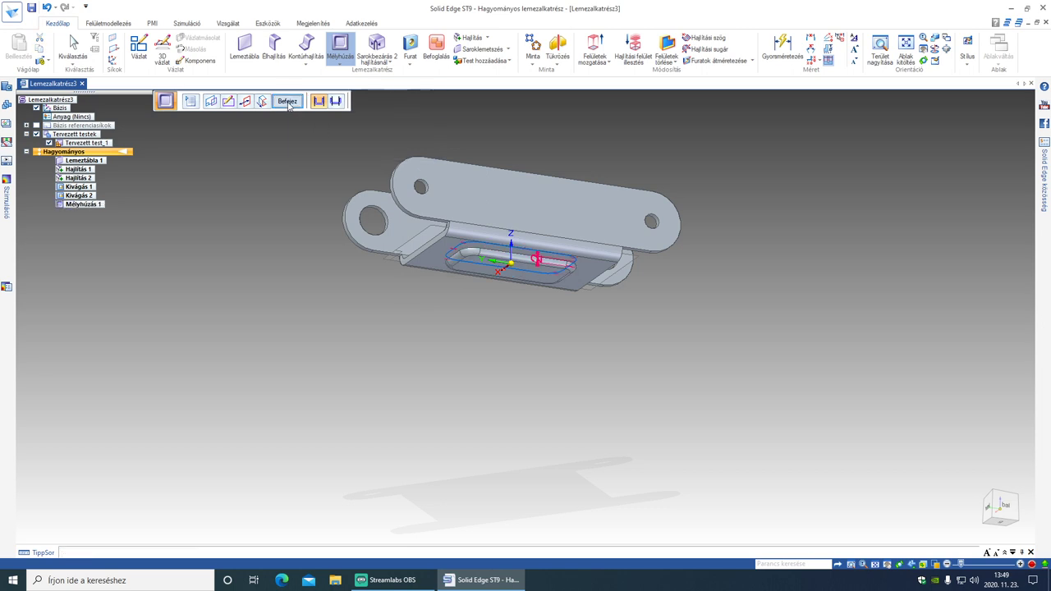
pyautogui.moveTo(598, 155)
pyautogui.mouseDown(button='middle')
pyautogui.moveTo(579, 206)
pyautogui.moveTo(571, 310)
pyautogui.mouseUp(button='middle')
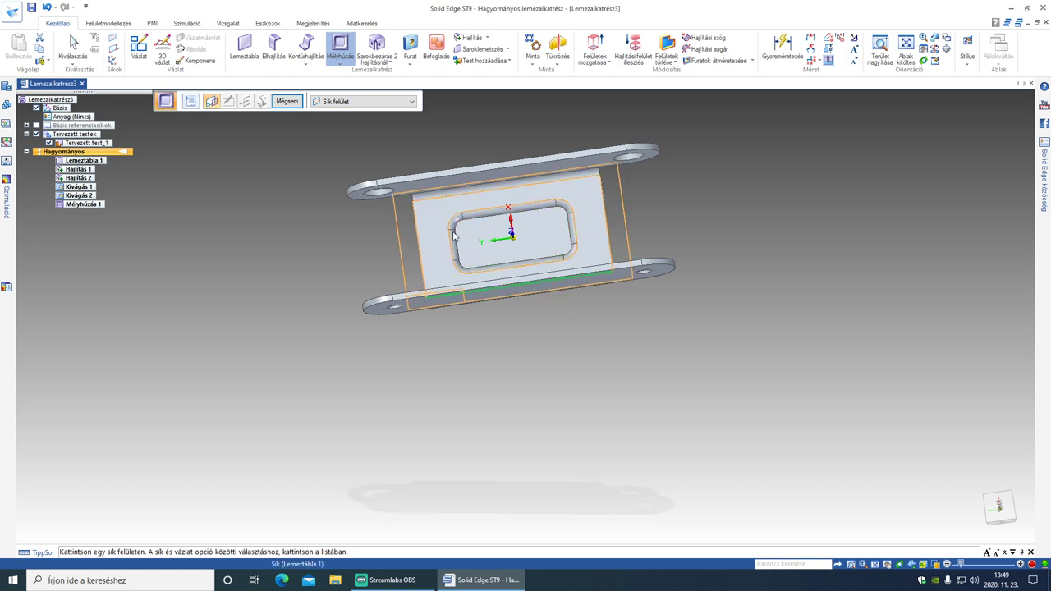
pyautogui.moveTo(634, 225)
pyautogui.mouseDown(button='middle')
pyautogui.moveTo(430, 235)
pyautogui.moveTo(474, 249)
pyautogui.mouseUp(button='middle')
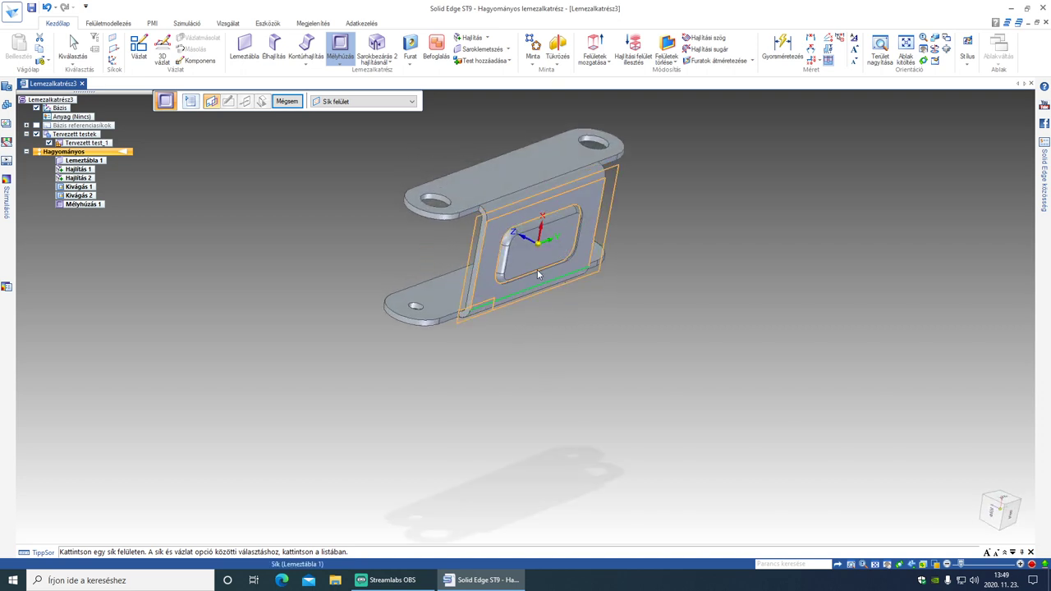
pyautogui.moveTo(305, 184); pyautogui.dragTo(417, 146, button='middle')
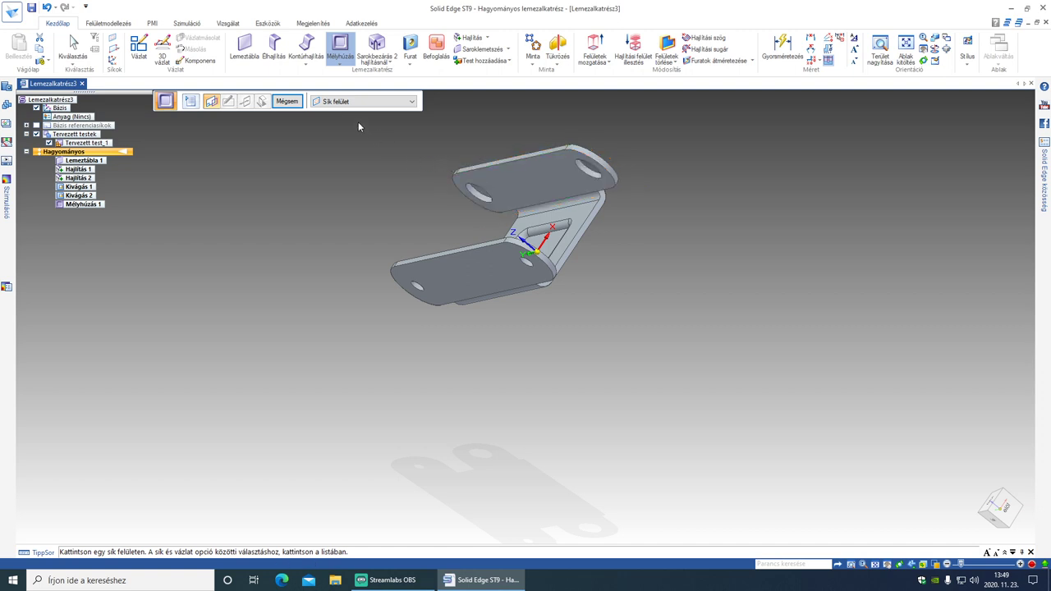
pyautogui.click(287, 101)
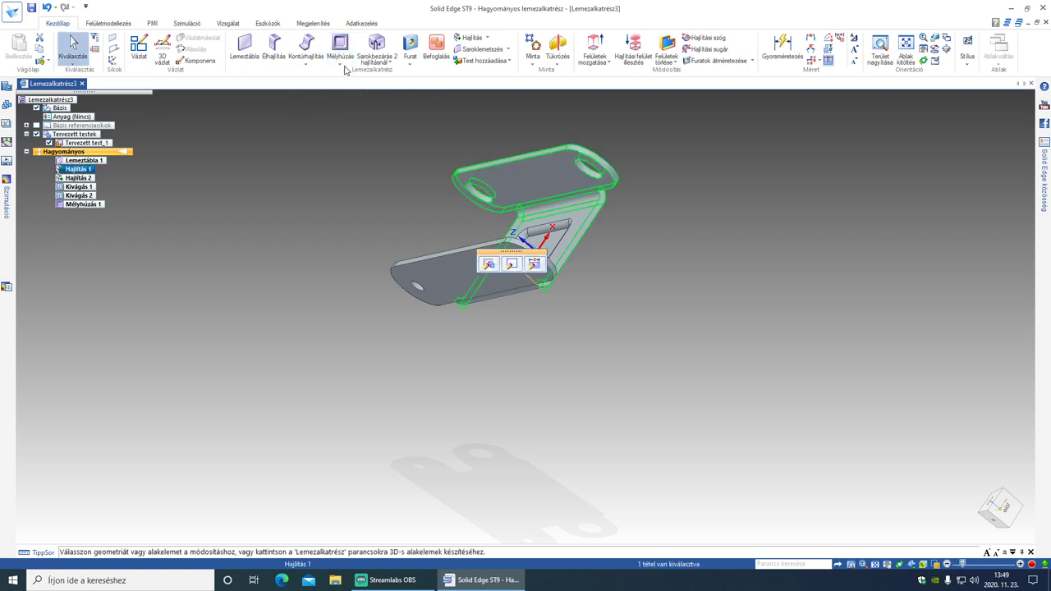
# Start a Bead (Mélynyomott borda) on the outer face of the flange with 5 mm holes and sketch a 50 mm horizontal line level with the hole centres.
pyautogui.click(342, 65)
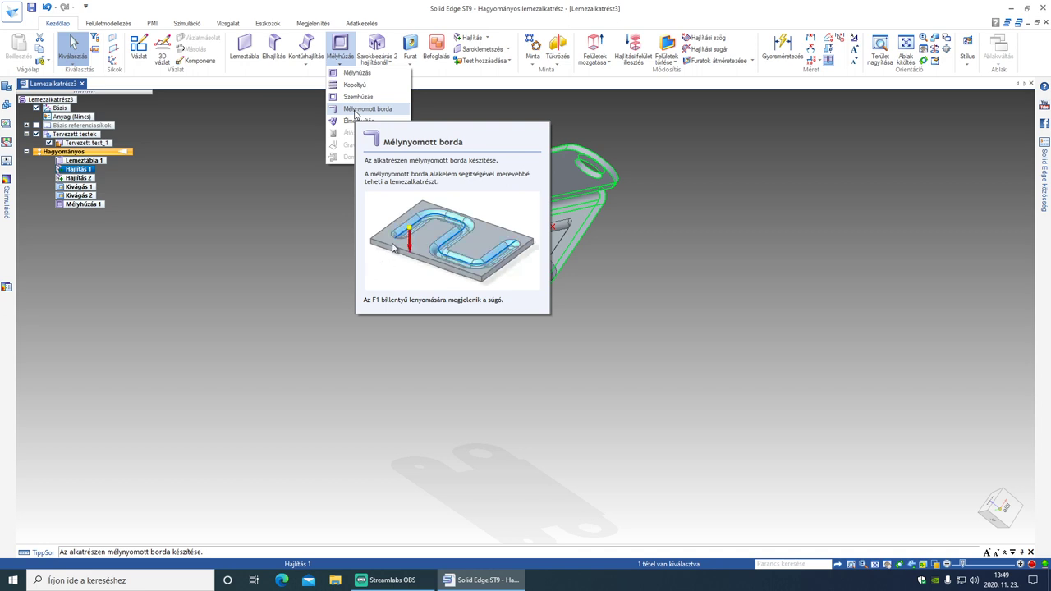
pyautogui.click(356, 112)
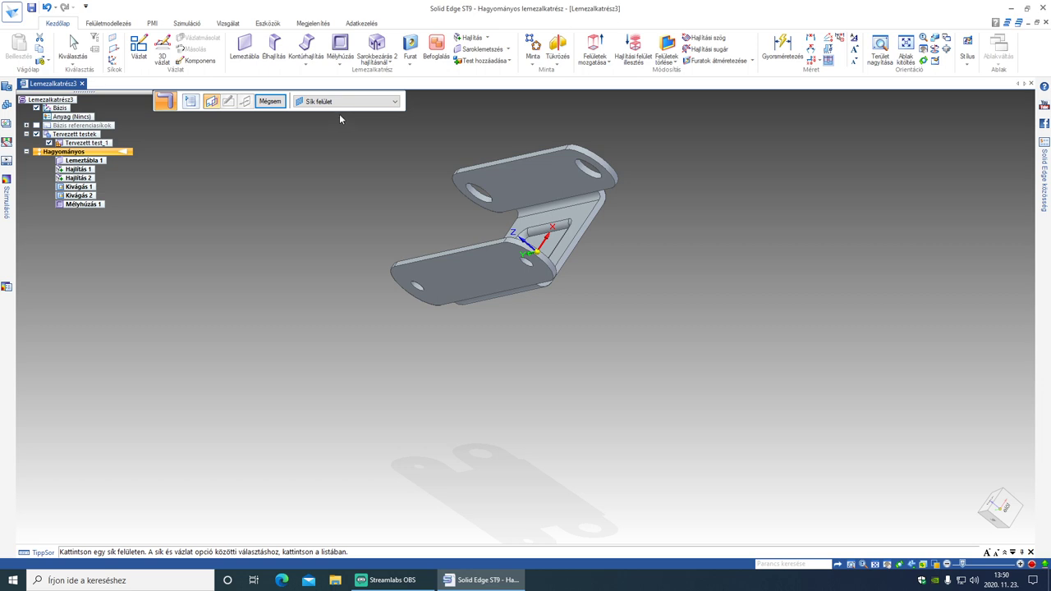
pyautogui.click(455, 273)
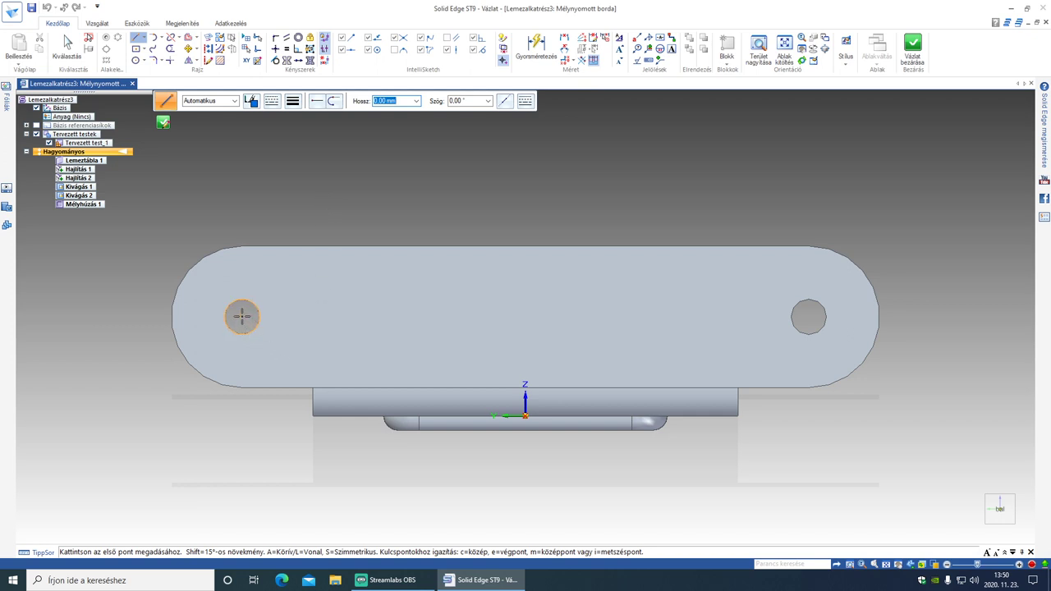
pyautogui.click(299, 317)
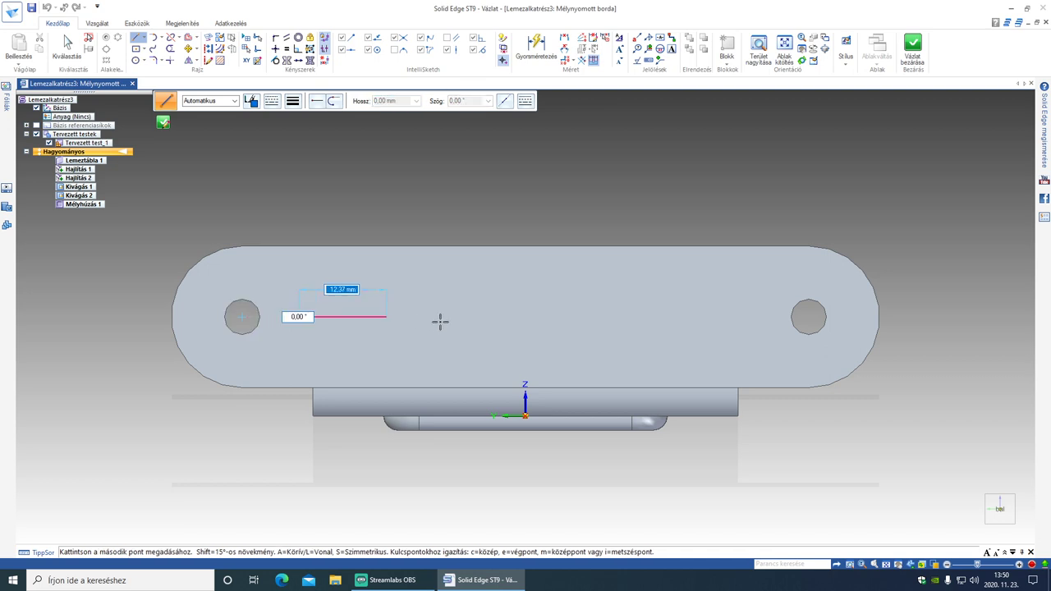
pyautogui.write('50')
pyautogui.press('Tab')
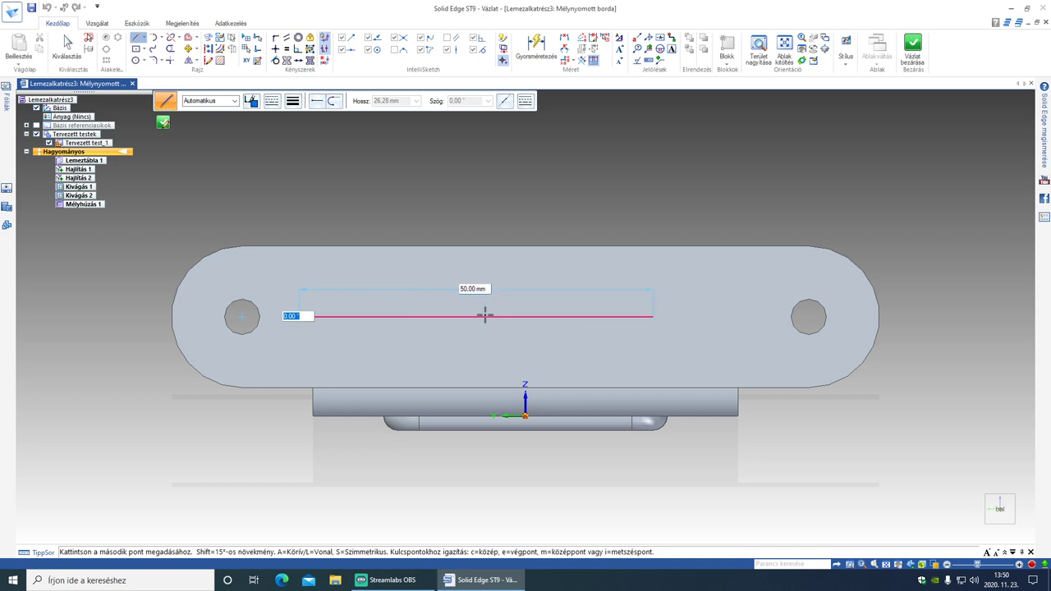
pyautogui.press('Return')
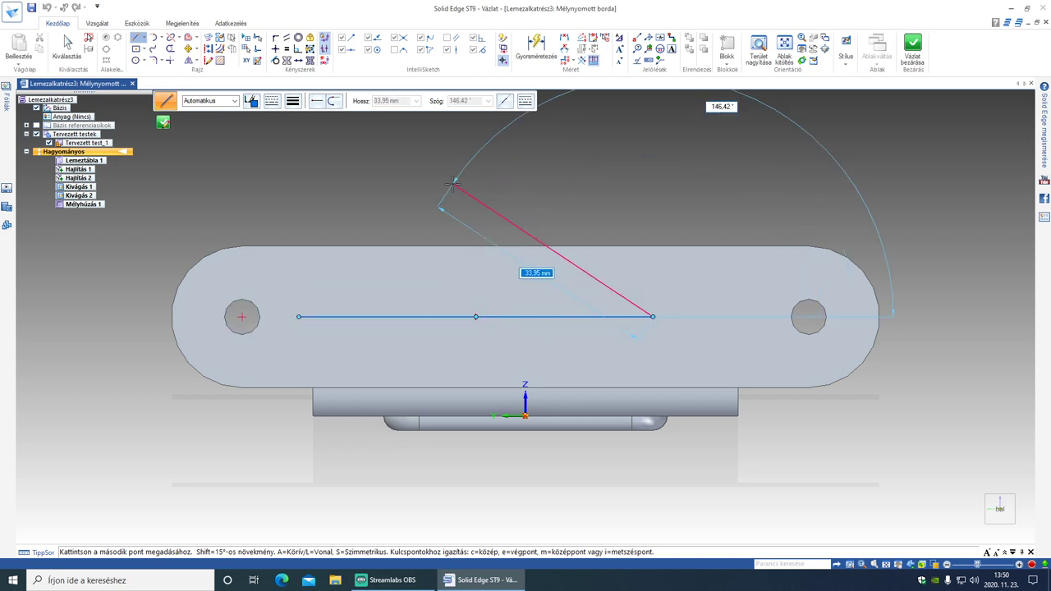
pyautogui.rightClick(452, 181)
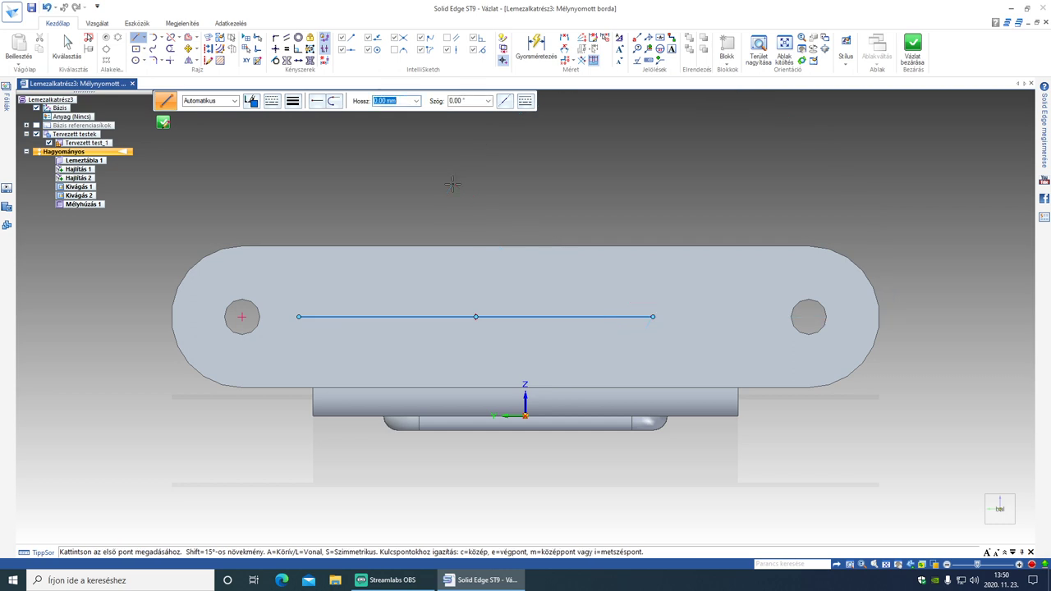
# Dimension the bead line's length at 50 mm.
pyautogui.click(536, 49)
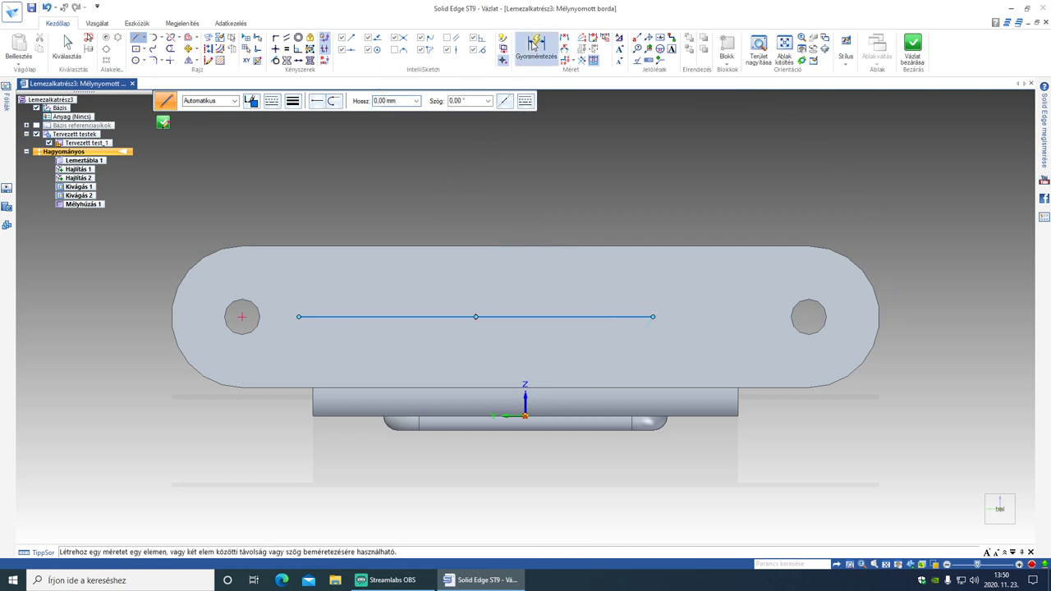
pyautogui.click(535, 315)
pyautogui.click(534, 280)
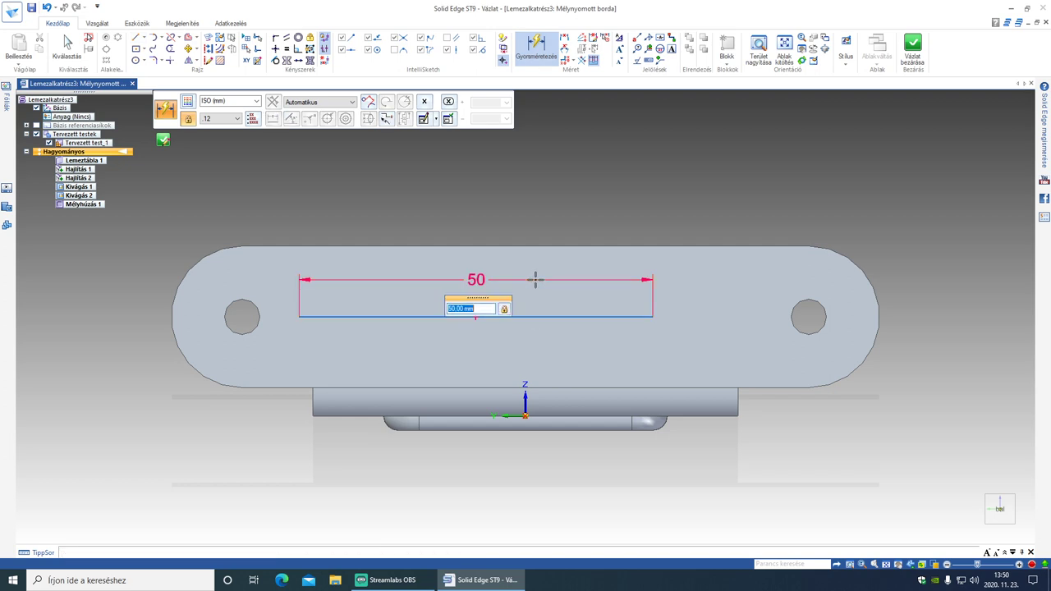
pyautogui.press('Return')
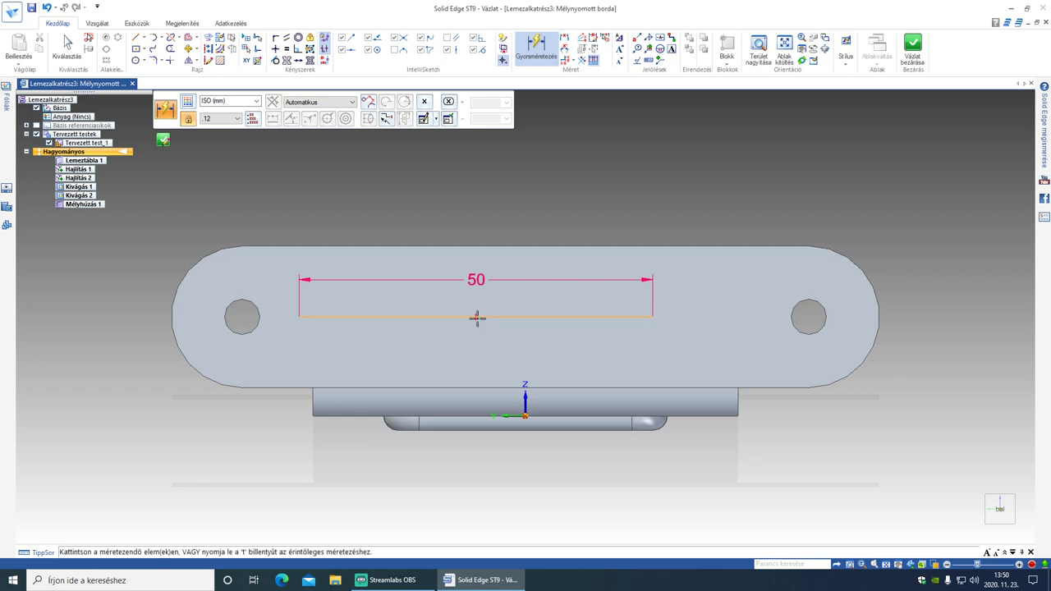
# Align the bead line's midpoint vertically with the origin using a Horizontal/Vertical constraint, and close the sketch.
pyautogui.click(274, 39)
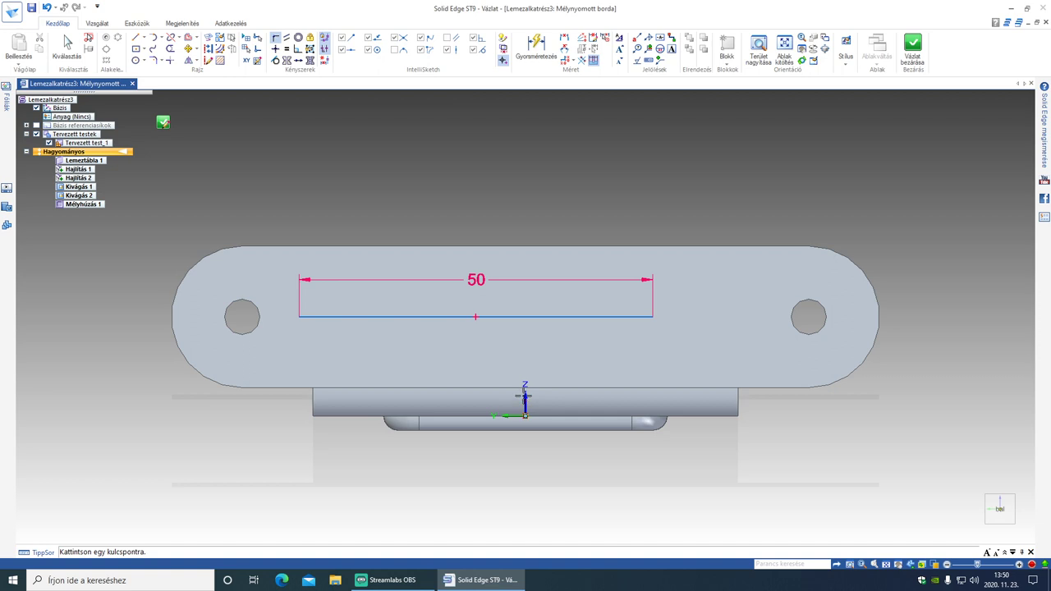
pyautogui.scroll(3, 523, 396)
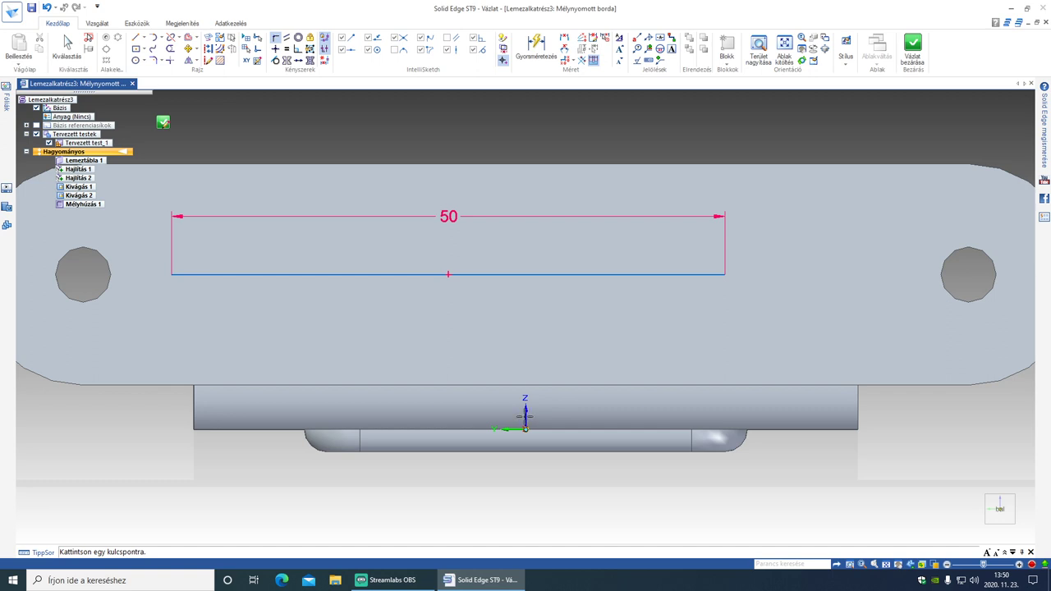
pyautogui.click(448, 274)
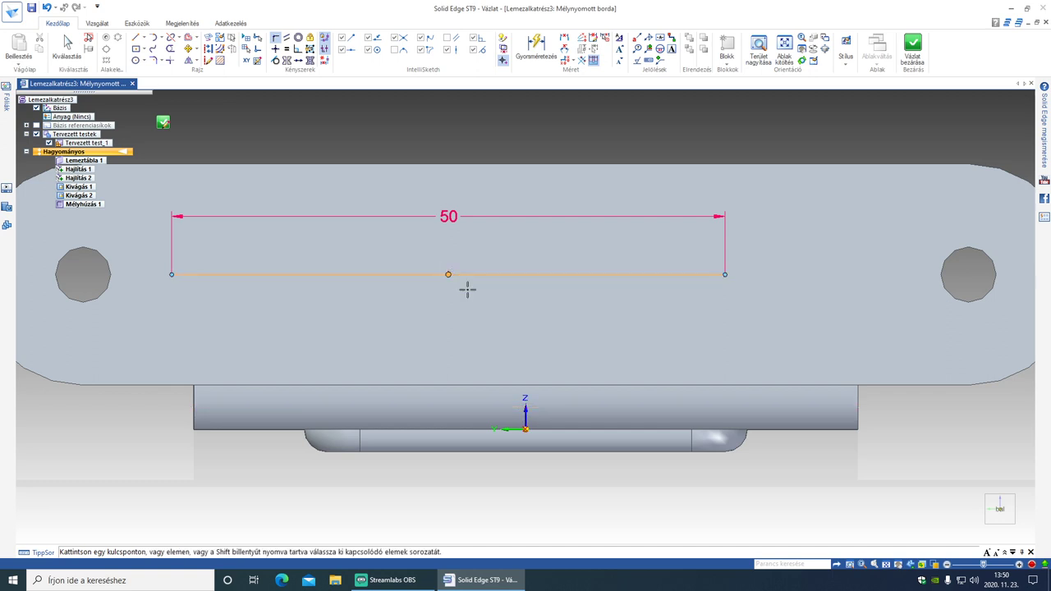
pyautogui.click(526, 417)
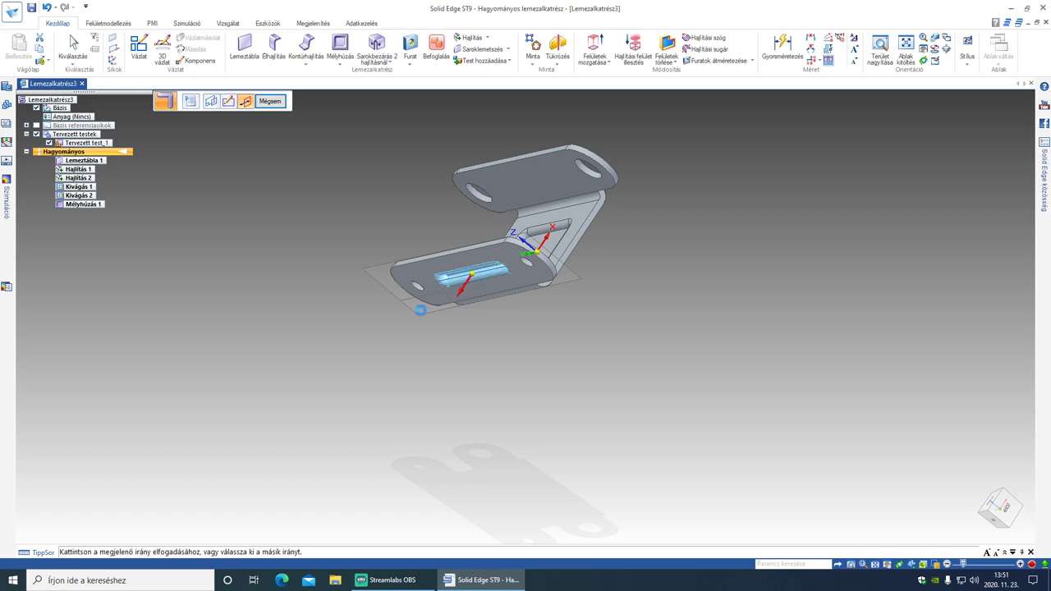
# Give the bead a U-alak cross-section with Vágott ends, direct it toward the inside of the bracket, and finish the feature.
pyautogui.click(192, 101)
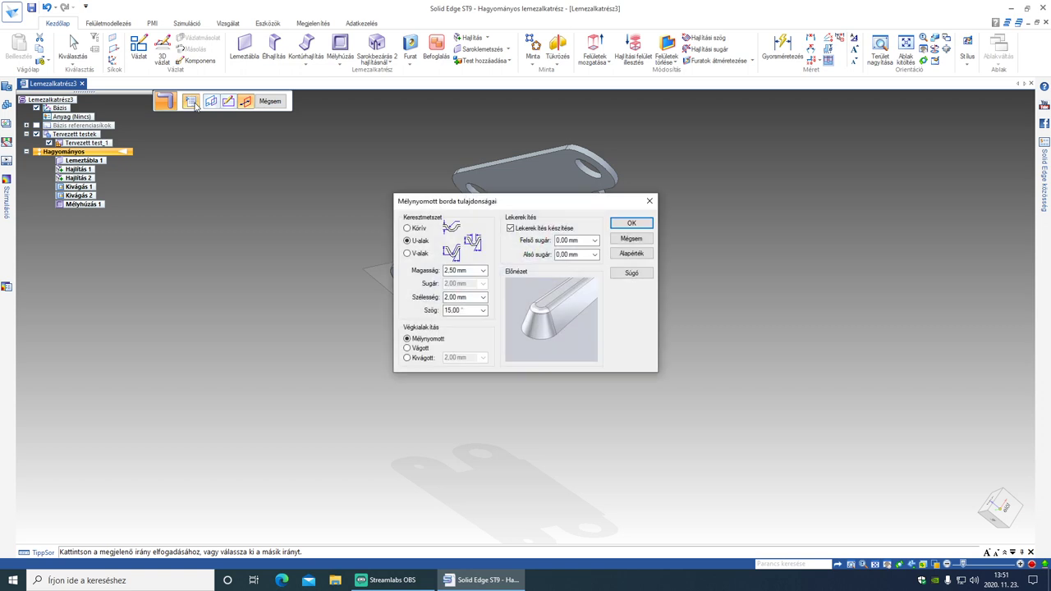
pyautogui.click(407, 229)
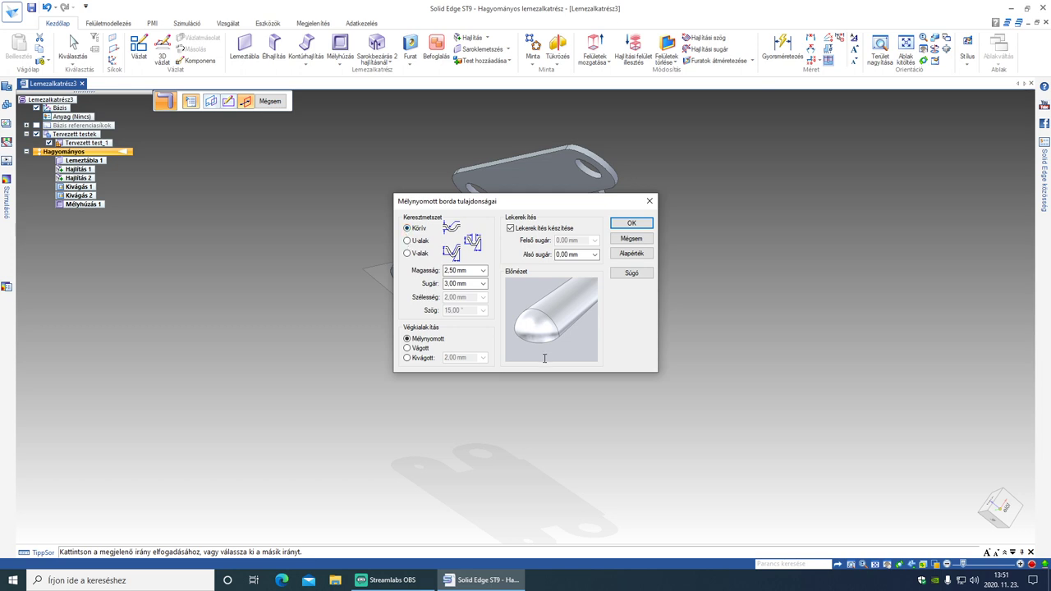
pyautogui.click(407, 240)
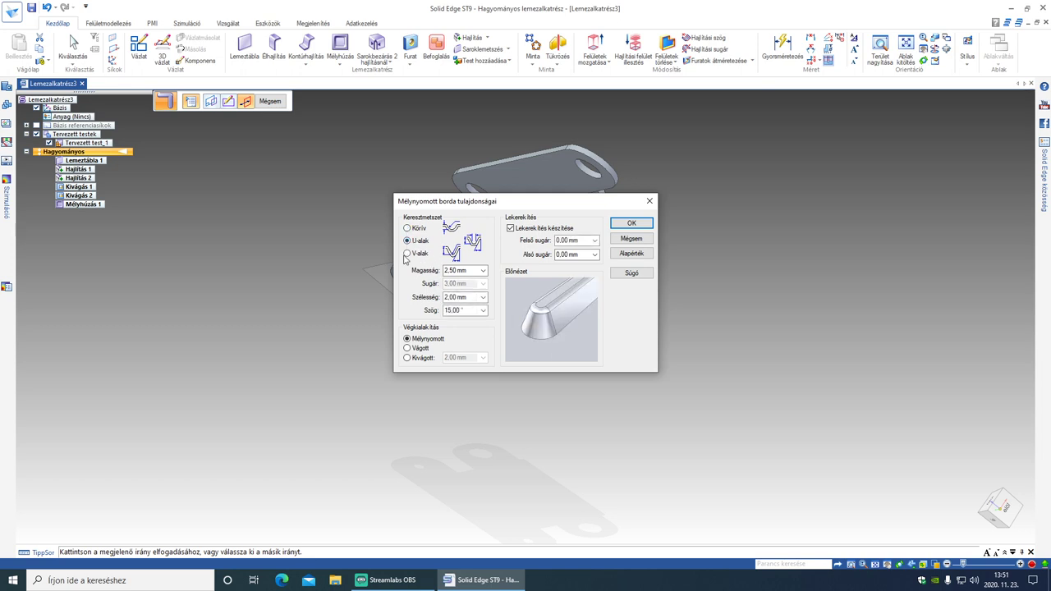
pyautogui.click(407, 253)
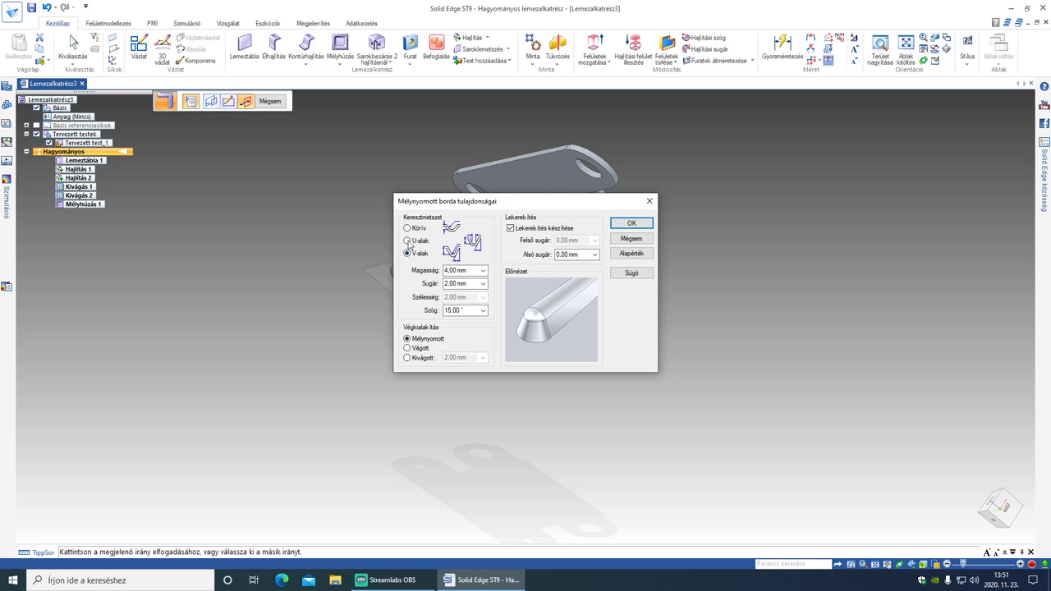
pyautogui.click(407, 241)
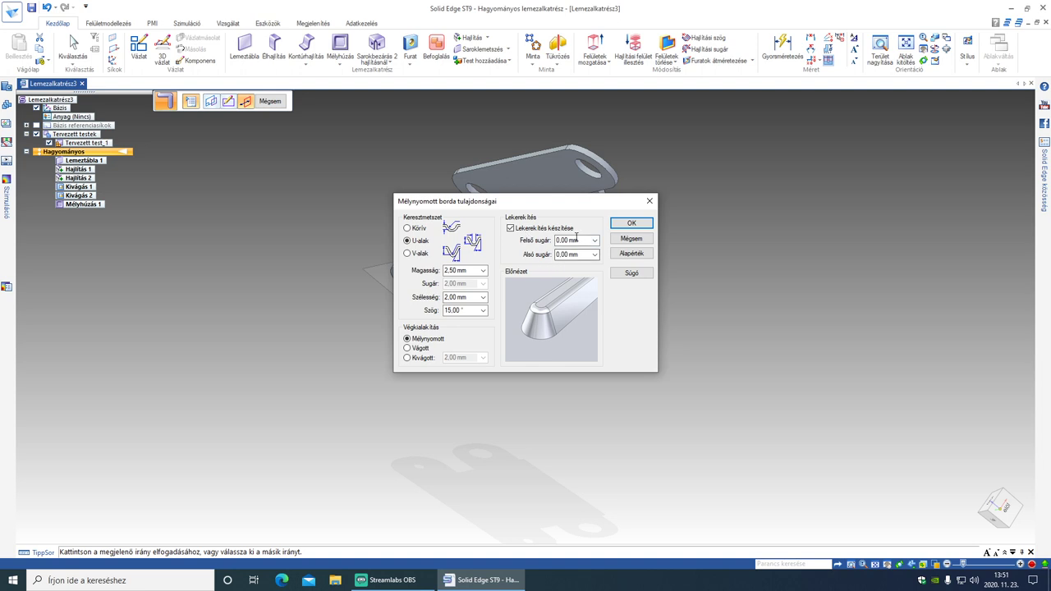
pyautogui.click(420, 348)
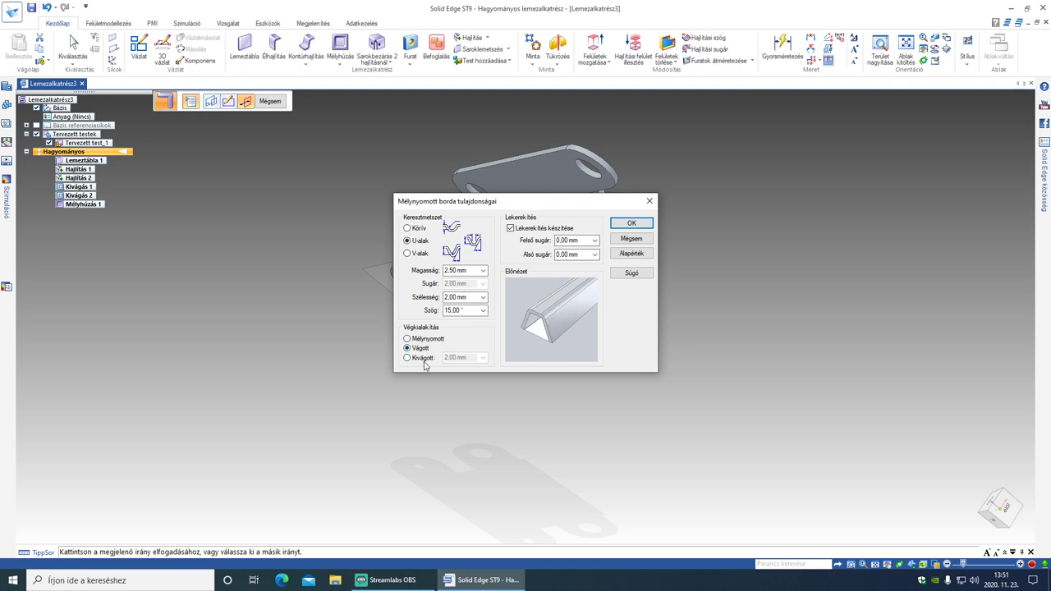
pyautogui.click(424, 359)
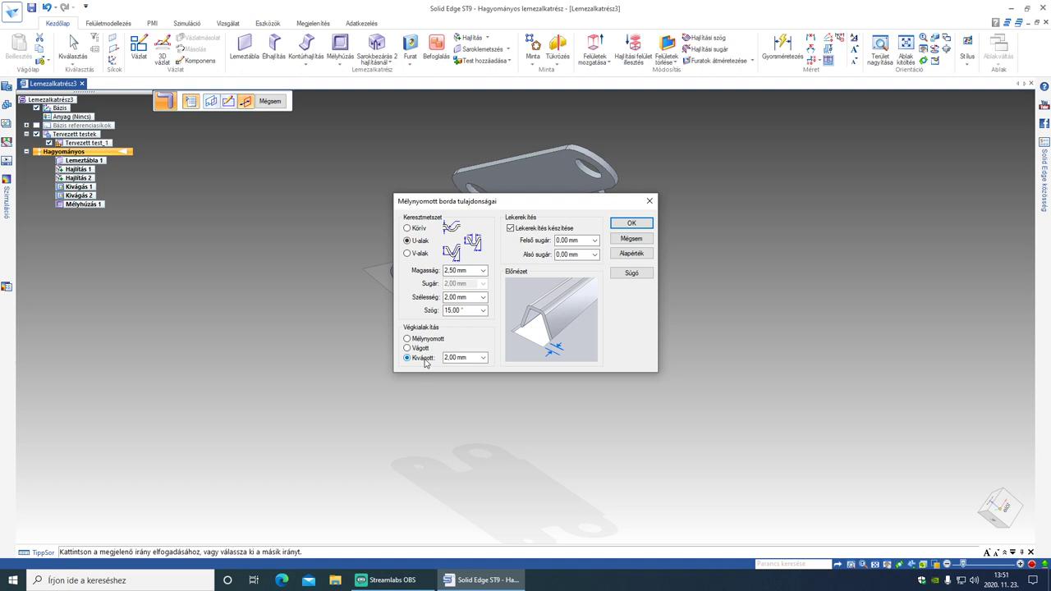
pyautogui.click(420, 349)
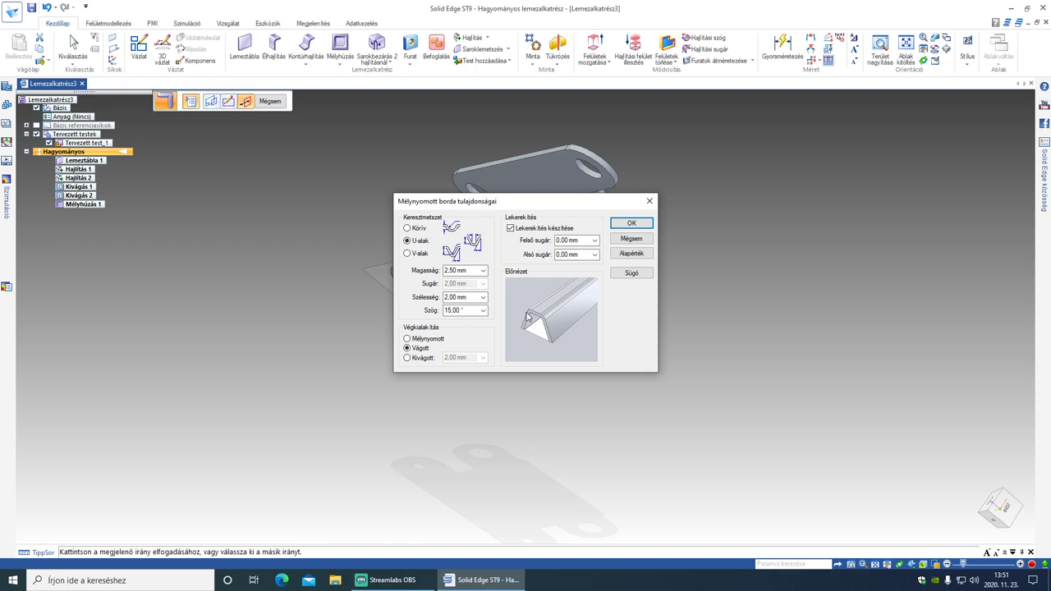
pyautogui.click(637, 224)
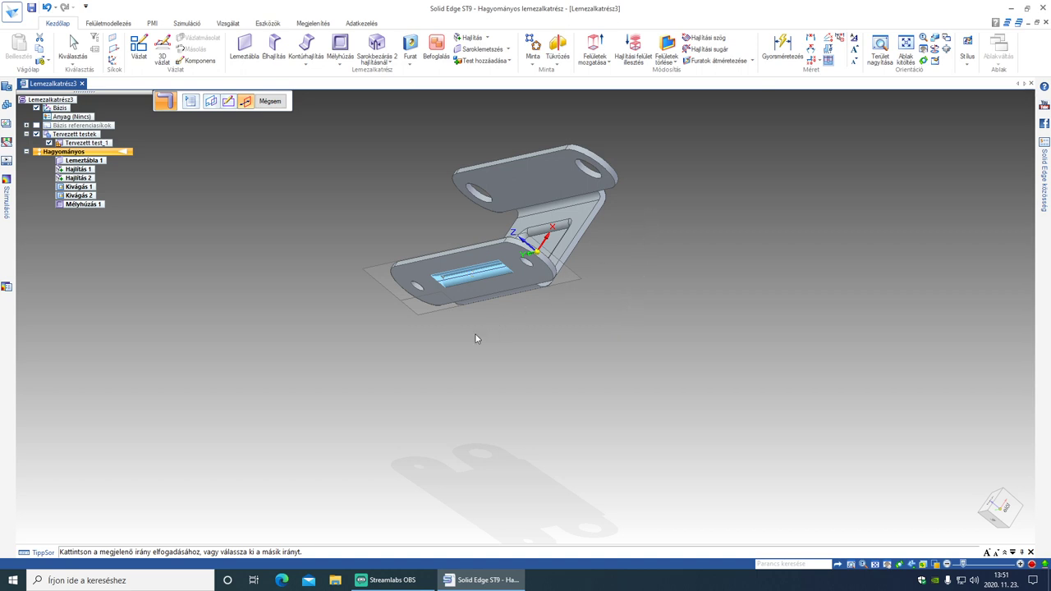
pyautogui.click(598, 233)
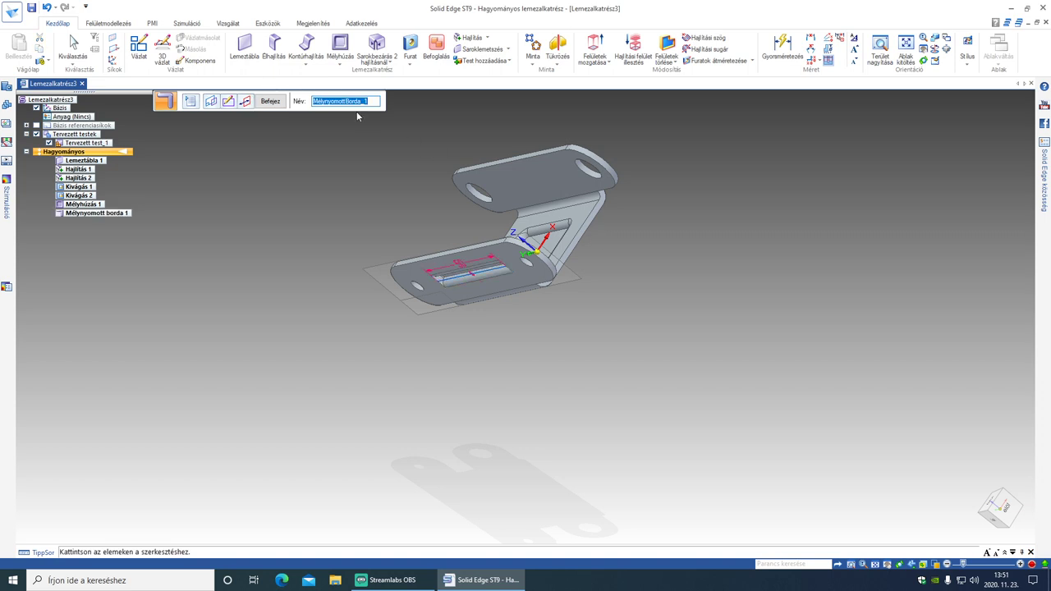
pyautogui.click(270, 100)
# Start a second bead on the outer face of the opposite flange and sketch a 50 mm horizontal line level with the hole centres.
pyautogui.moveTo(631, 239); pyautogui.dragTo(633, 301, button='middle')
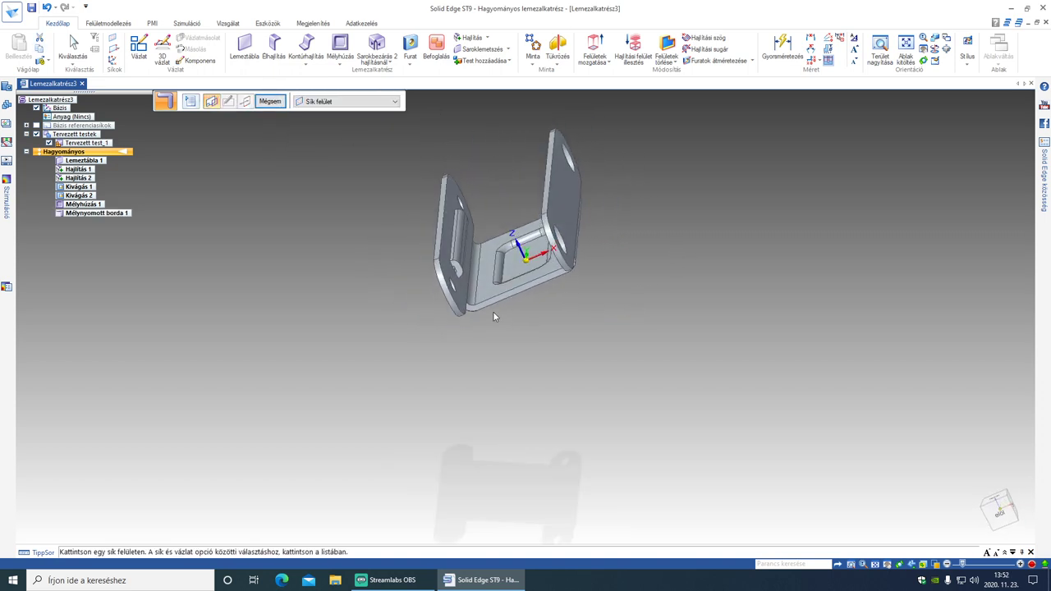
pyautogui.scroll(5, 492, 316)
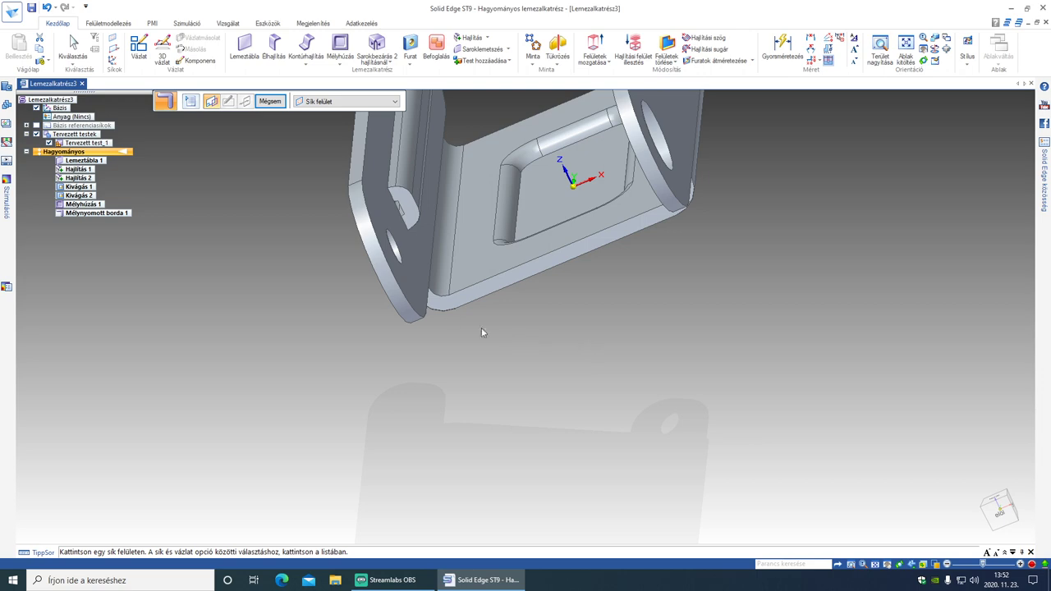
pyautogui.moveTo(464, 308); pyautogui.dragTo(735, 390, button='middle')
pyautogui.moveTo(813, 392); pyautogui.dragTo(447, 267, button='middle')
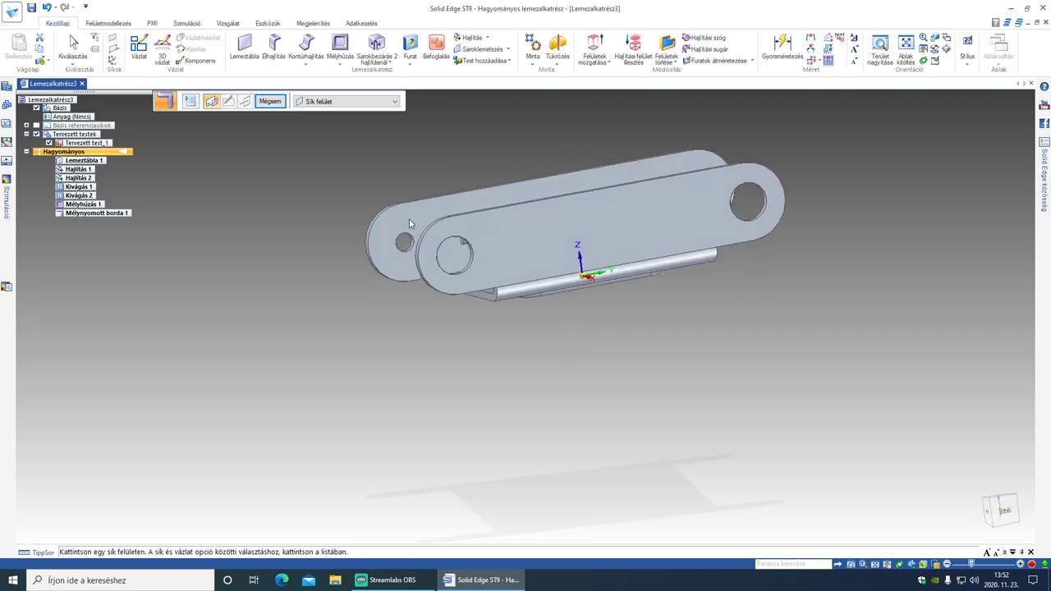
pyautogui.click(536, 252)
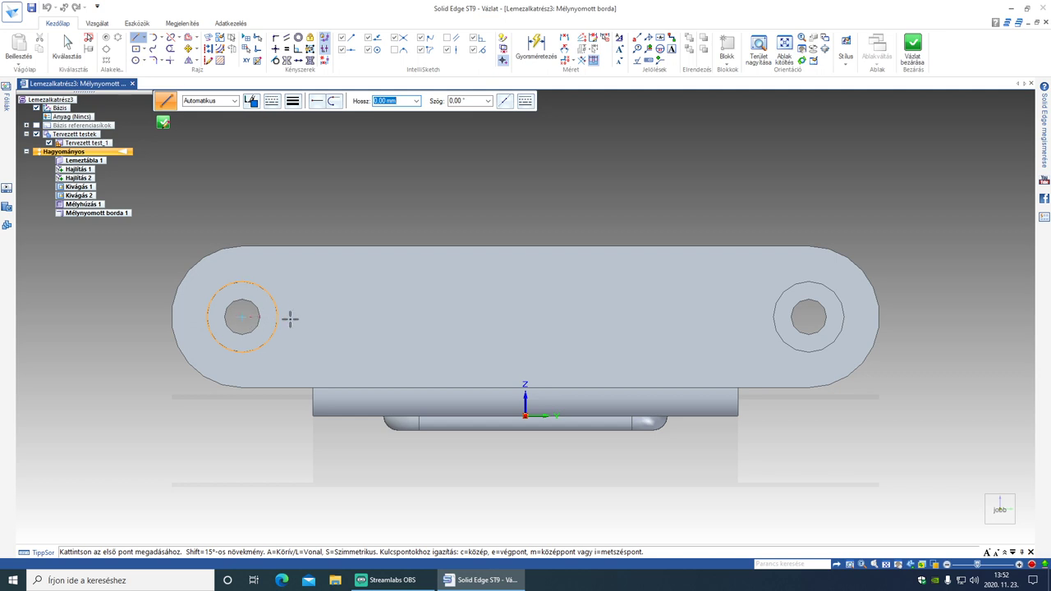
pyautogui.click(323, 317)
pyautogui.write('50')
pyautogui.press('Tab')
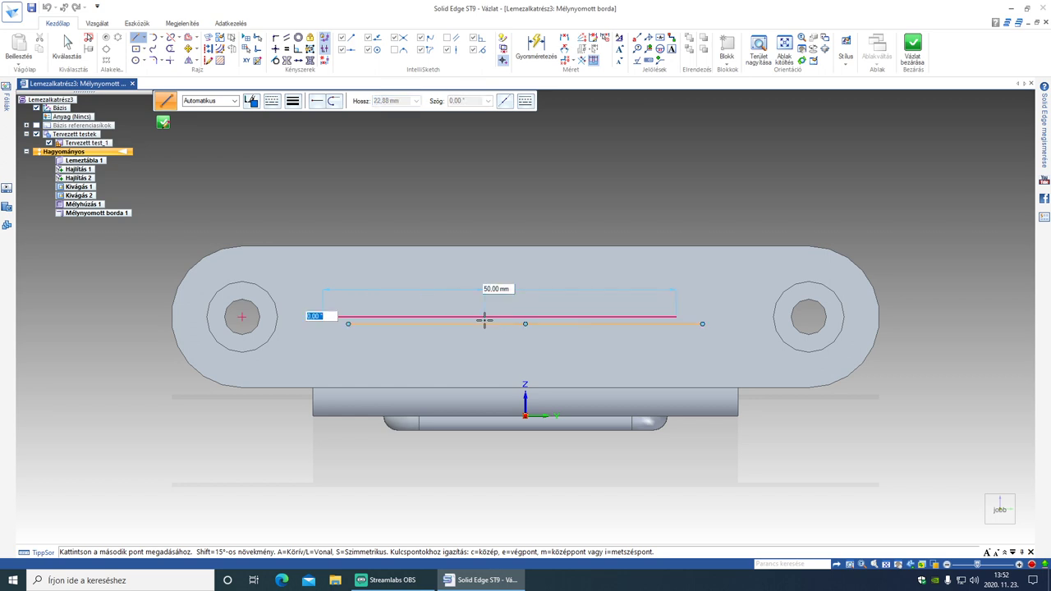
pyautogui.press('Tab')
pyautogui.click(483, 318)
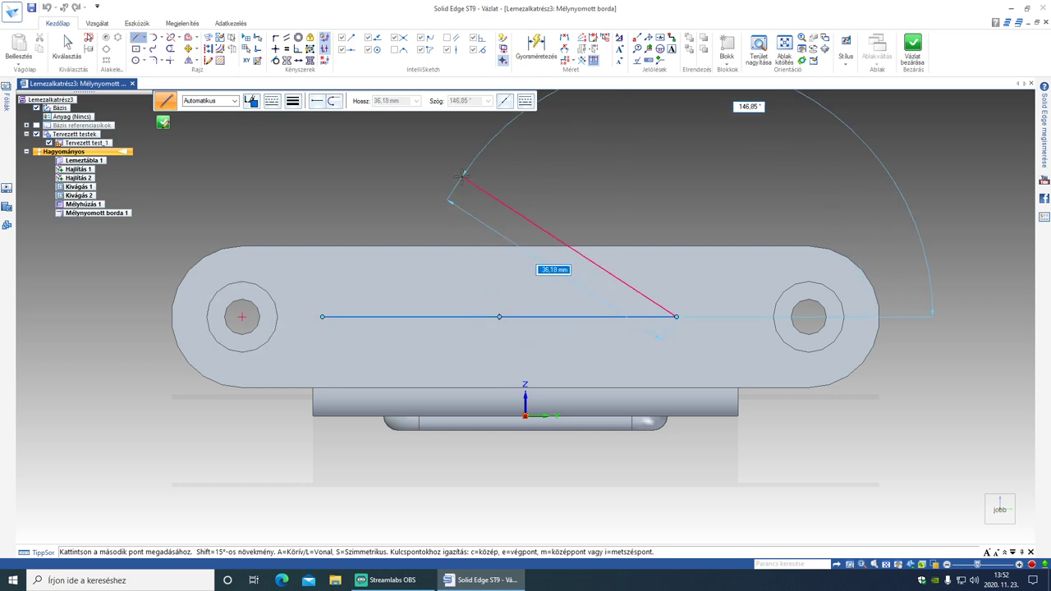
pyautogui.press('Escape')
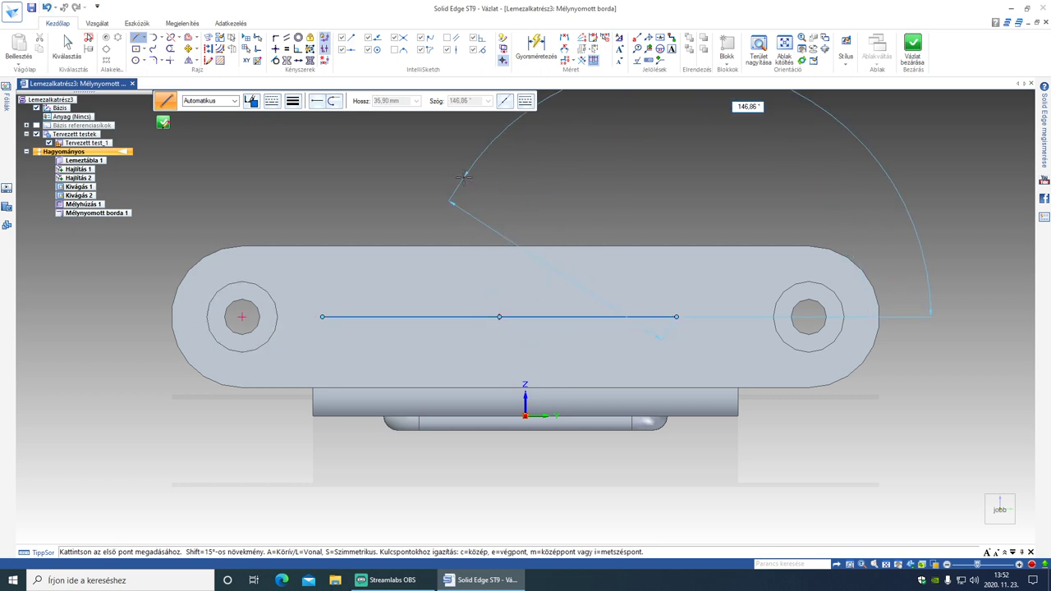
# Dimension the second bead line's length at 50 mm.
pyautogui.click(535, 48)
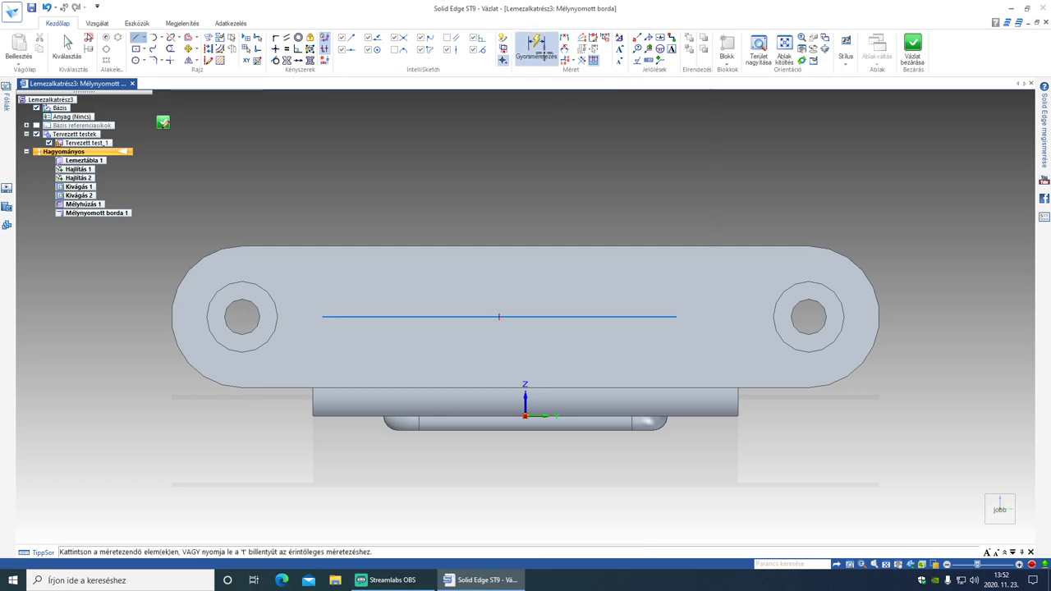
pyautogui.click(420, 316)
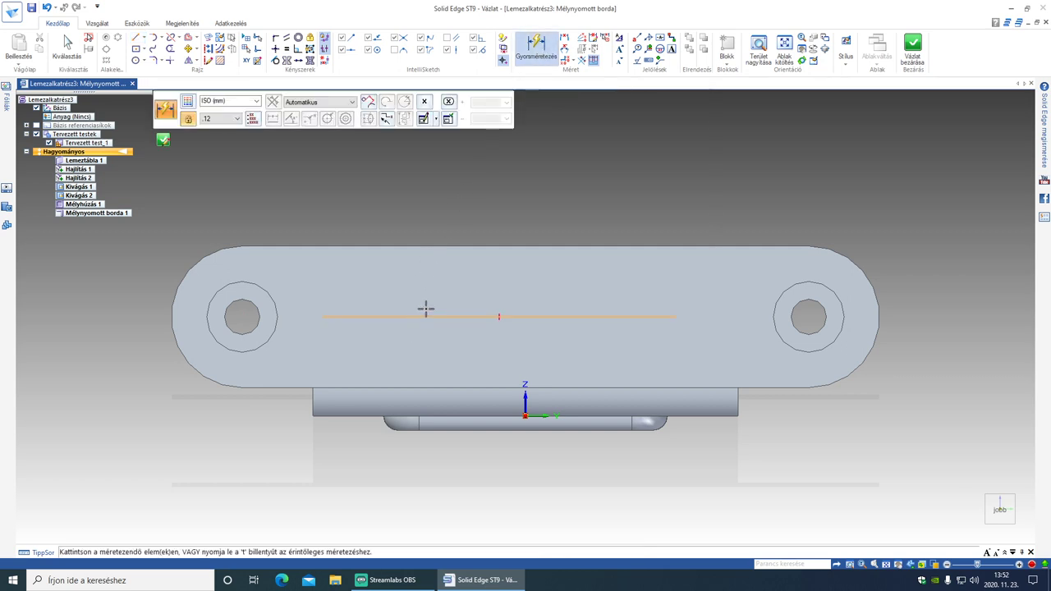
pyautogui.rightClick(425, 315)
pyautogui.click(425, 316)
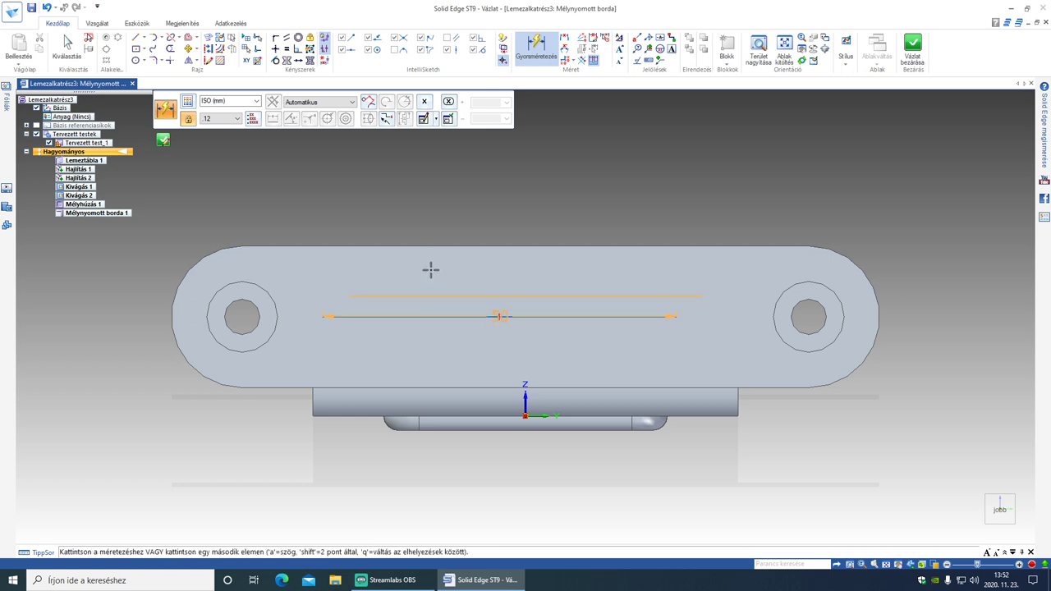
pyautogui.click(434, 264)
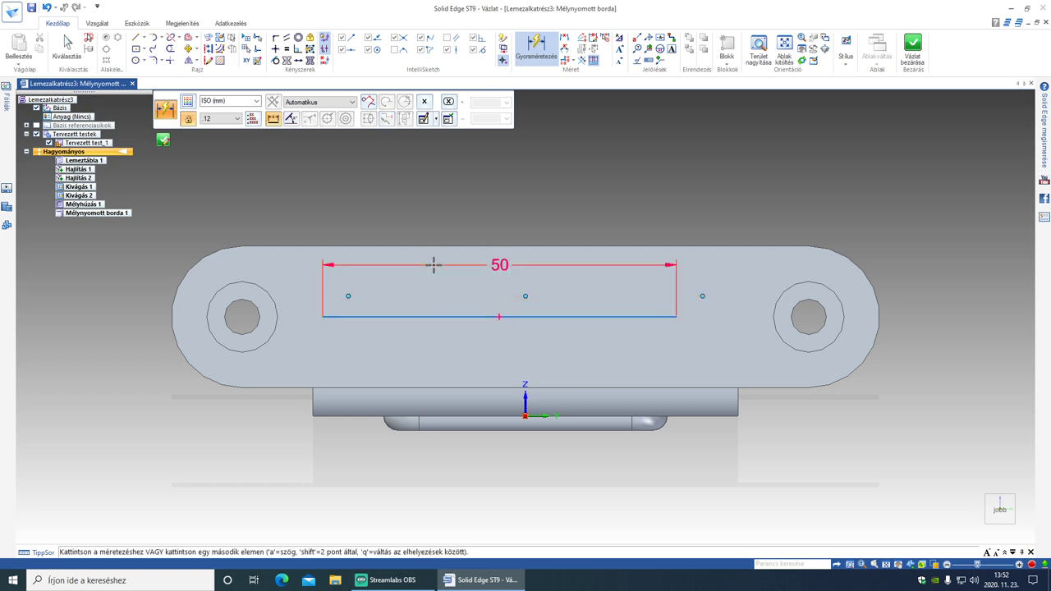
pyautogui.press('Return')
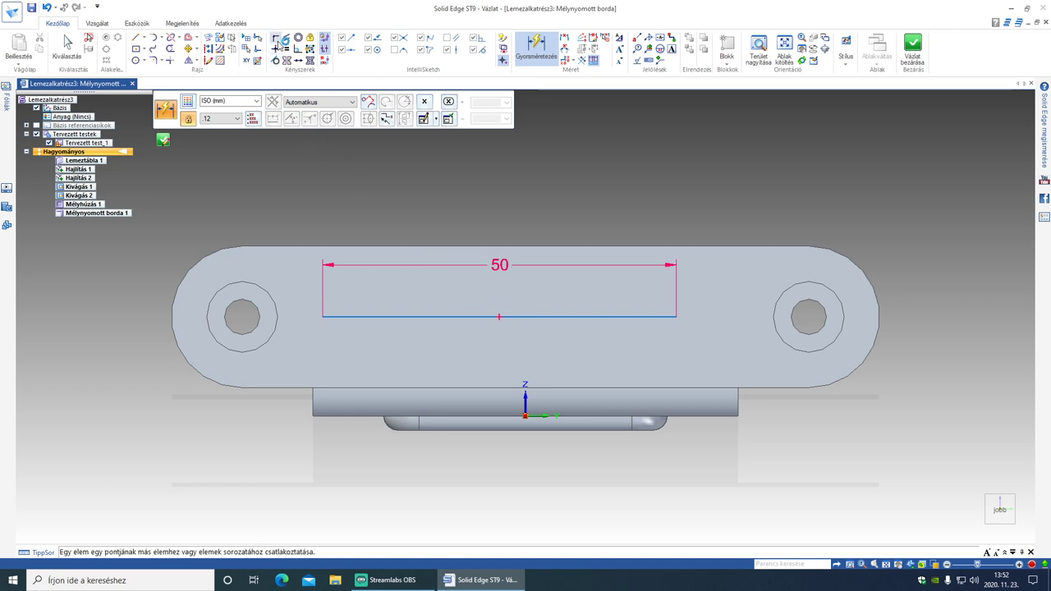
# Constrain the second bead line's midpoint to the vertical axis through the origin, and close the sketch.
pyautogui.click(278, 41)
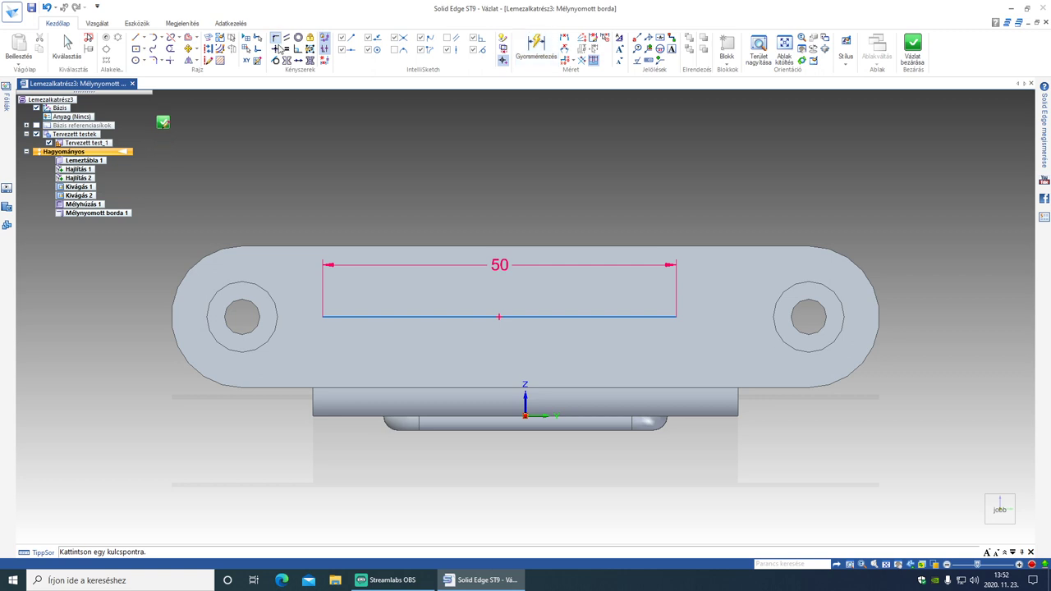
pyautogui.click(499, 316)
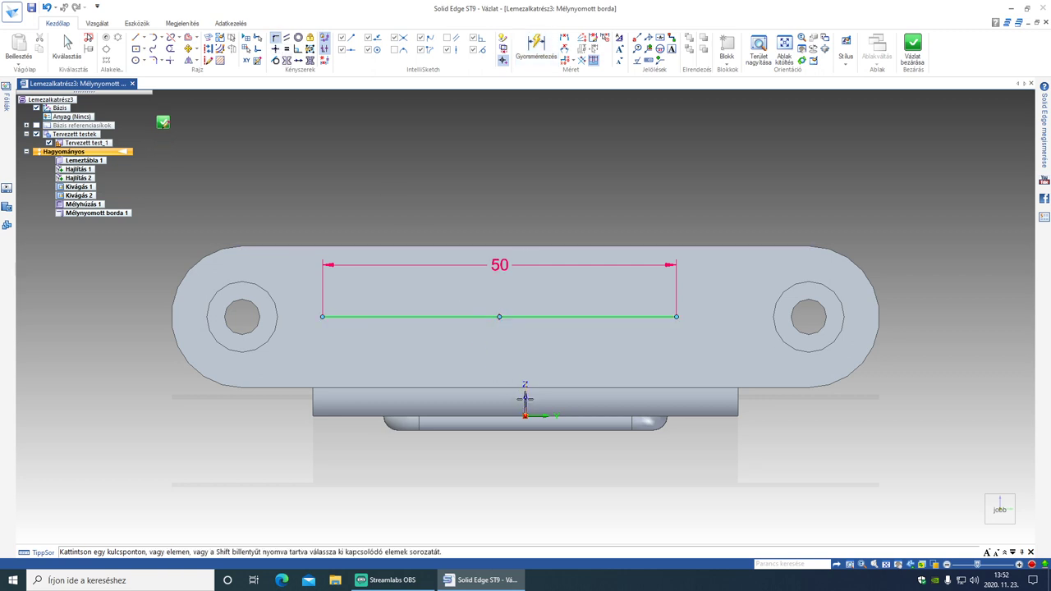
pyautogui.click(525, 400)
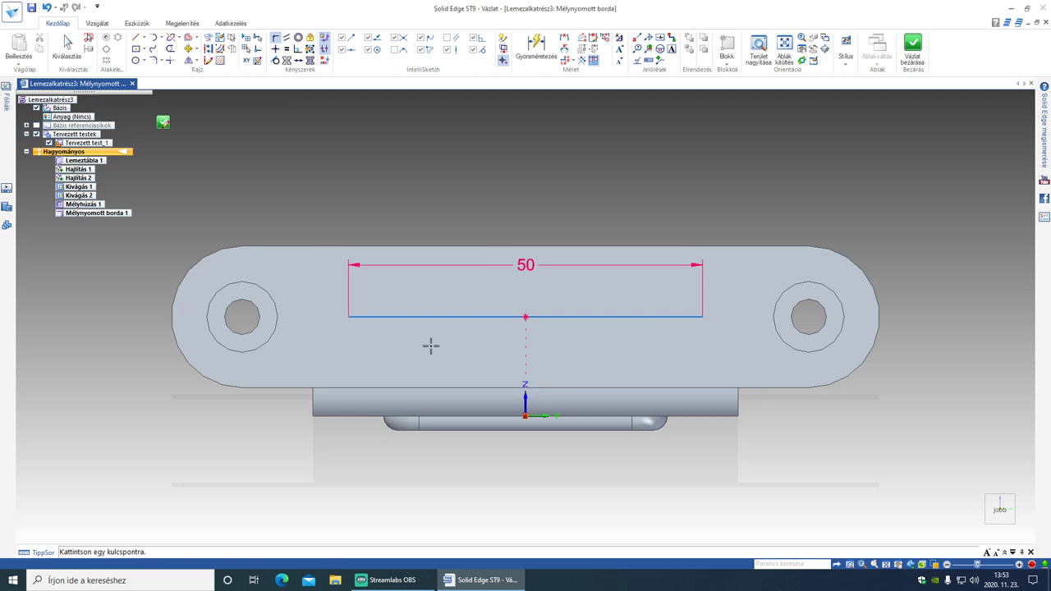
pyautogui.click(162, 123)
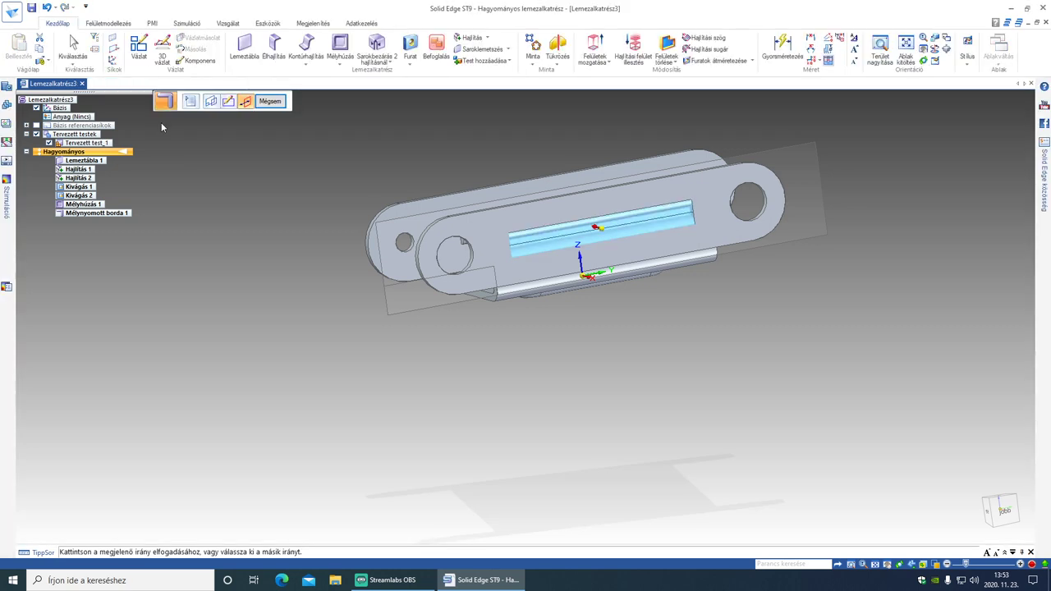
# Direct the second bead toward the outside of the bracket, finish the feature and leave the Bead command.
pyautogui.moveTo(414, 336); pyautogui.dragTo(559, 373, button='middle')
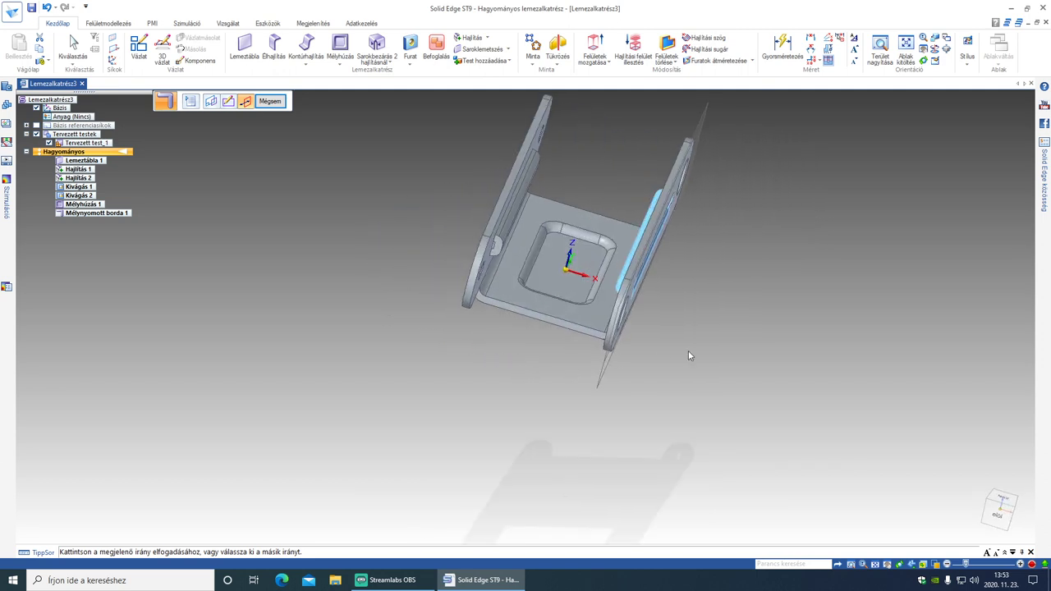
pyautogui.click(716, 356)
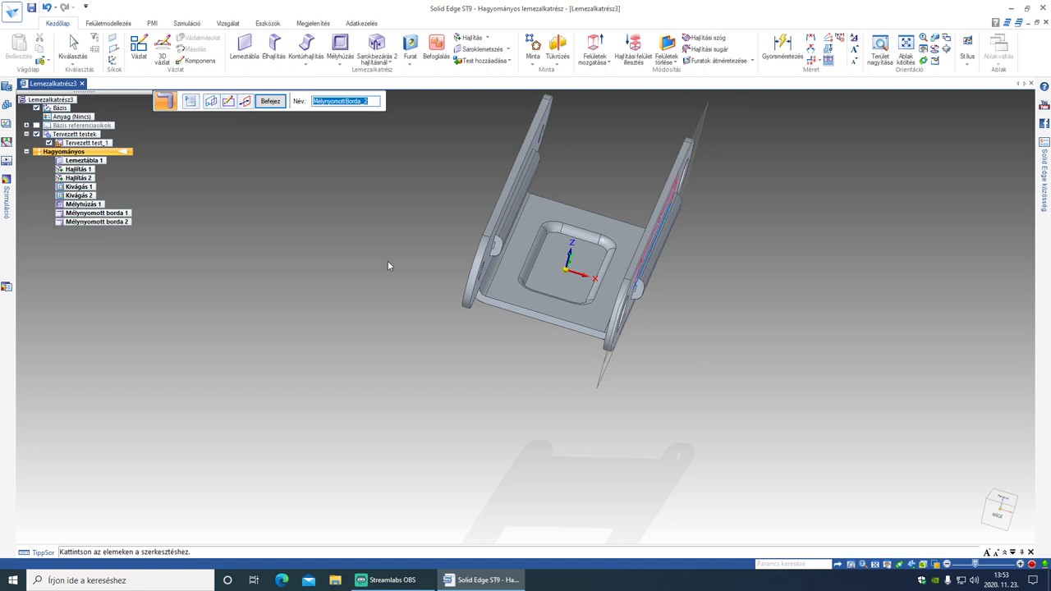
pyautogui.click(271, 101)
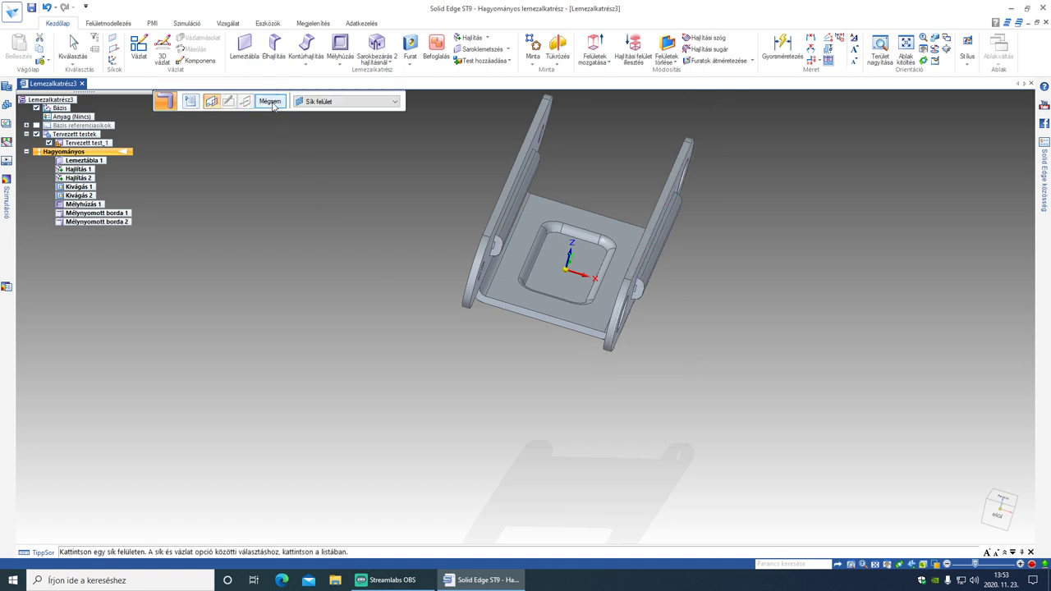
pyautogui.click(271, 101)
# Edit the first bead's definition and reverse its direction so that it projects toward the outside of the bracket.
pyautogui.click(470, 295)
pyautogui.moveTo(680, 340); pyautogui.dragTo(651, 312, button='middle')
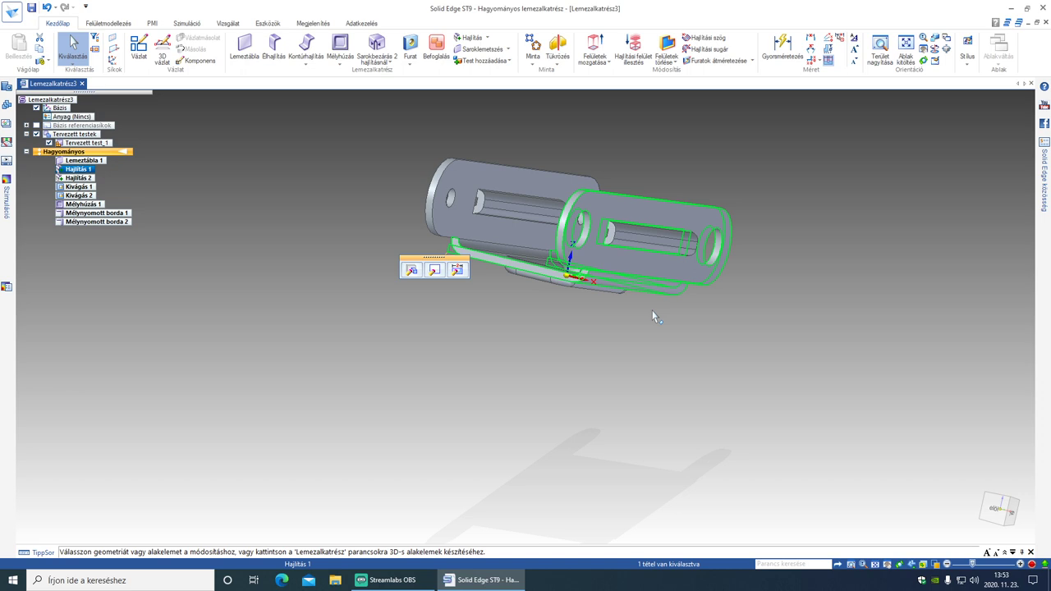
pyautogui.moveTo(397, 225); pyautogui.dragTo(393, 244, button='middle')
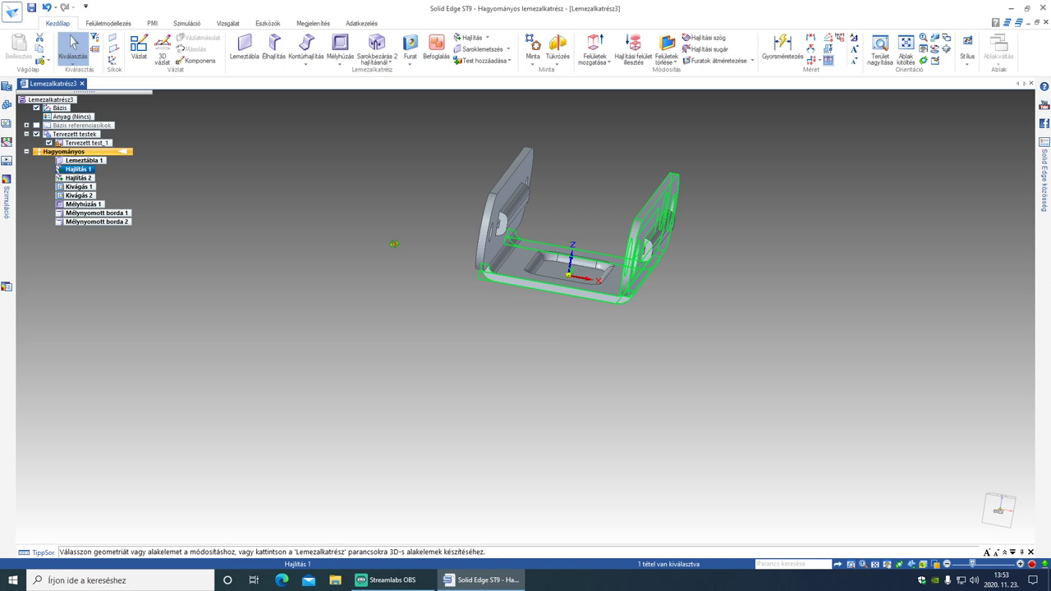
pyautogui.moveTo(394, 243); pyautogui.dragTo(501, 198, button='middle')
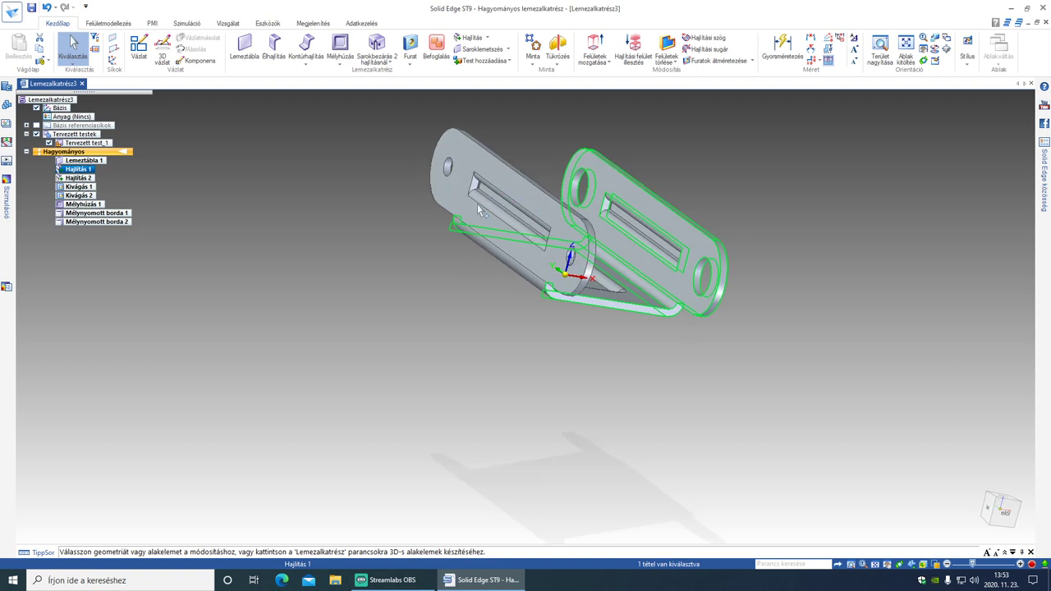
pyautogui.click(104, 211)
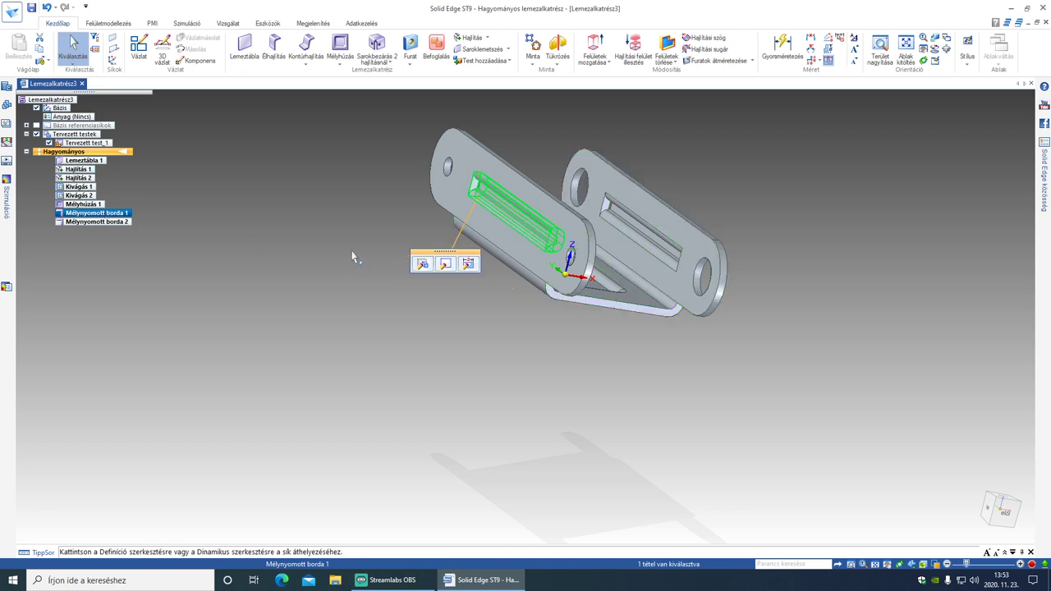
pyautogui.click(422, 263)
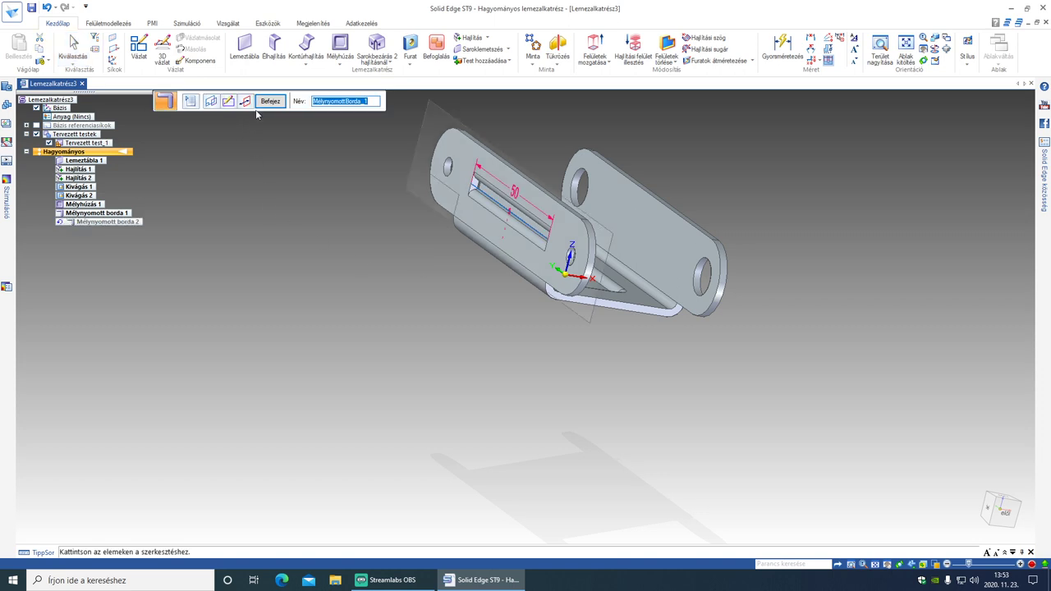
pyautogui.click(245, 101)
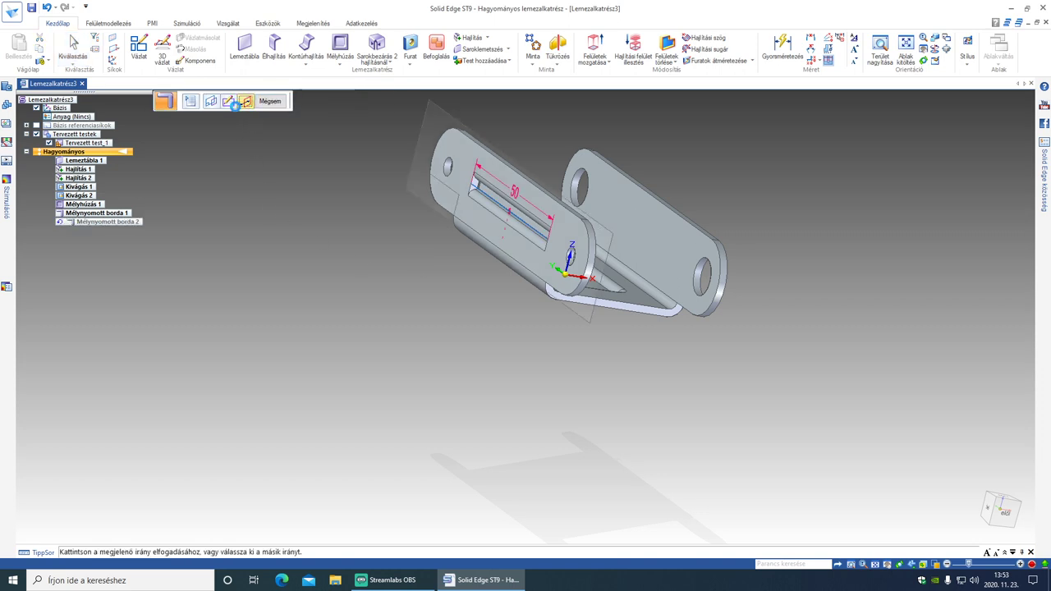
pyautogui.click(254, 165)
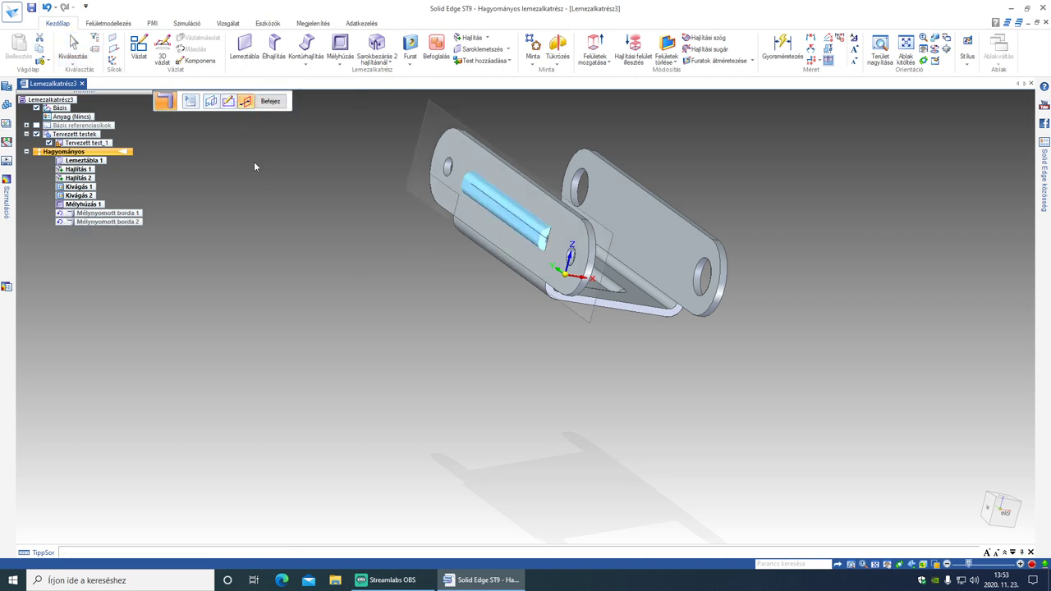
pyautogui.click(266, 103)
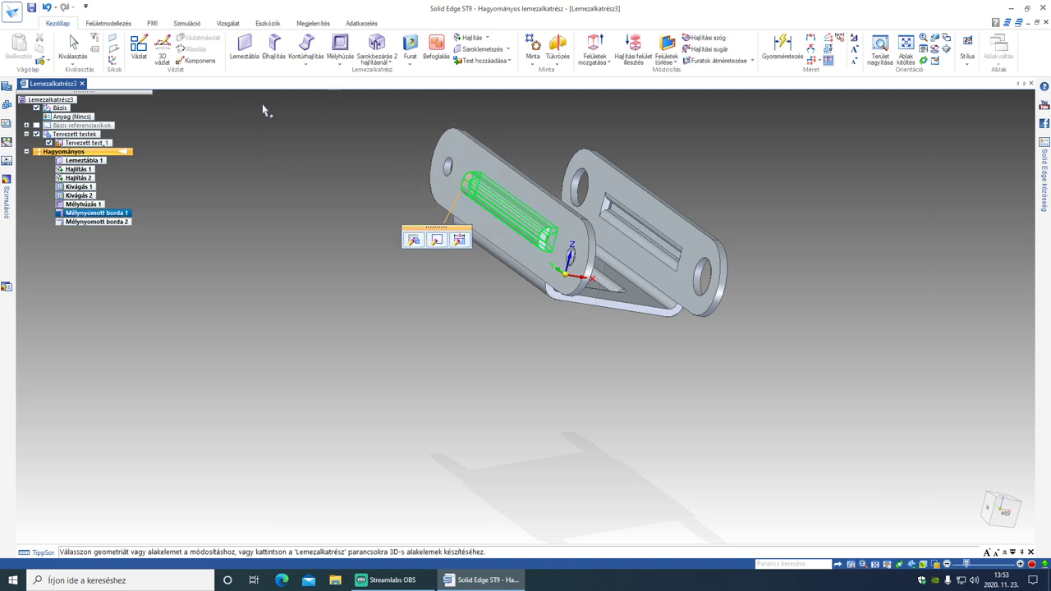
pyautogui.click(501, 389)
pyautogui.moveTo(786, 419)
pyautogui.mouseDown(button='middle')
pyautogui.moveTo(694, 386)
pyautogui.moveTo(761, 376)
pyautogui.moveTo(788, 343)
pyautogui.moveTo(780, 260)
pyautogui.moveTo(755, 369)
pyautogui.moveTo(653, 368)
pyautogui.moveTo(730, 366)
pyautogui.moveTo(746, 398)
pyautogui.moveTo(785, 408)
pyautogui.moveTo(678, 392)
pyautogui.moveTo(661, 352)
pyautogui.moveTo(567, 354)
pyautogui.moveTo(709, 408)
pyautogui.moveTo(661, 414)
pyautogui.mouseUp(button='middle')
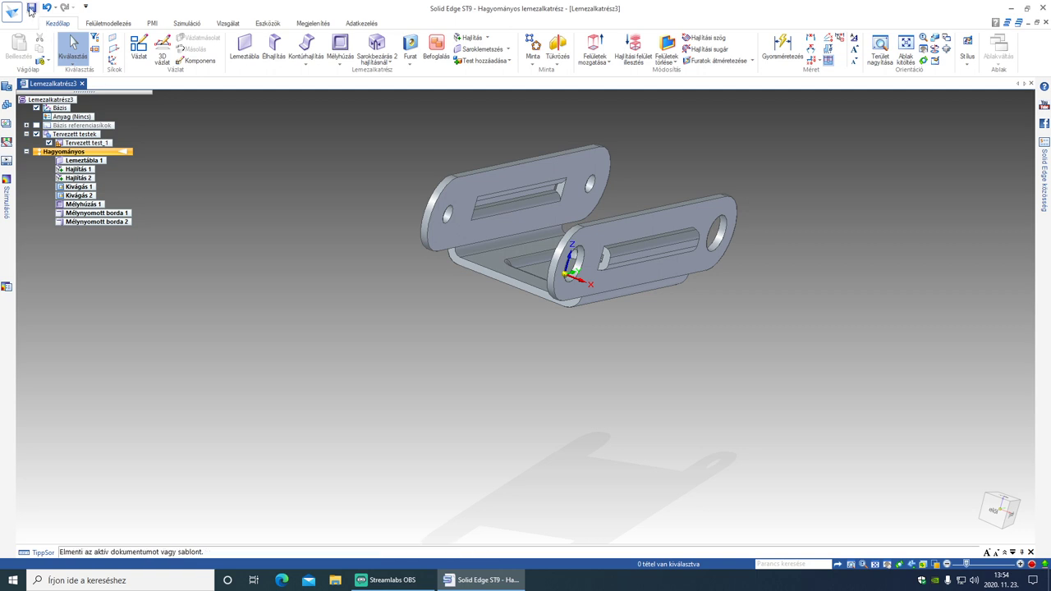
# Save the part as a sheet metal document named emelőkar in the MÁ2 12. hét folder.
pyautogui.click(32, 7)
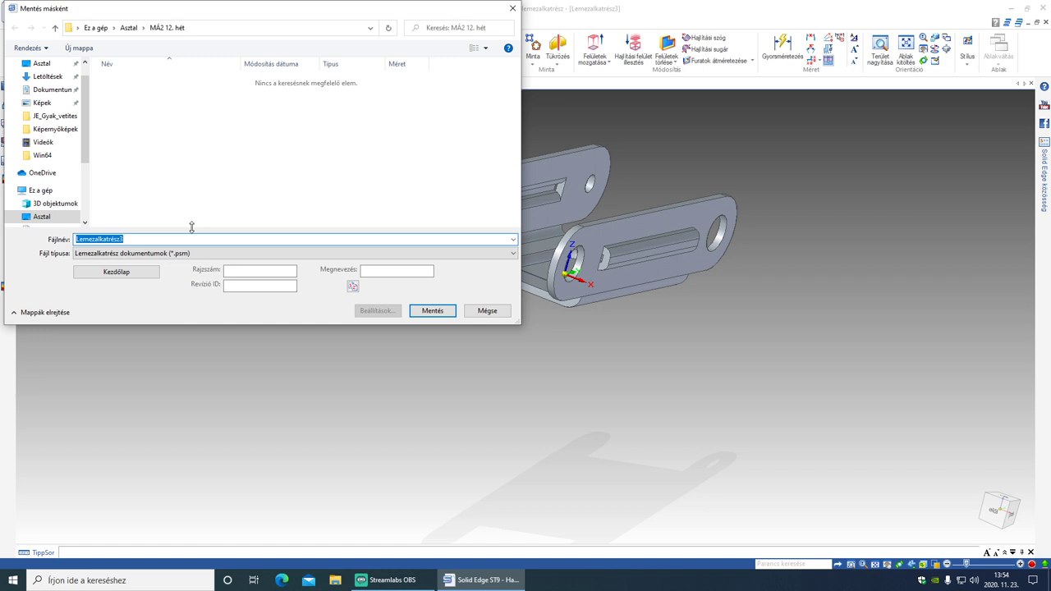
pyautogui.write('emelőkar')
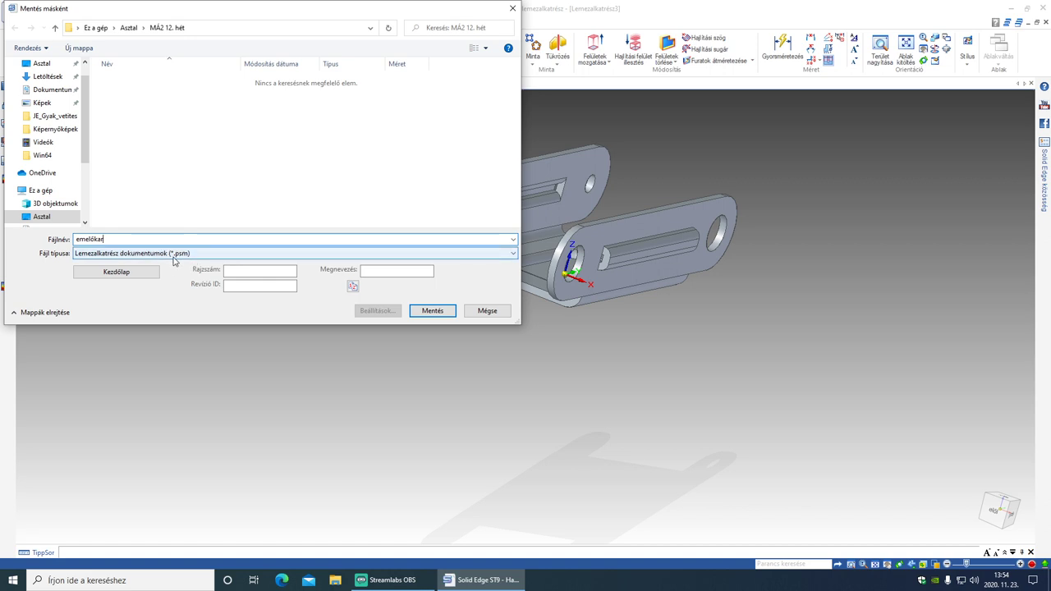
pyautogui.click(441, 311)
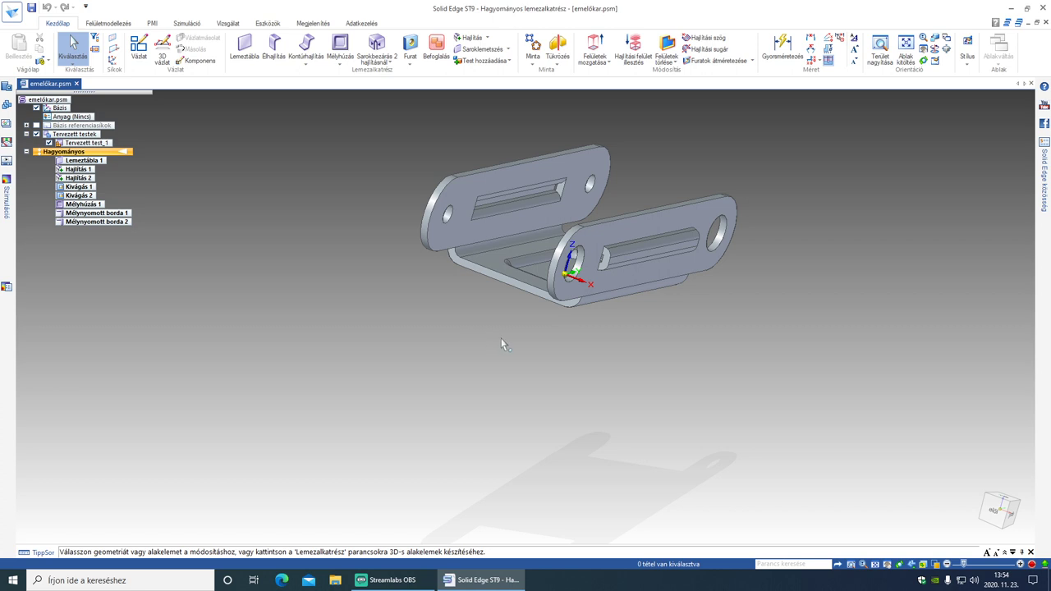
# Create a flat pattern with the base's inner face up and its X axis along the bend edge beside the small-hole flange.
pyautogui.moveTo(502, 345)
pyautogui.mouseDown(button='middle')
pyautogui.moveTo(586, 359)
pyautogui.moveTo(603, 338)
pyautogui.moveTo(507, 340)
pyautogui.moveTo(502, 372)
pyautogui.moveTo(490, 343)
pyautogui.mouseUp(button='middle')
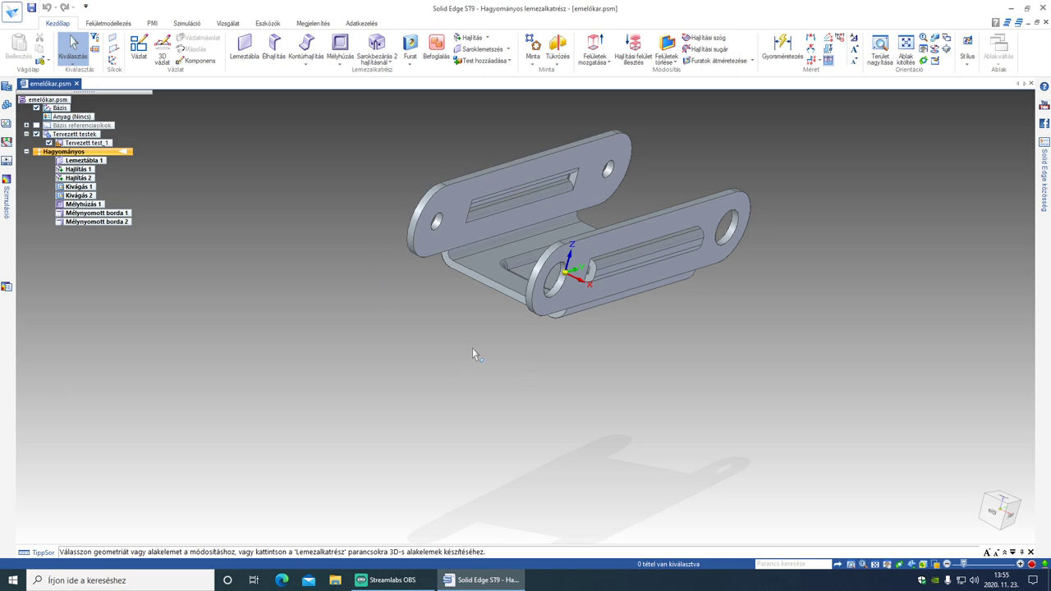
pyautogui.scroll(-2, 457, 344)
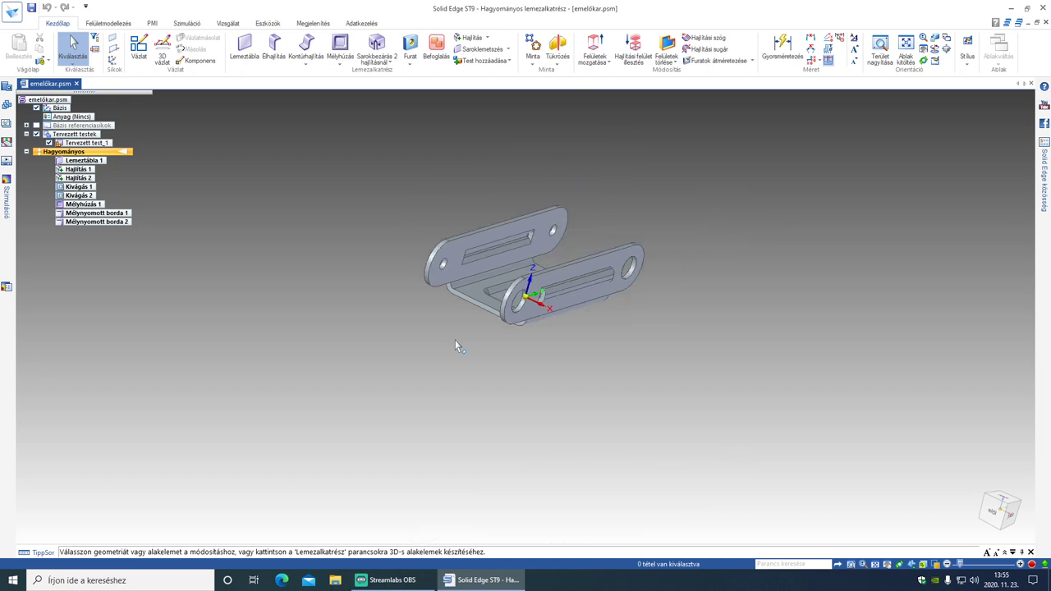
pyautogui.scroll(2, 457, 345)
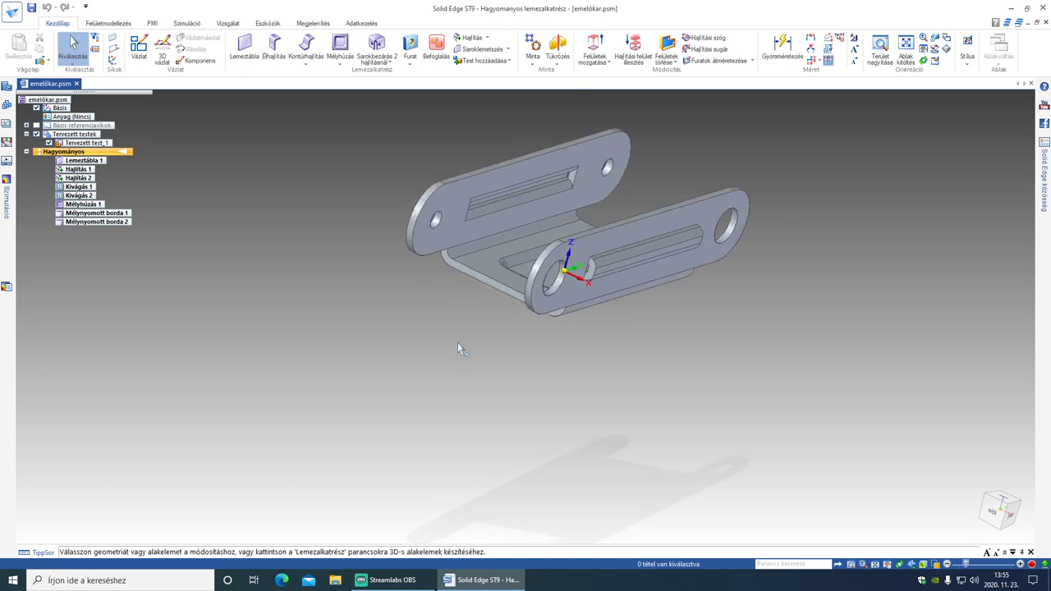
pyautogui.click(278, 26)
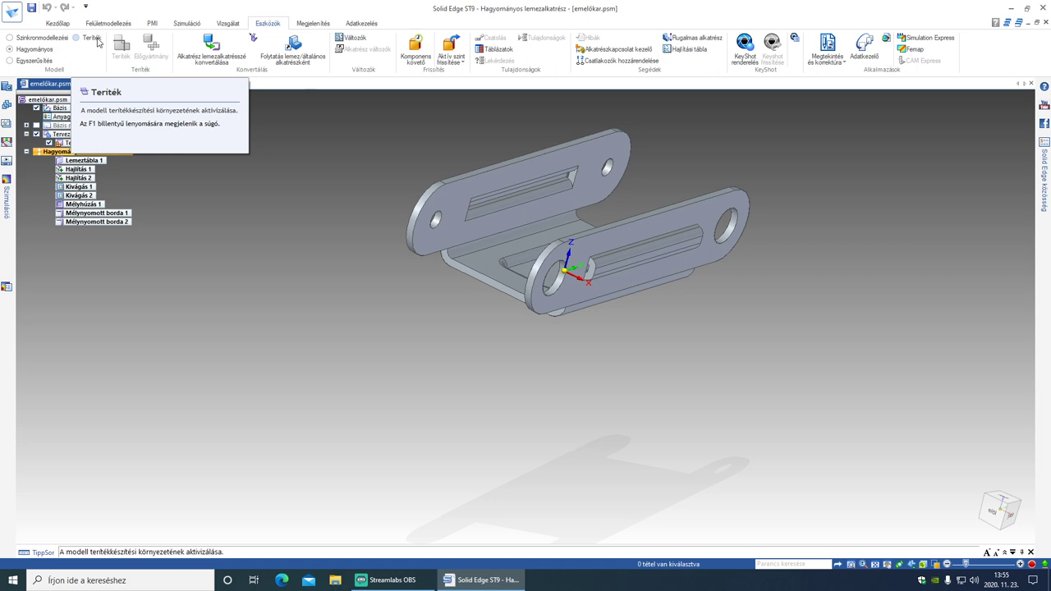
pyautogui.click(97, 41)
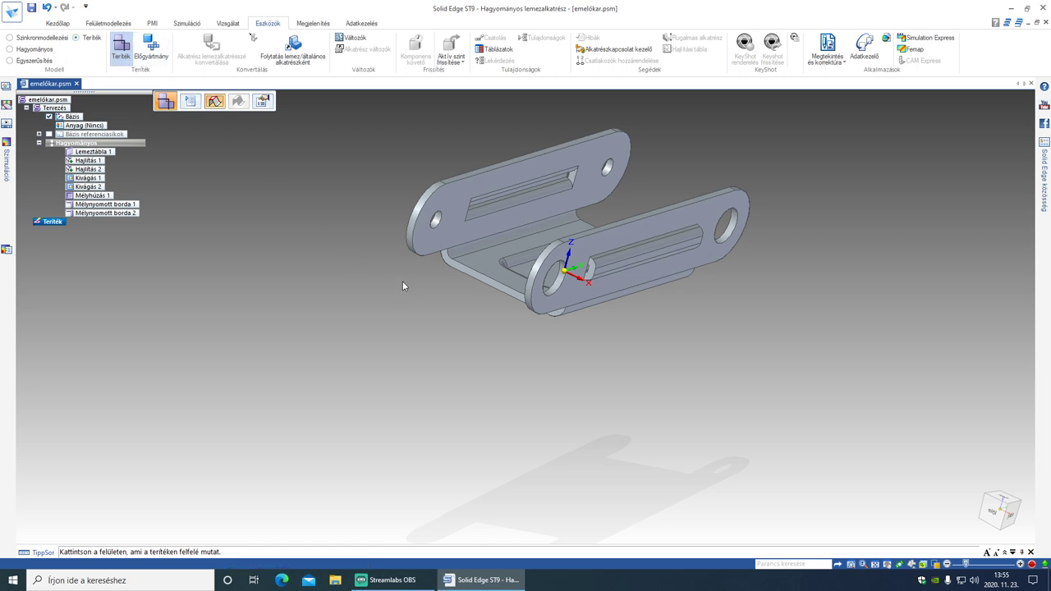
pyautogui.moveTo(377, 307); pyautogui.dragTo(410, 326, button='middle')
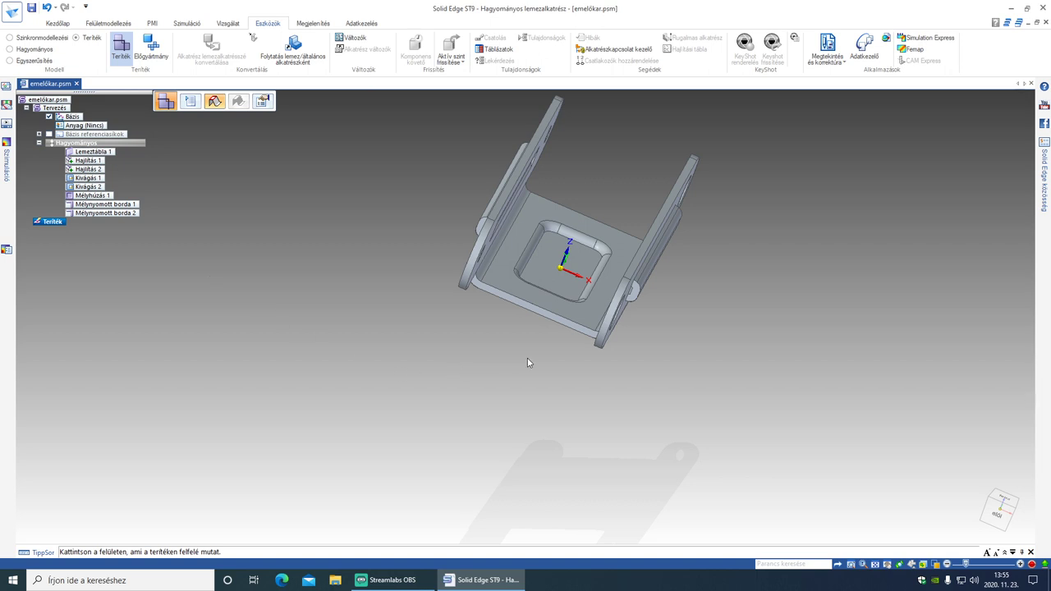
pyautogui.click(583, 324)
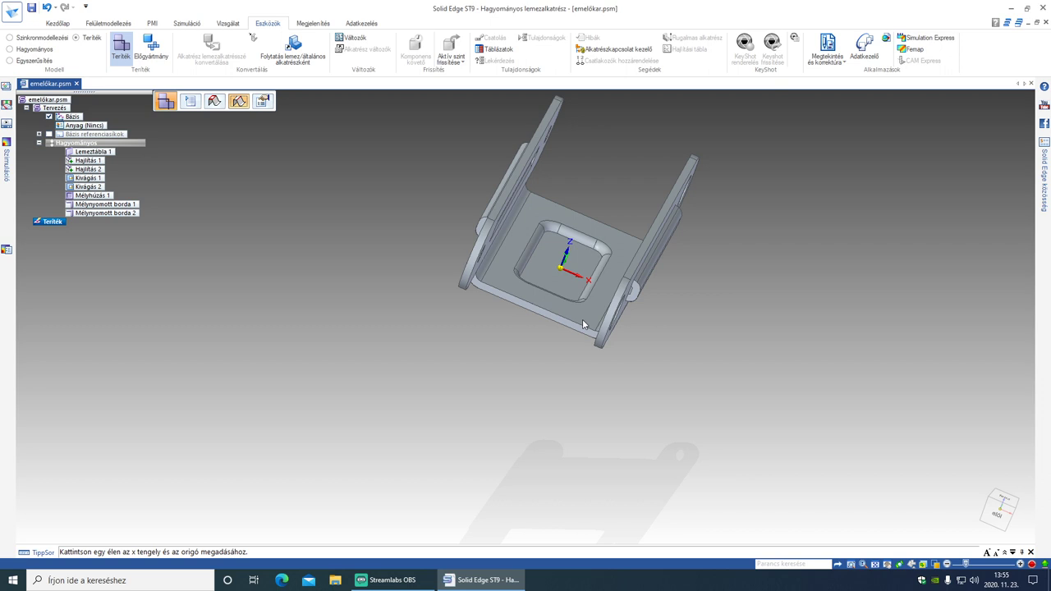
pyautogui.moveTo(531, 337); pyautogui.dragTo(492, 337, button='middle')
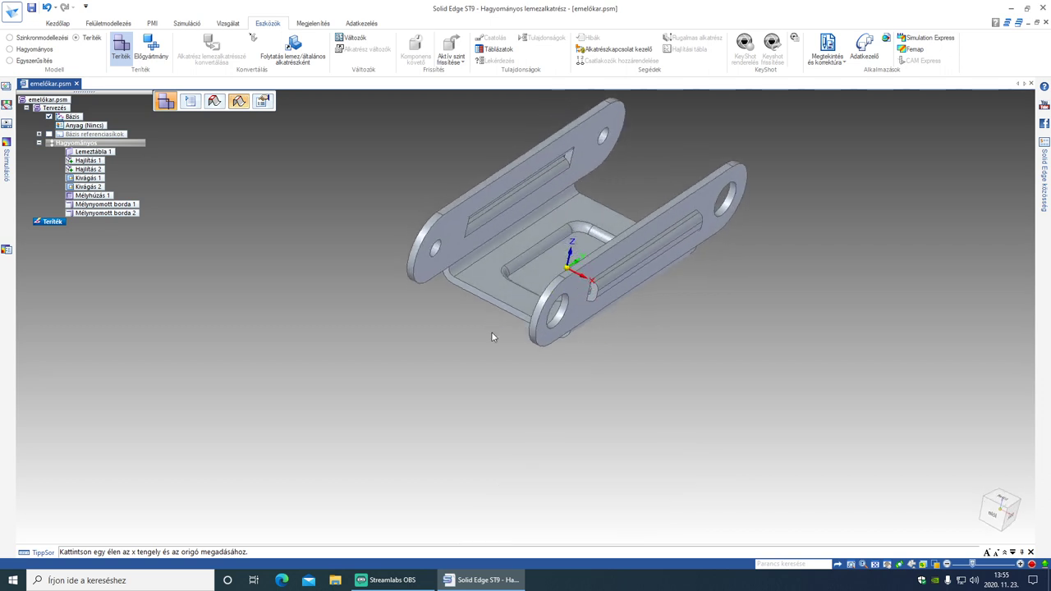
pyautogui.click(463, 276)
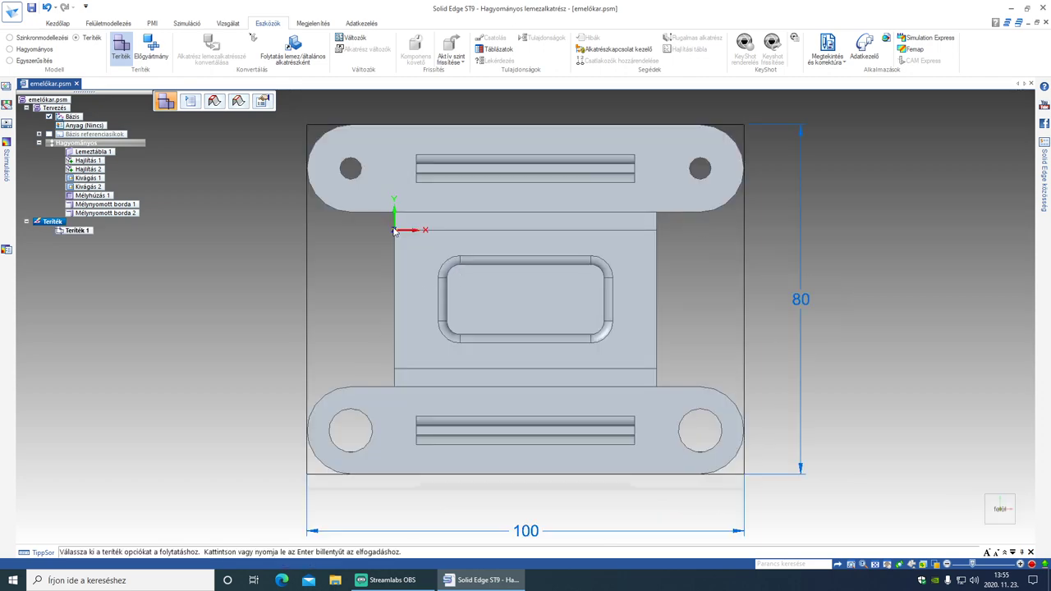
pyautogui.moveTo(359, 281); pyautogui.dragTo(591, 294, button='middle')
pyautogui.moveTo(462, 310); pyautogui.dragTo(409, 300, button='middle')
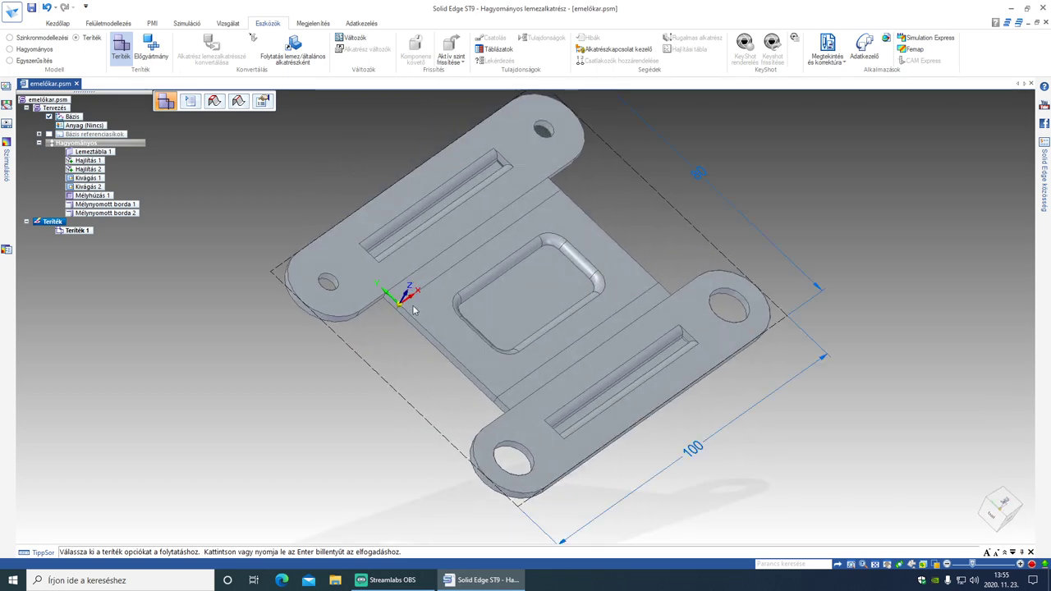
pyautogui.press('Escape')
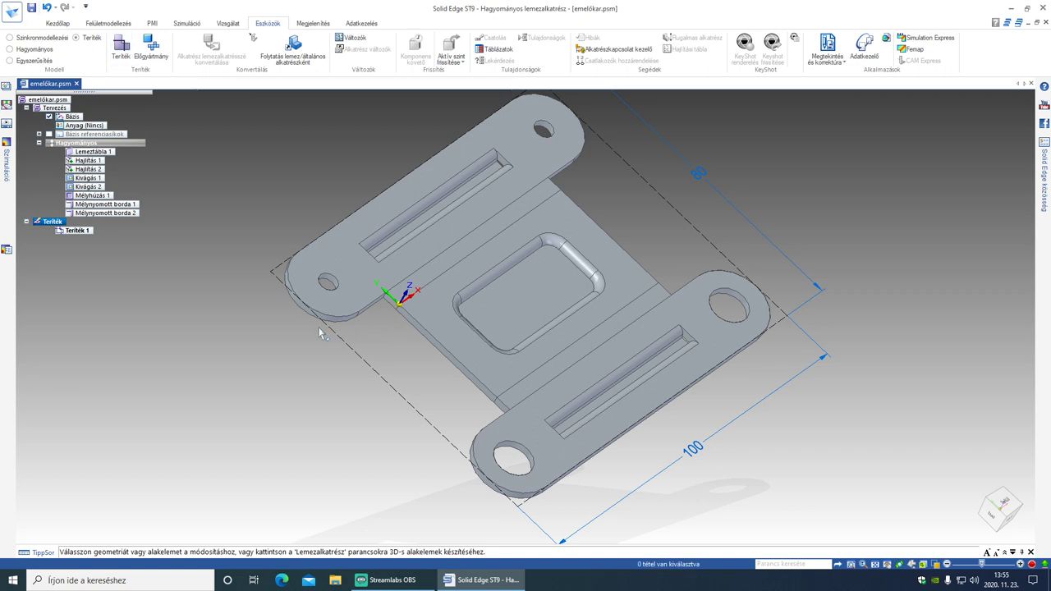
# Leave the flat pattern environment and return to the bent part in the traditional (Hagyományos) modelling environment.
pyautogui.moveTo(300, 366); pyautogui.dragTo(327, 350, button='middle')
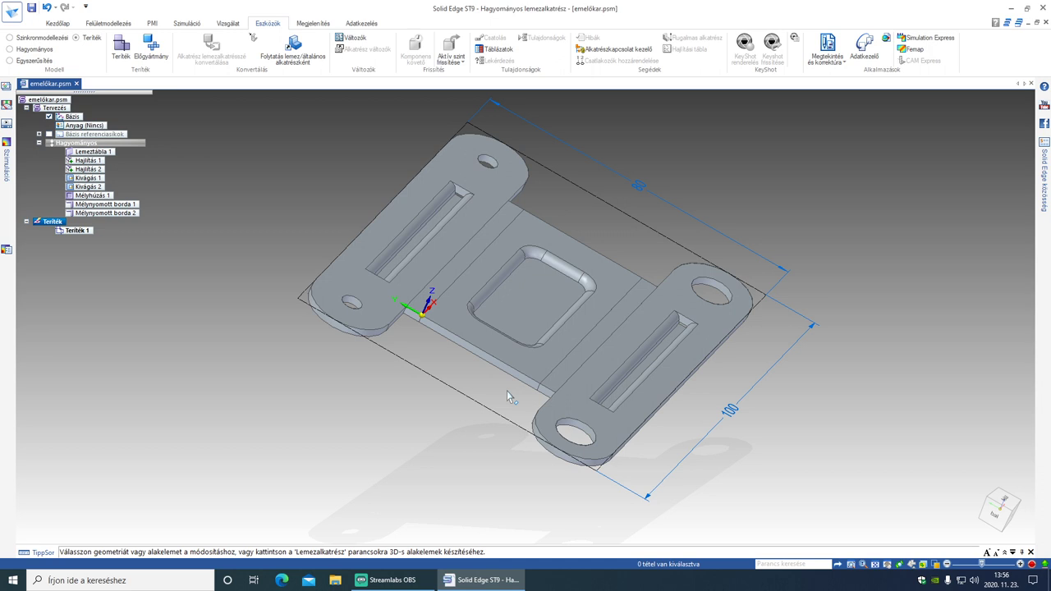
pyautogui.moveTo(353, 403)
pyautogui.mouseDown(button='middle')
pyautogui.moveTo(368, 380)
pyautogui.moveTo(415, 357)
pyautogui.moveTo(335, 408)
pyautogui.mouseUp(button='middle')
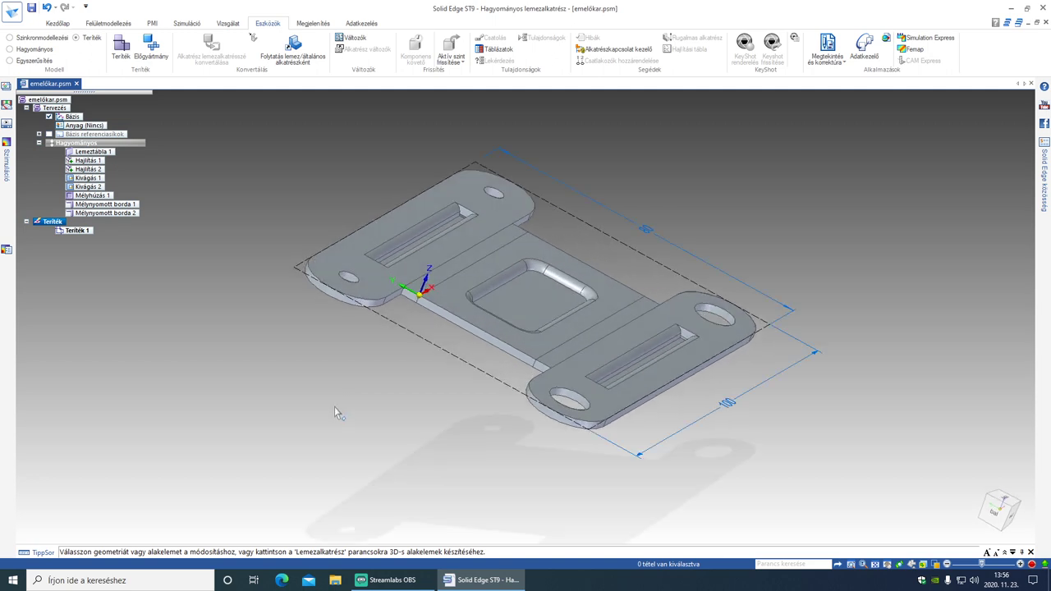
pyautogui.doubleClick(111, 143)
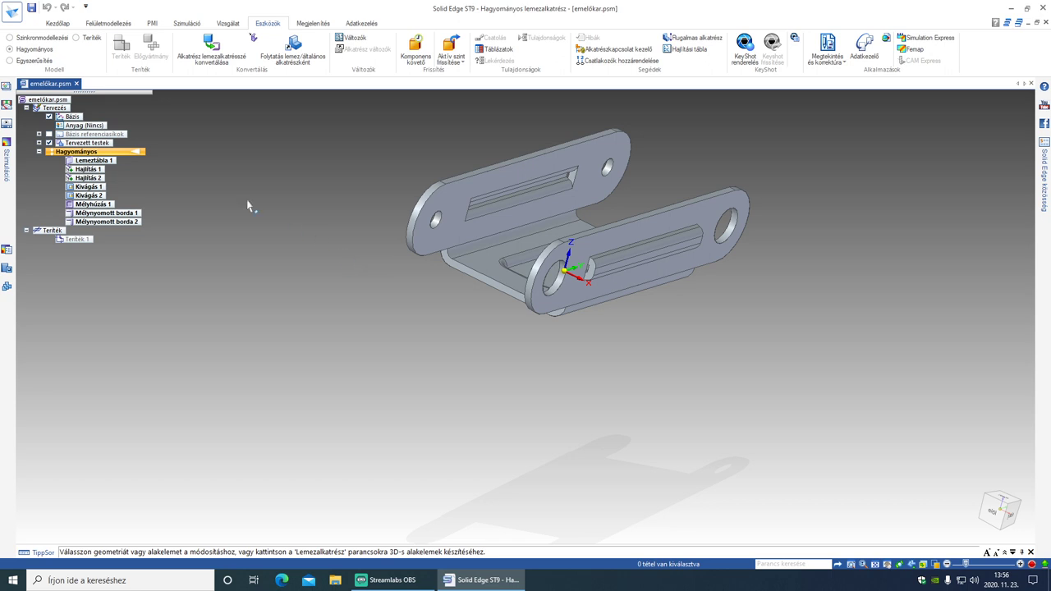
# Save the part as a flat pattern in sheet metal format (*.psm) under the name emelőkar teríték.
pyautogui.click(12, 12)
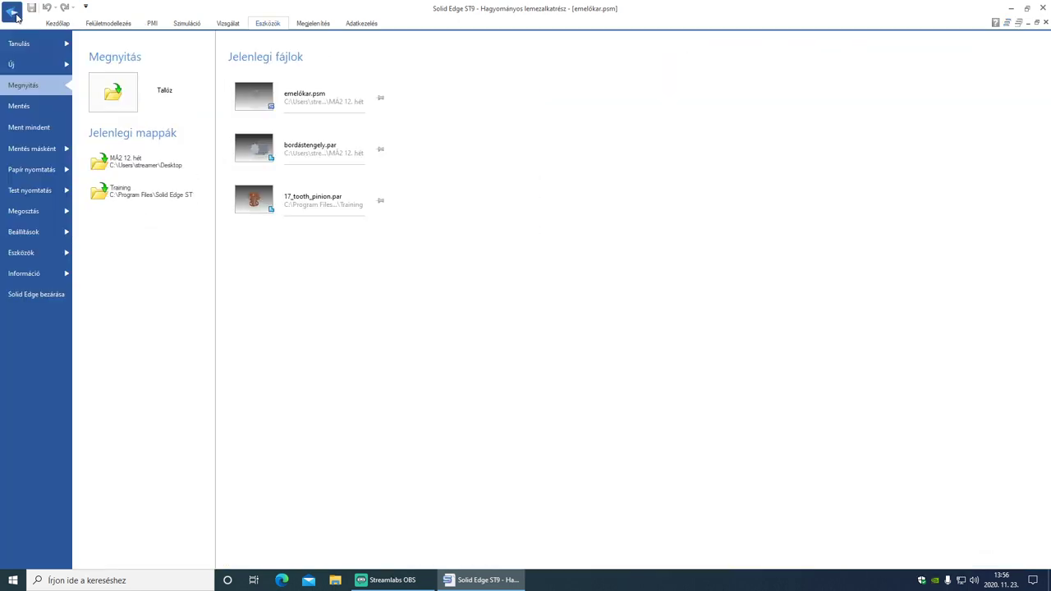
pyautogui.click(46, 149)
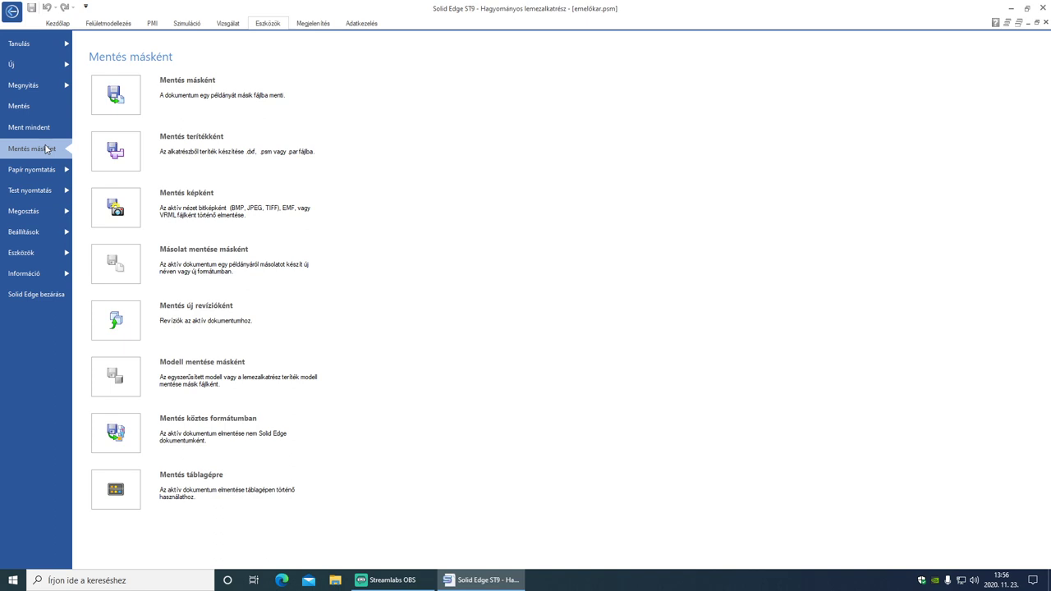
pyautogui.click(249, 156)
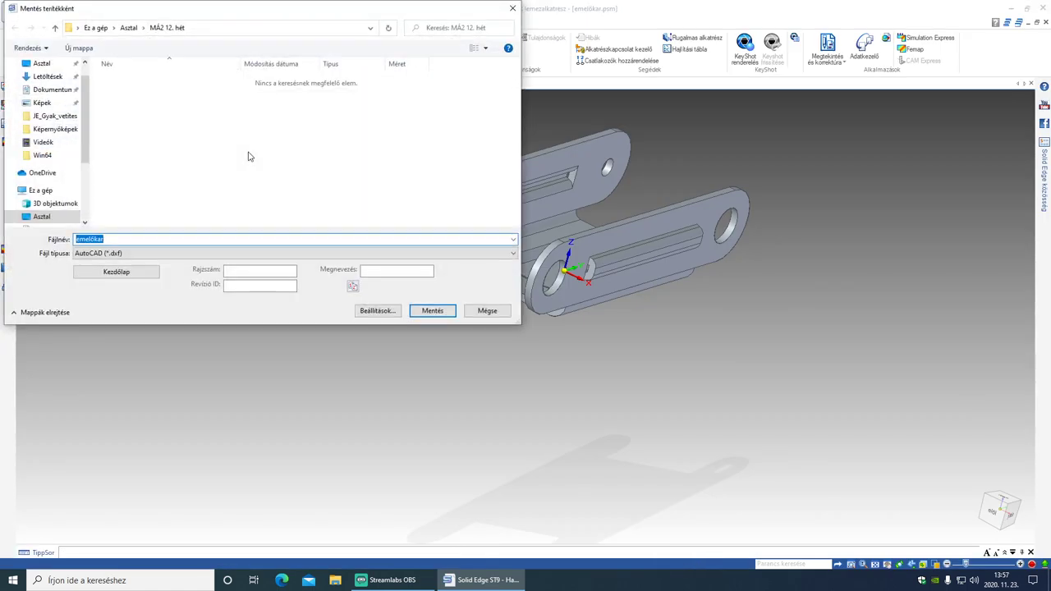
pyautogui.click(508, 254)
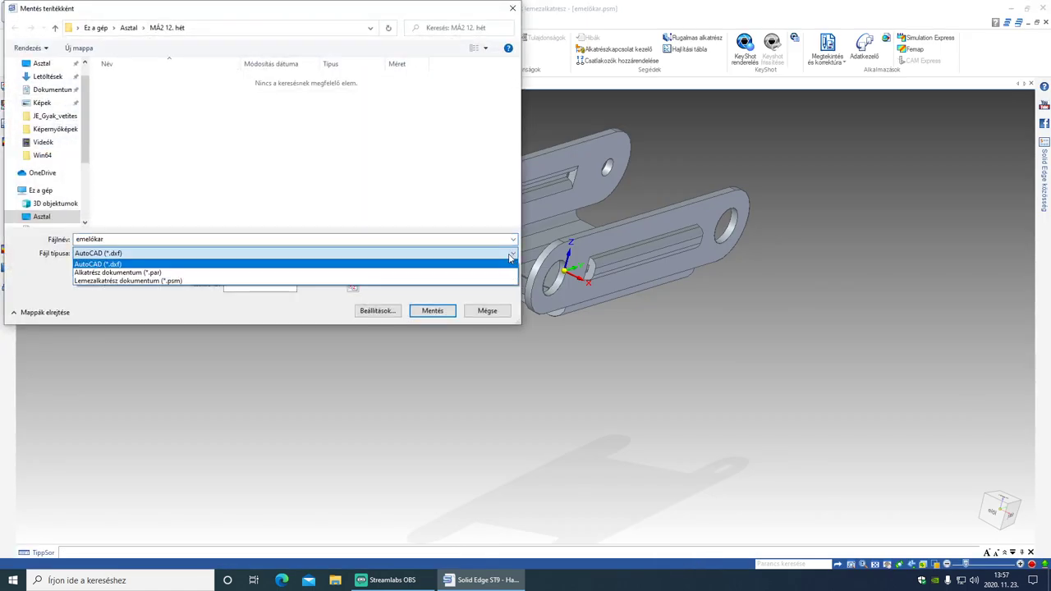
pyautogui.click(469, 281)
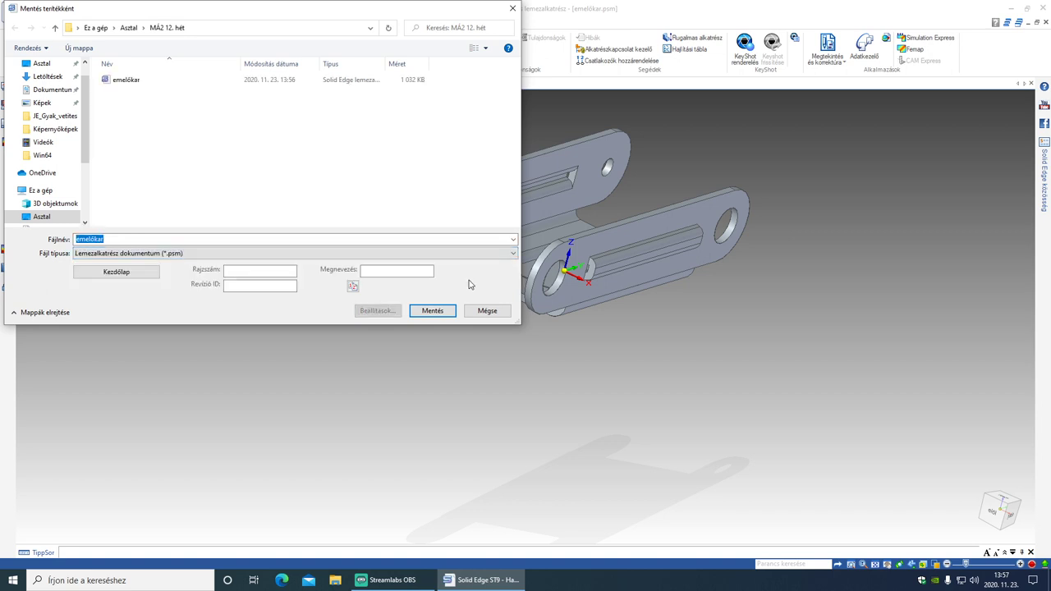
pyautogui.click(244, 239)
pyautogui.write('t')
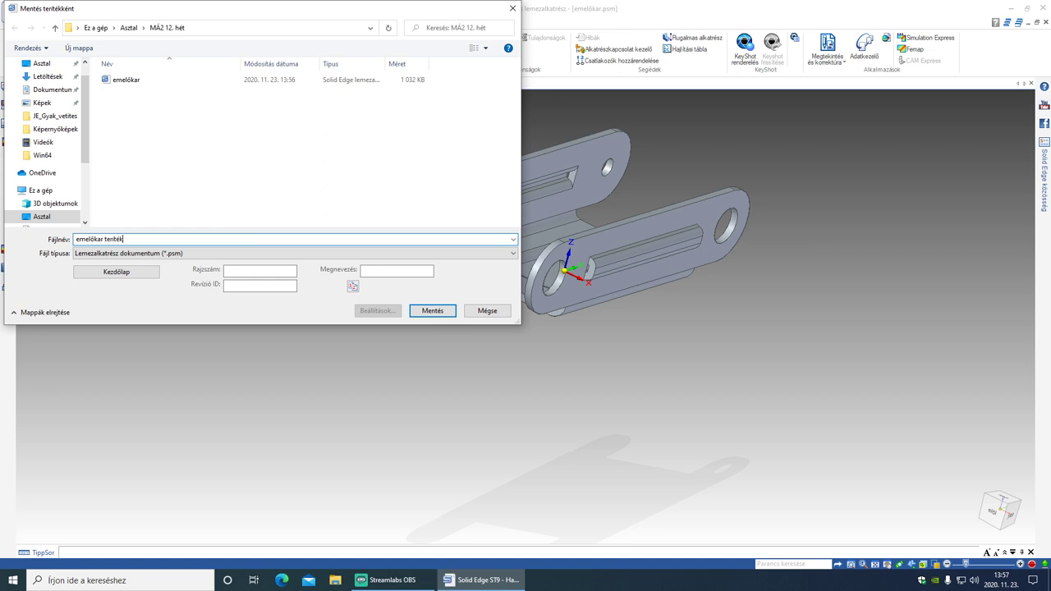
pyautogui.write('eríték')
pyautogui.press('Return')
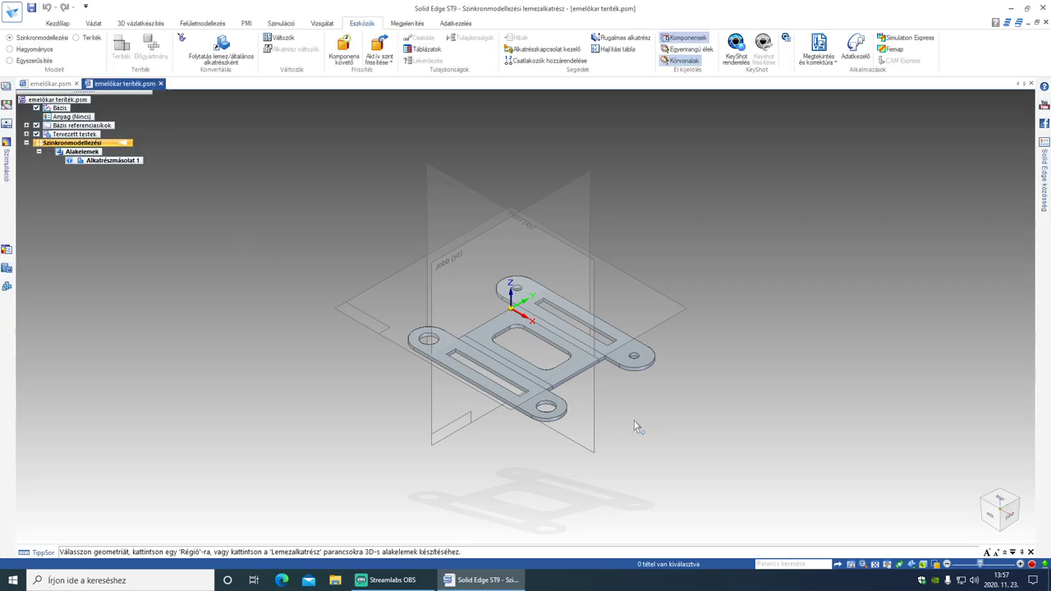
# Close the flat pattern document emelőkar teríték.psm and return to the bent part emelőkar.psm.
pyautogui.moveTo(649, 413); pyautogui.dragTo(608, 451, button='middle')
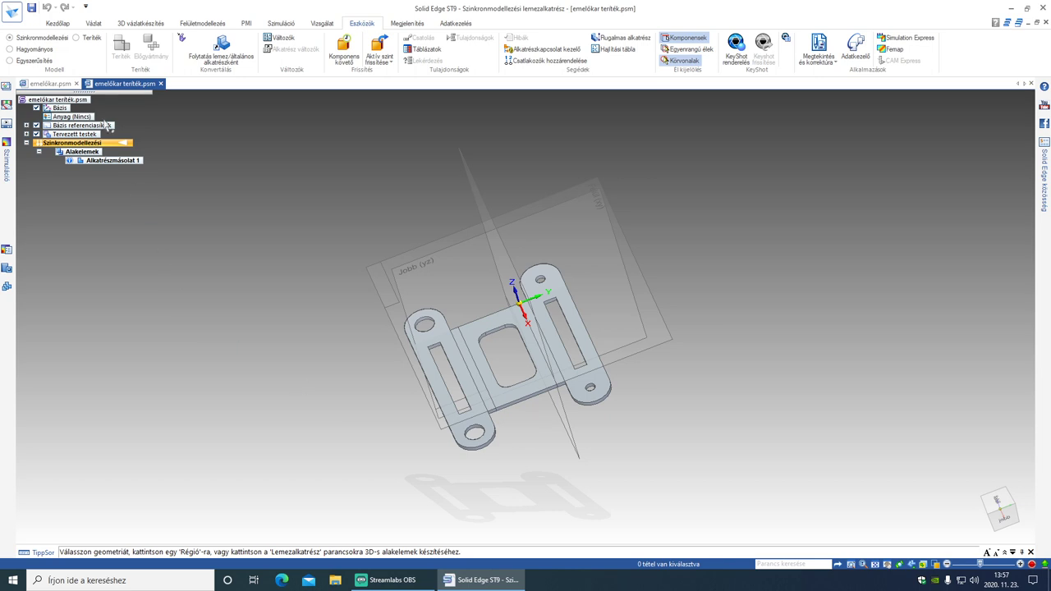
pyautogui.click(12, 14)
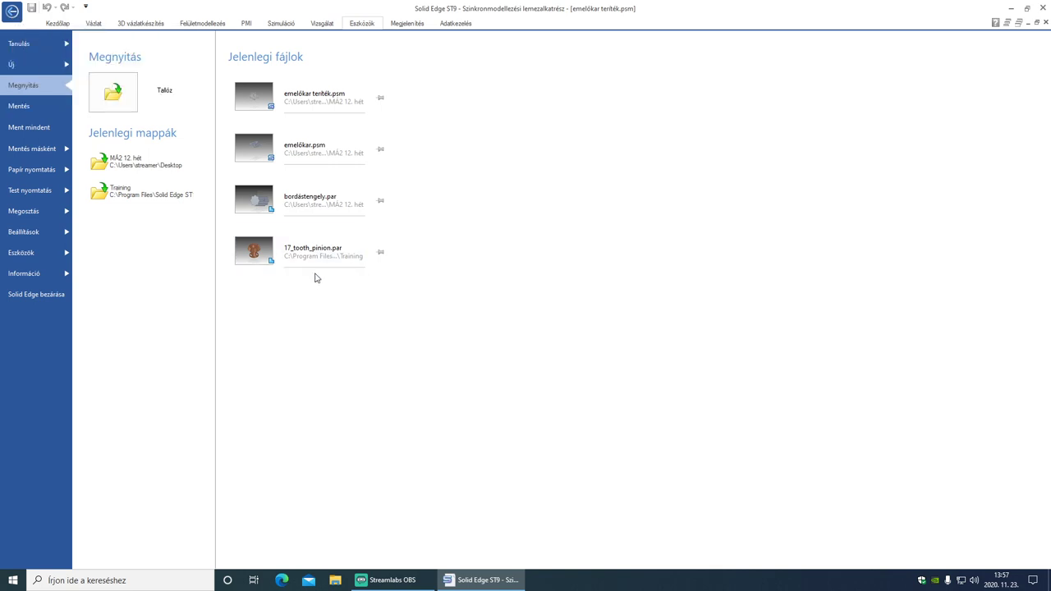
pyautogui.click(288, 102)
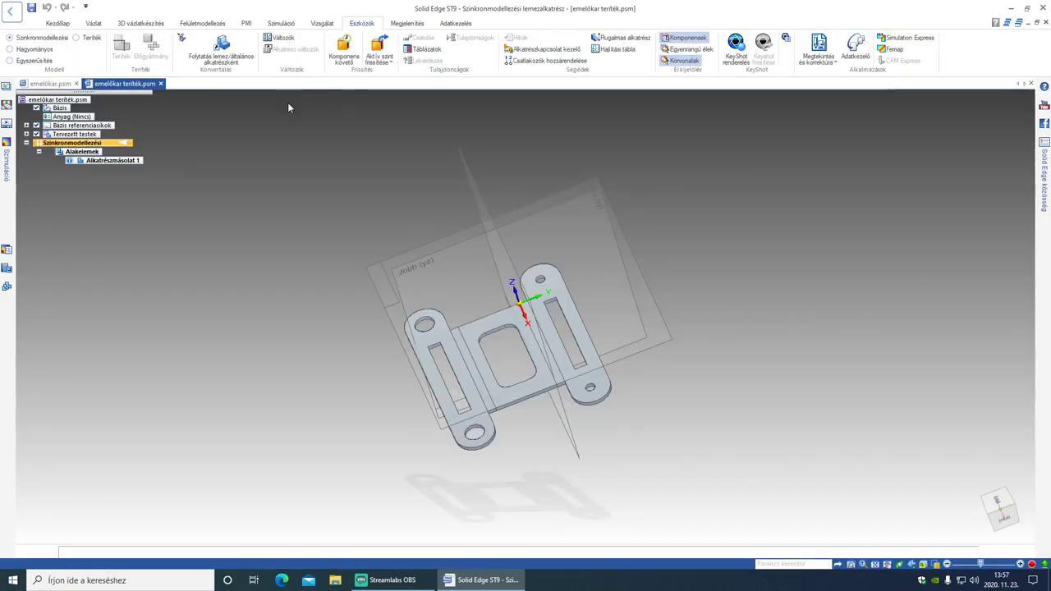
pyautogui.click(161, 83)
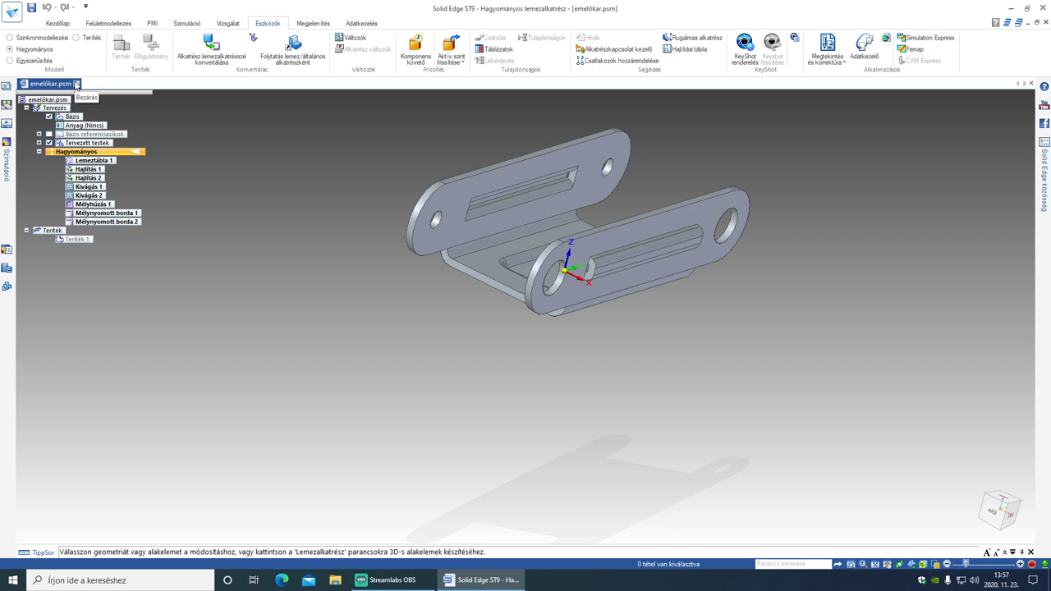
# Create a drawing of the current model from the iso metric draft.dft template, with the drawing view creation wizard enabled.
pyautogui.click(11, 11)
pyautogui.click(31, 63)
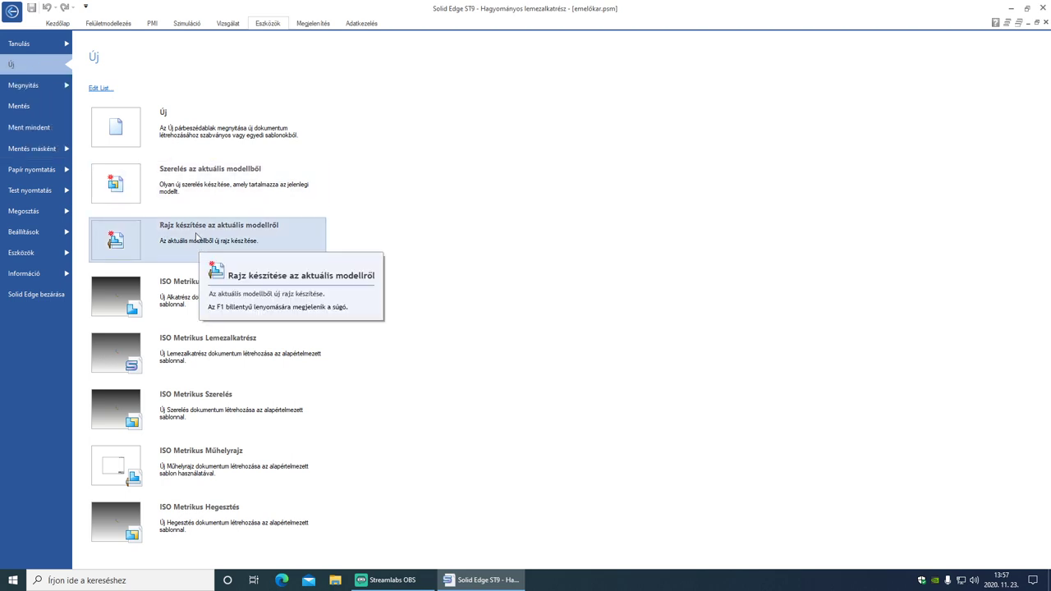
pyautogui.click(193, 236)
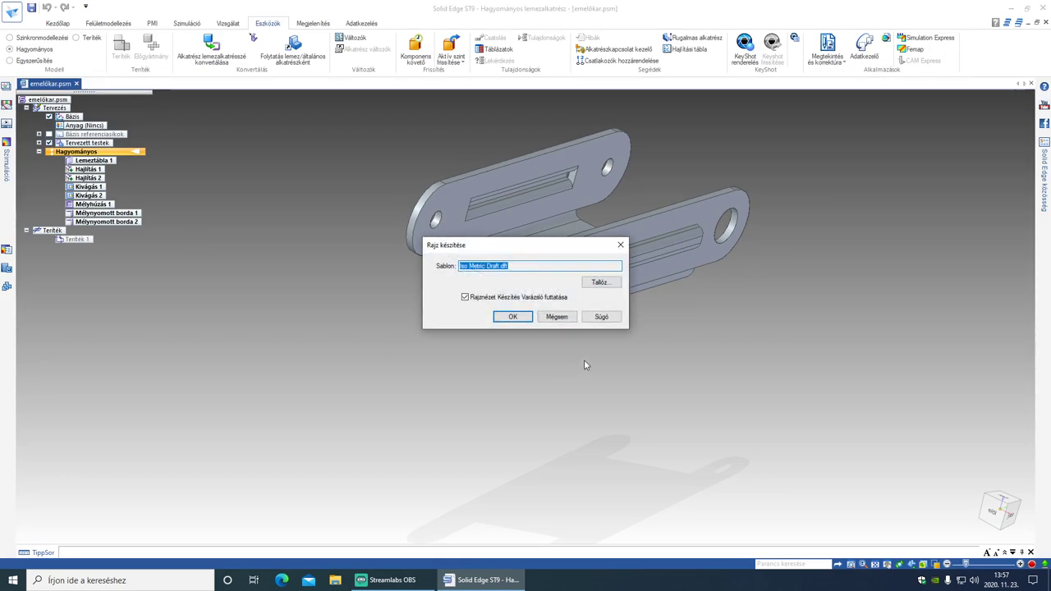
pyautogui.click(608, 284)
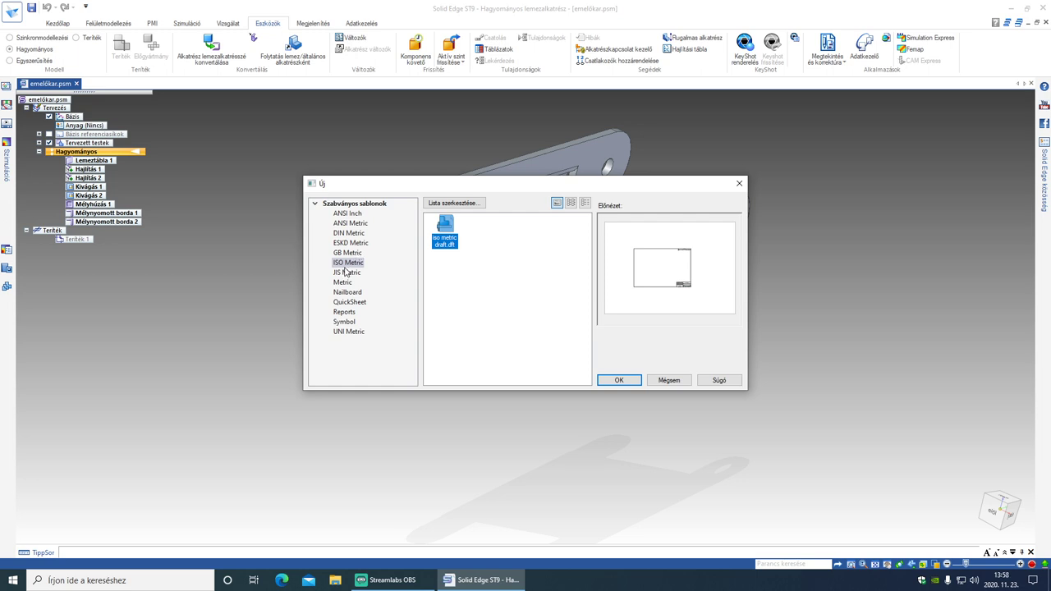
pyautogui.click(619, 381)
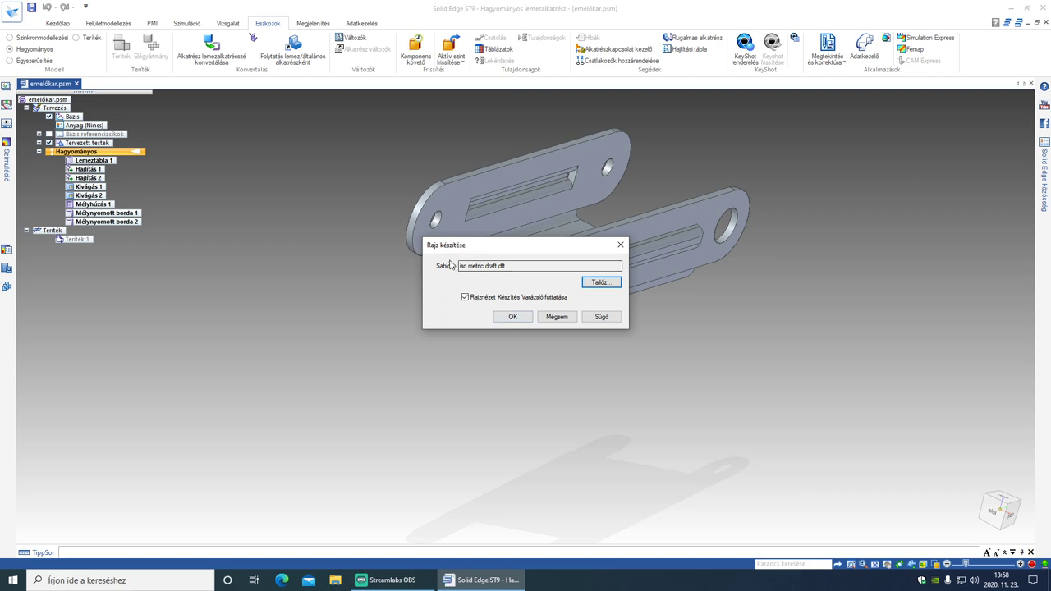
pyautogui.click(501, 321)
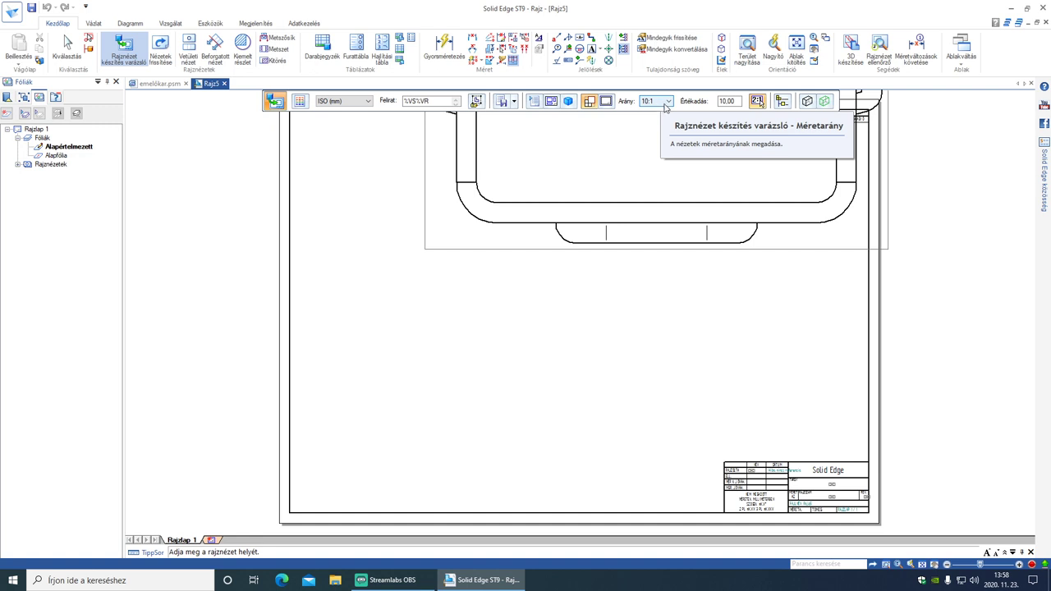
# Place the bracket's U-shaped end view at 1:1 scale low on the sheet, with a projected side view beside it.
pyautogui.click(669, 101)
pyautogui.click(652, 144)
pyautogui.click(370, 394)
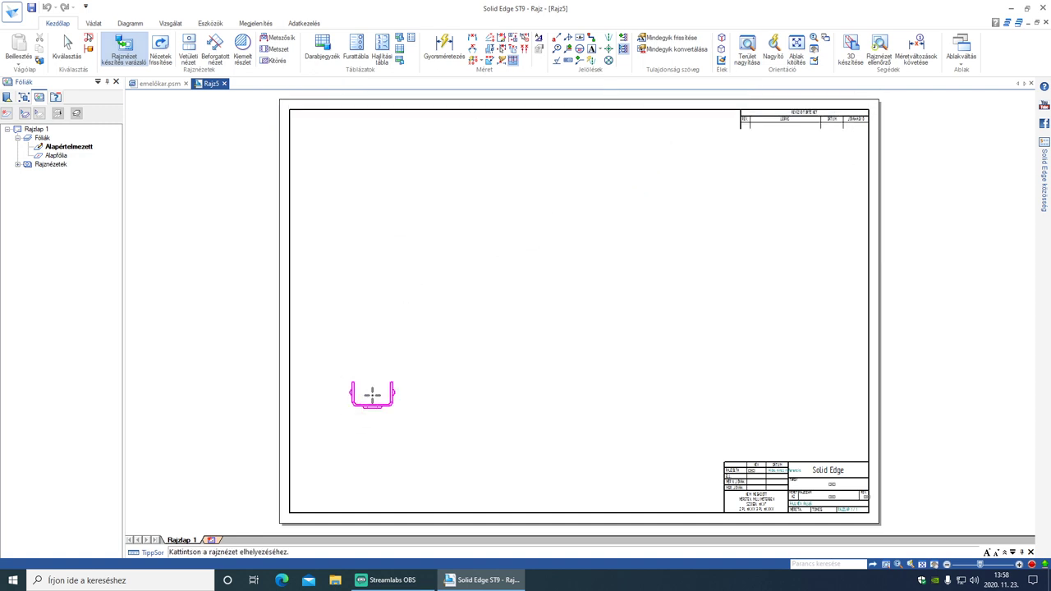
pyautogui.click(472, 392)
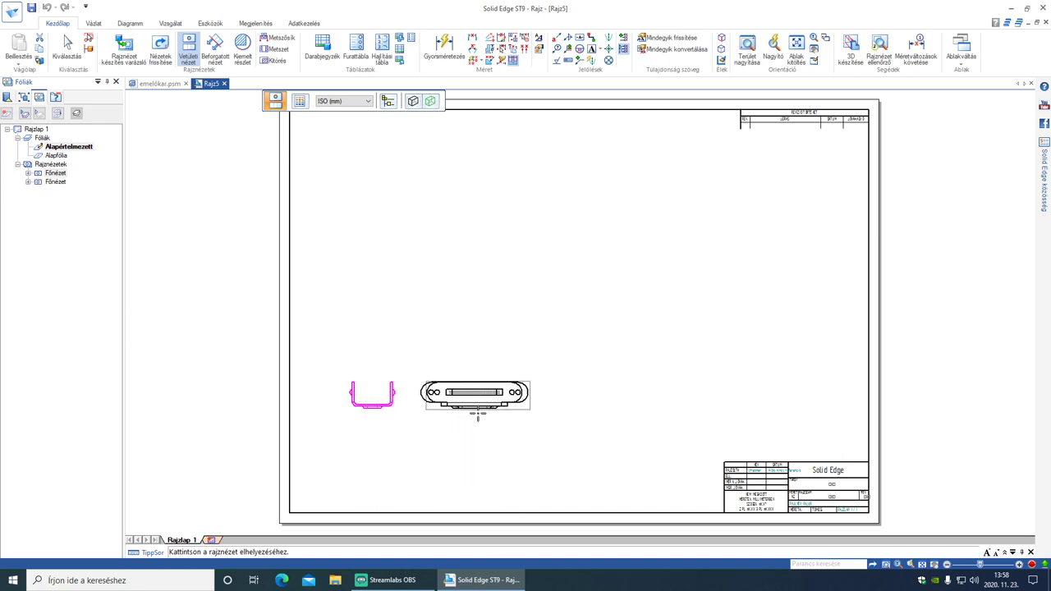
pyautogui.rightClick(403, 223)
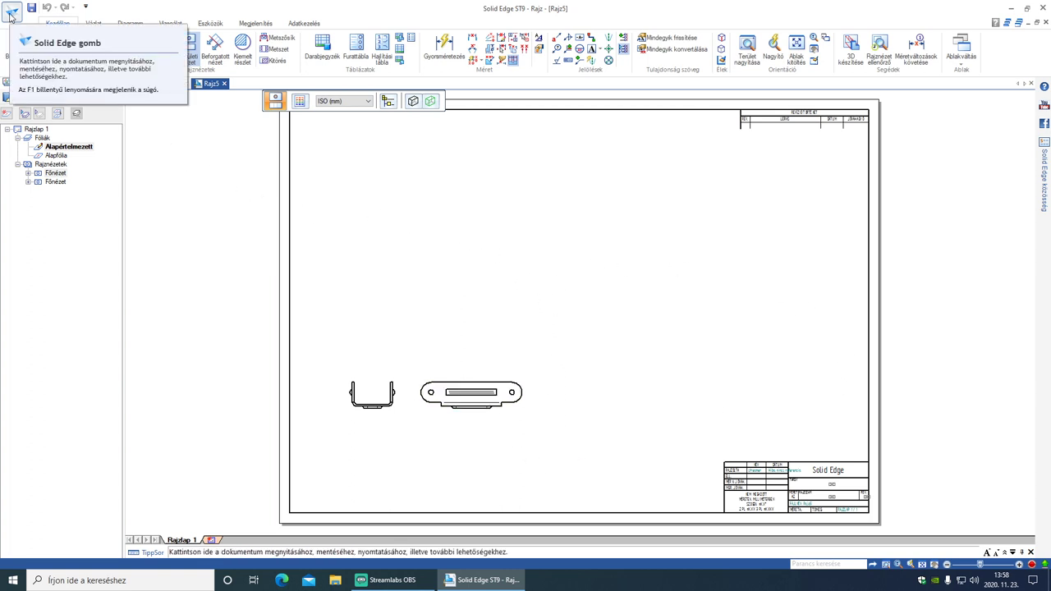
# Set the drawing sheet size to the standard A3 landscape format (A3 fekvő, 420 mm x 297 mm).
pyautogui.click(11, 15)
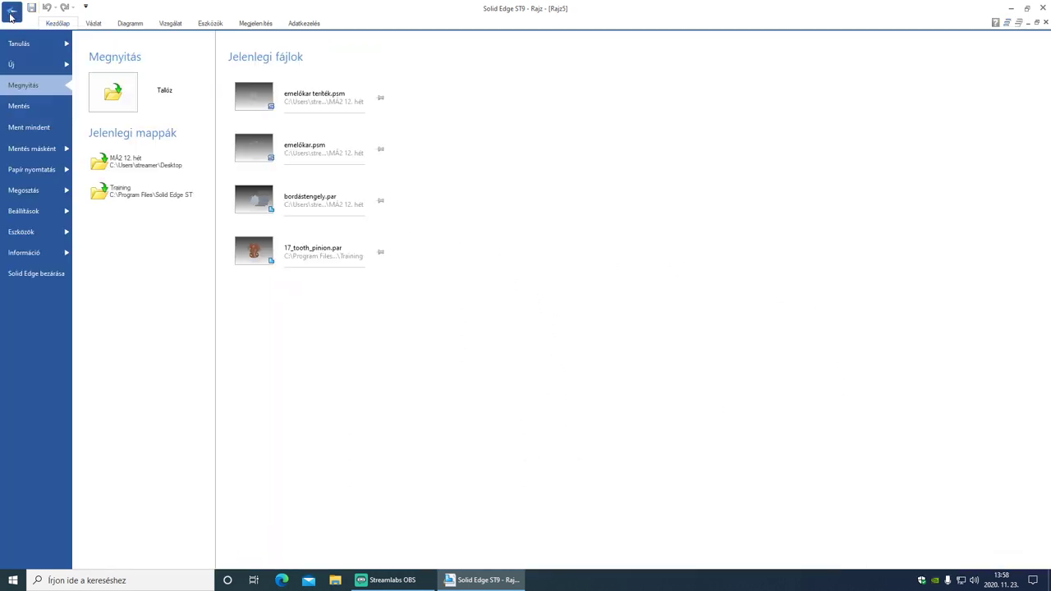
pyautogui.click(37, 171)
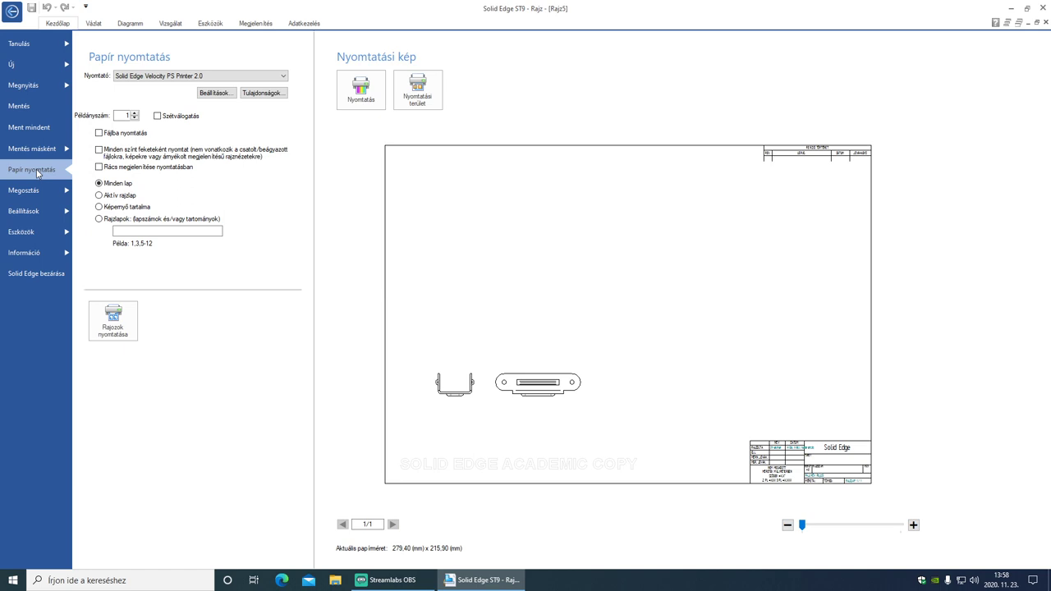
pyautogui.click(37, 211)
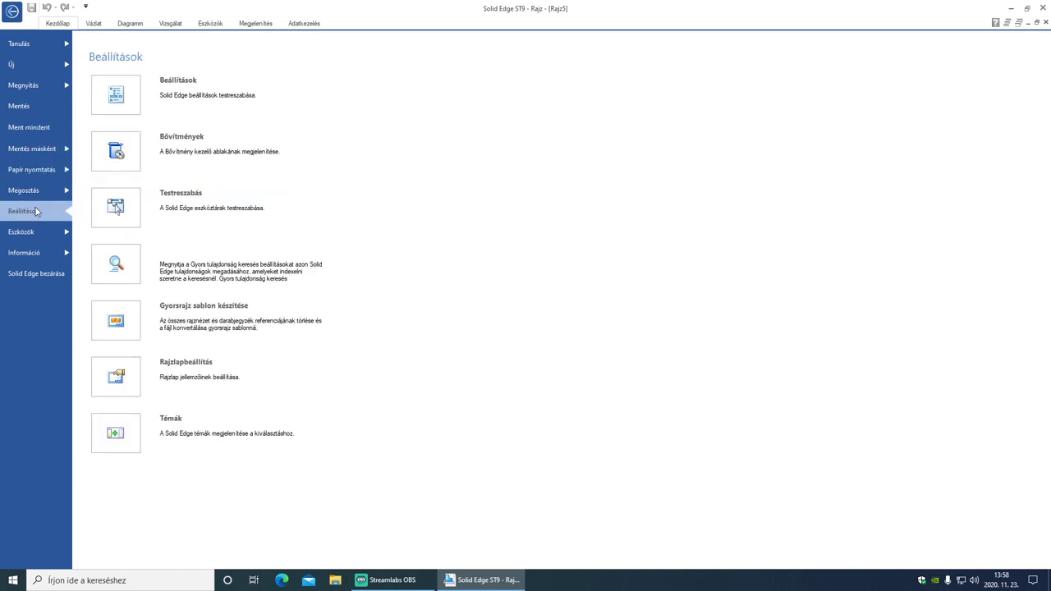
pyautogui.click(195, 376)
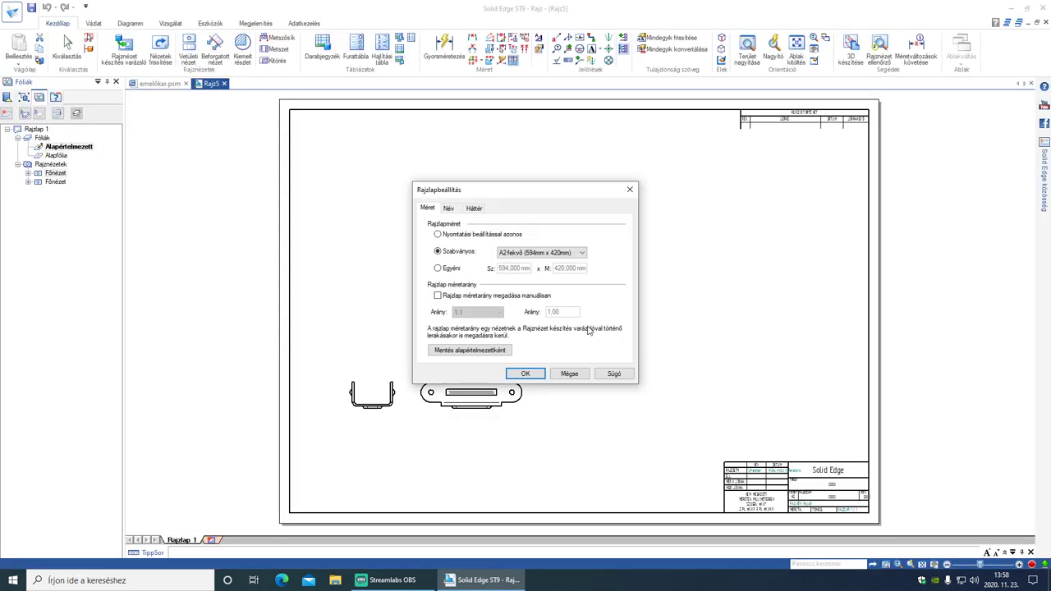
pyautogui.click(580, 255)
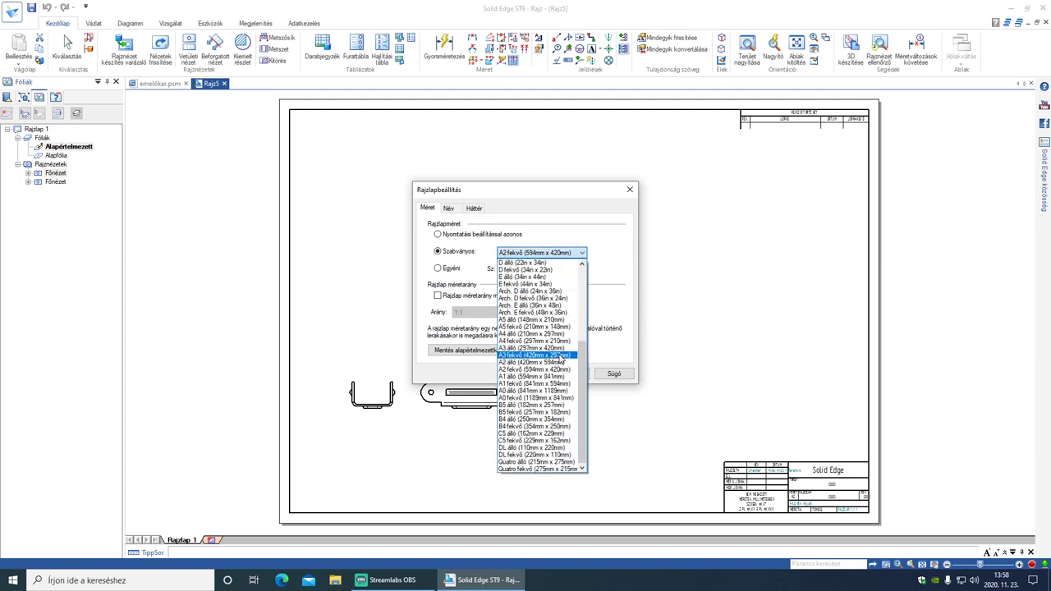
pyautogui.click(541, 355)
pyautogui.click(525, 372)
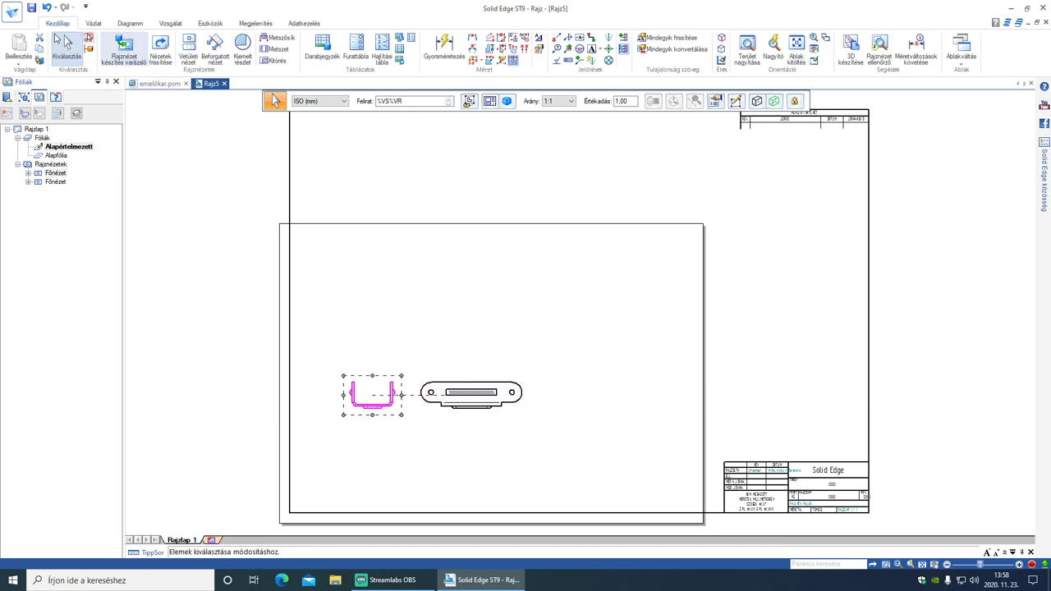
# Change the sheet background to A3 rajzlap háttér and fit the sheet in the window.
pyautogui.click(18, 14)
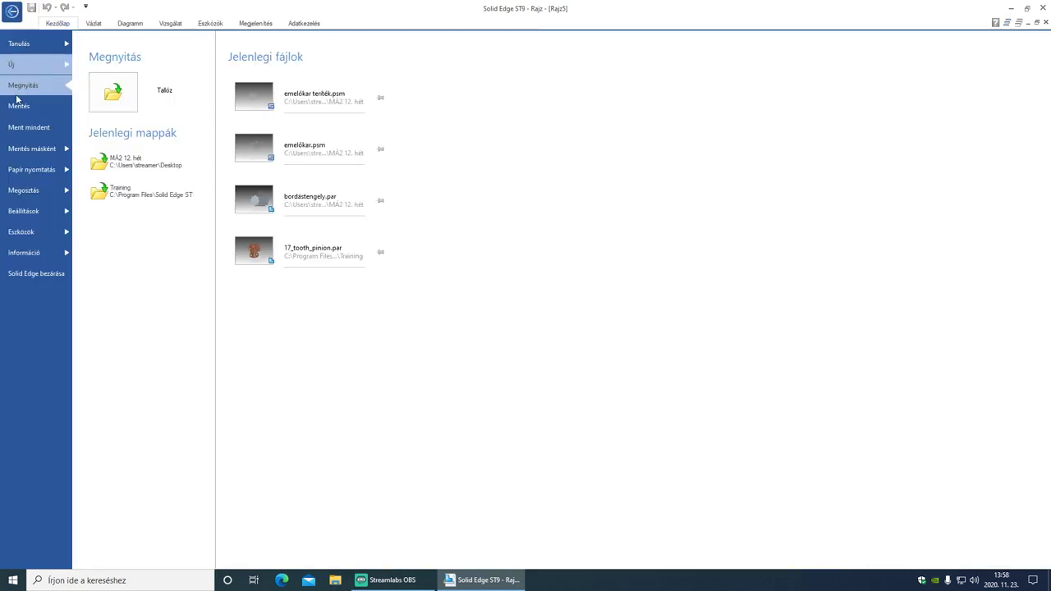
pyautogui.click(57, 218)
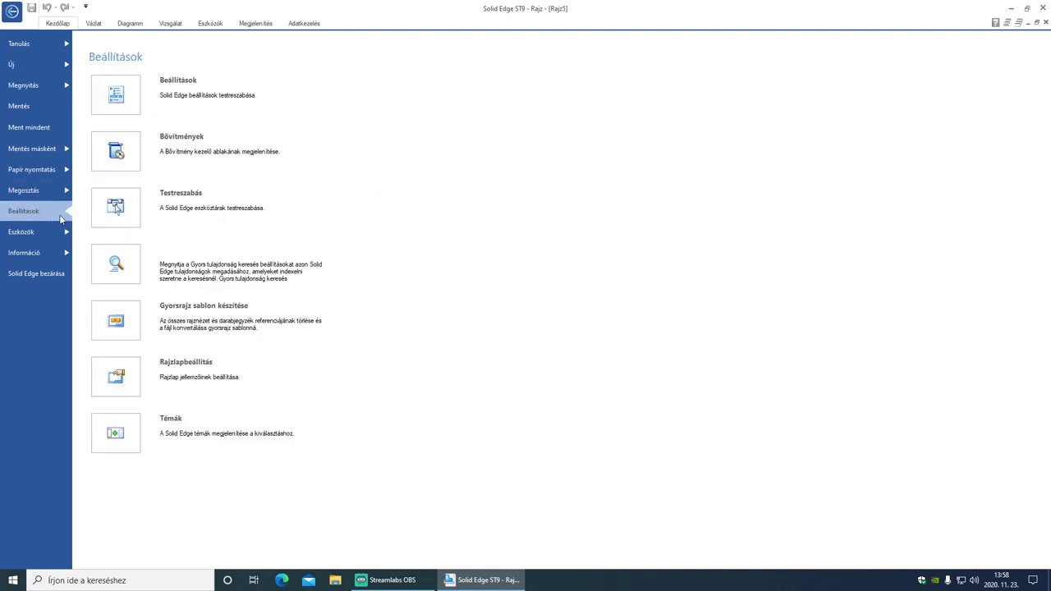
pyautogui.click(211, 375)
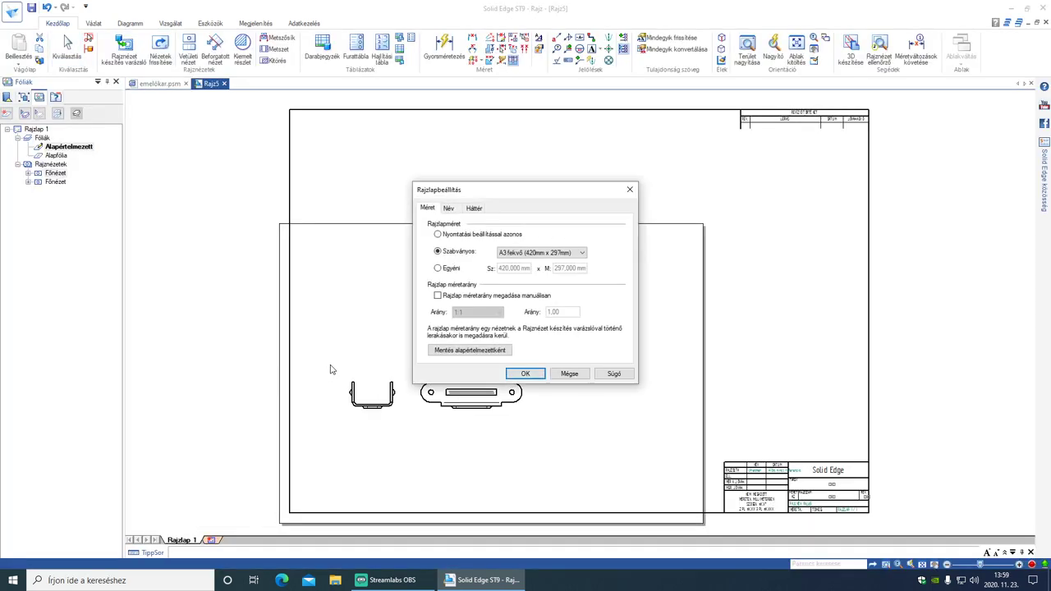
pyautogui.click(474, 208)
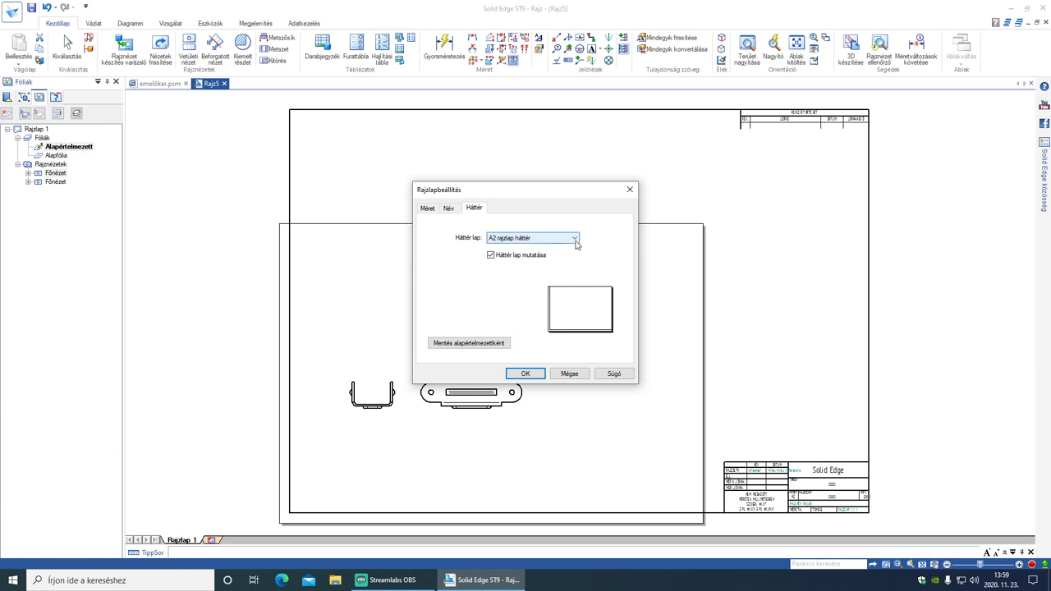
pyautogui.click(548, 238)
pyautogui.click(549, 269)
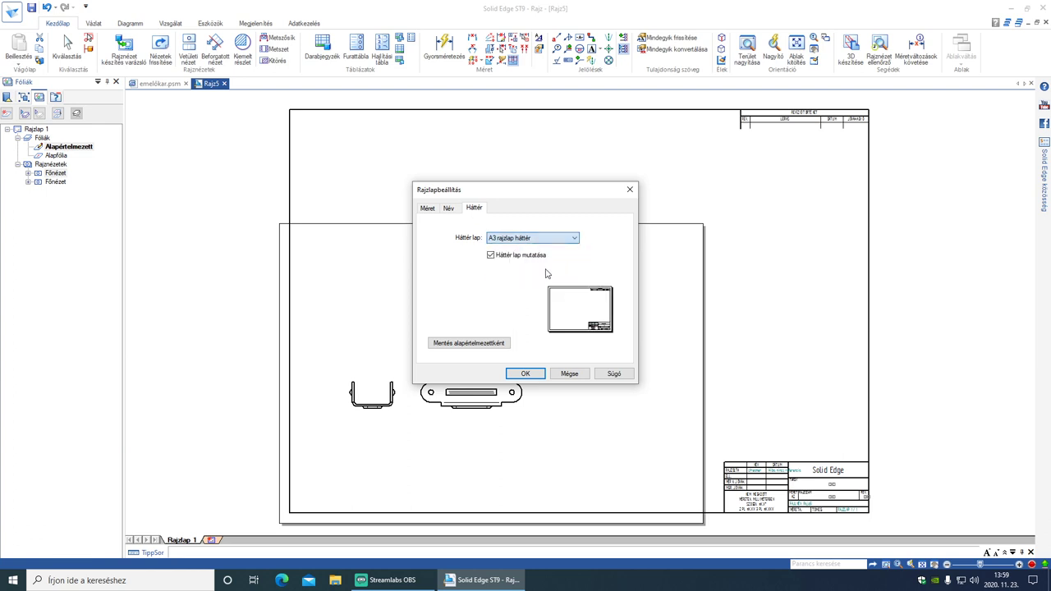
pyautogui.click(524, 373)
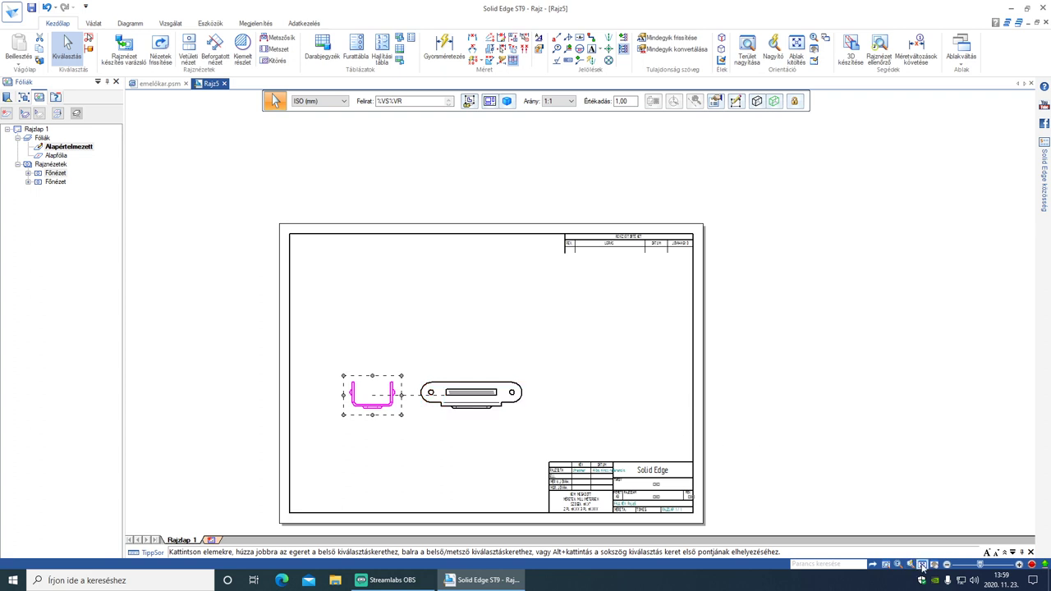
pyautogui.hotkey('ctrl', 'f')
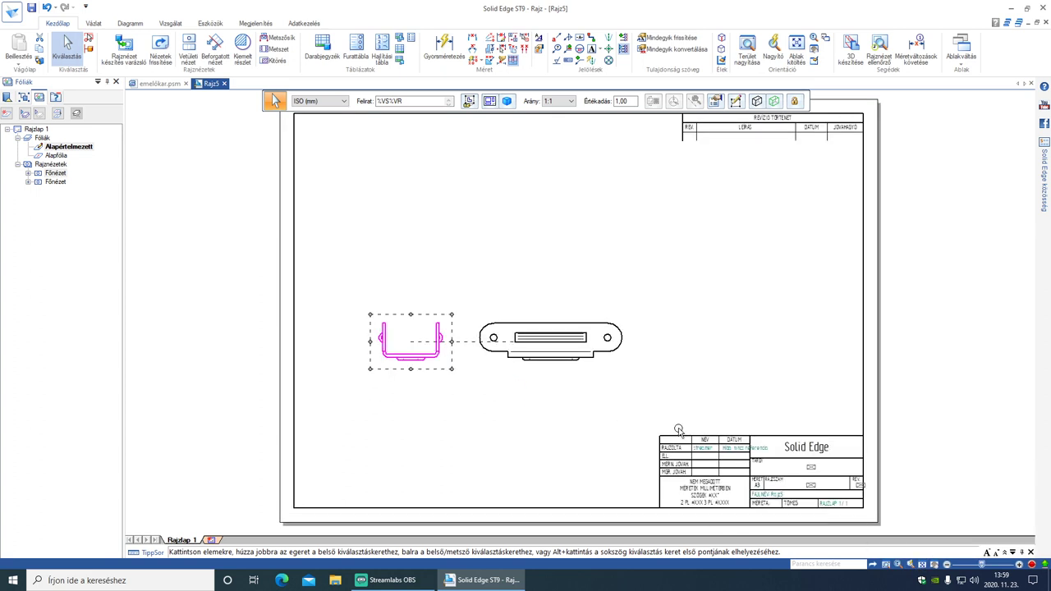
# Move the end view and the side view to the upper right area of the sheet.
pyautogui.moveTo(440, 353); pyautogui.dragTo(459, 239)
pyautogui.moveTo(589, 240); pyautogui.dragTo(713, 246)
pyautogui.moveTo(459, 239); pyautogui.dragTo(567, 242)
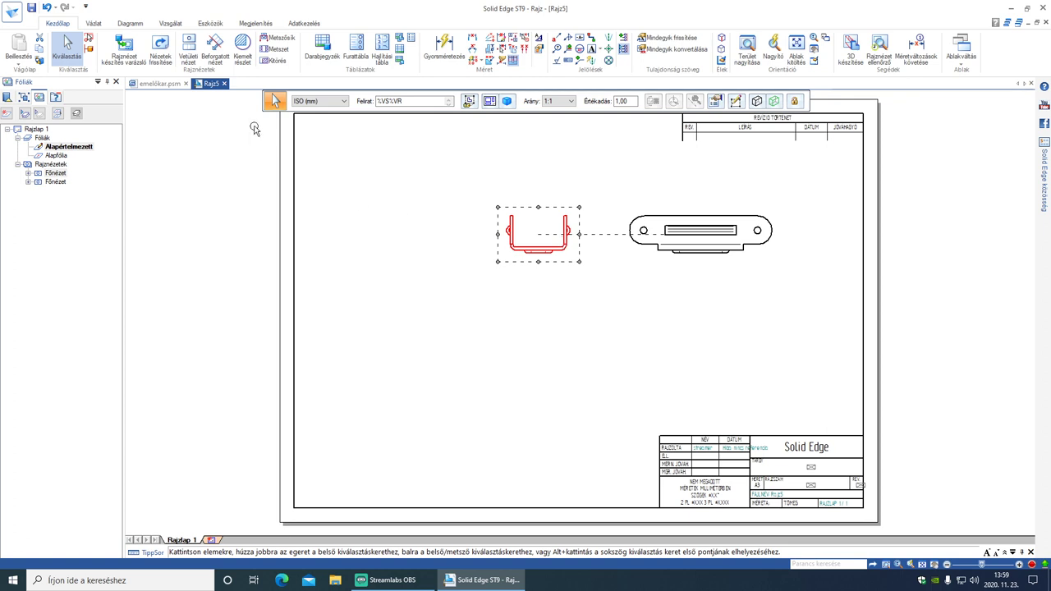
# Project a view of the base directly below the side view, and undo the extra isometric view placed from it.
pyautogui.click(189, 50)
pyautogui.click(686, 243)
pyautogui.click(700, 307)
pyautogui.click(415, 451)
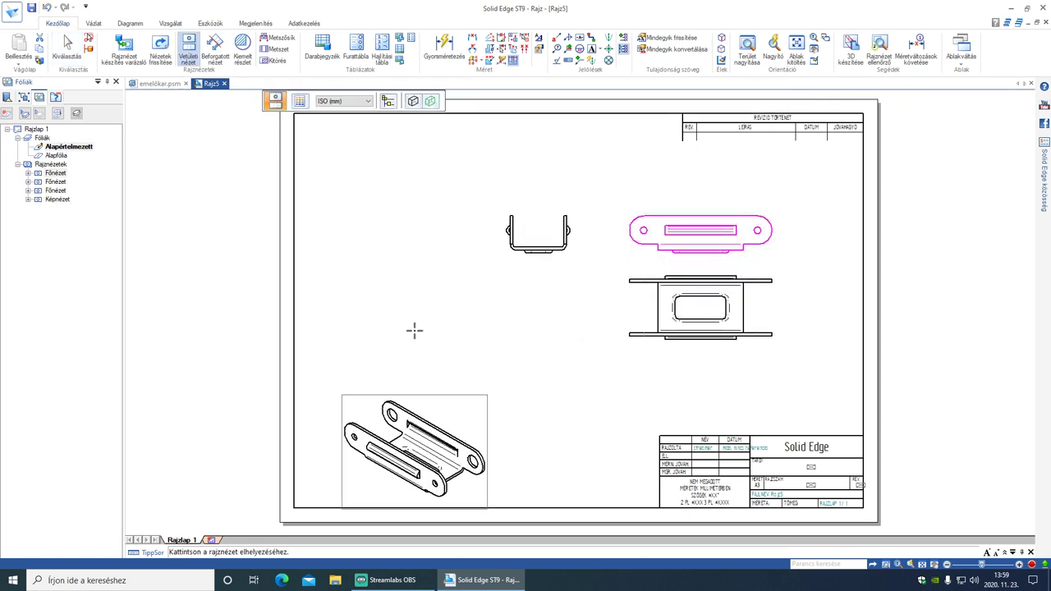
pyautogui.hotkey('ctrl', 'z')
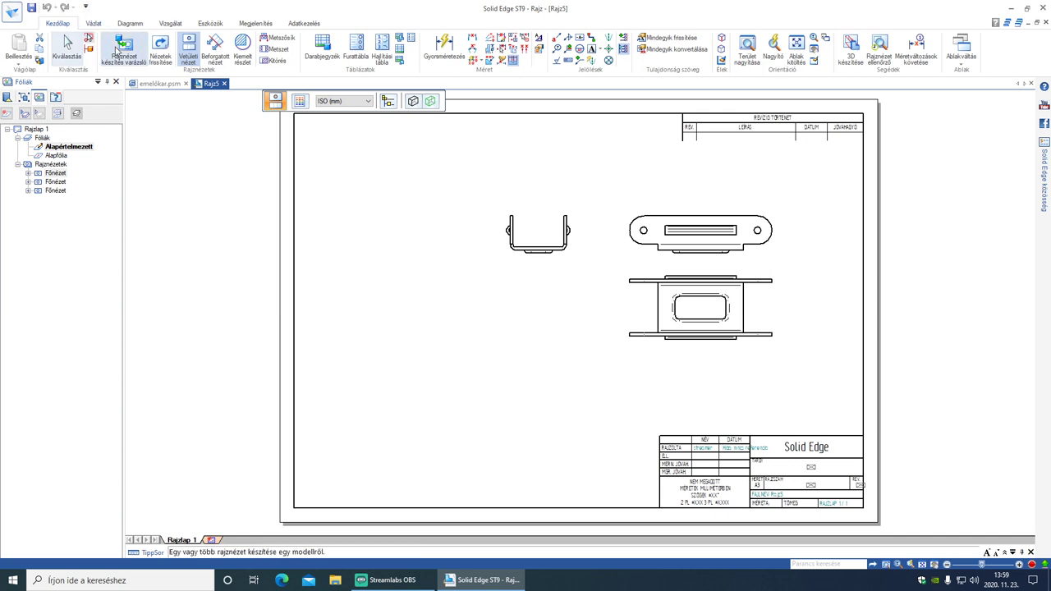
# Load the sheet metal model emelőkar teríték from the MÁ2 12. hét folder as the source for a new drawing view.
pyautogui.click(126, 51)
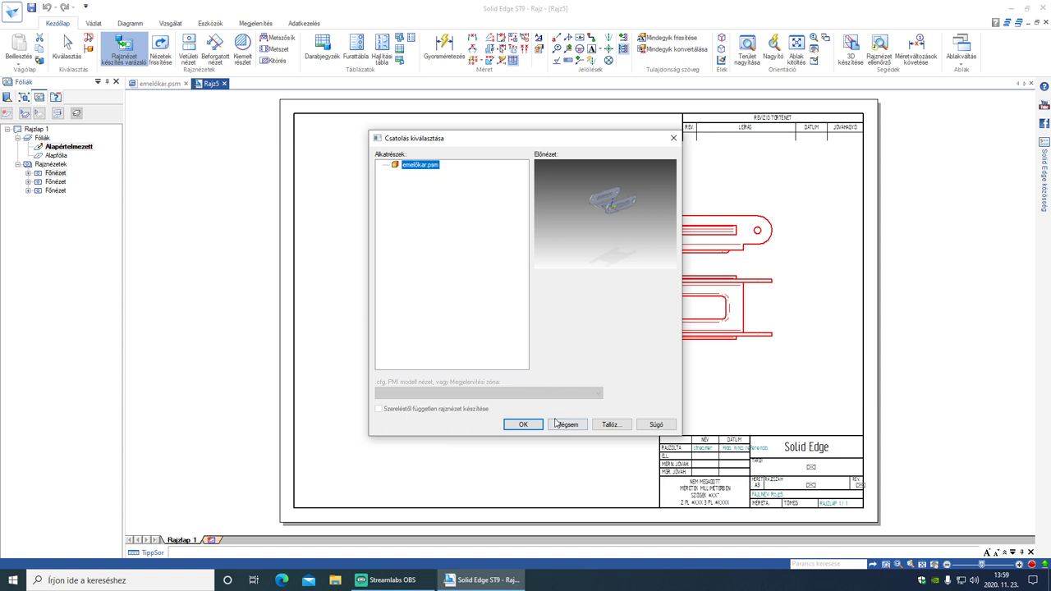
pyautogui.click(609, 424)
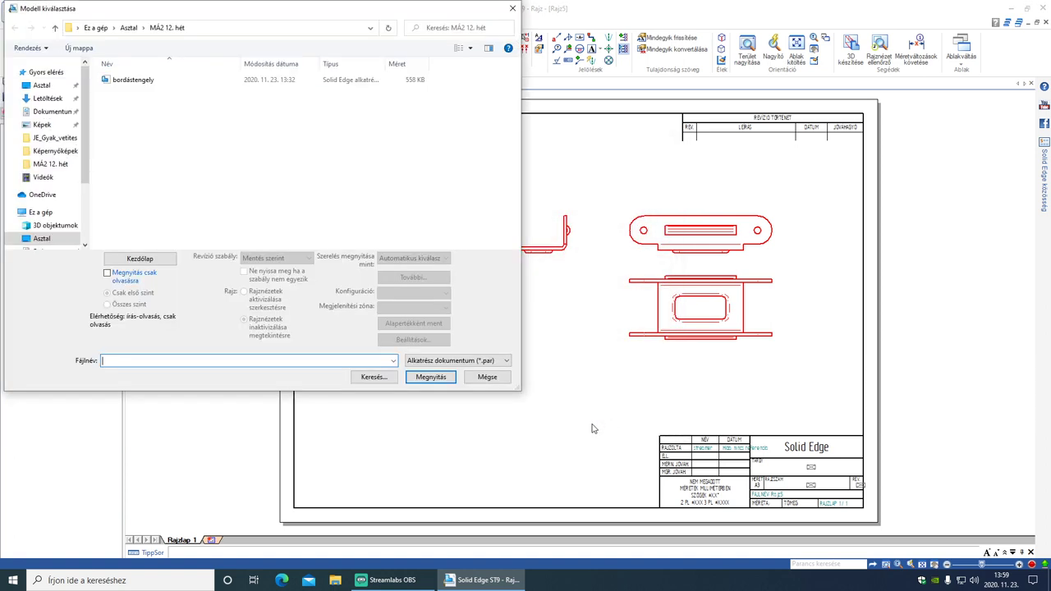
pyautogui.click(508, 361)
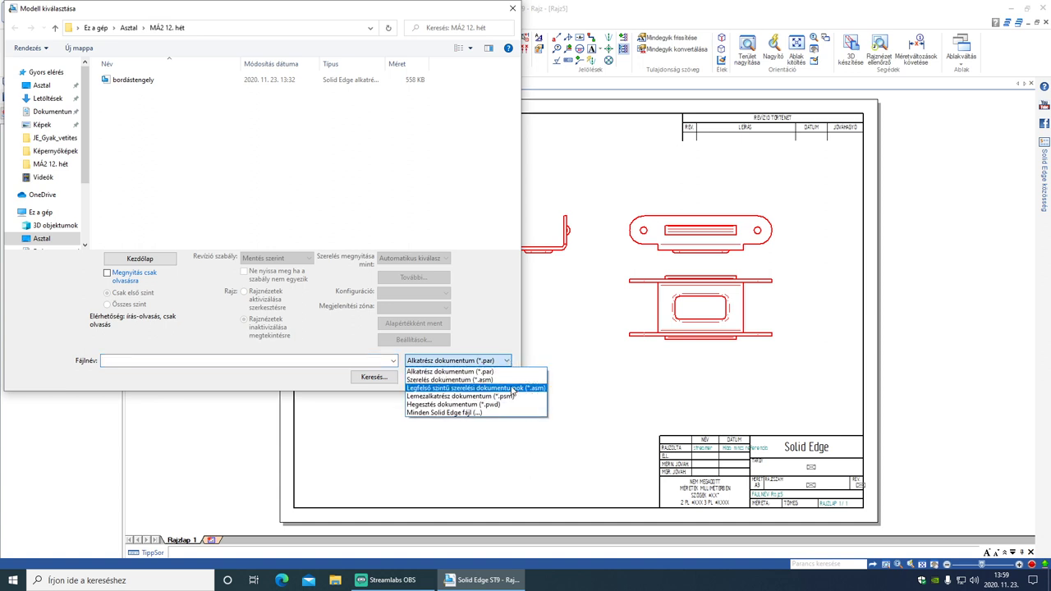
pyautogui.click(514, 396)
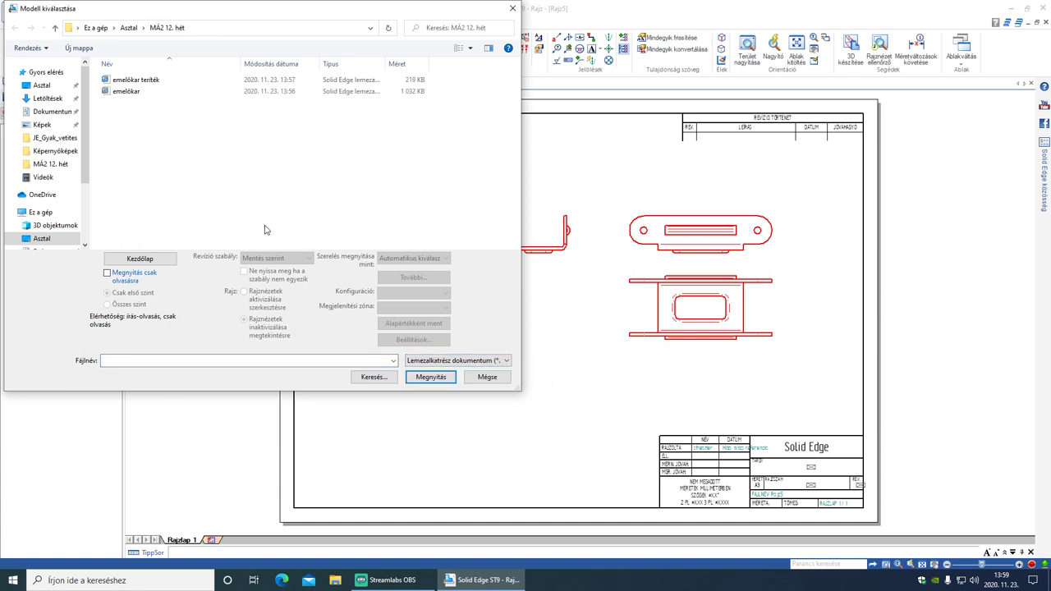
pyautogui.click(144, 83)
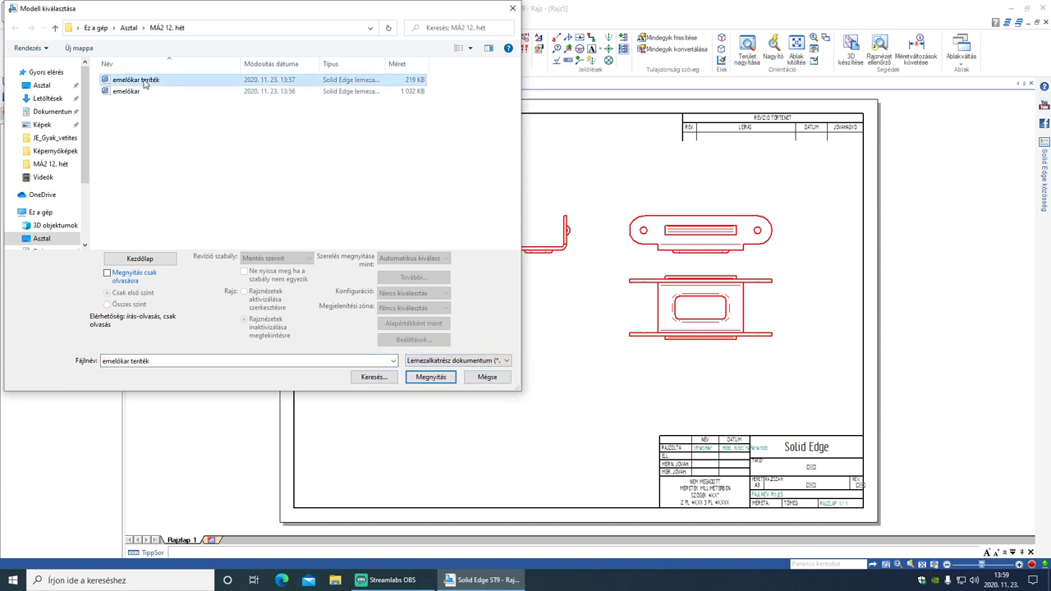
pyautogui.click(435, 378)
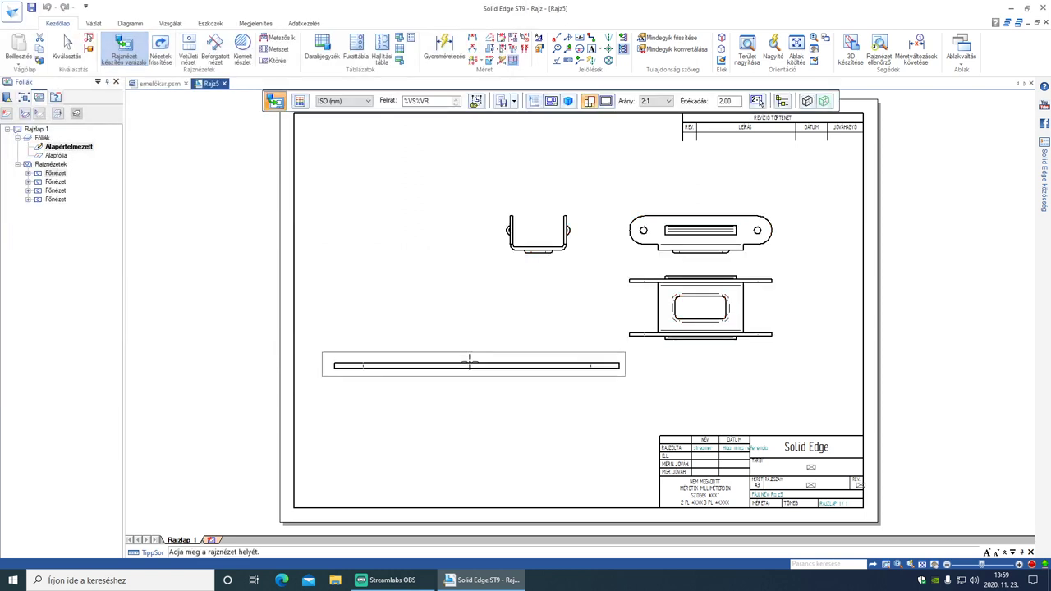
# Place the flat pattern's top view (Felülnézet) at 2:1 scale in the lower left area of the sheet, without any projected view.
pyautogui.click(481, 207)
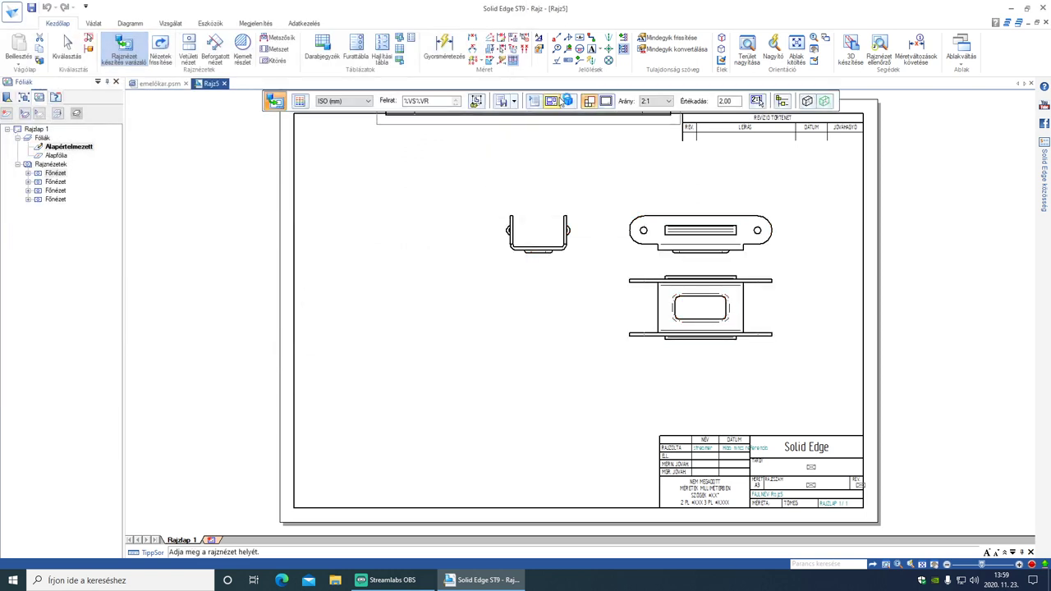
pyautogui.click(568, 101)
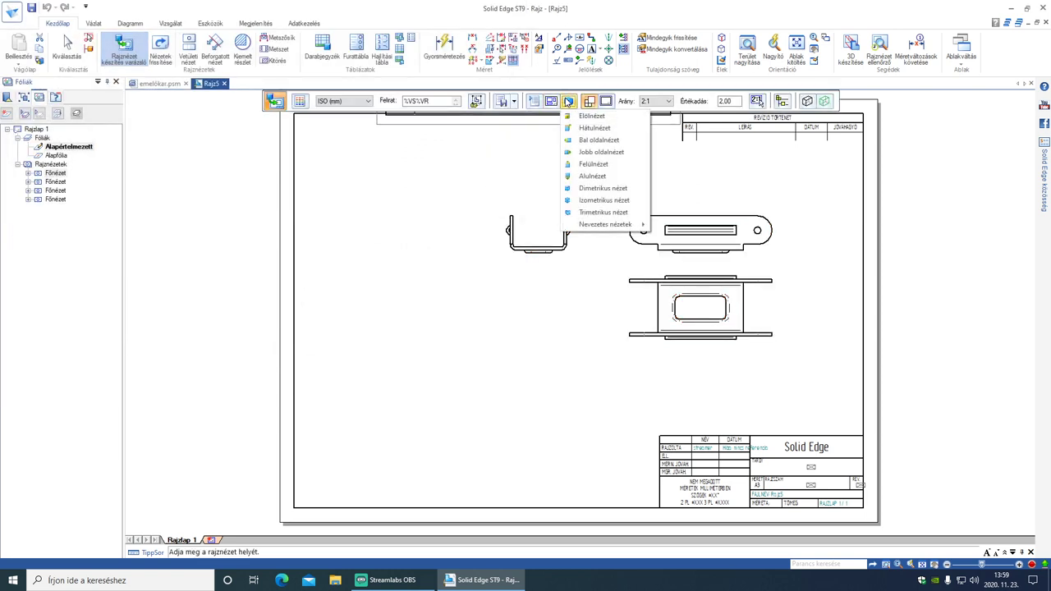
pyautogui.click(584, 164)
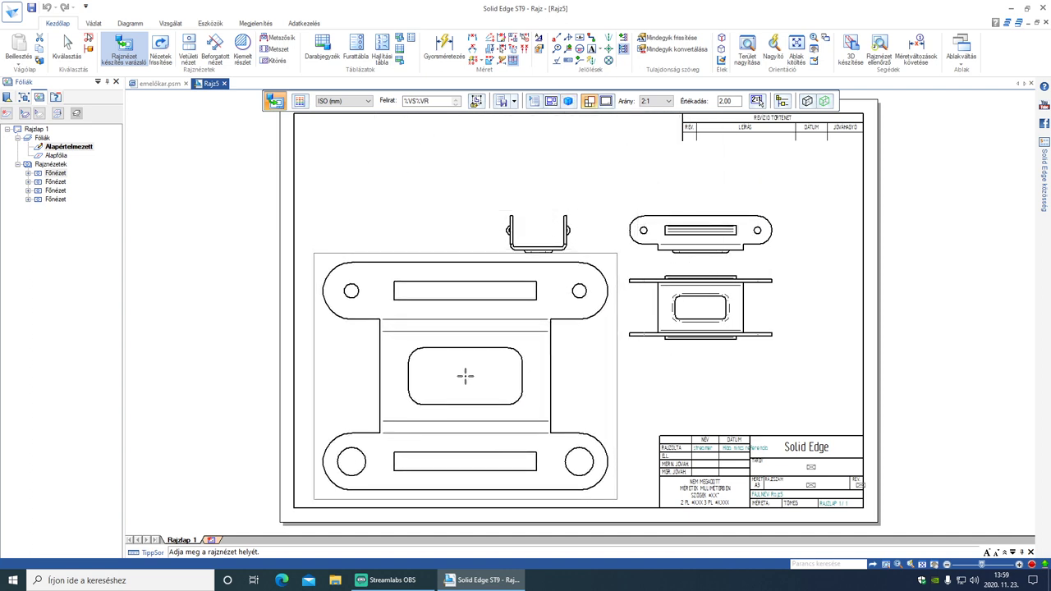
pyautogui.click(464, 376)
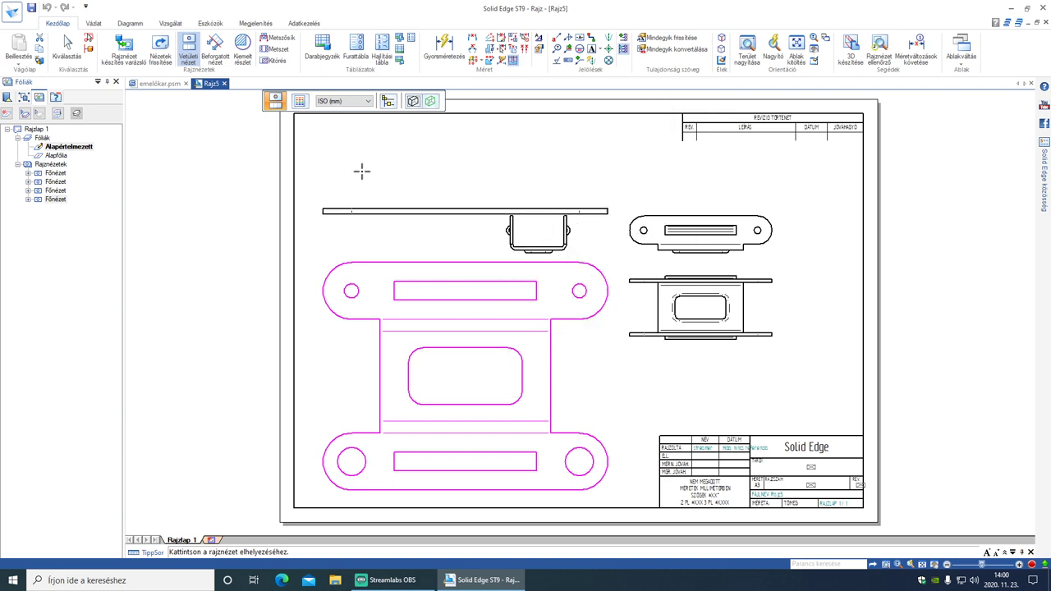
pyautogui.click(67, 45)
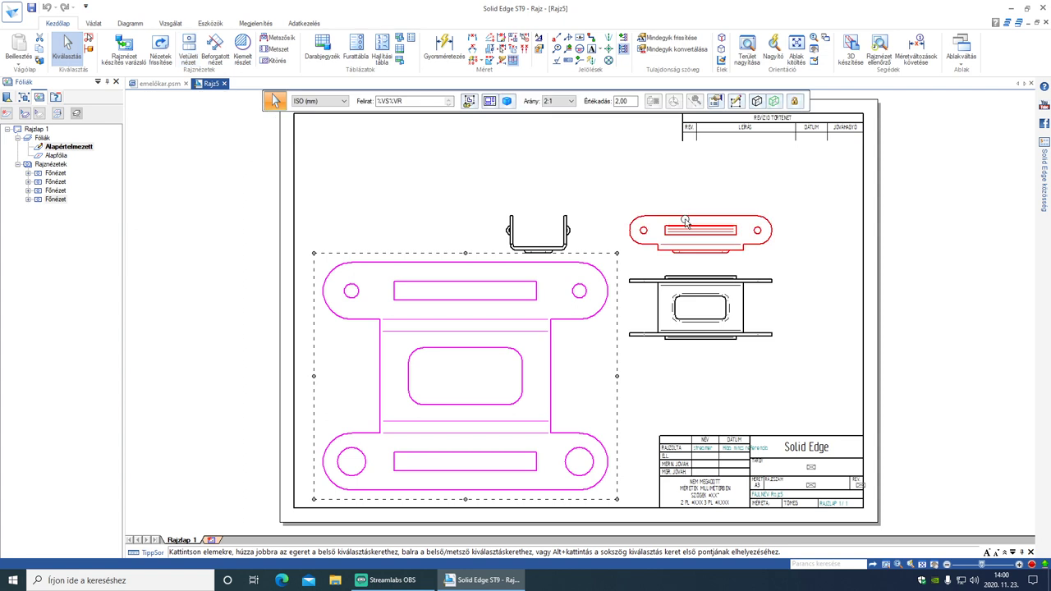
# Move the folded bracket's side view up toward the sheet's upper right corner and bring the end view closer to it.
pyautogui.moveTo(688, 218); pyautogui.dragTo(738, 189)
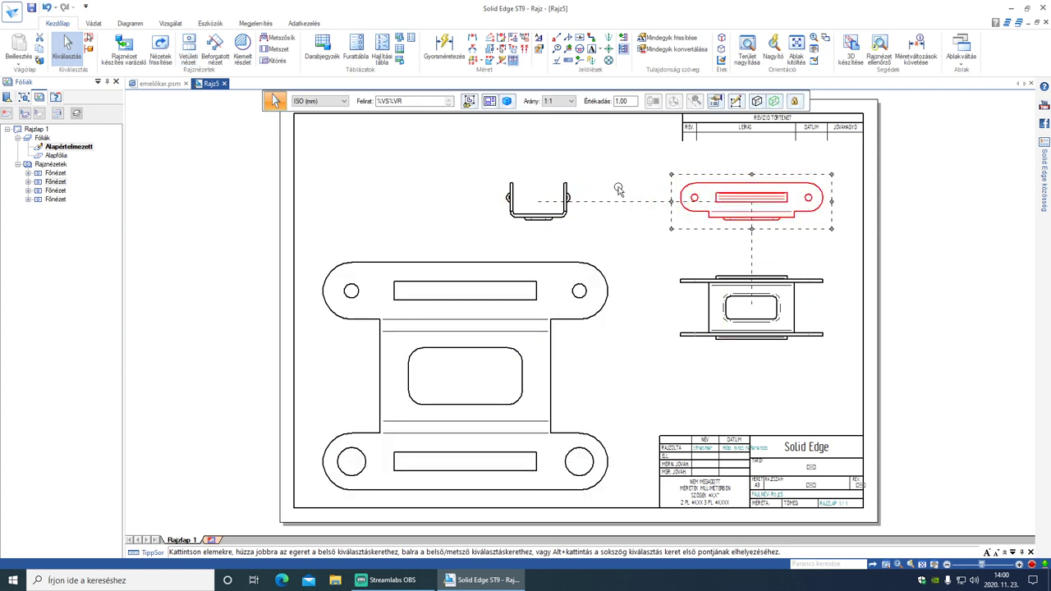
pyautogui.moveTo(572, 194); pyautogui.dragTo(630, 186)
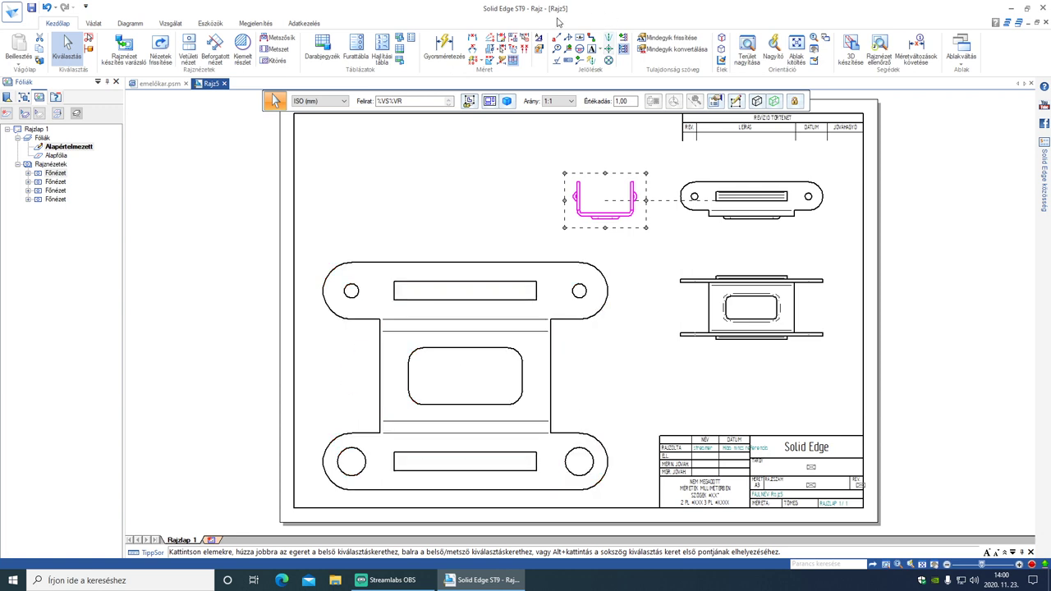
# Add horizontal and vertical centerlines through the middle of the flat pattern view, each defined by two points.
pyautogui.click(608, 39)
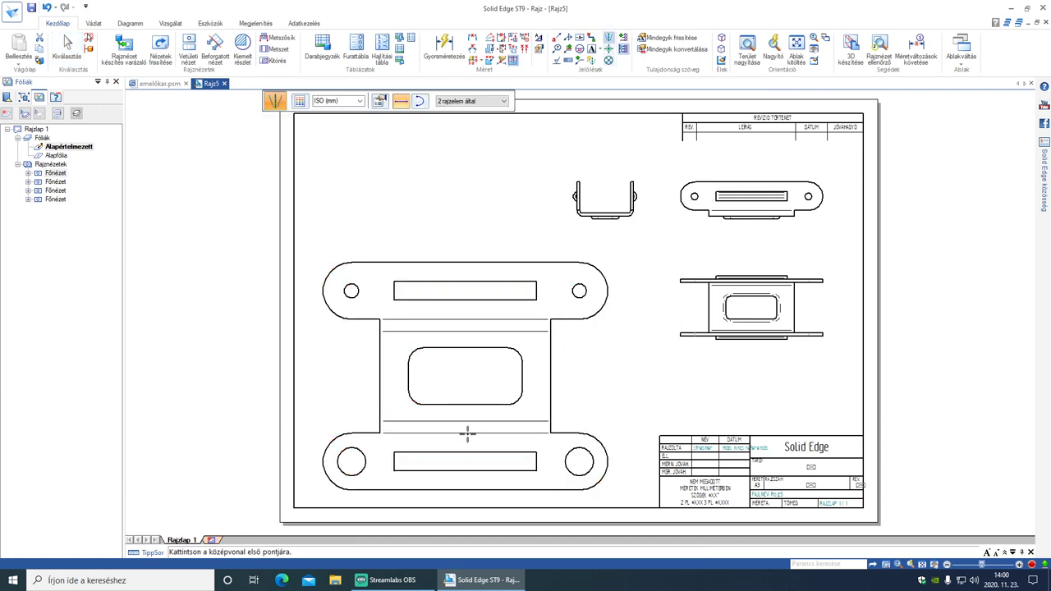
pyautogui.click(380, 376)
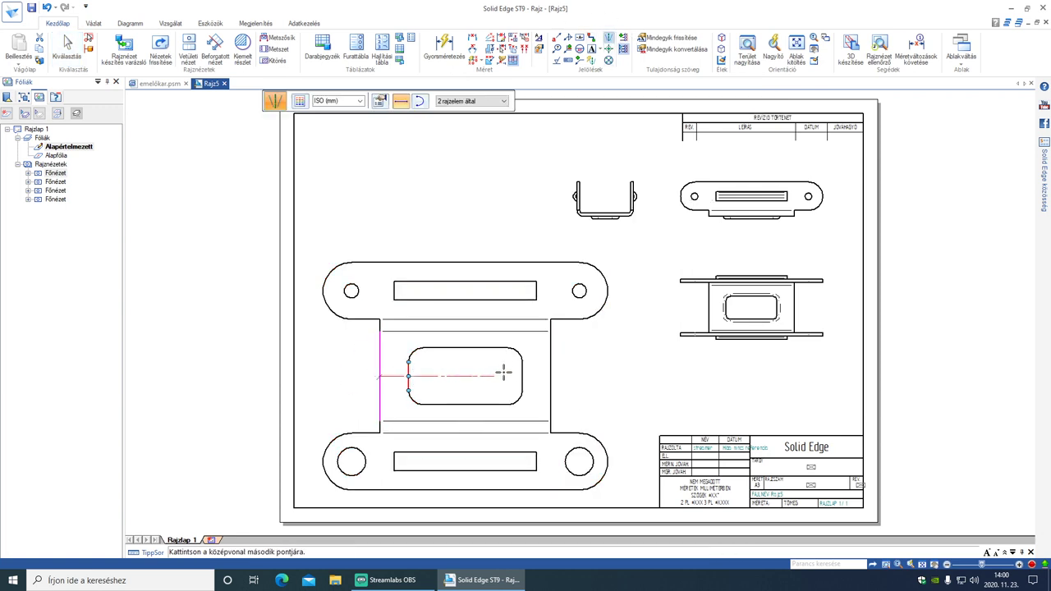
pyautogui.click(550, 377)
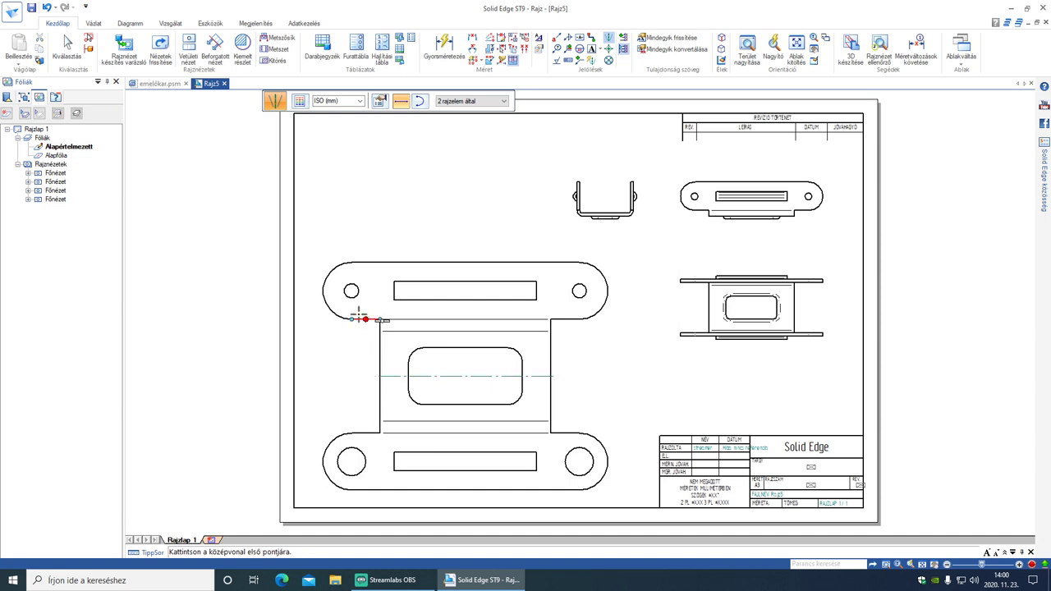
pyautogui.click(465, 263)
pyautogui.click(464, 490)
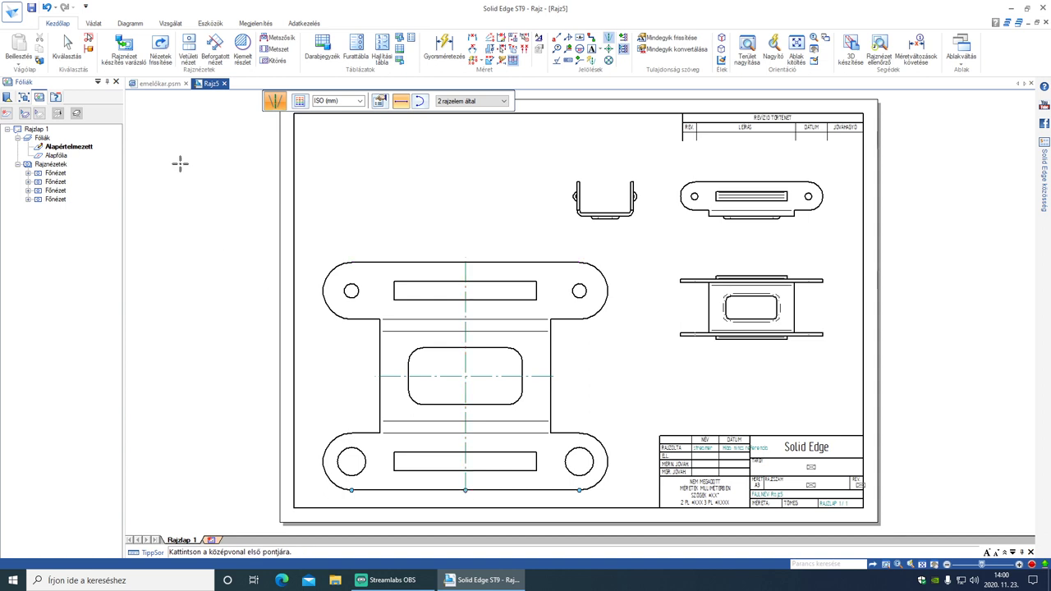
# Extend both ends of the flat pattern's horizontal centerline slightly past the outer ends of the flanges.
pyautogui.click(68, 48)
pyautogui.click(392, 376)
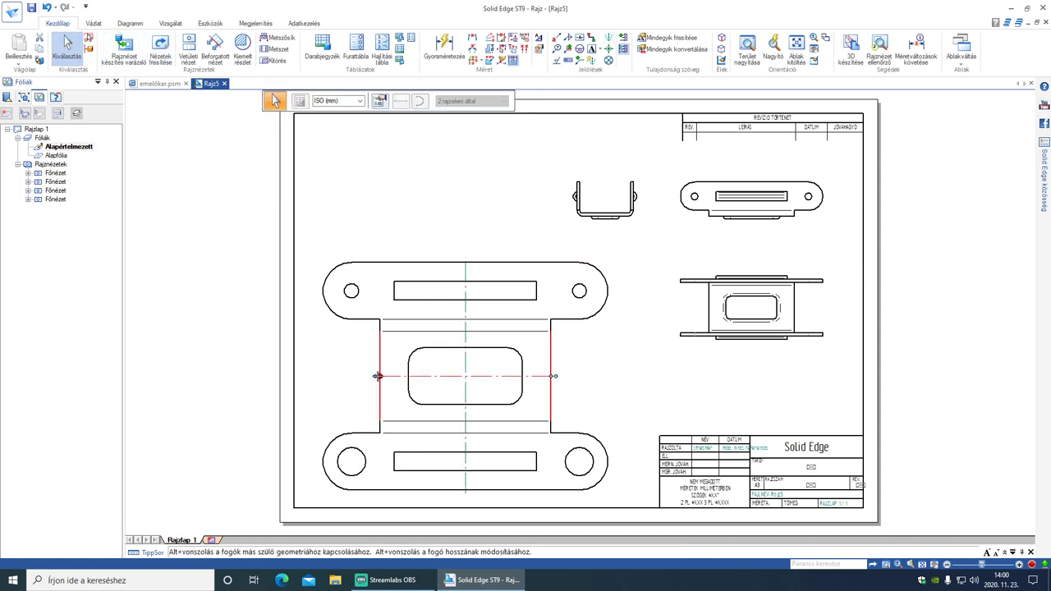
pyautogui.moveTo(374, 375); pyautogui.dragTo(357, 376)
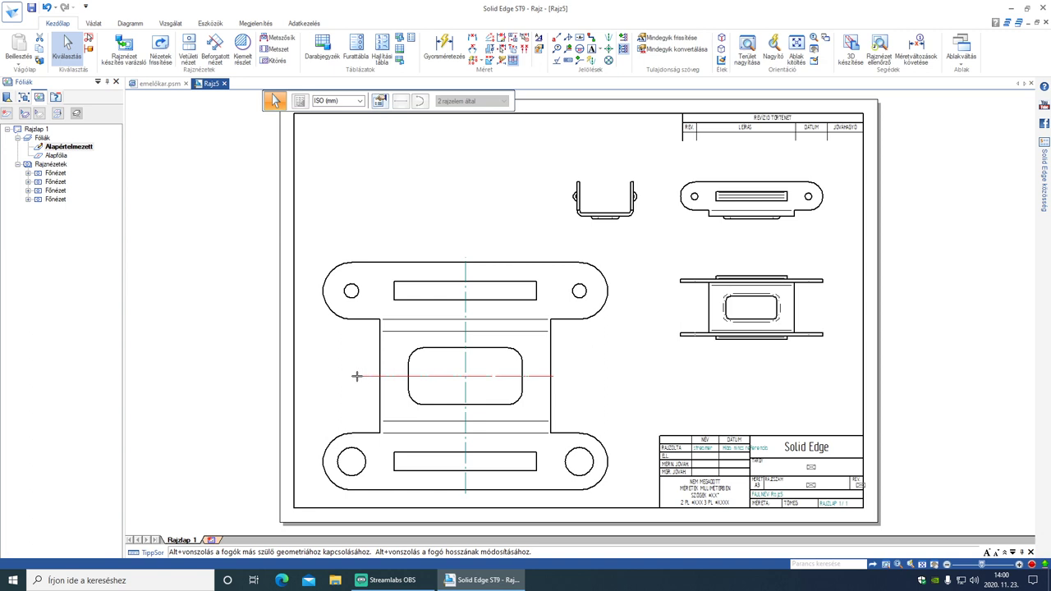
pyautogui.click(313, 376)
pyautogui.moveTo(556, 376); pyautogui.dragTo(600, 378)
pyautogui.click(550, 376)
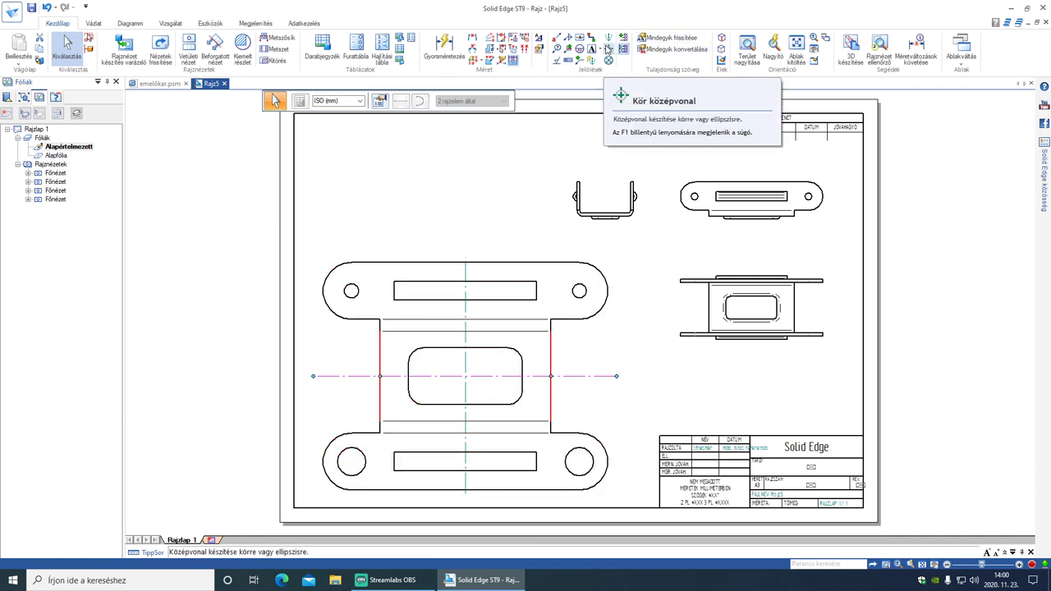
# Add horizontal-vertical center marks to the four round holes of the flat pattern.
pyautogui.click(607, 49)
pyautogui.click(586, 296)
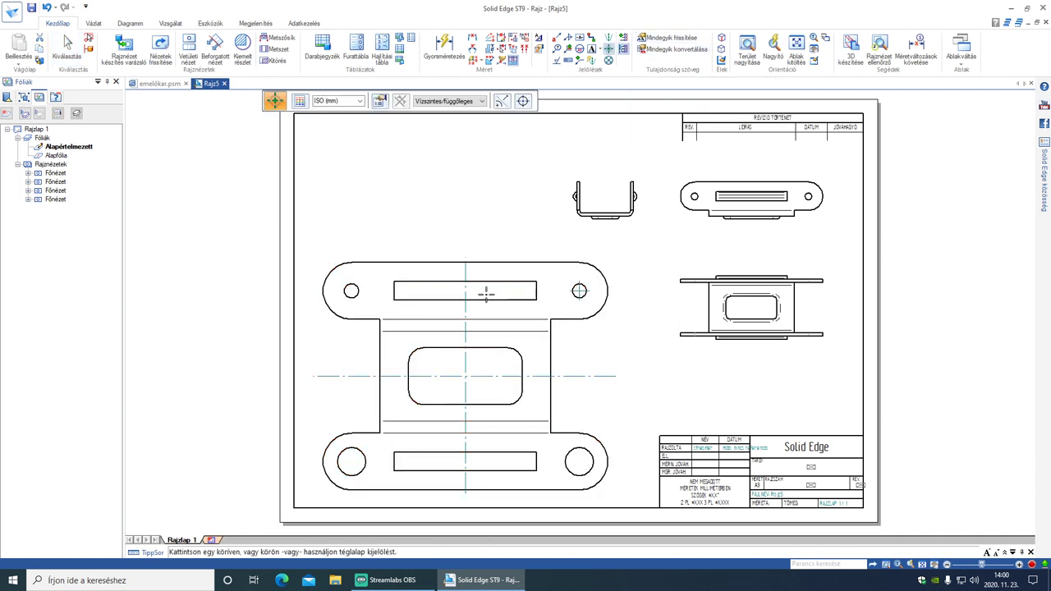
pyautogui.click(348, 300)
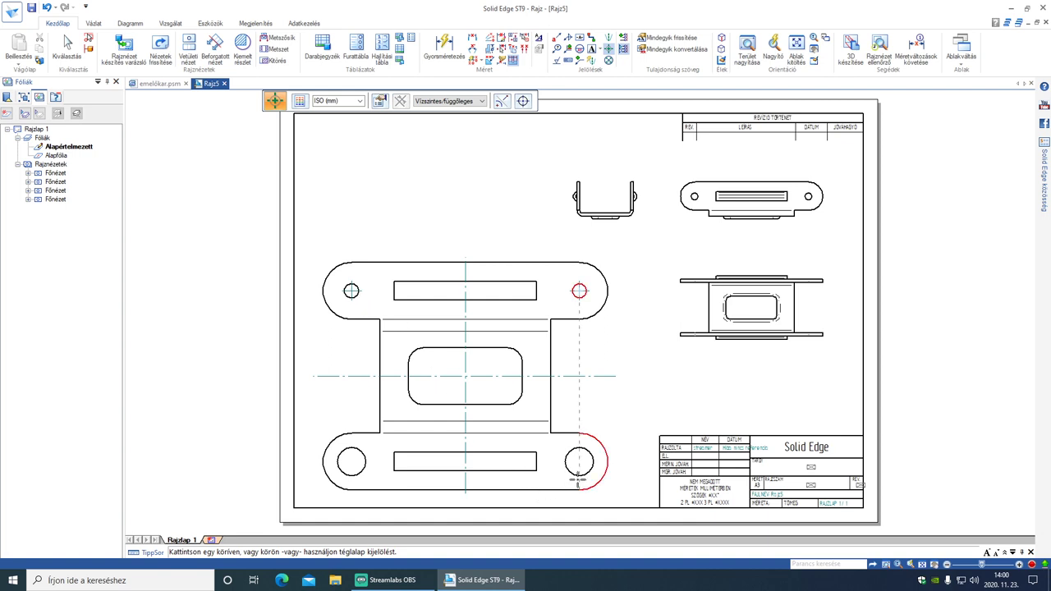
pyautogui.click(576, 471)
pyautogui.click(352, 461)
# Add horizontal centerlines along the upper and lower rectangular slots, between the midpoints of their short edges.
pyautogui.click(608, 39)
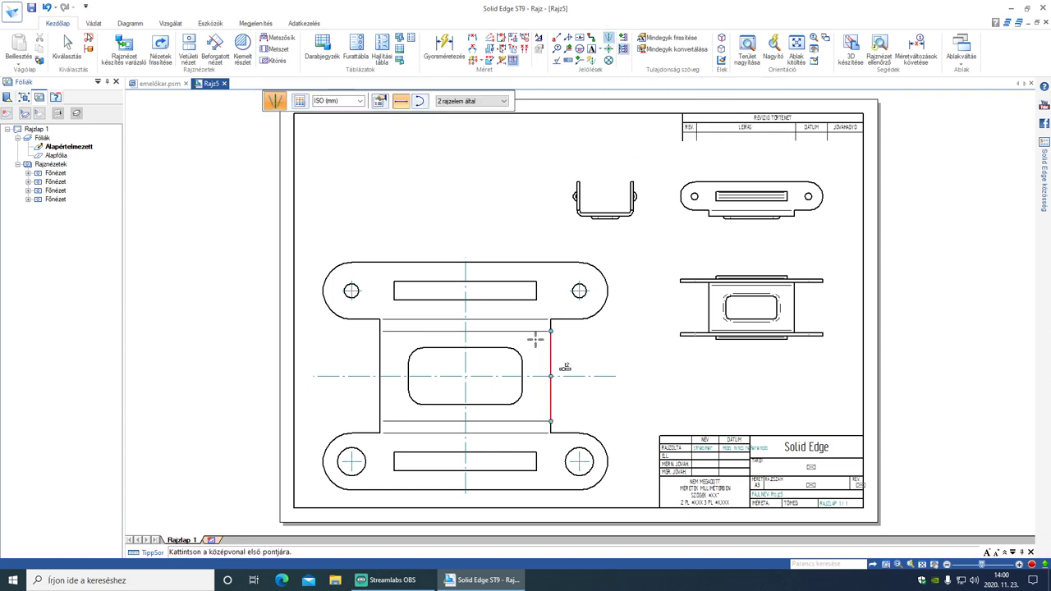
pyautogui.click(537, 294)
pyautogui.click(394, 294)
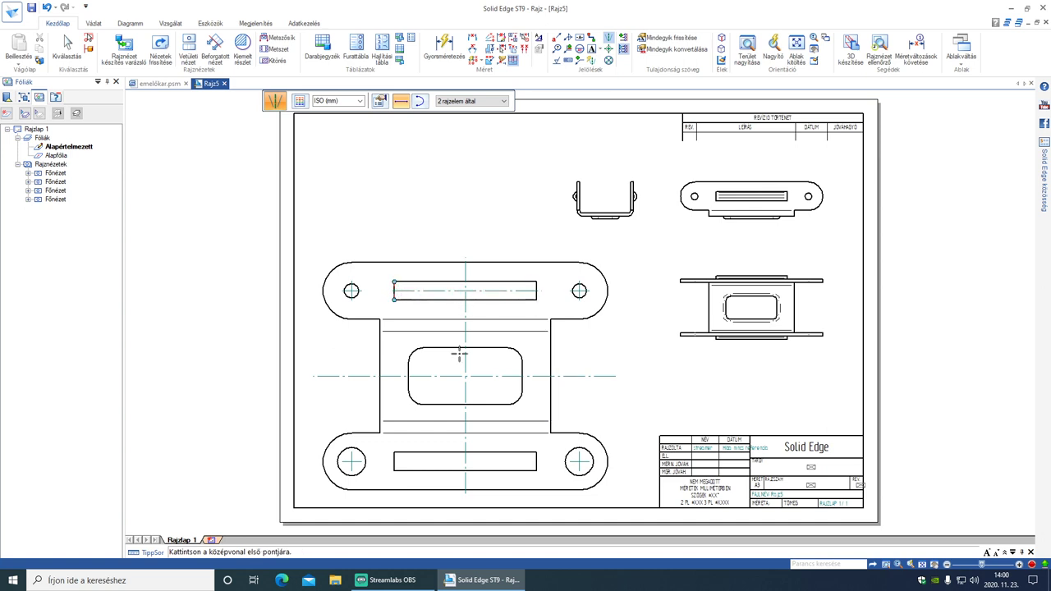
pyautogui.click(536, 462)
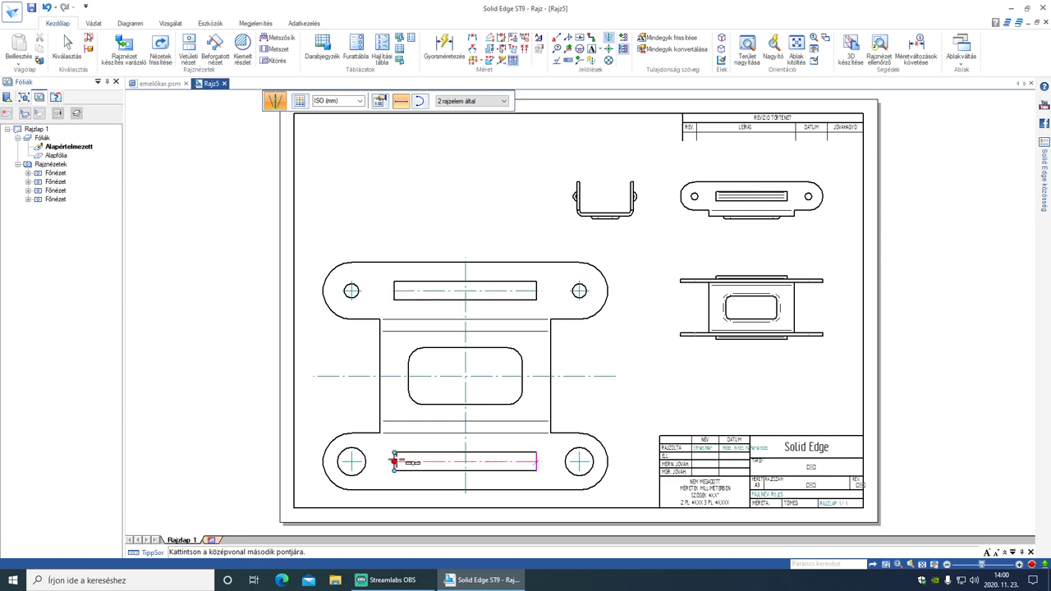
pyautogui.click(395, 462)
# Dimension the flat pattern's overall height to the right of the view and its overall width below it.
pyautogui.click(472, 38)
pyautogui.click(545, 261)
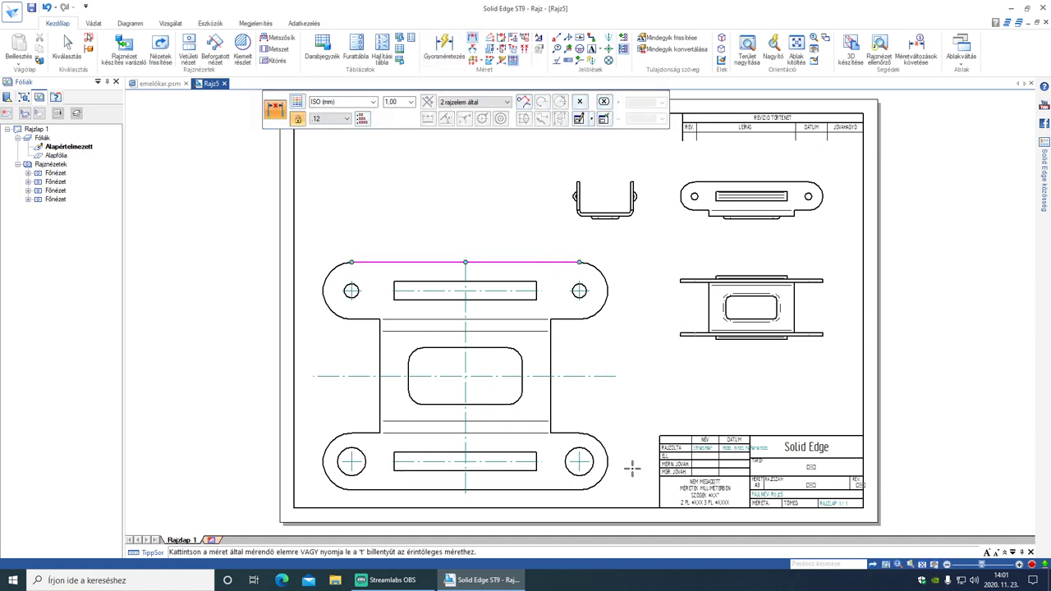
pyautogui.click(544, 490)
pyautogui.click(640, 447)
pyautogui.click(608, 464)
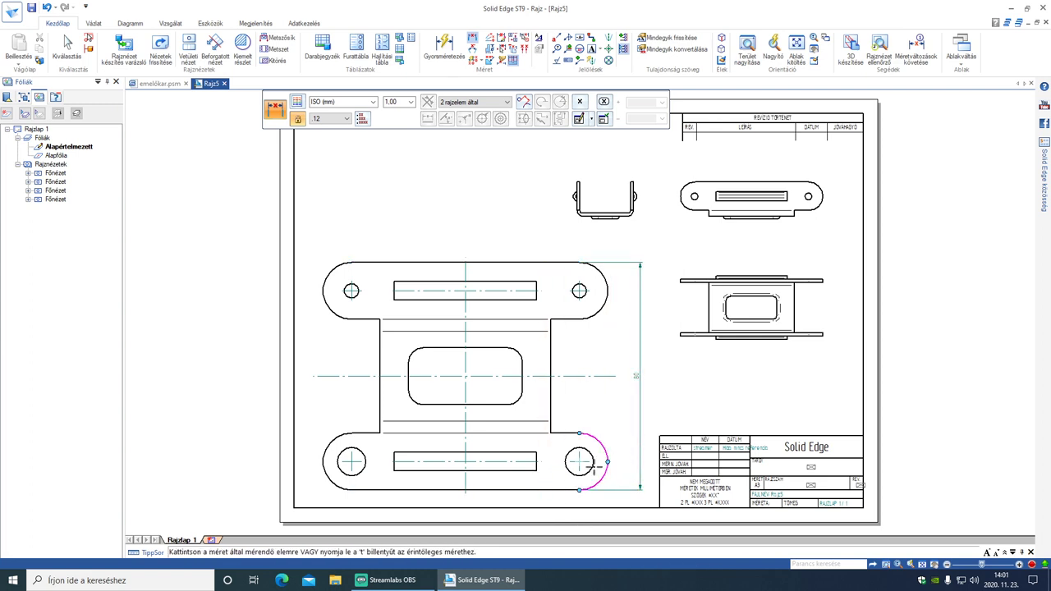
pyautogui.click(322, 461)
pyautogui.click(355, 498)
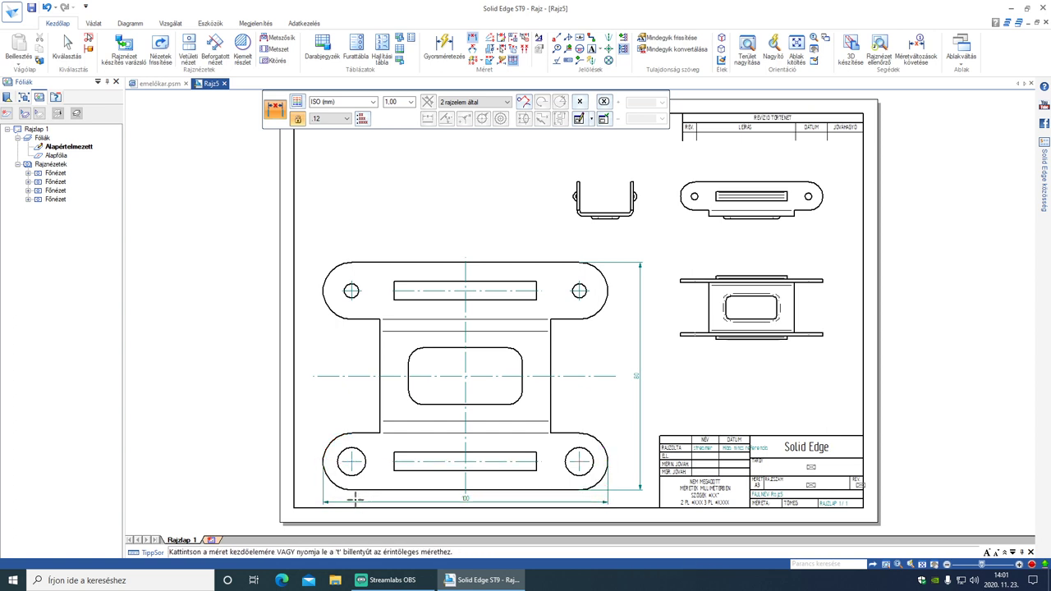
# Dimension the diameters of the lower right and upper right holes and the upper right corner radius of the central cutout.
pyautogui.click(587, 451)
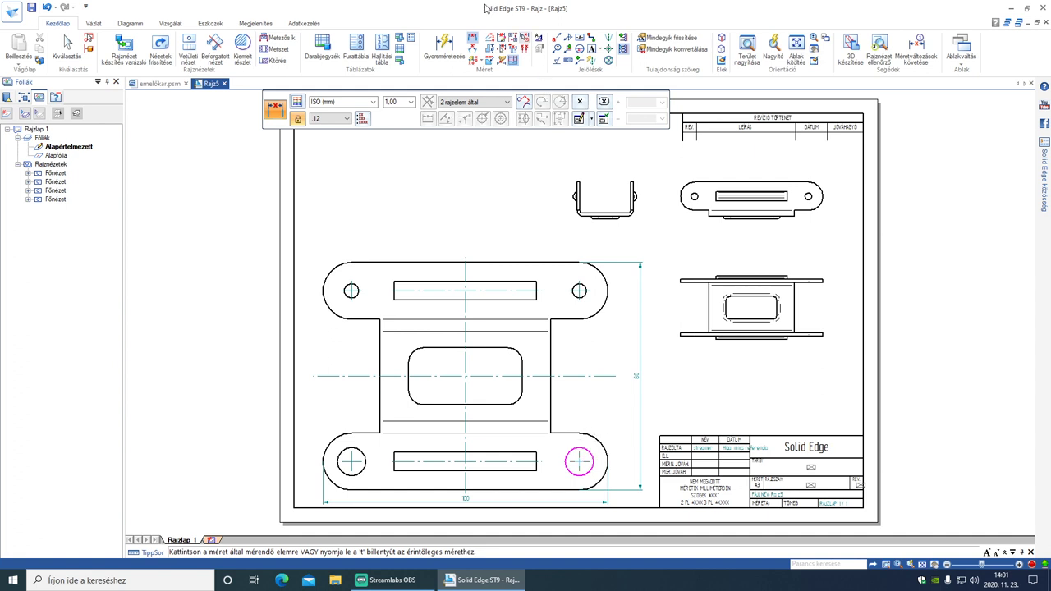
pyautogui.click(442, 45)
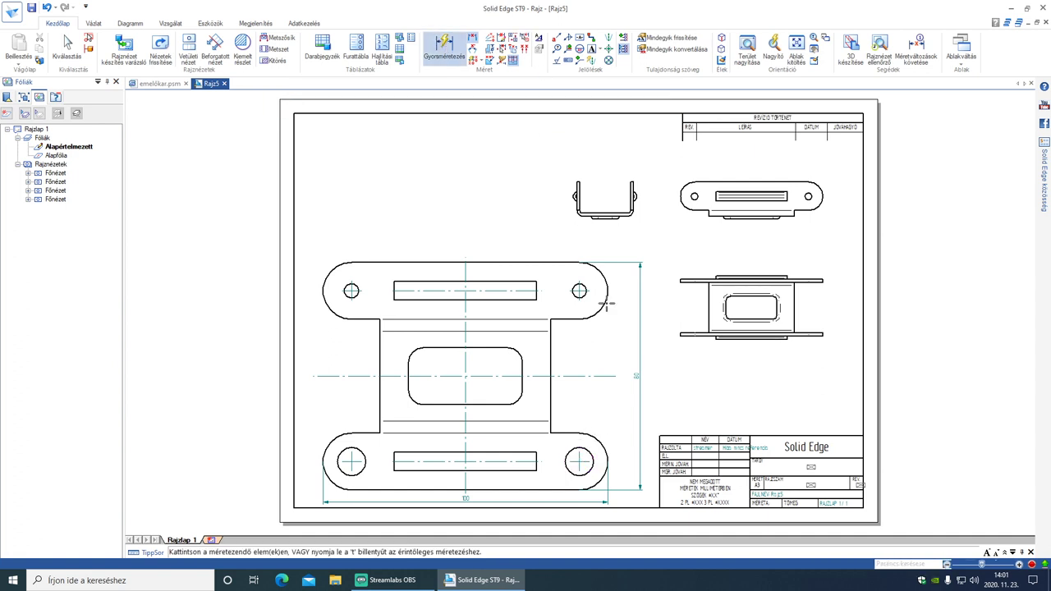
pyautogui.click(588, 452)
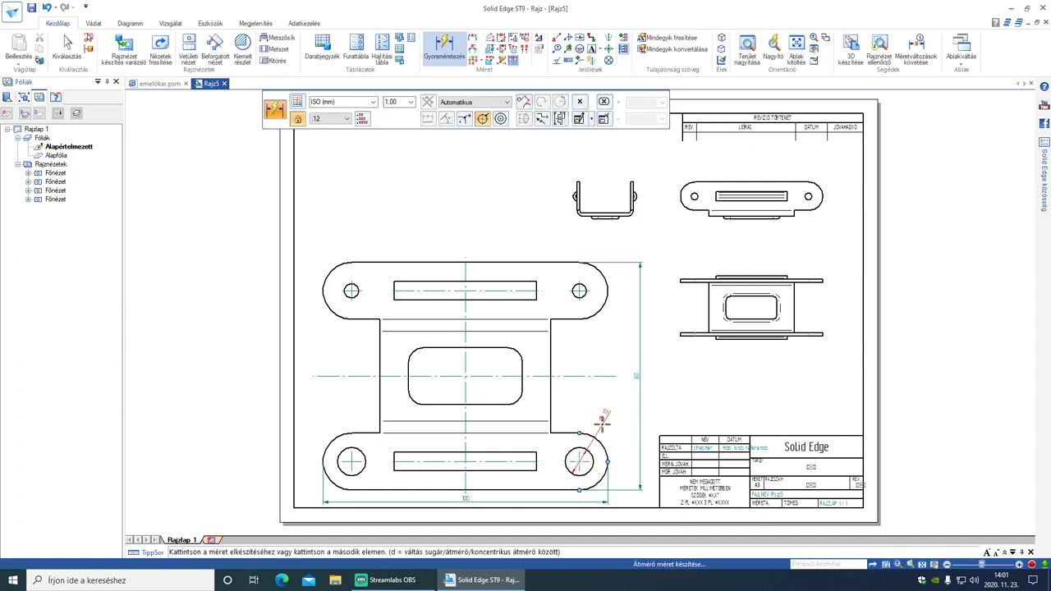
pyautogui.click(558, 469)
pyautogui.click(578, 290)
pyautogui.click(564, 302)
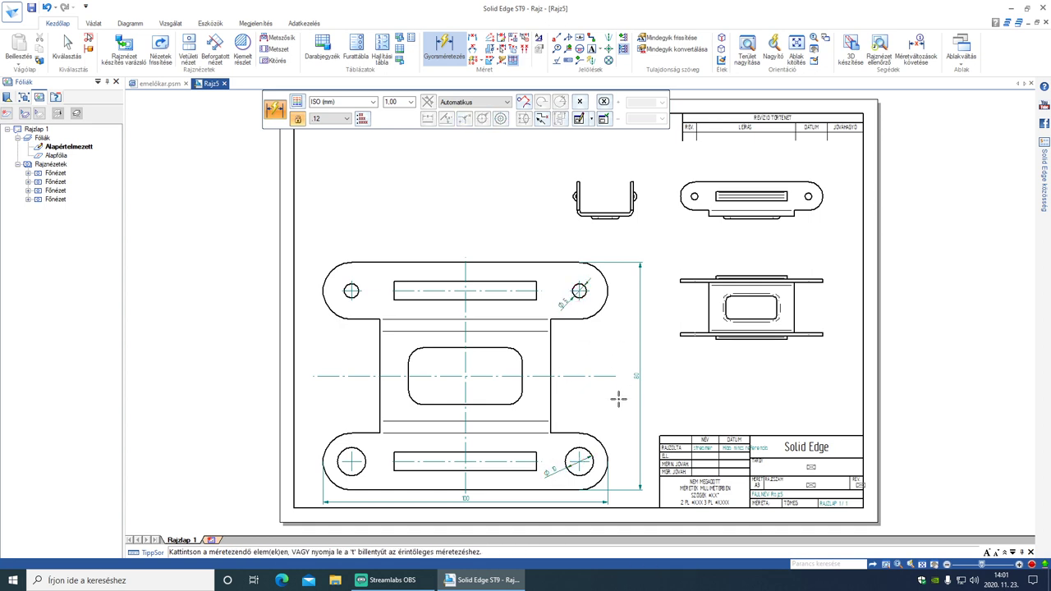
pyautogui.click(512, 352)
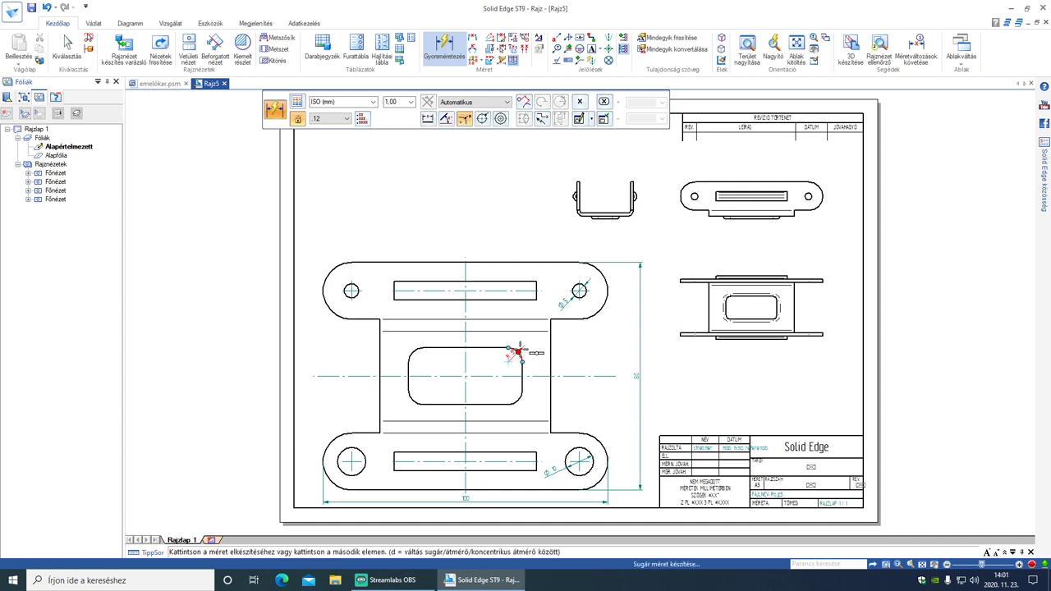
pyautogui.click(510, 354)
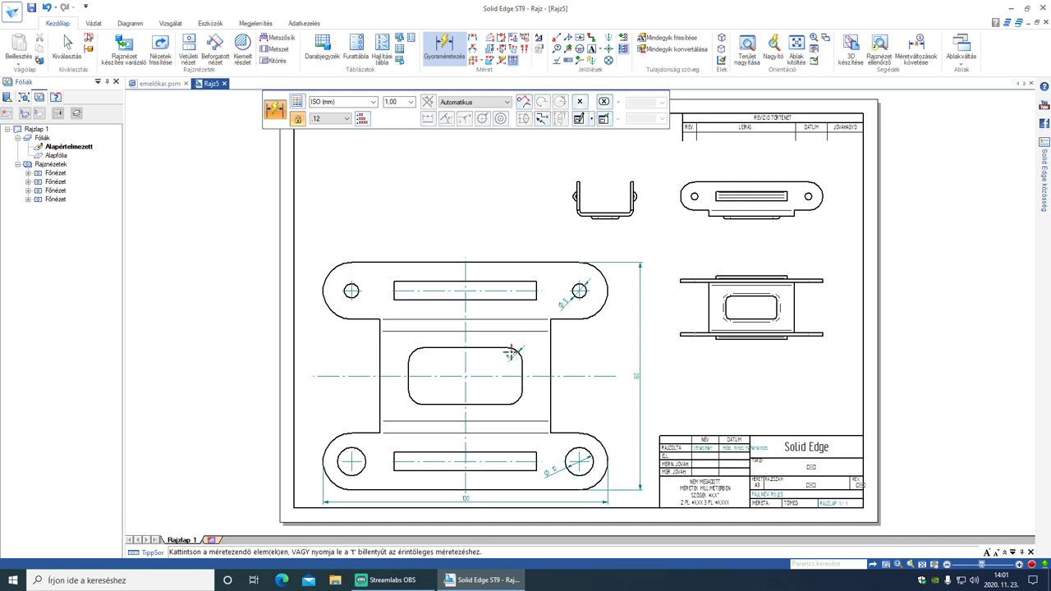
# Dimension the central cutout's height beside its right edge and its width below its lower edge.
pyautogui.click(472, 37)
pyautogui.click(481, 404)
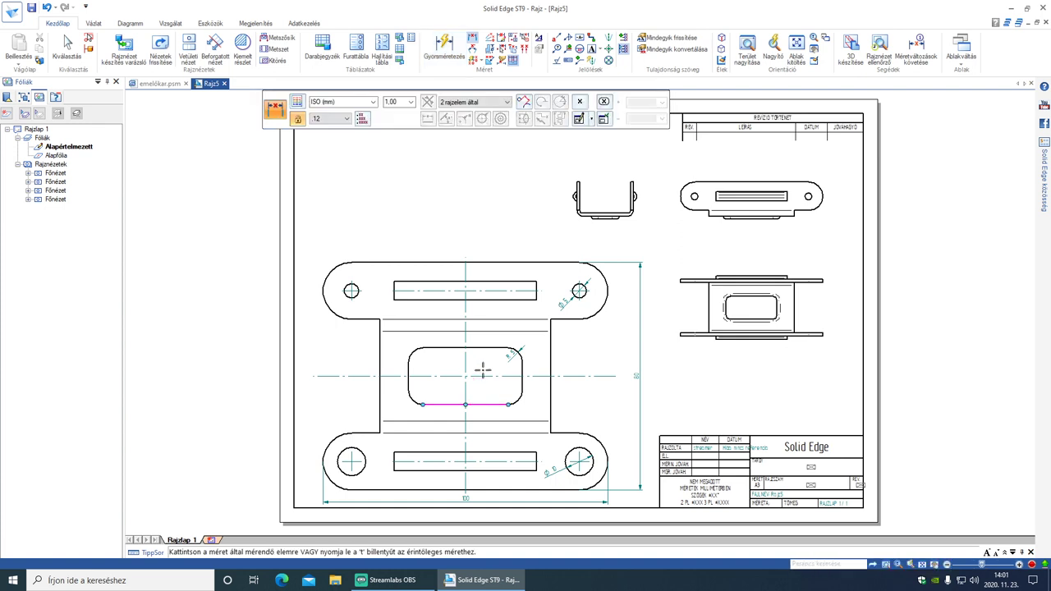
pyautogui.click(481, 349)
pyautogui.click(534, 376)
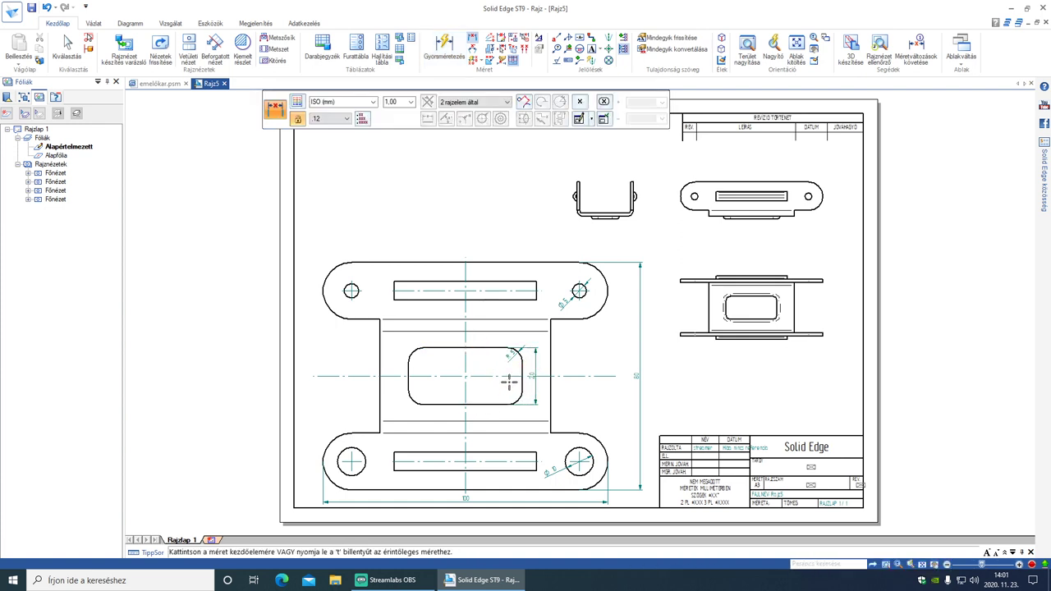
pyautogui.click(408, 384)
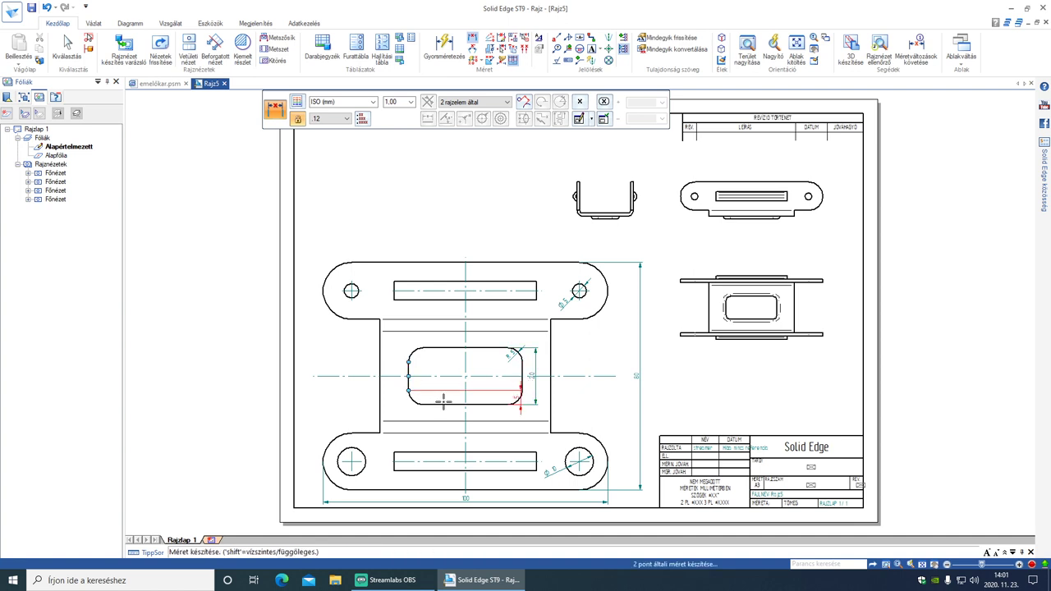
pyautogui.rightClick(420, 384)
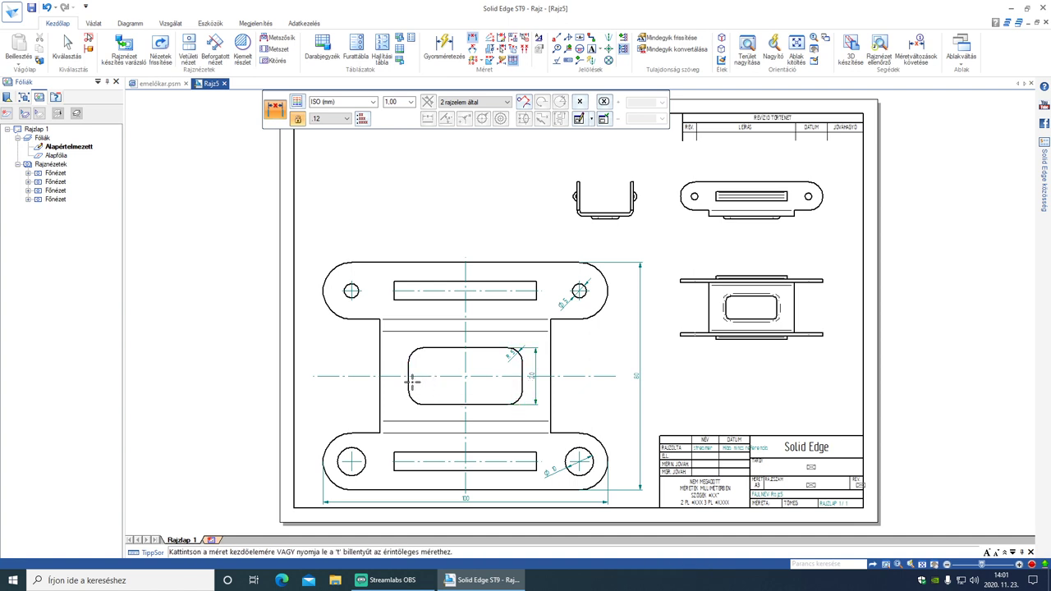
pyautogui.click(412, 381)
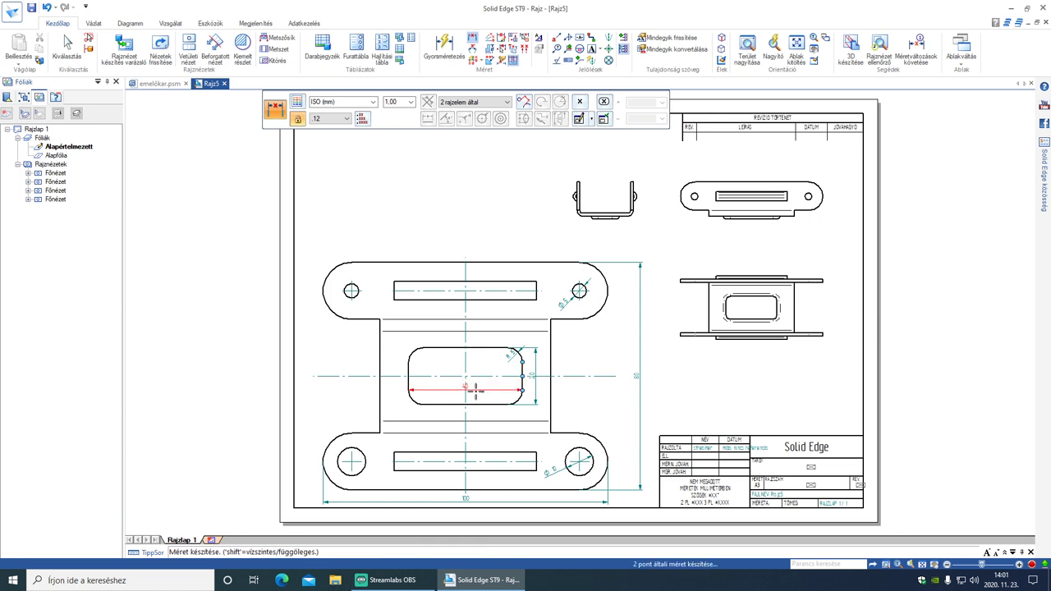
pyautogui.click(469, 415)
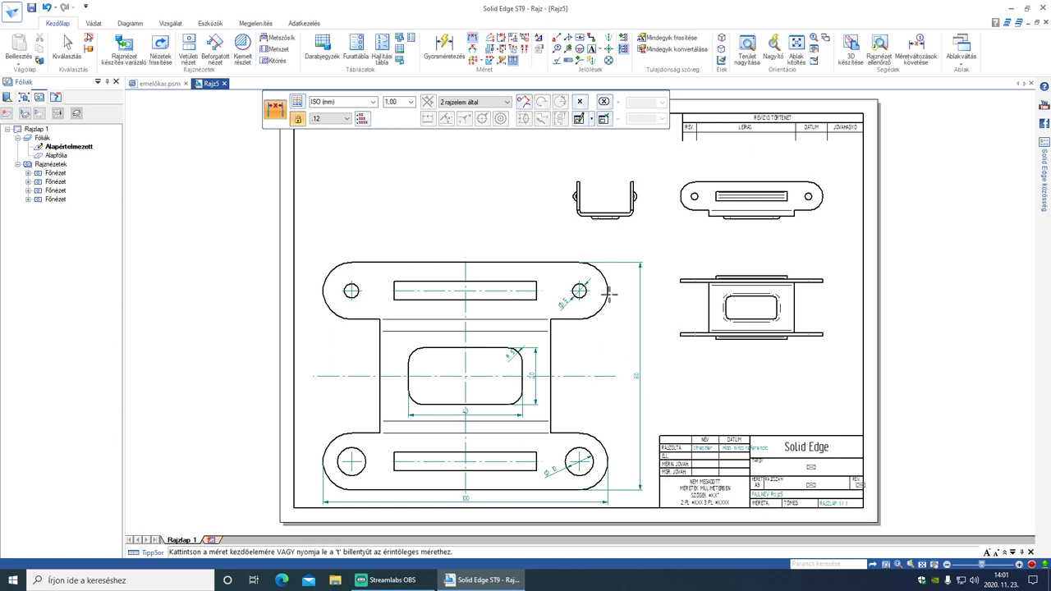
# Dimension the vertical distance between the upper and lower flanges beside the web, and the upper rectangular slot's length below the slot.
pyautogui.click(551, 429)
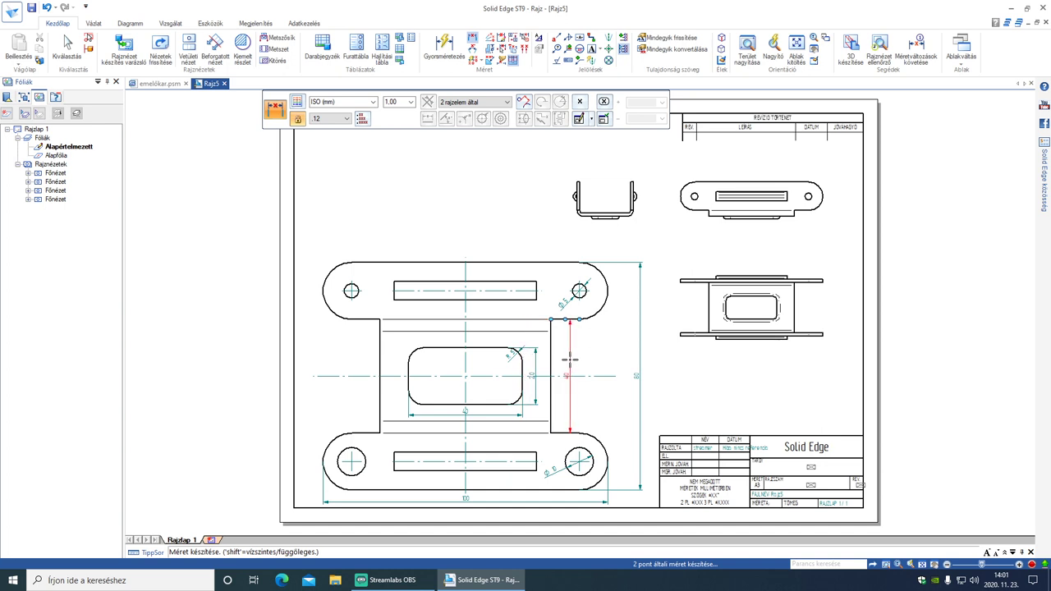
pyautogui.click(570, 359)
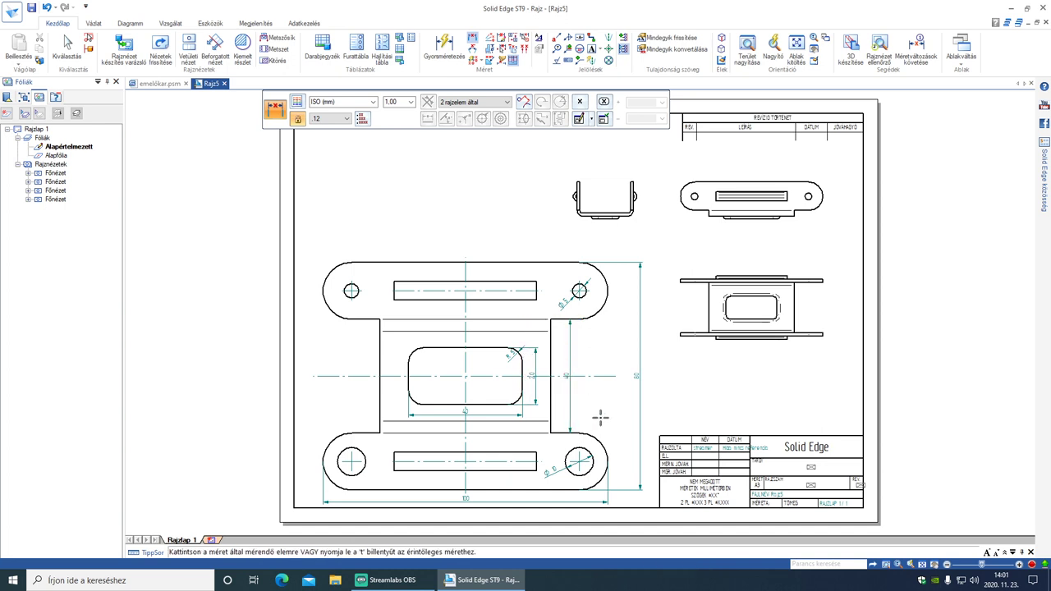
pyautogui.click(485, 275)
pyautogui.rightClick(473, 272)
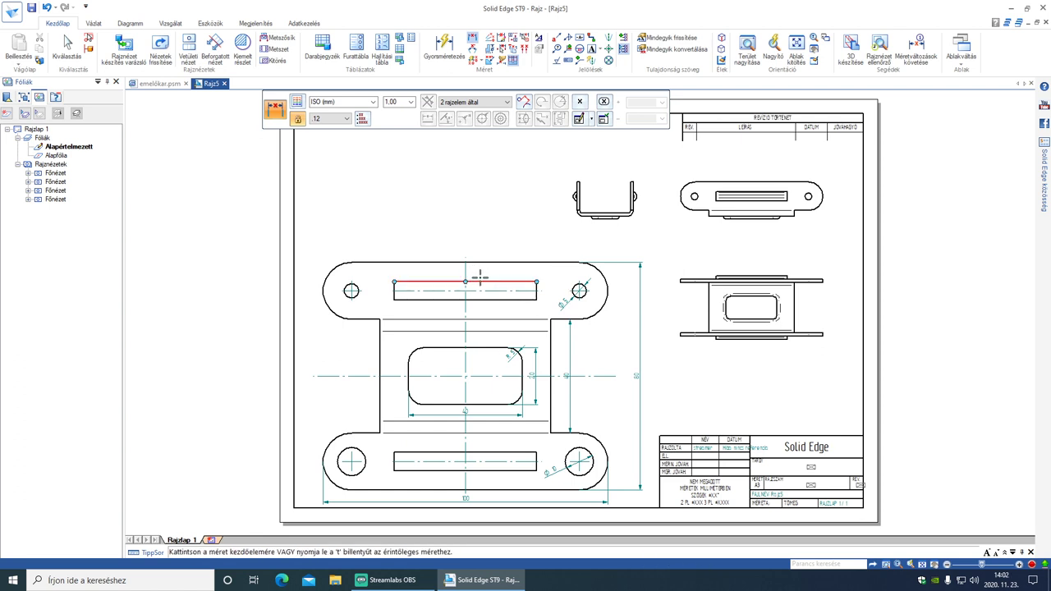
pyautogui.click(444, 45)
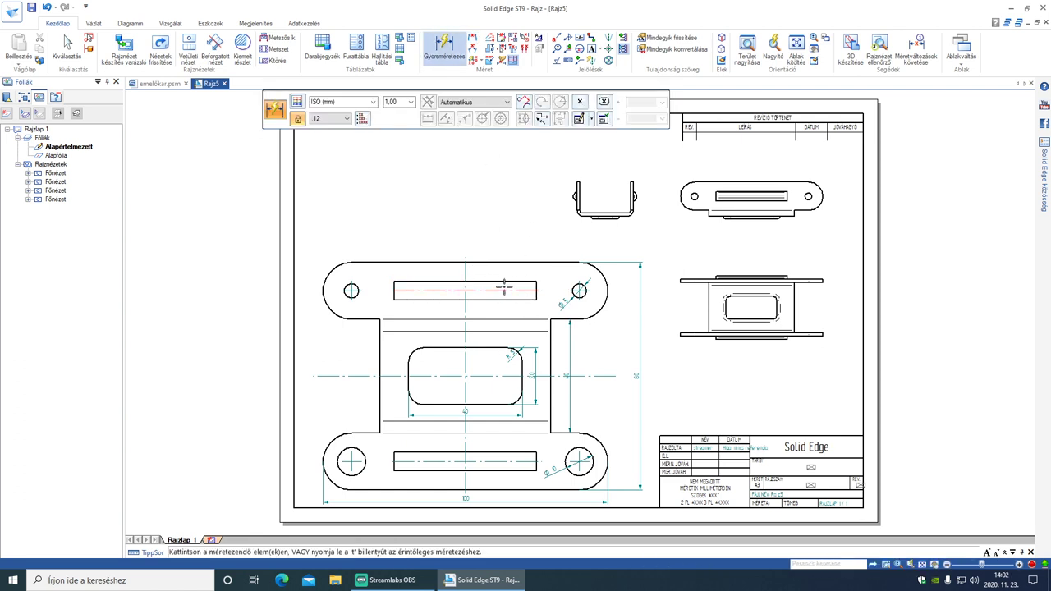
pyautogui.click(498, 302)
pyautogui.click(496, 312)
# Dimension the radius of the flat pattern's lower right rounded end.
pyautogui.click(593, 440)
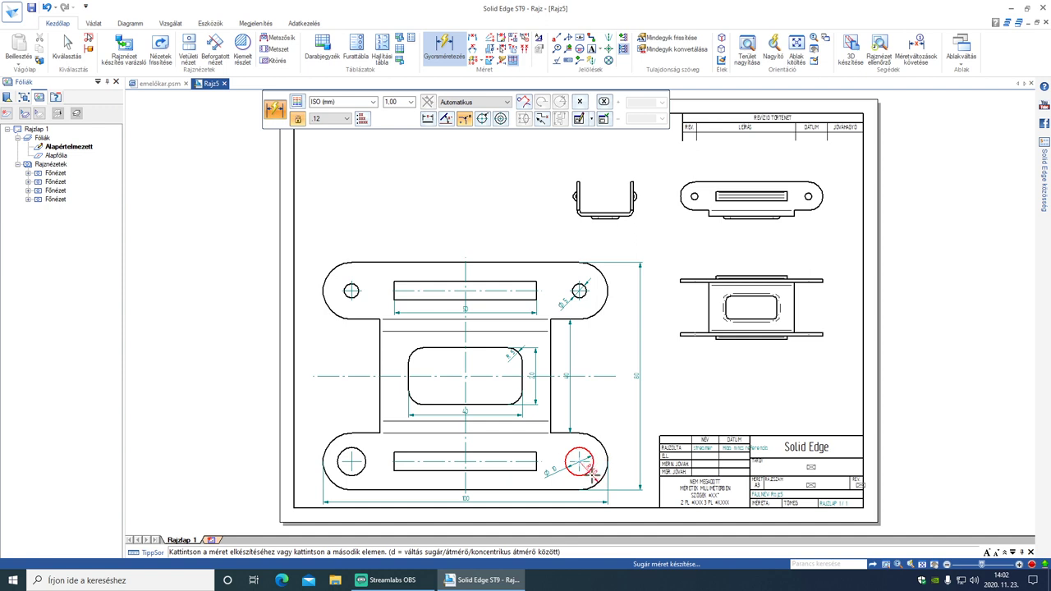
pyautogui.click(590, 470)
pyautogui.click(559, 314)
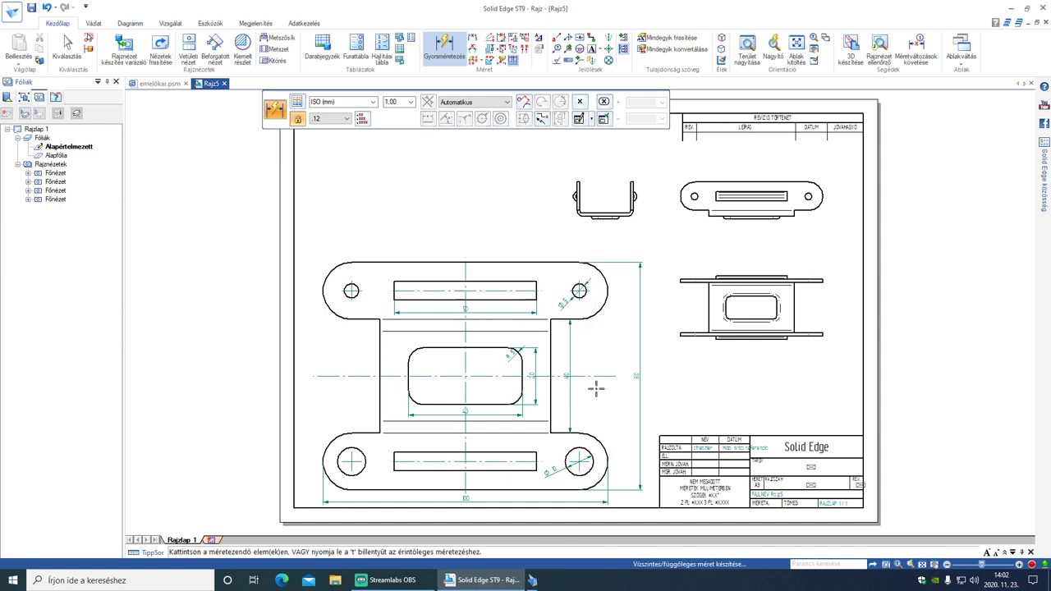
pyautogui.click(605, 461)
pyautogui.press('Escape')
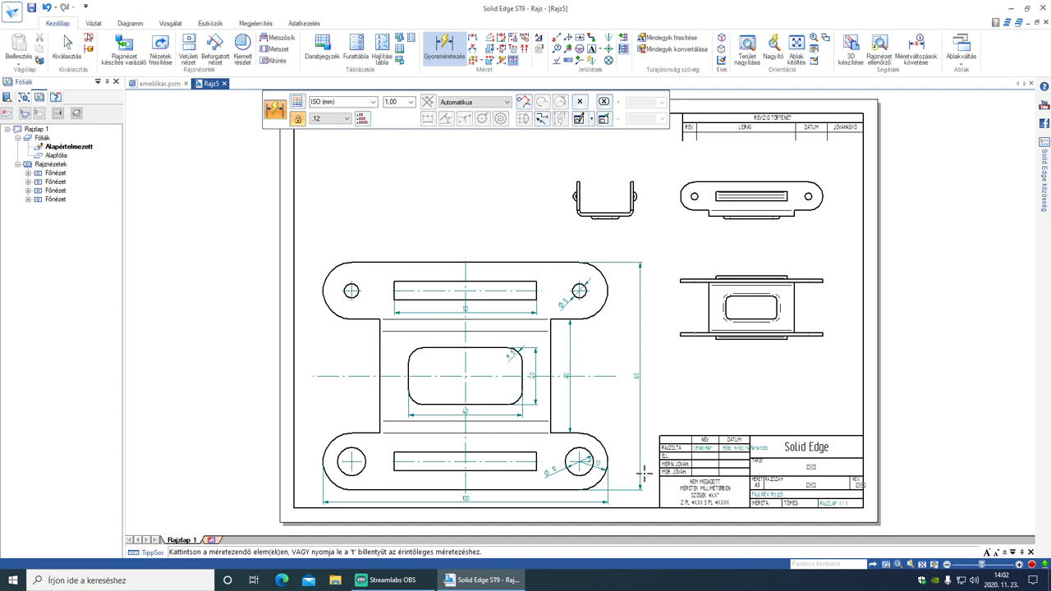
# Add a vertical centerline through the middle of the U-shaped view and extend its upper end above the legs.
pyautogui.click(607, 38)
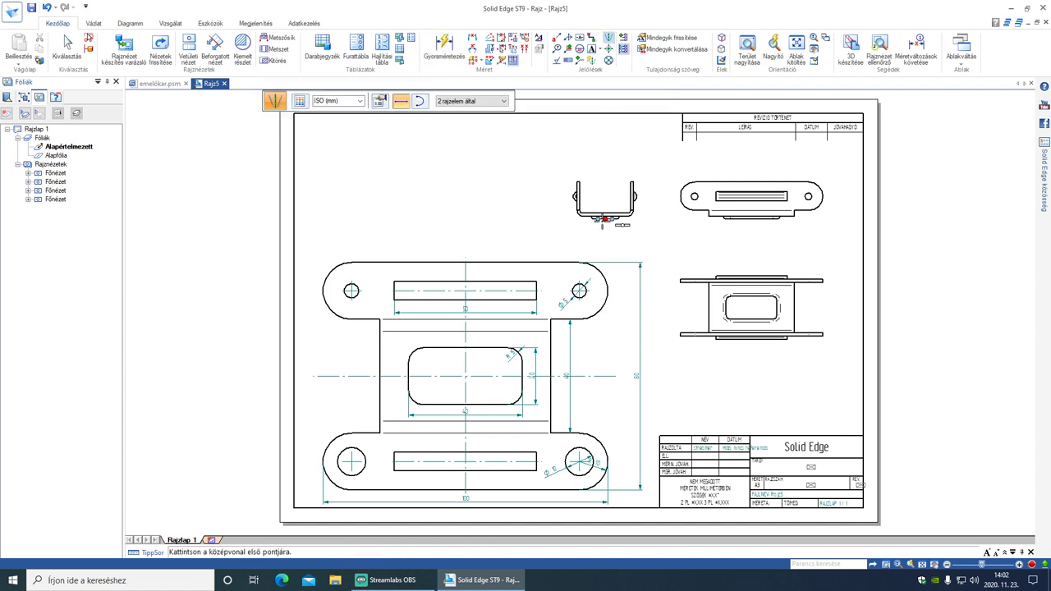
pyautogui.scroll(5, 617, 217)
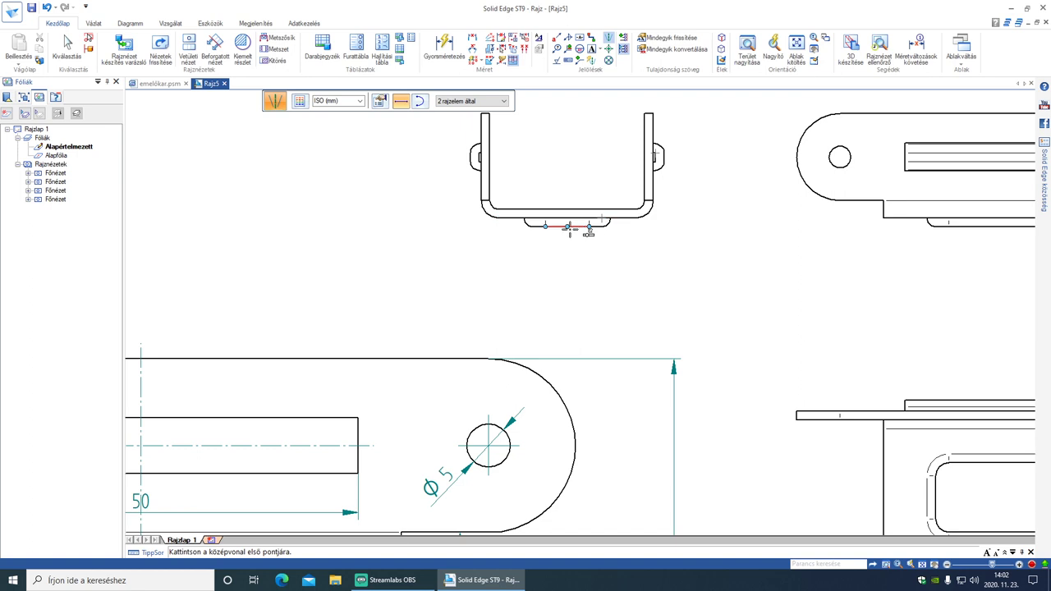
pyautogui.click(567, 225)
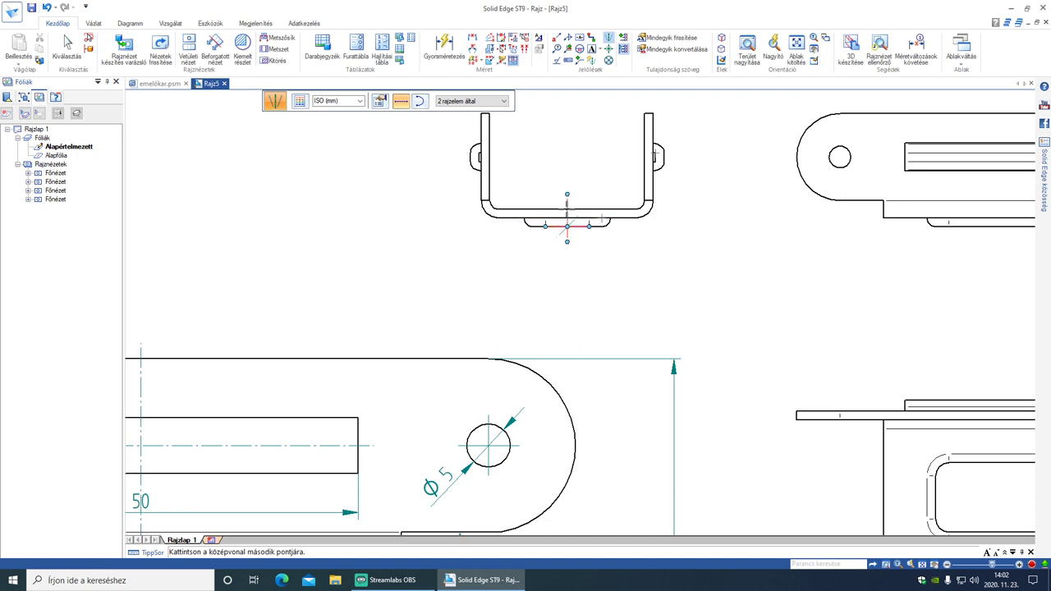
pyautogui.click(566, 208)
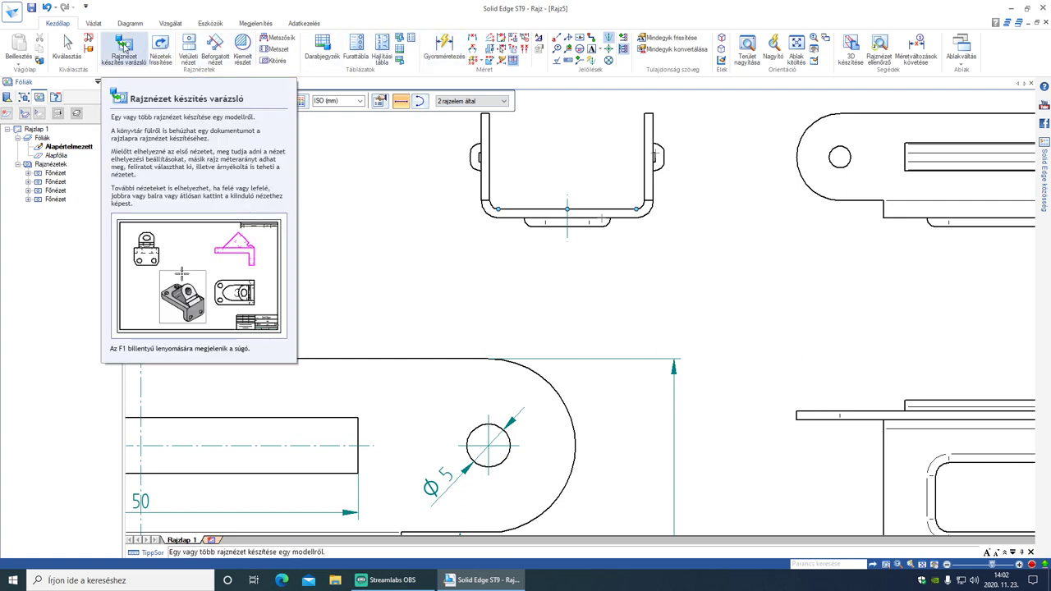
pyautogui.click(67, 45)
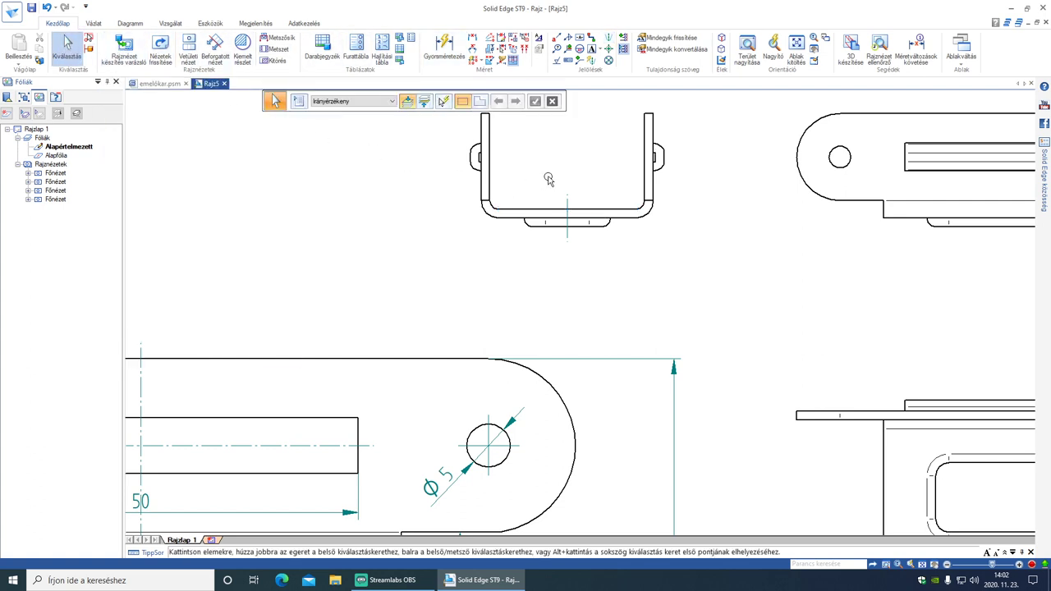
pyautogui.click(566, 194)
pyautogui.moveTo(567, 193); pyautogui.dragTo(566, 150)
pyautogui.click(424, 266)
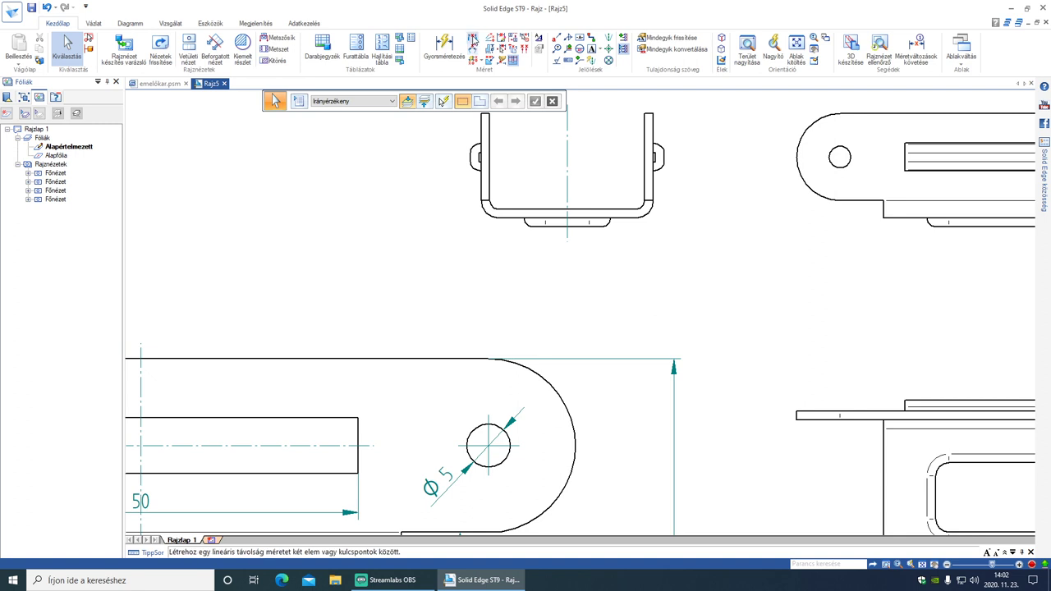
# Dimension the U-shaped view's lower left inner bend radius and the sheet thickness across its left leg.
pyautogui.click(443, 48)
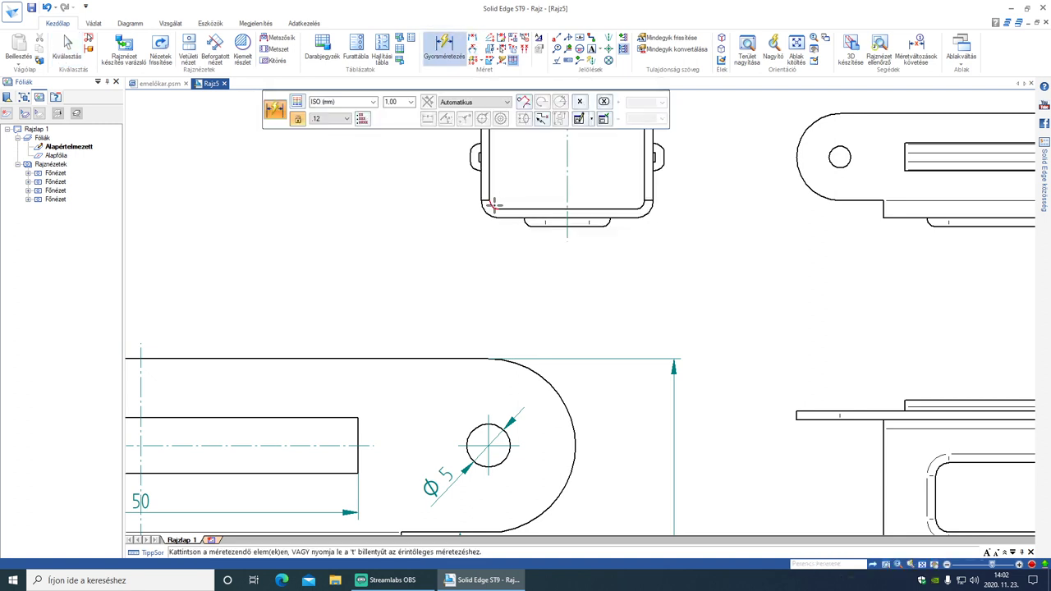
pyautogui.click(489, 205)
pyautogui.click(508, 189)
pyautogui.scroll(-1, 683, 257)
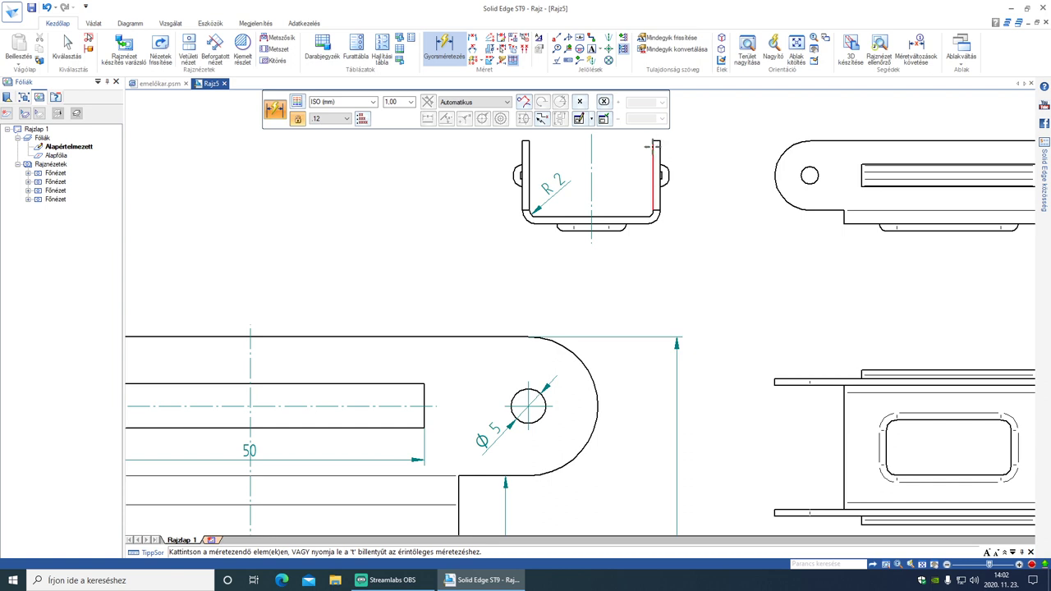
pyautogui.scroll(-3, 657, 138)
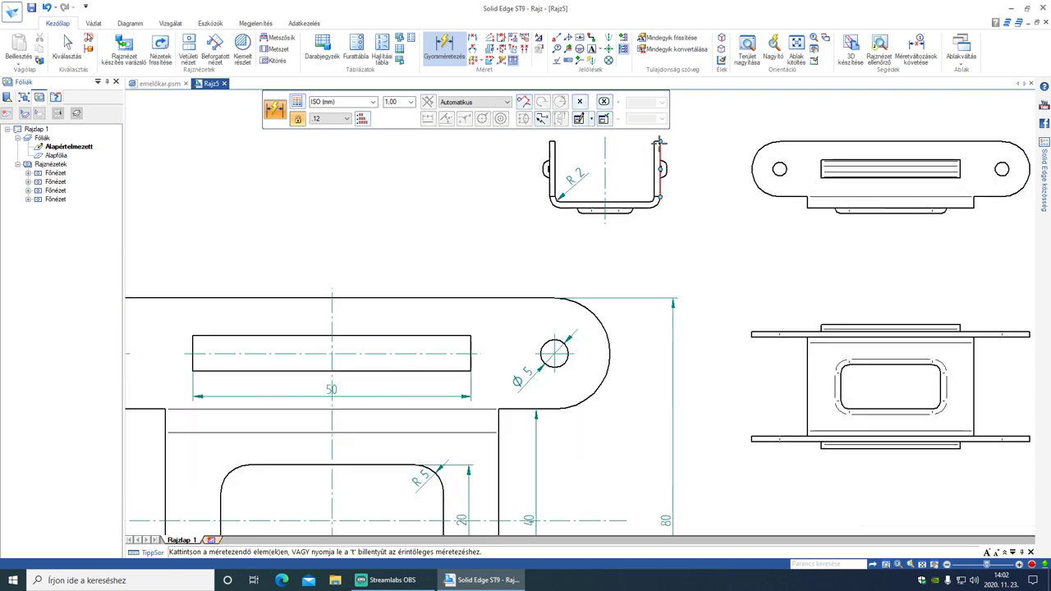
pyautogui.scroll(3, 658, 144)
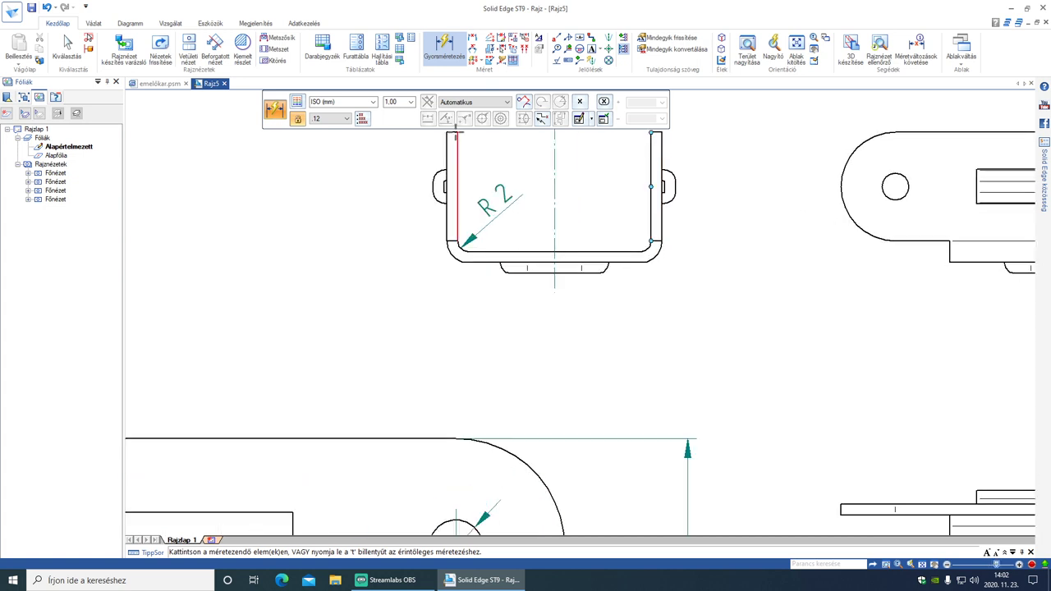
pyautogui.click(457, 138)
pyautogui.click(476, 159)
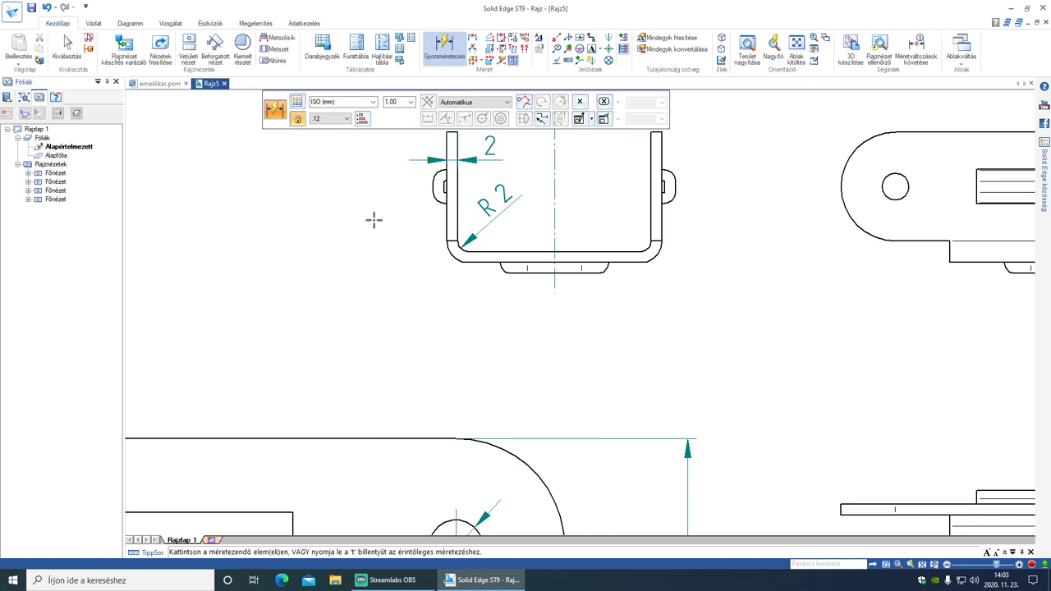
# Dimension how far the raised features project from the base and the right leg of the U-shaped view.
pyautogui.click(474, 39)
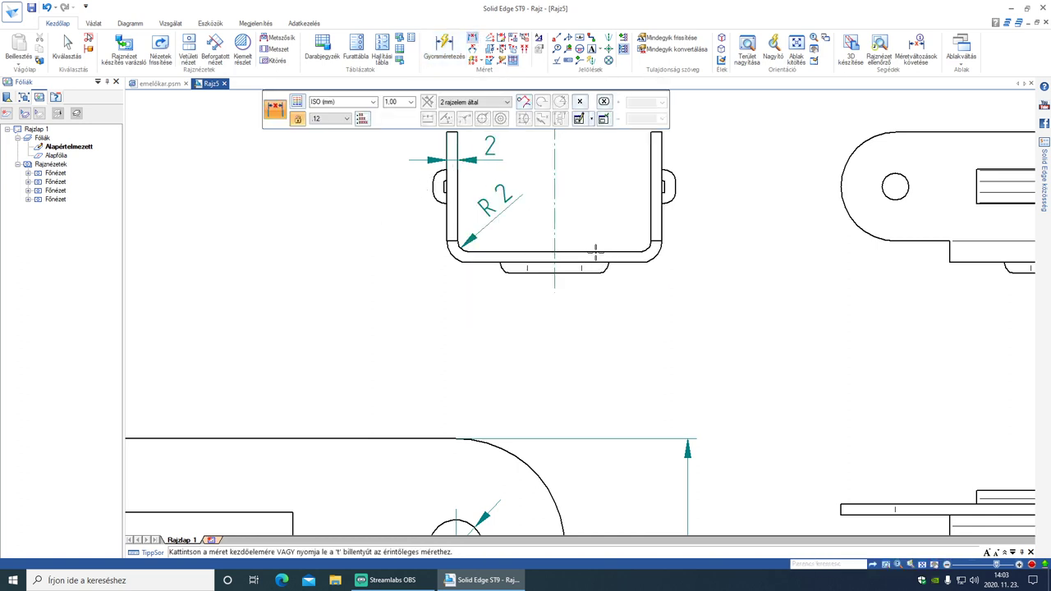
pyautogui.click(612, 261)
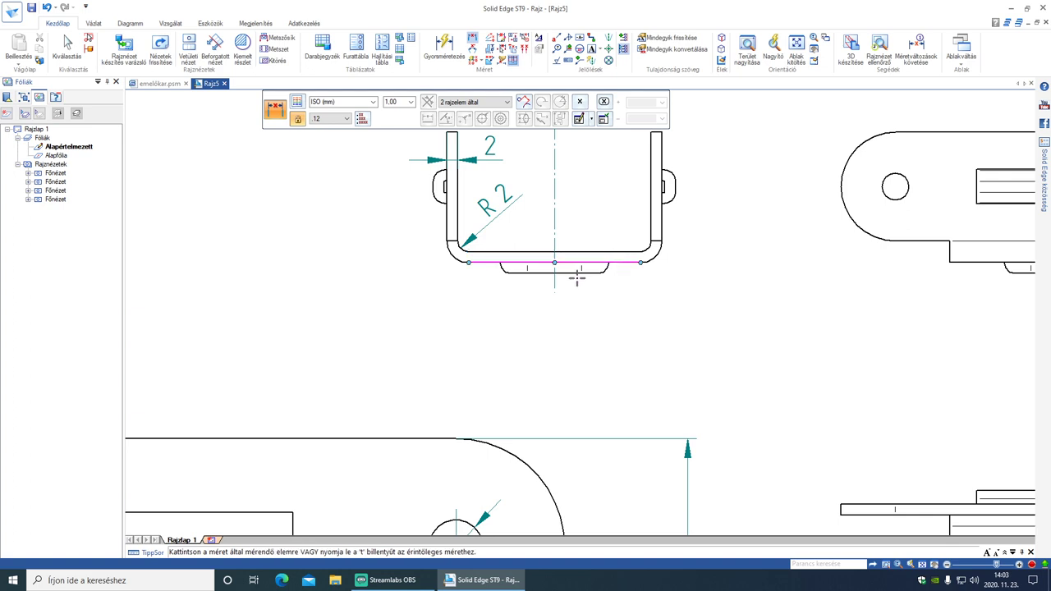
pyautogui.click(570, 273)
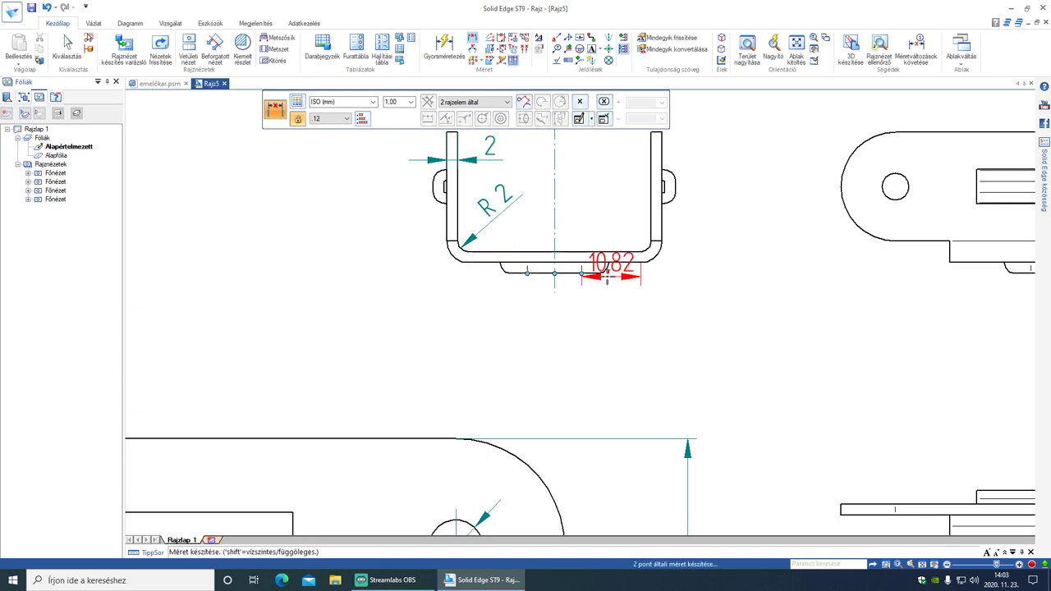
pyautogui.click(666, 280)
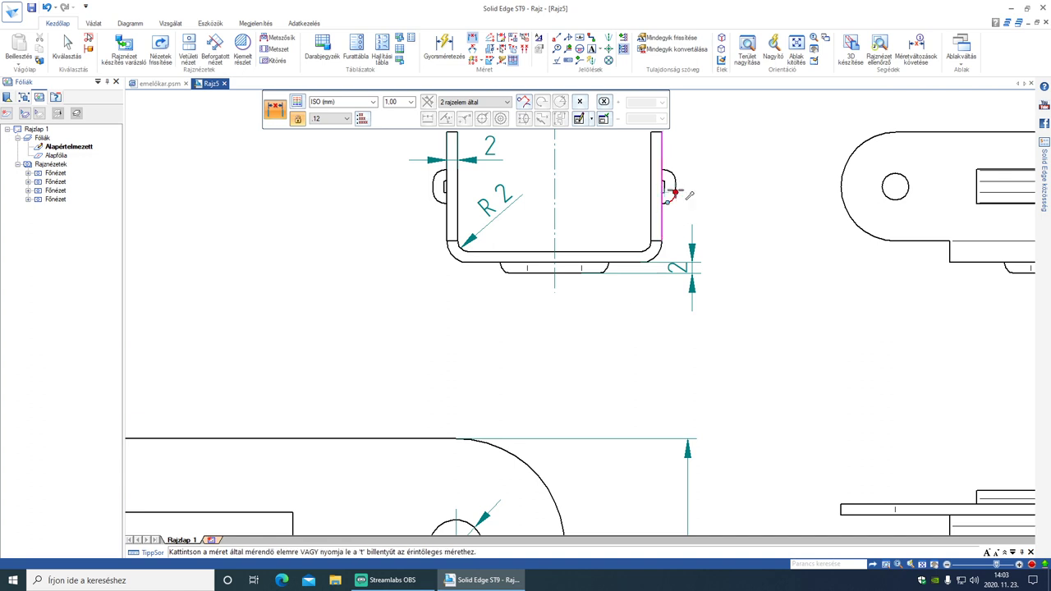
pyautogui.click(674, 193)
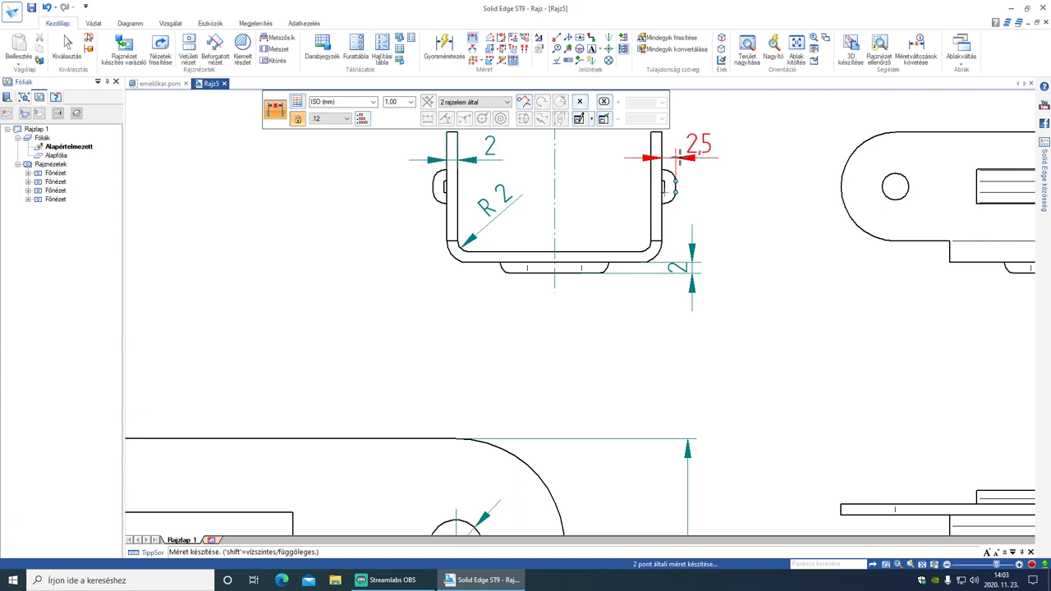
pyautogui.click(679, 161)
# Add a horizontal centerline across the upper right view between the midpoints of its two rounded ends.
pyautogui.scroll(-1, 772, 367)
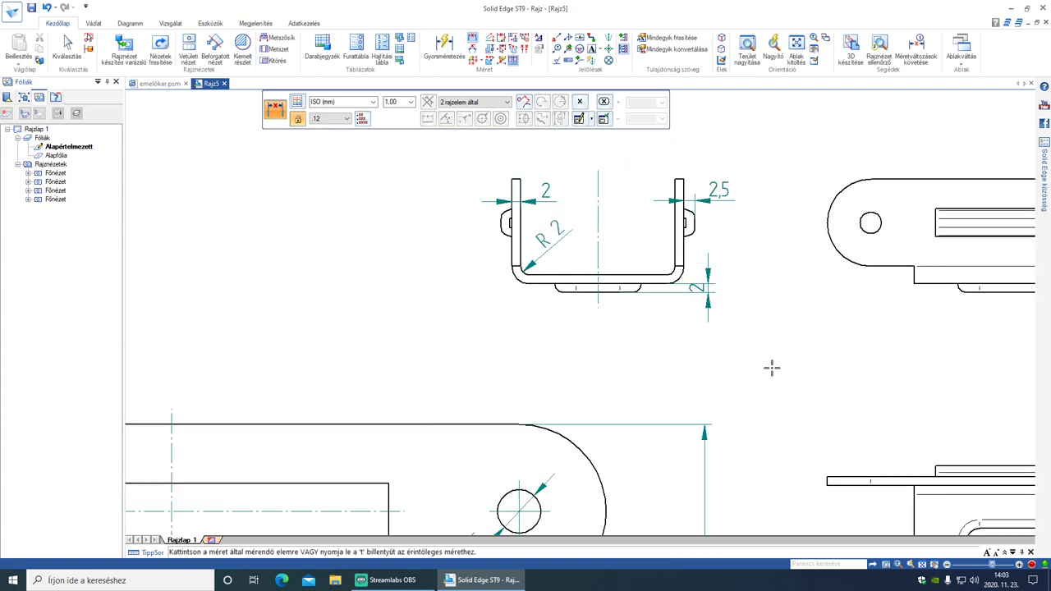
pyautogui.scroll(-1, 771, 367)
pyautogui.scroll(-1, 772, 367)
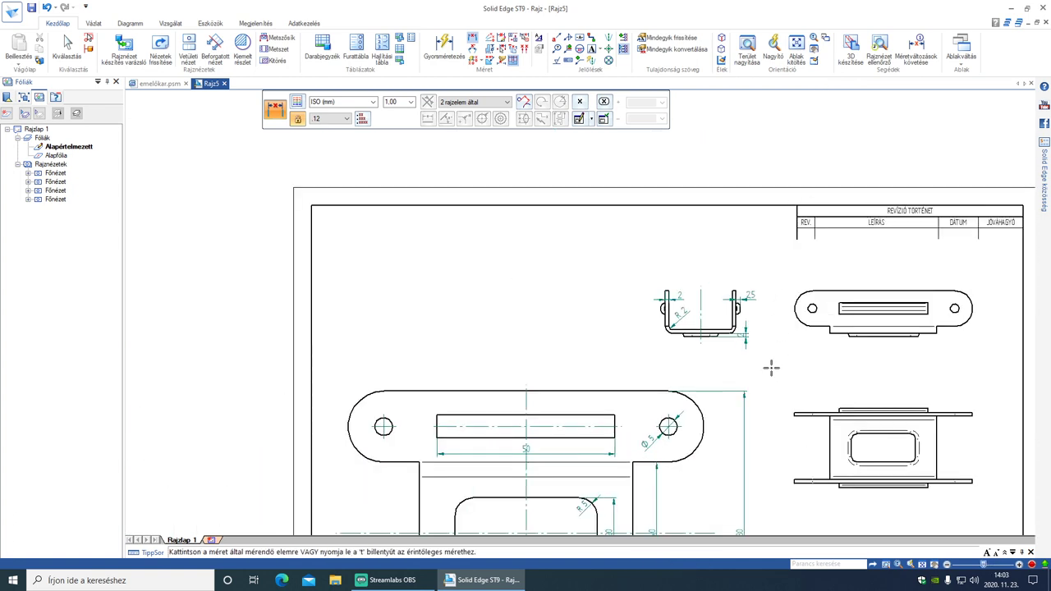
pyautogui.scroll(1, 752, 399)
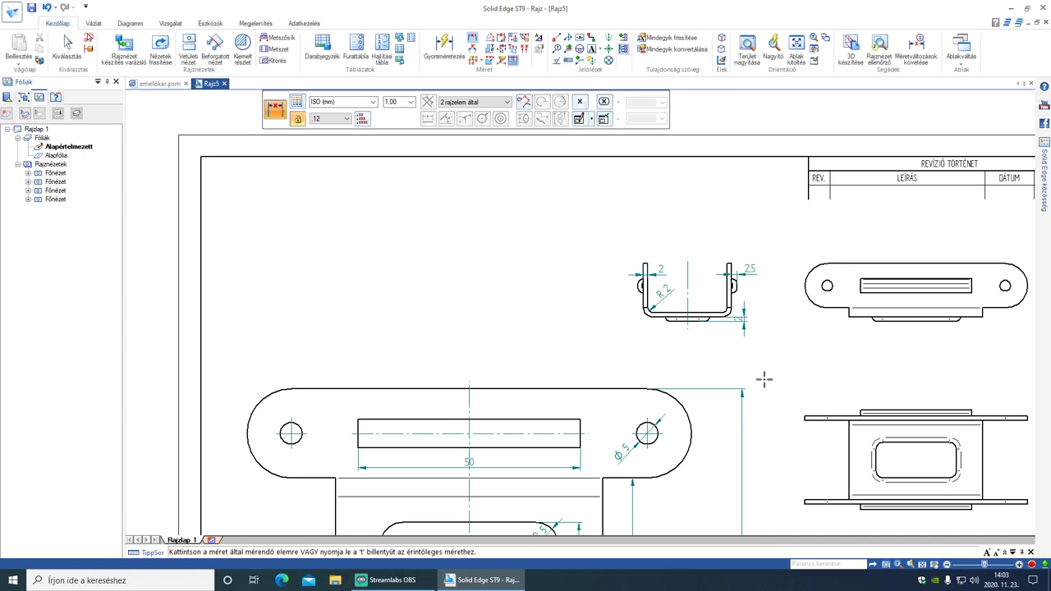
pyautogui.click(609, 38)
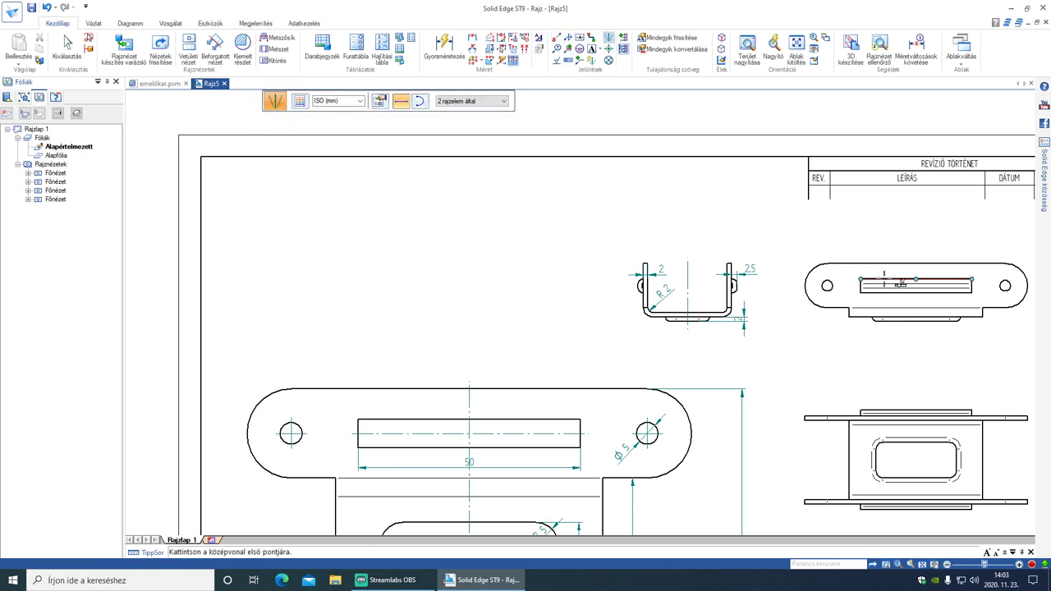
pyautogui.click(810, 285)
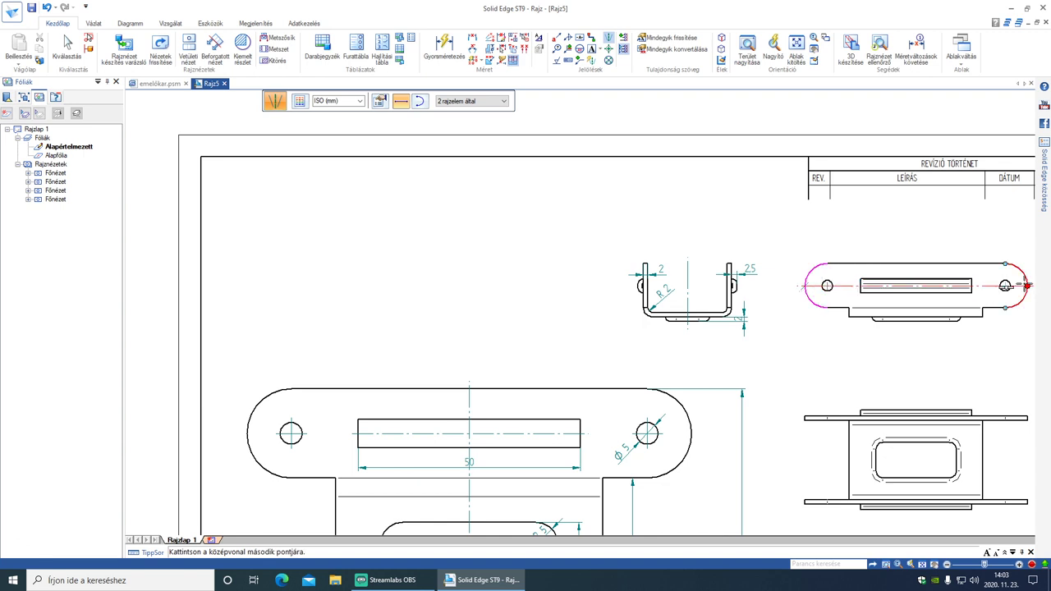
pyautogui.click(1025, 285)
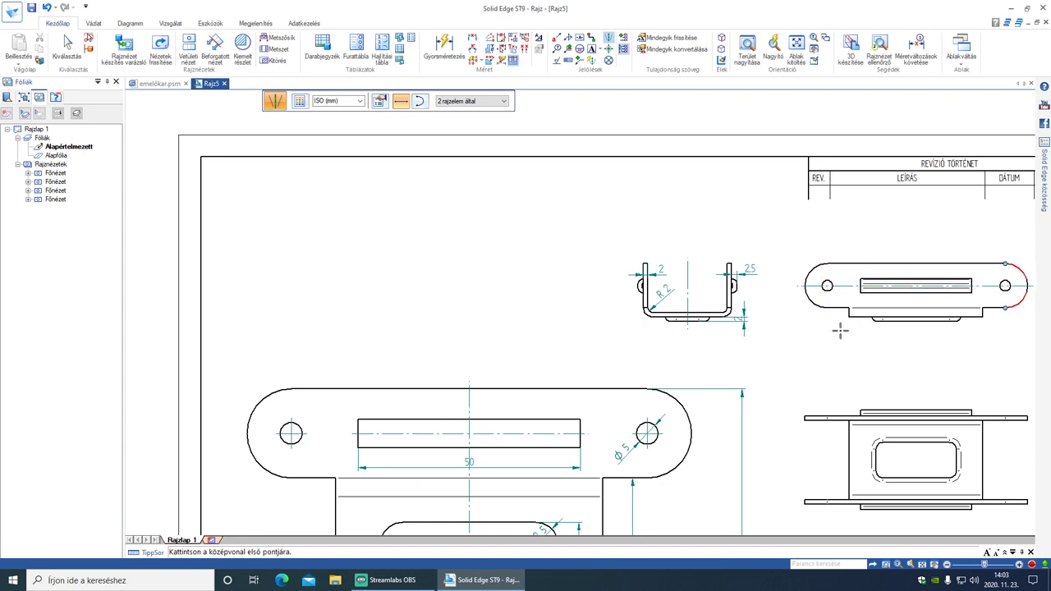
# Add a horizontal centerline between the side edges and a vertical centerline between the outer raised edges of the lower right view.
pyautogui.click(848, 465)
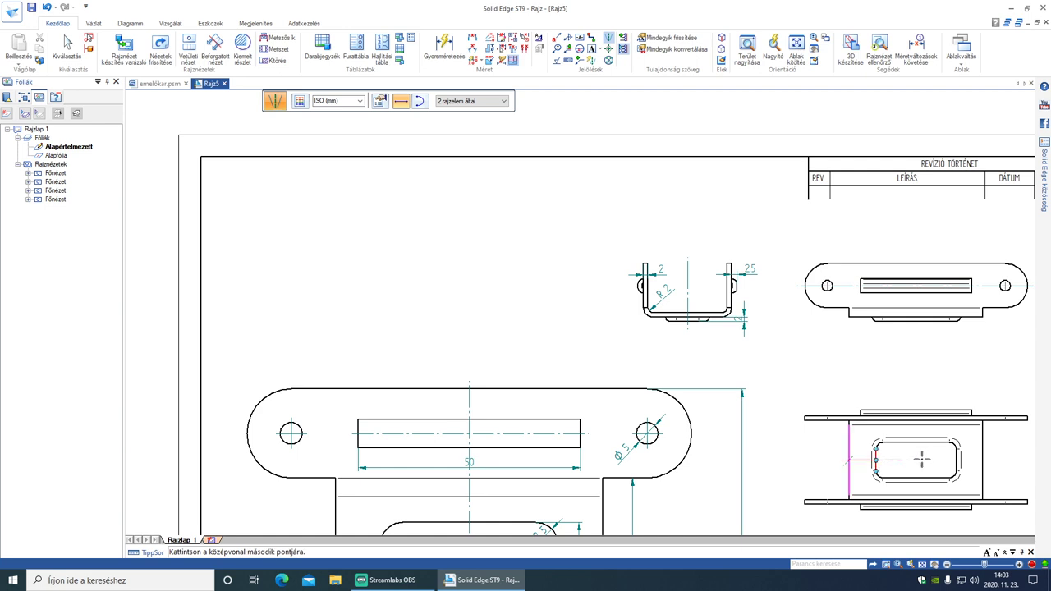
pyautogui.click(981, 460)
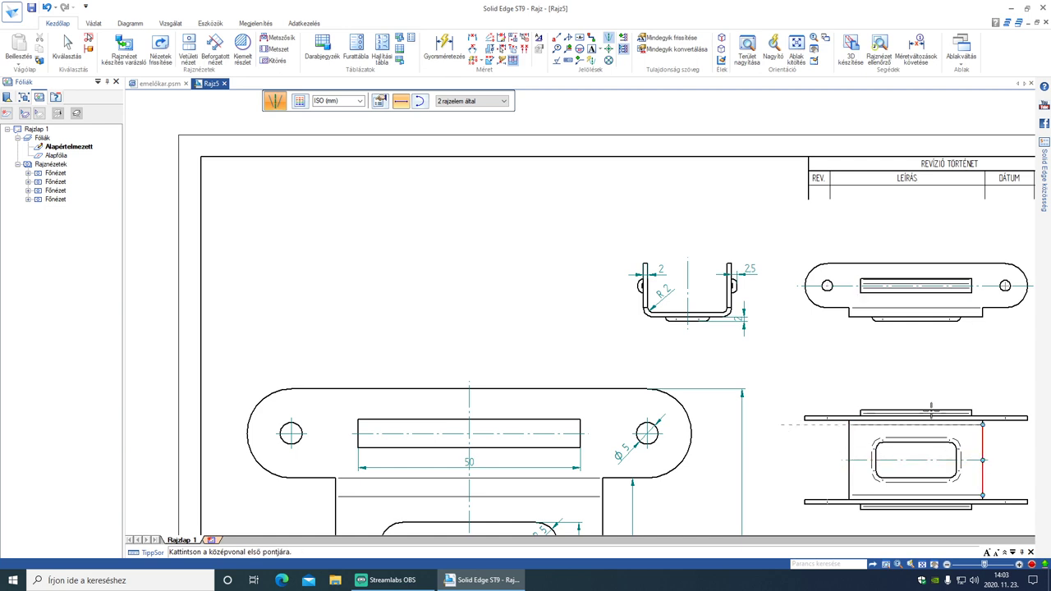
pyautogui.click(918, 411)
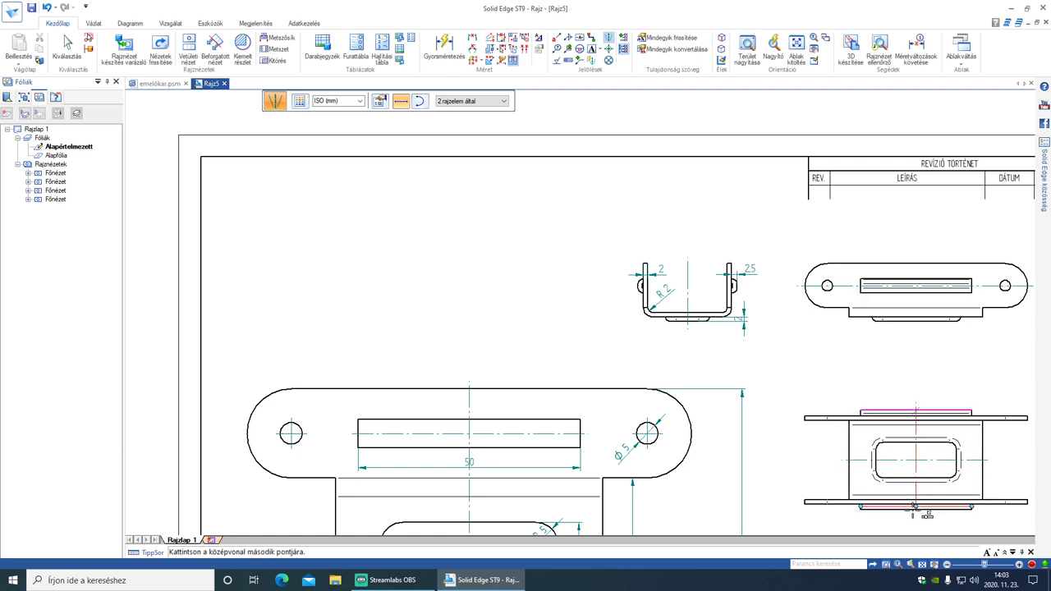
pyautogui.click(913, 507)
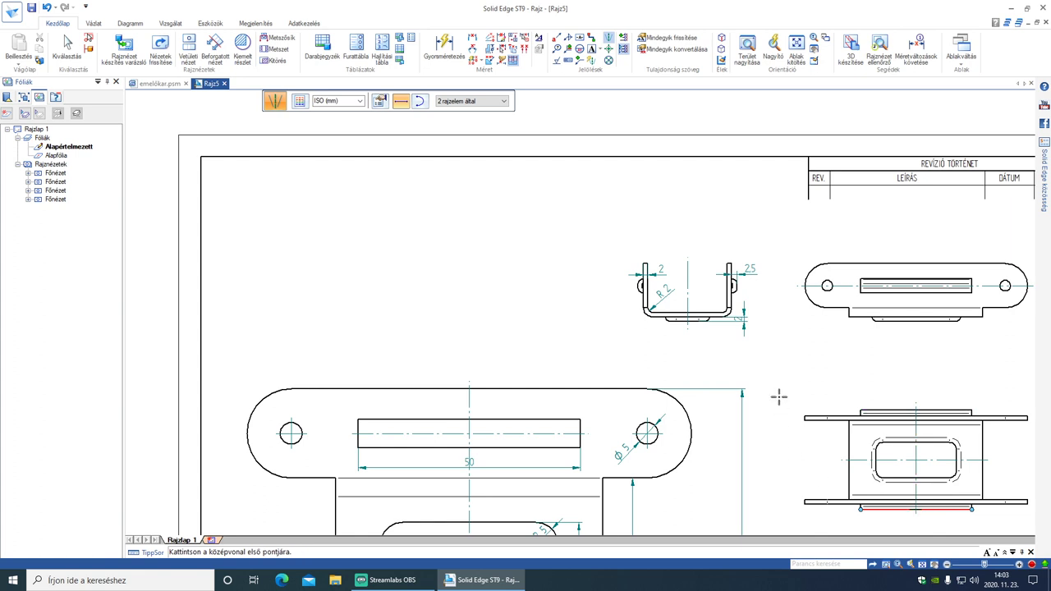
# Extend both ends of the lower right view's horizontal centerline beyond the ends of its long flanges.
pyautogui.click(67, 47)
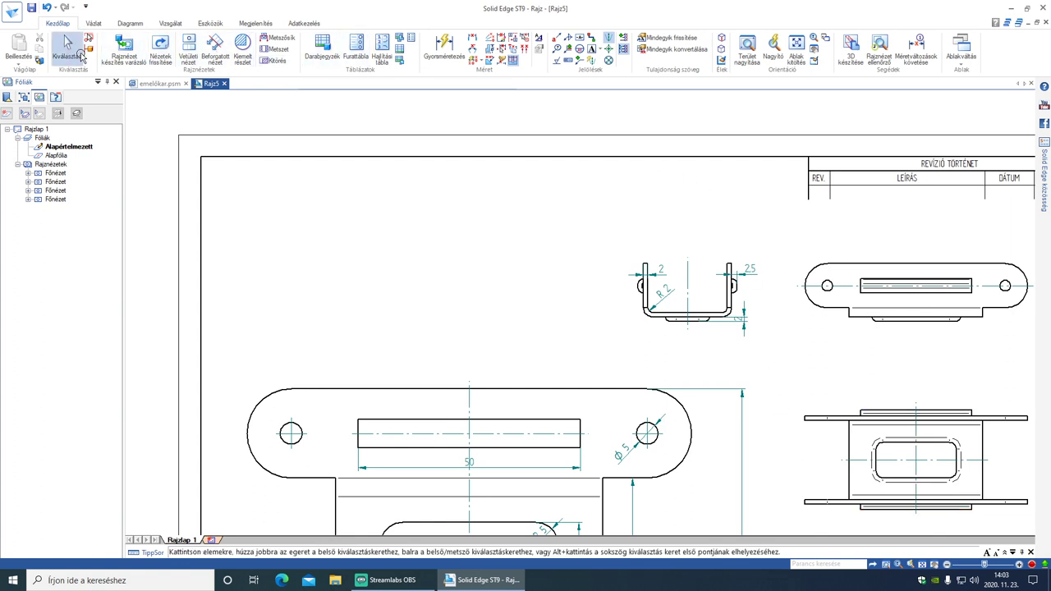
pyautogui.click(842, 461)
pyautogui.moveTo(842, 460); pyautogui.dragTo(783, 460)
pyautogui.moveTo(993, 459); pyautogui.dragTo(1036, 461)
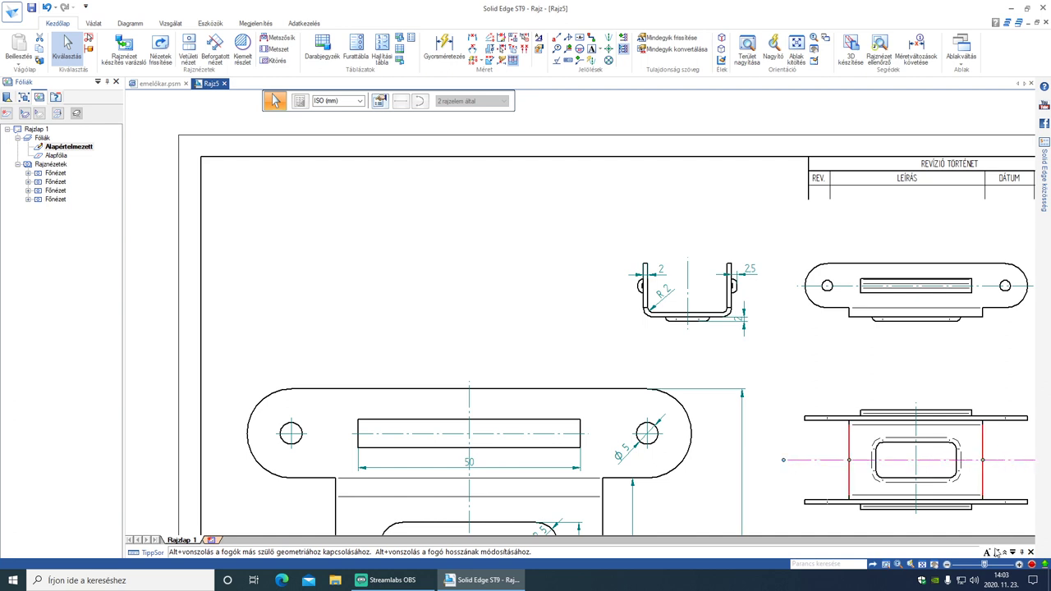
# Dimension the overall height of the upper right view and of the lower right view, placing both dimensions beside their right ends.
pyautogui.click(922, 564)
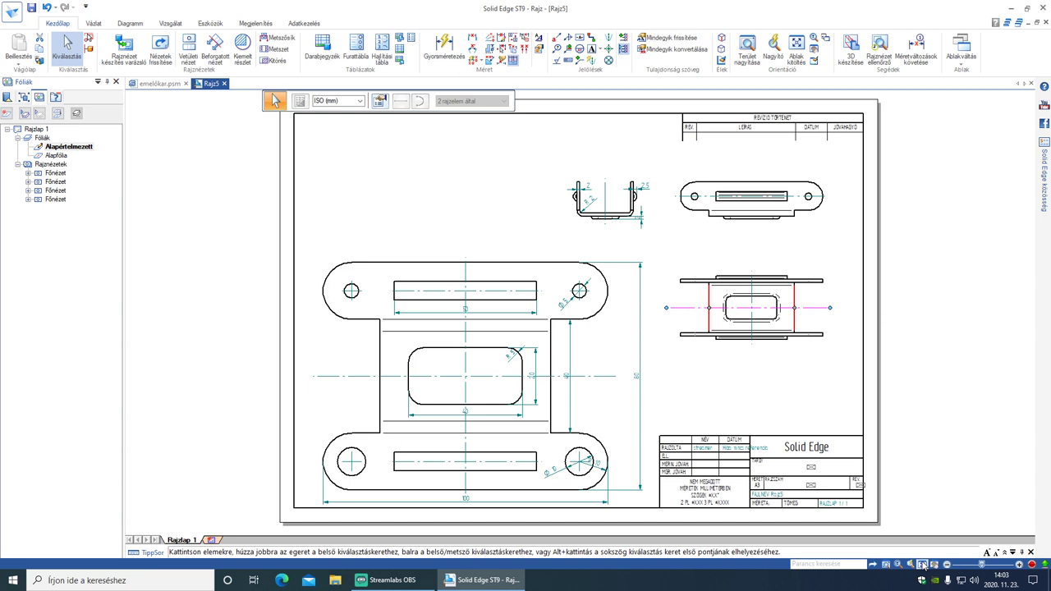
pyautogui.scroll(2, 843, 391)
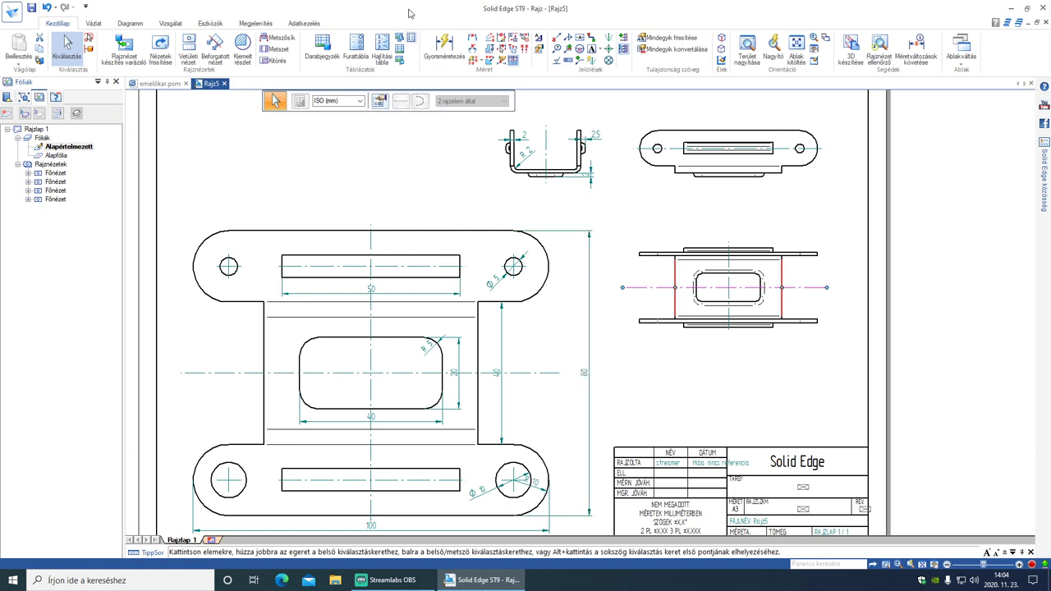
pyautogui.click(472, 38)
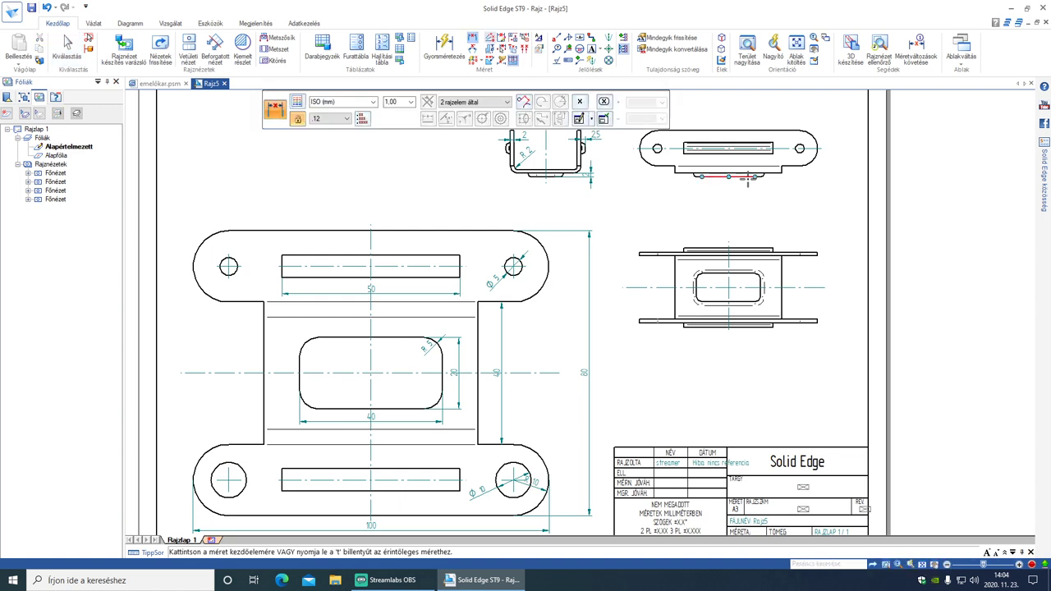
pyautogui.click(838, 160)
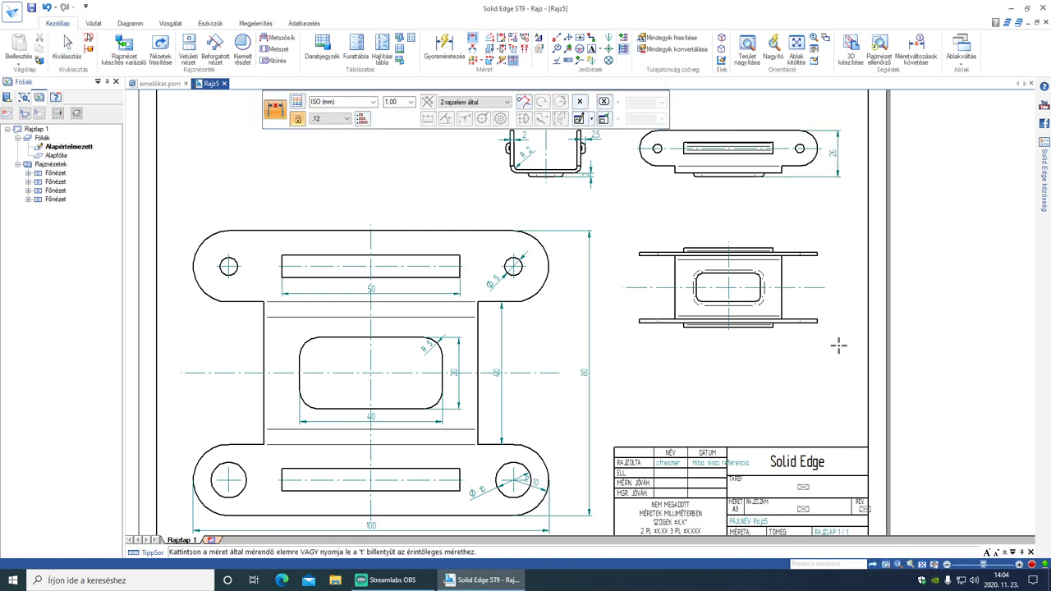
pyautogui.click(766, 323)
pyautogui.click(770, 248)
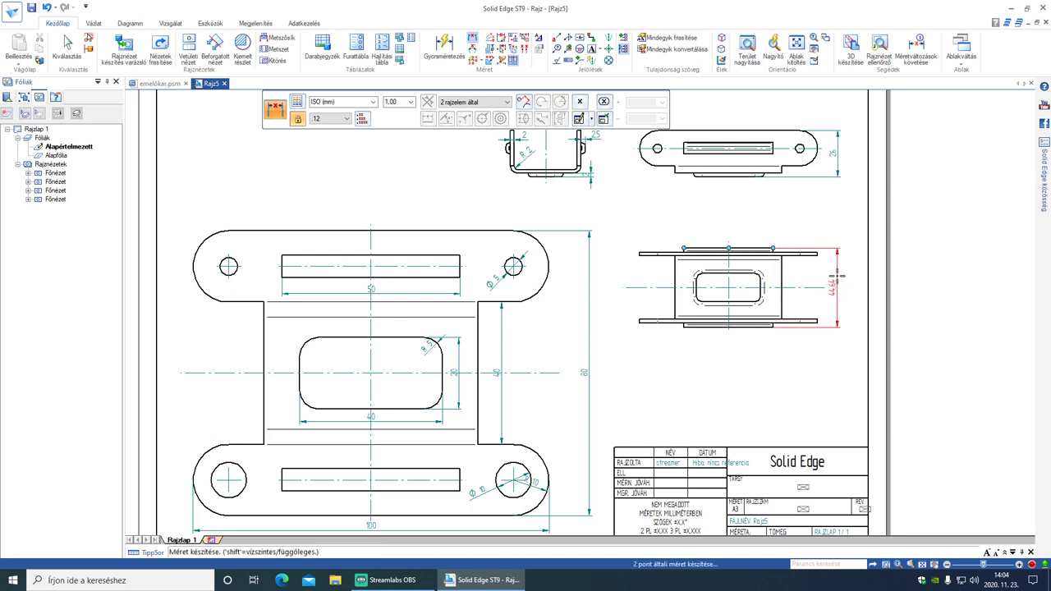
pyautogui.click(838, 279)
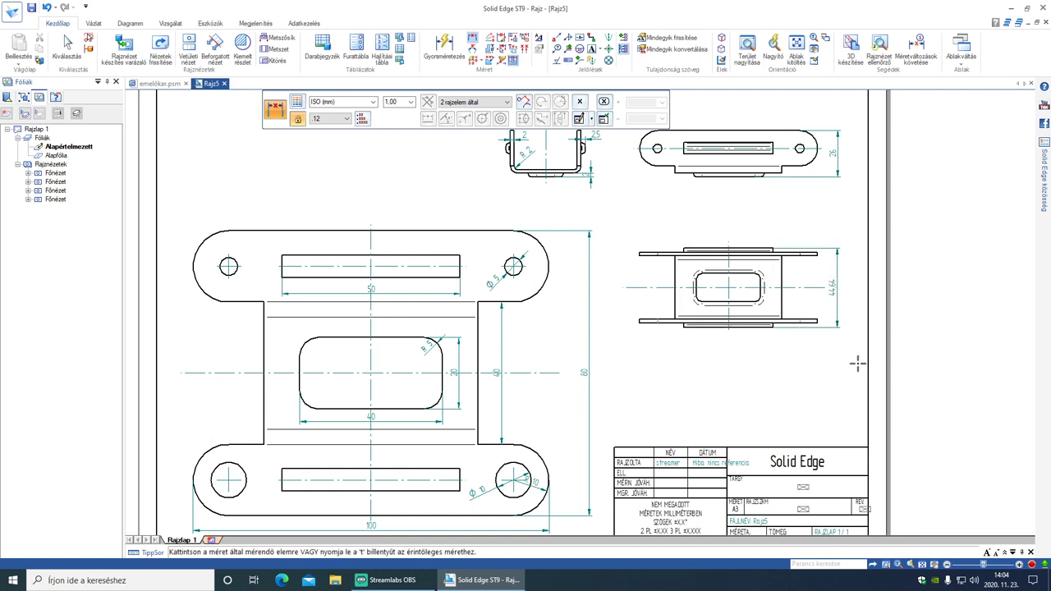
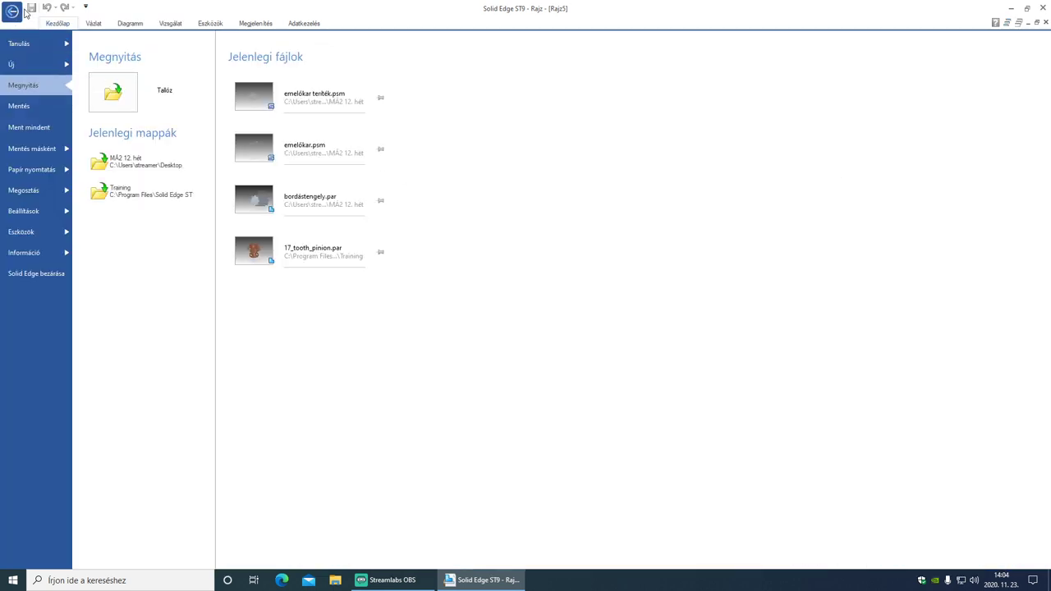
# Save the drawing as emelőkar.dft in the MÁ2 12. hét folder, and close both the drawing and the bracket part.
pyautogui.click(40, 108)
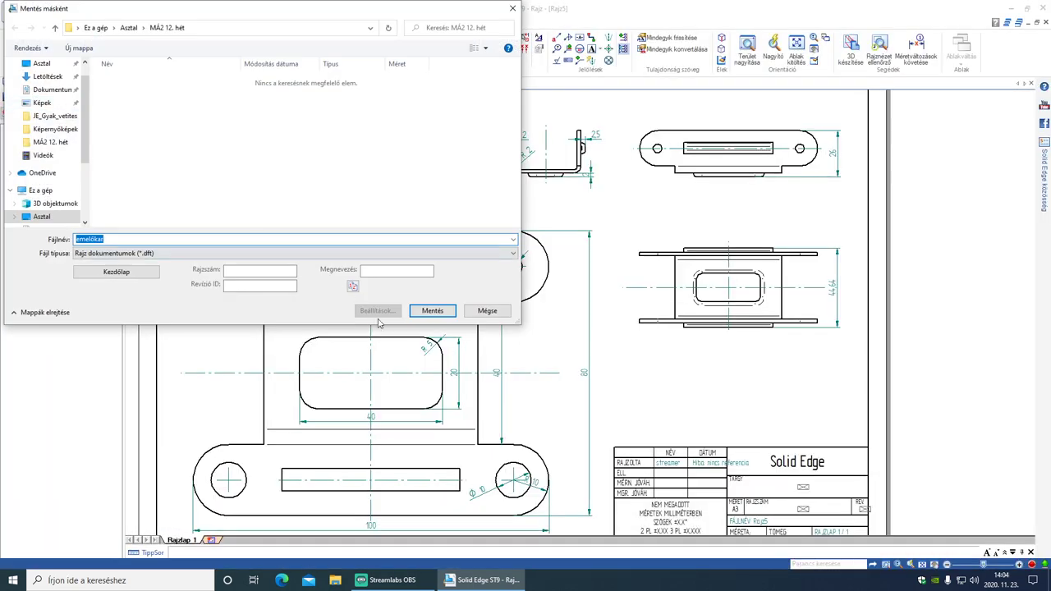
pyautogui.click(431, 310)
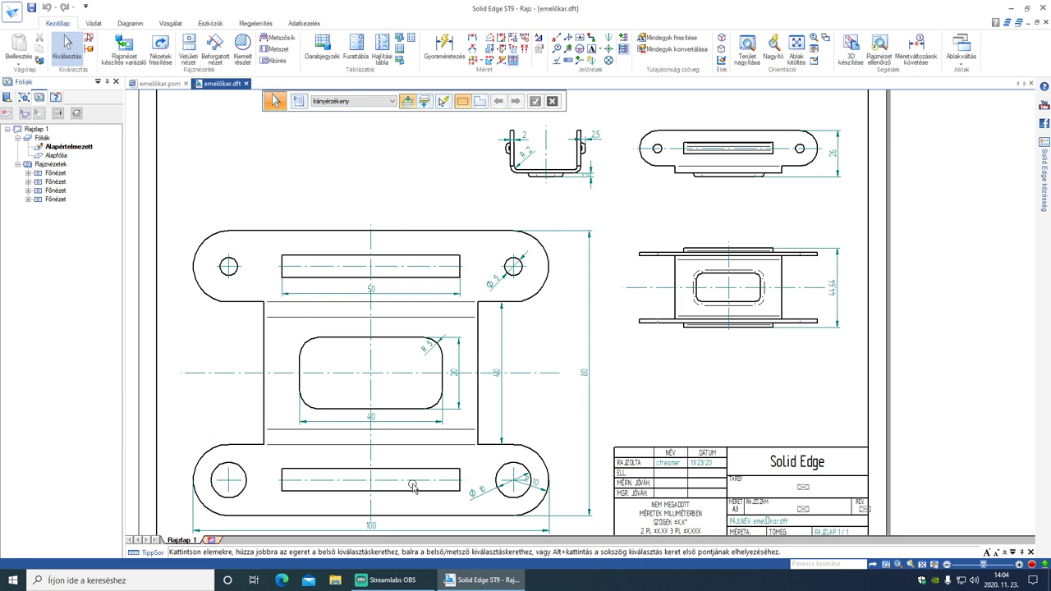
pyautogui.click(201, 234)
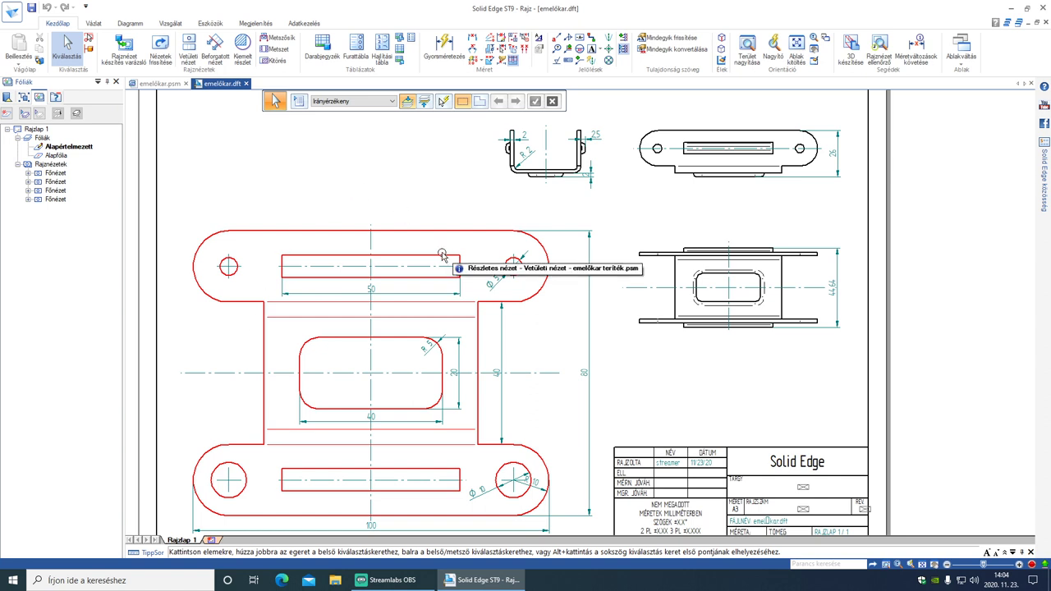
pyautogui.click(510, 215)
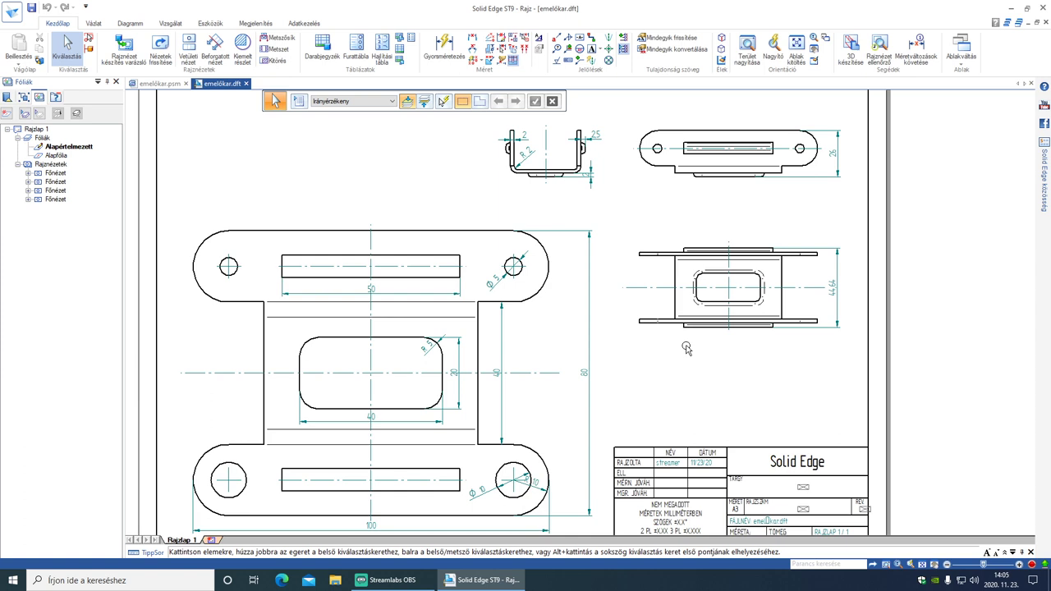
pyautogui.click(246, 83)
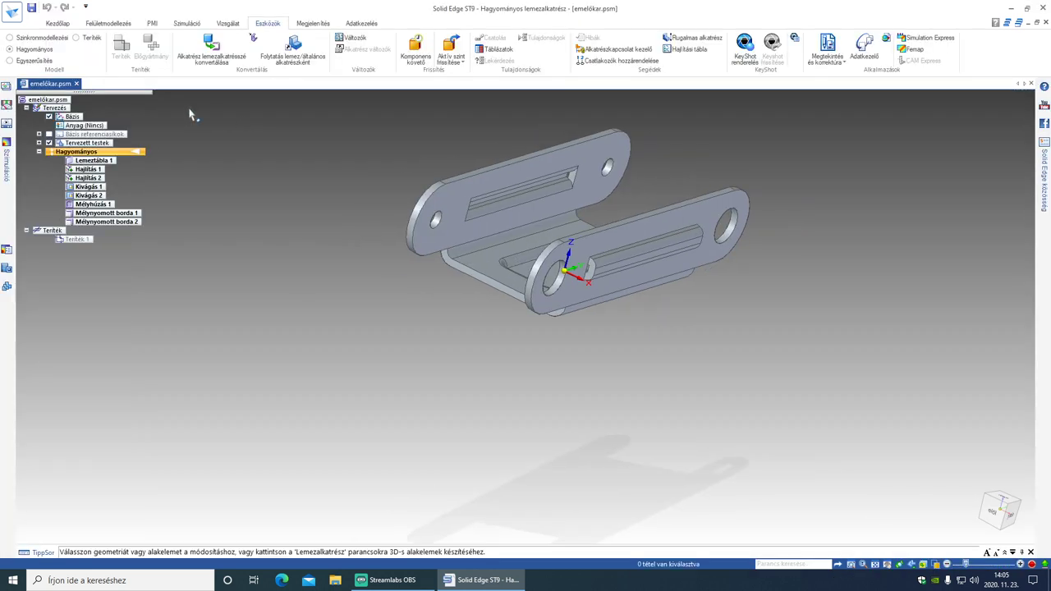
pyautogui.click(76, 83)
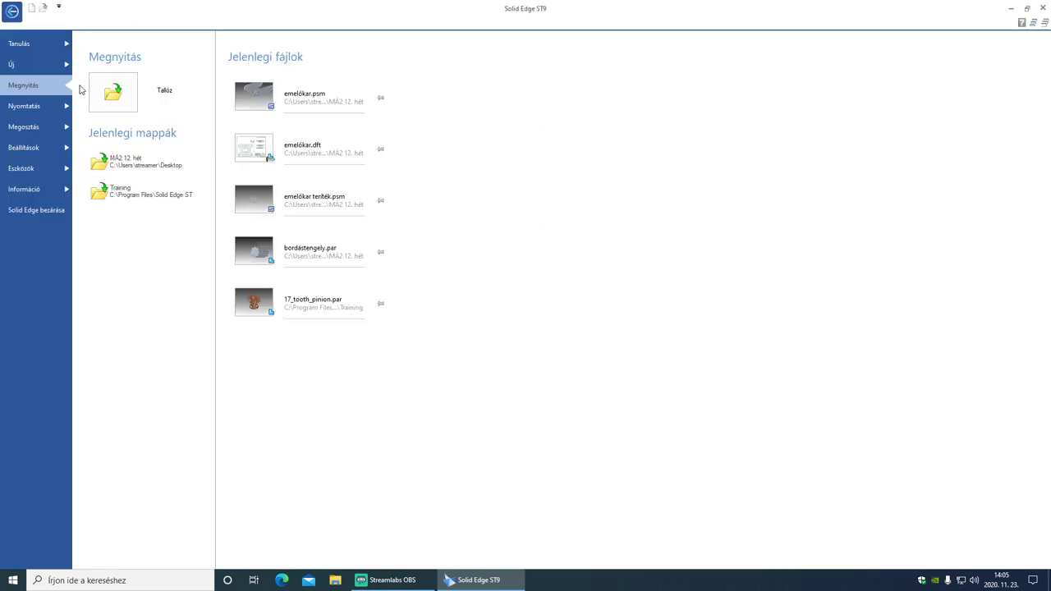
# Create a new ISO Metric part document and switch it to ordered (Hagyományos) modeling.
pyautogui.click(22, 67)
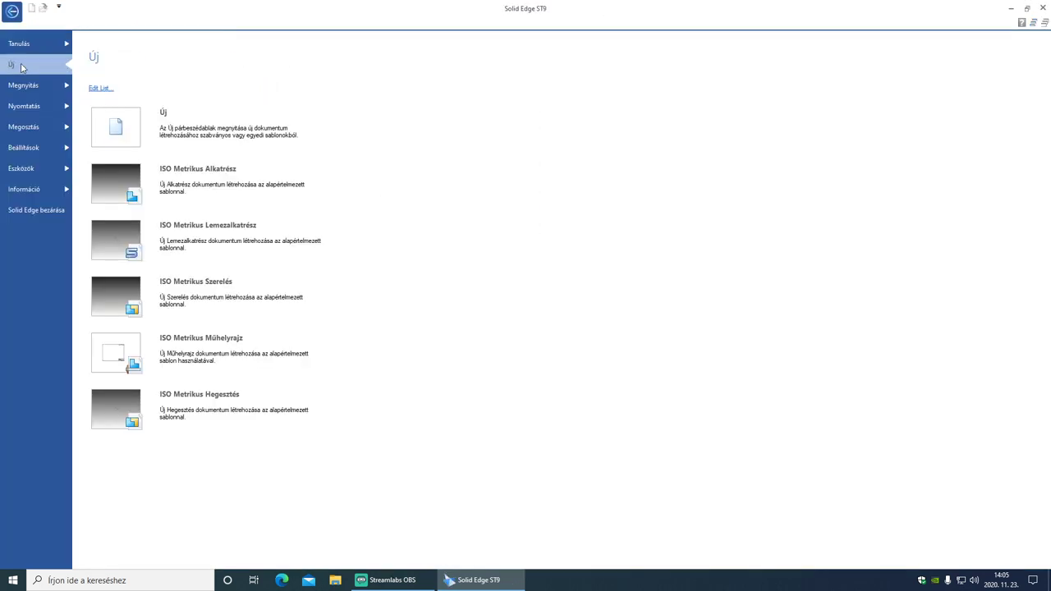
pyautogui.click(199, 184)
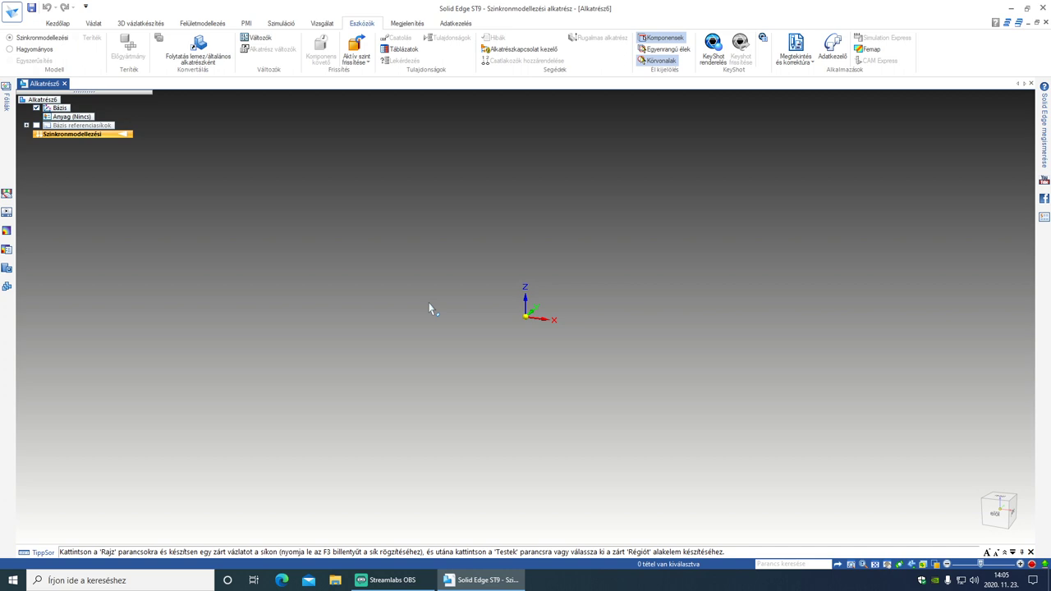
pyautogui.click(12, 49)
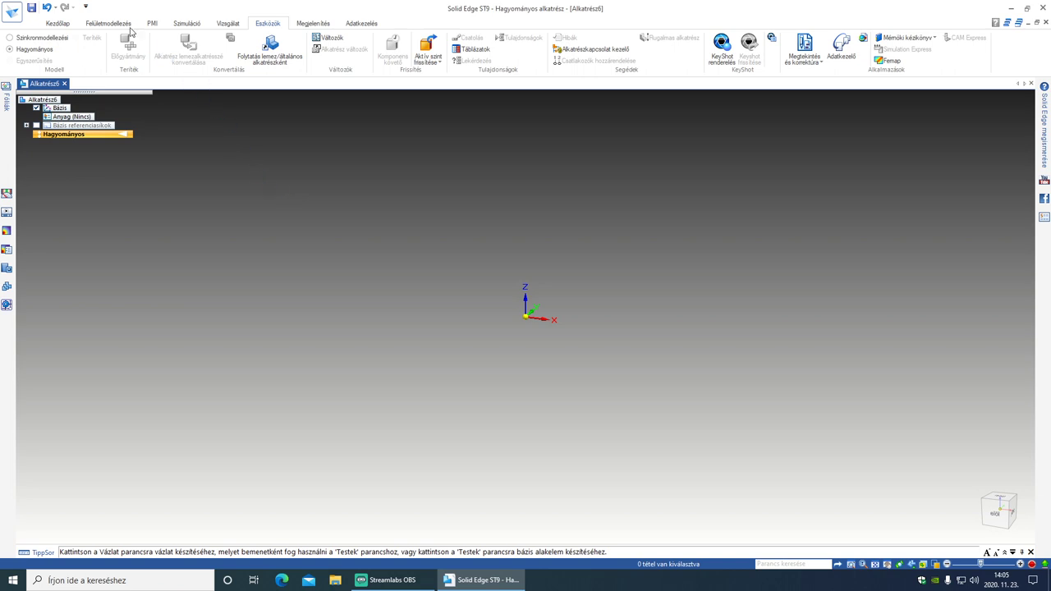
# Start an extrusion on the XZ plane and sketch a 10 mm diameter circle centered on the origin.
pyautogui.click(69, 25)
pyautogui.click(240, 49)
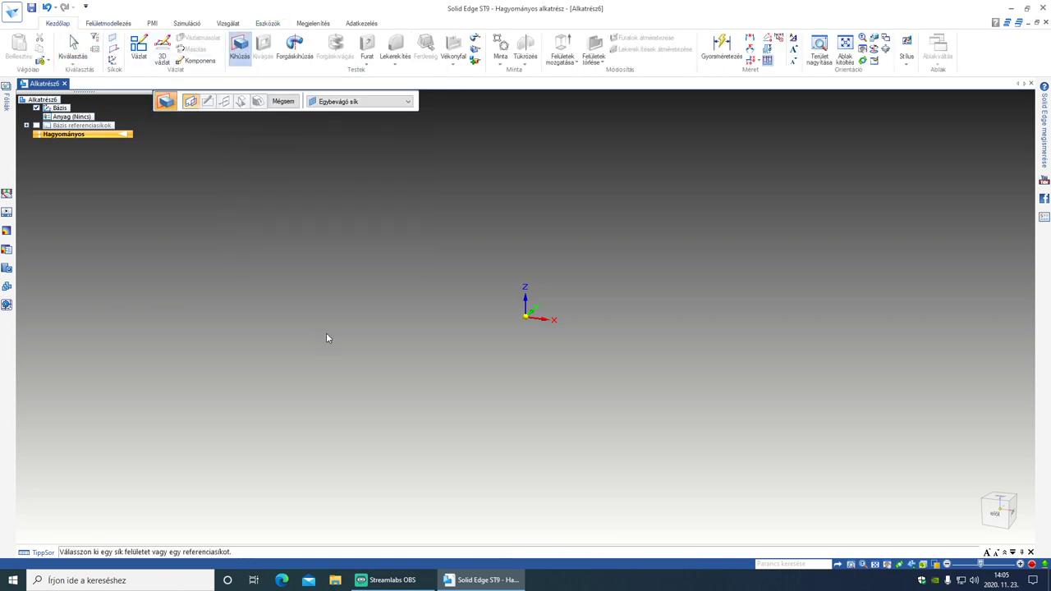
pyautogui.click(538, 308)
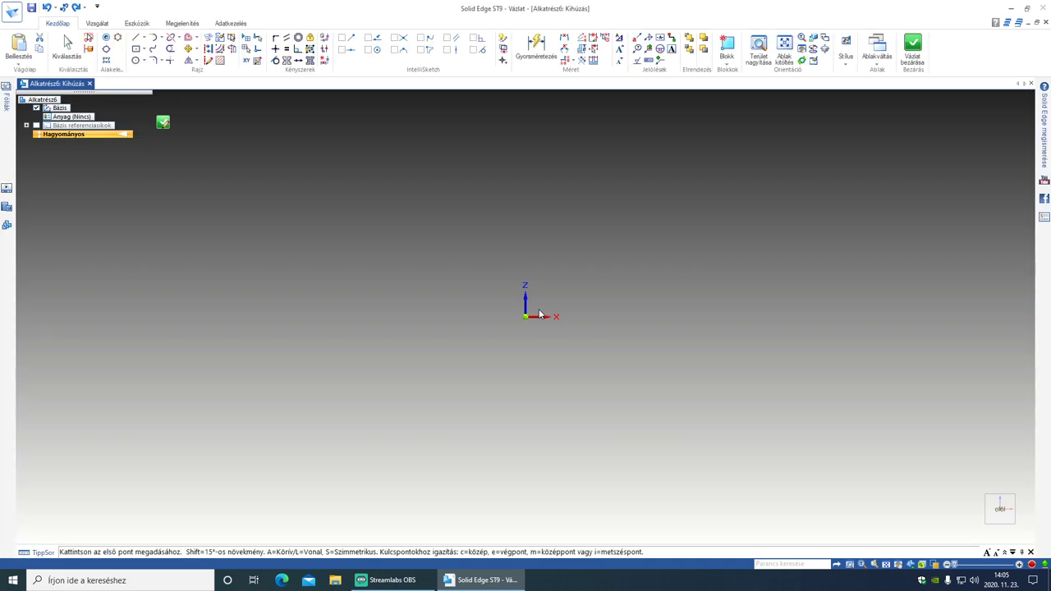
pyautogui.press('l')
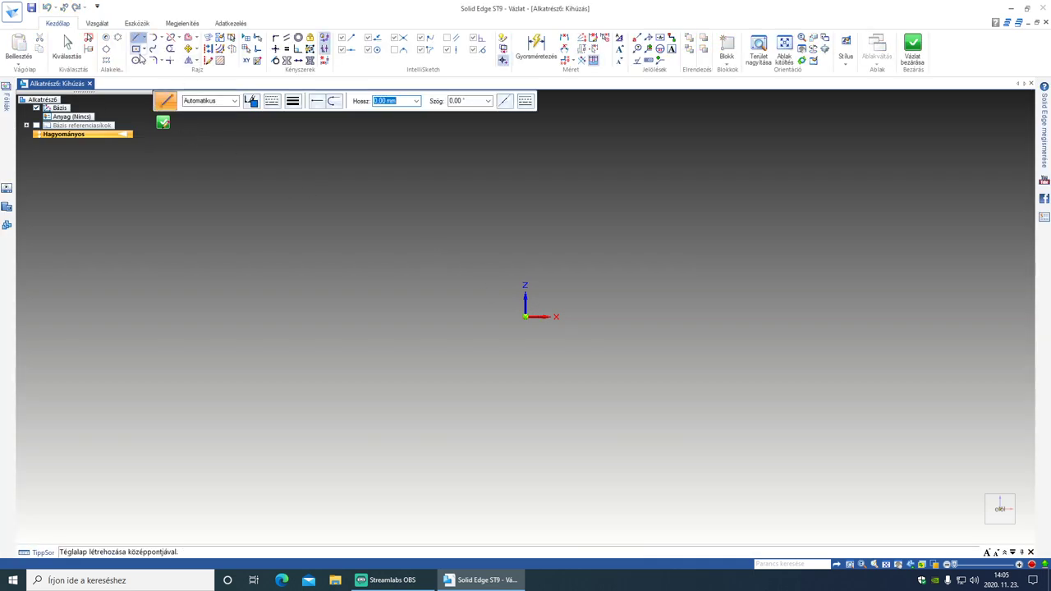
pyautogui.click(135, 60)
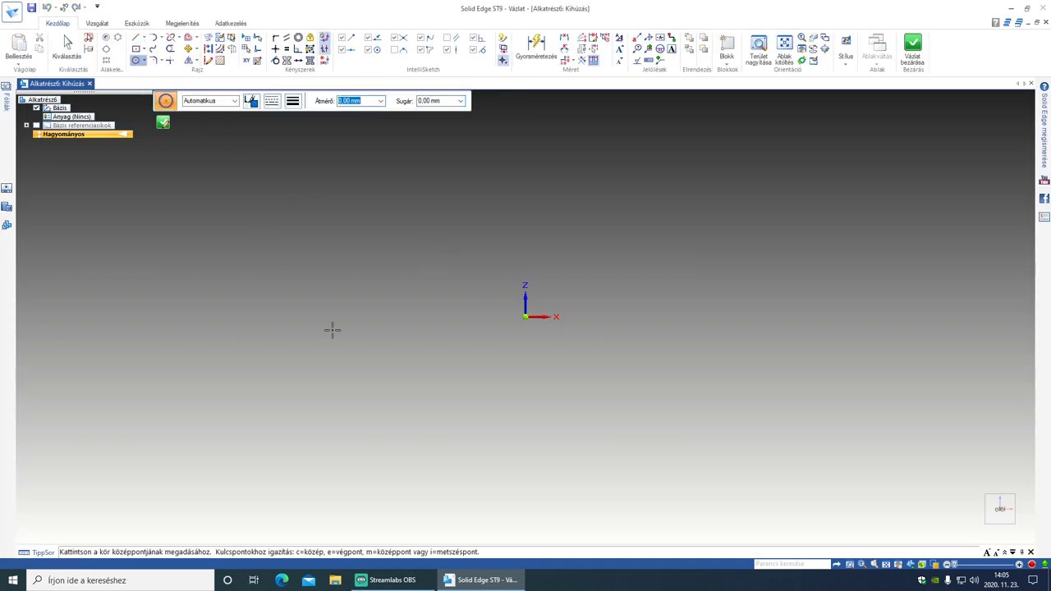
pyautogui.write('10')
pyautogui.press('Tab')
pyautogui.press('Return')
pyautogui.click(525, 317)
# Dimension the circle's diameter, keeping it at 10 mm, and finish the sketch.
pyautogui.click(535, 46)
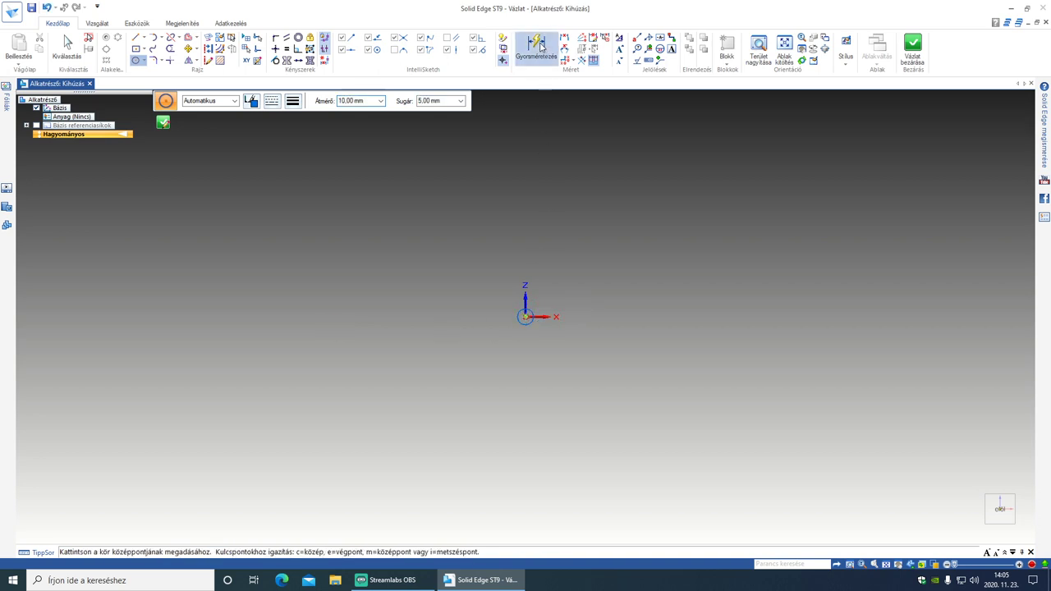
pyautogui.click(526, 315)
pyautogui.click(550, 296)
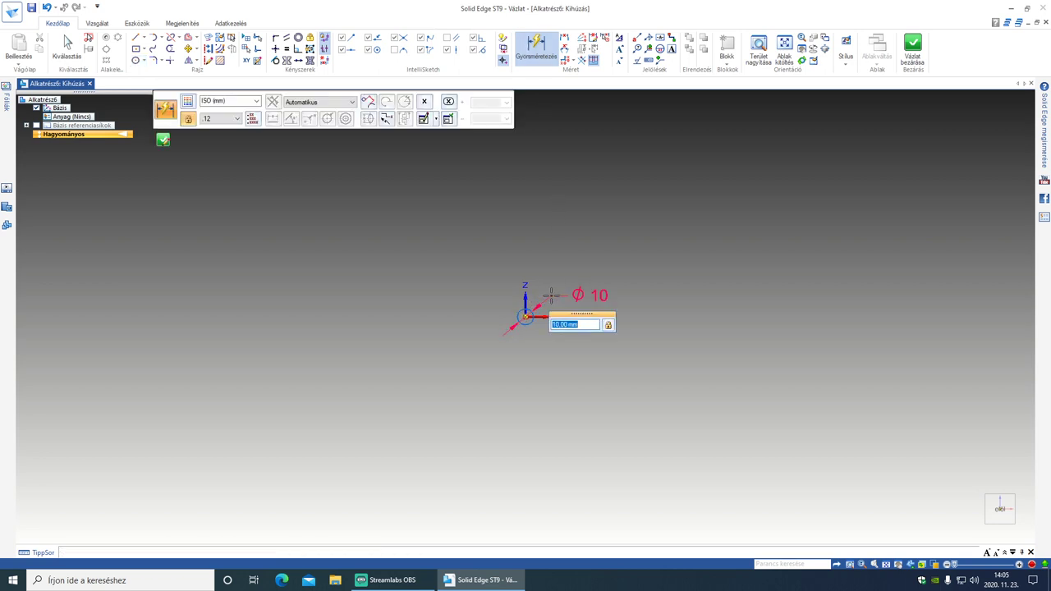
pyautogui.press('Return')
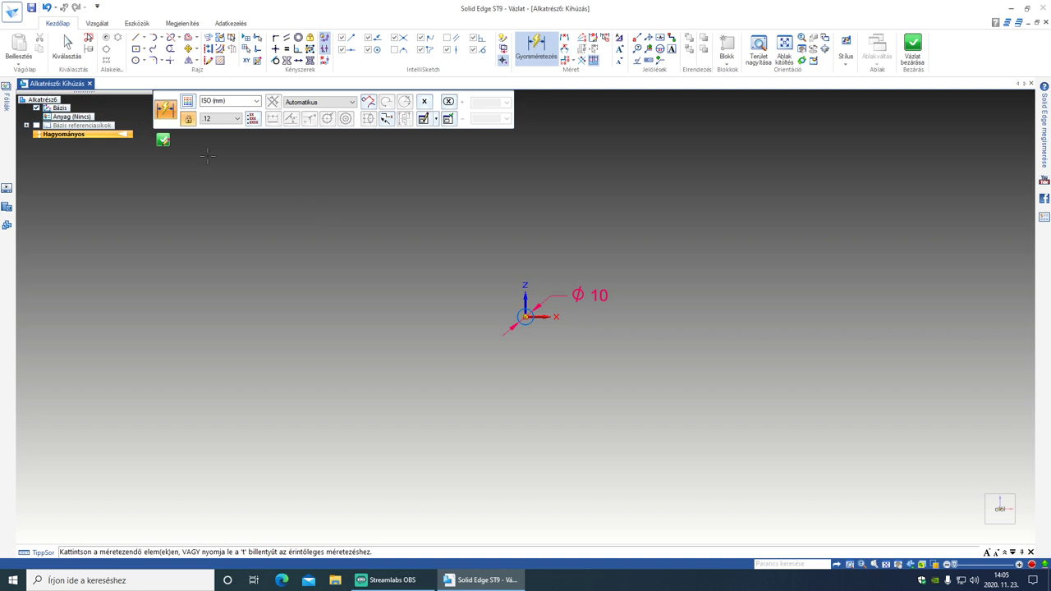
pyautogui.click(163, 141)
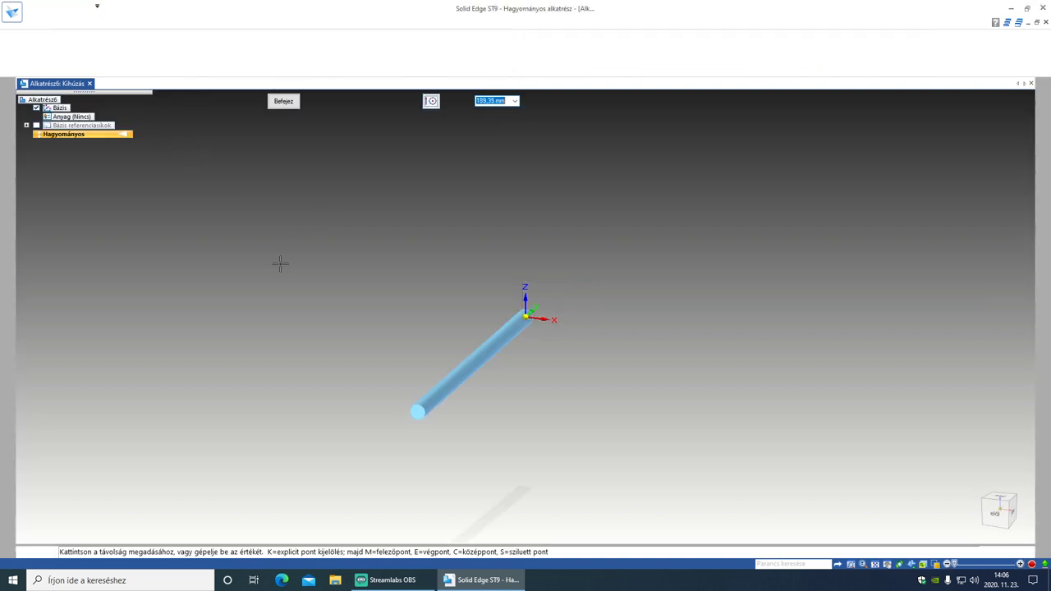
# Extrude the circle 38 mm toward positive Y and finish the cylinder.
pyautogui.write('38')
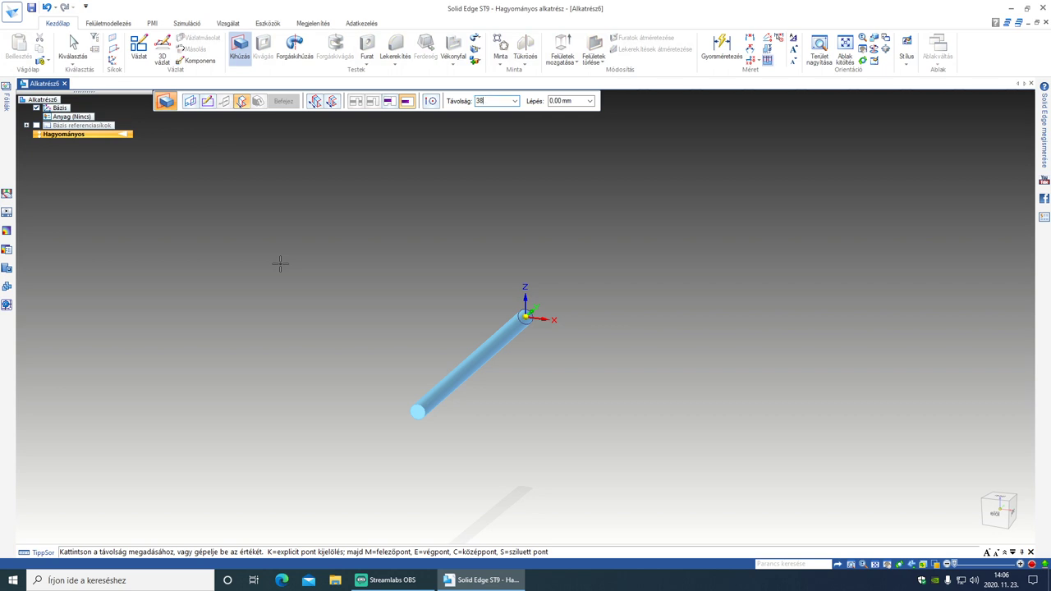
pyautogui.press('Return')
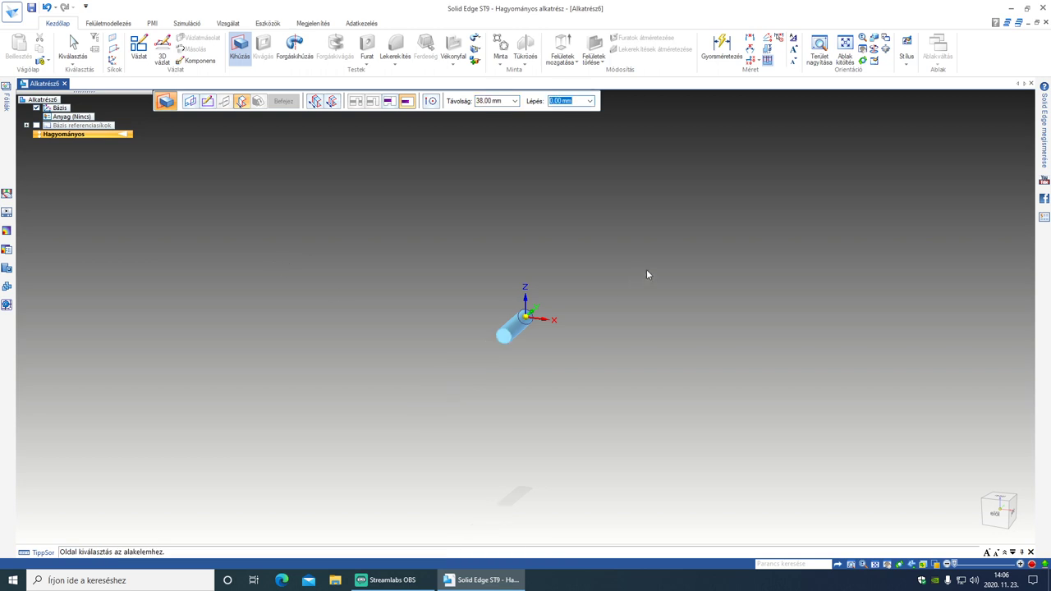
pyautogui.click(655, 264)
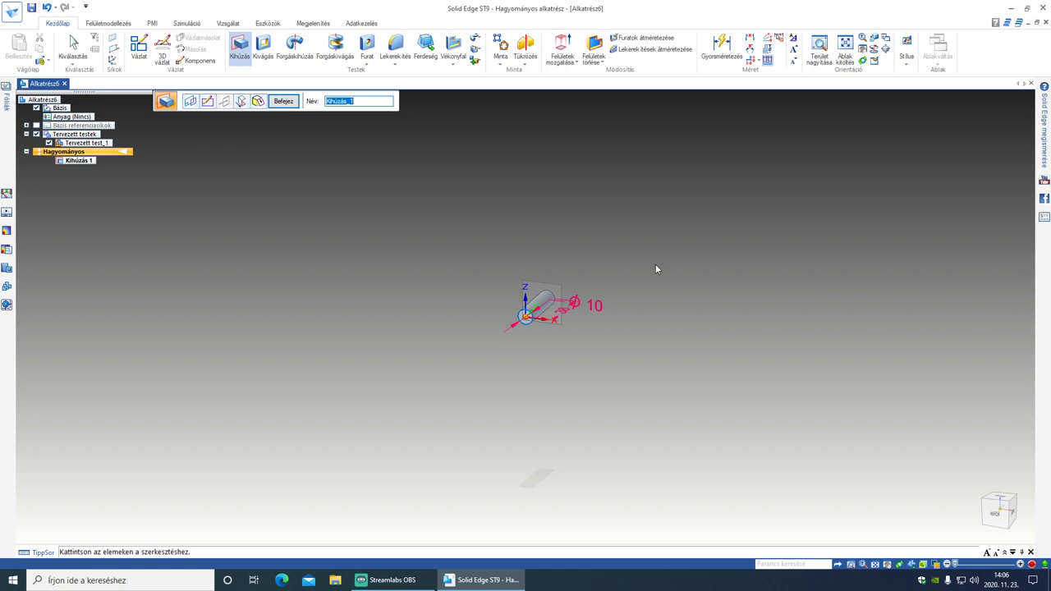
pyautogui.click(294, 102)
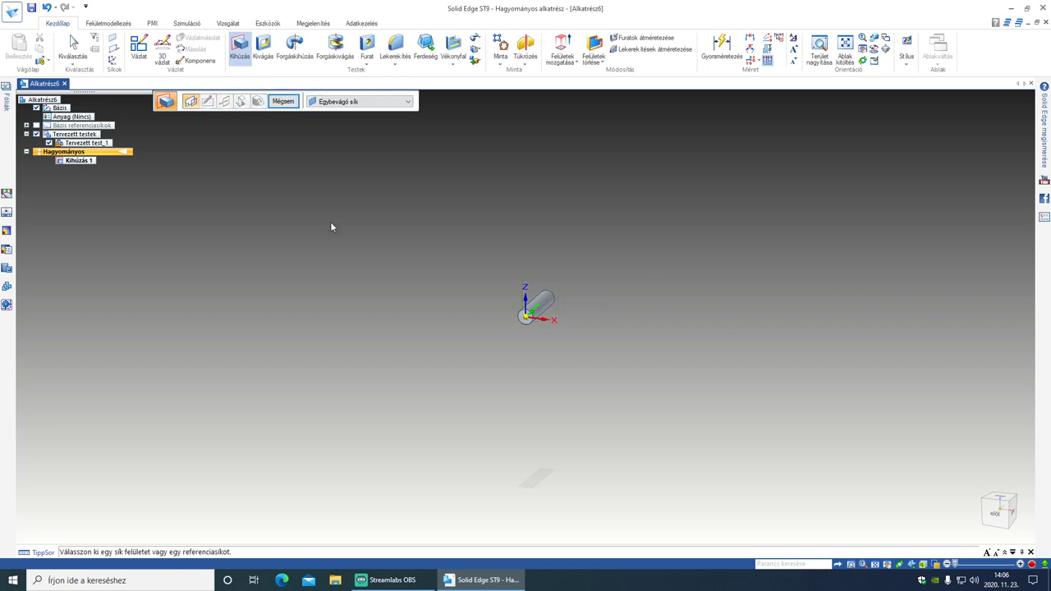
pyautogui.moveTo(555, 371); pyautogui.dragTo(518, 366, button='middle')
pyautogui.scroll(2, 520, 366)
pyautogui.scroll(3, 522, 367)
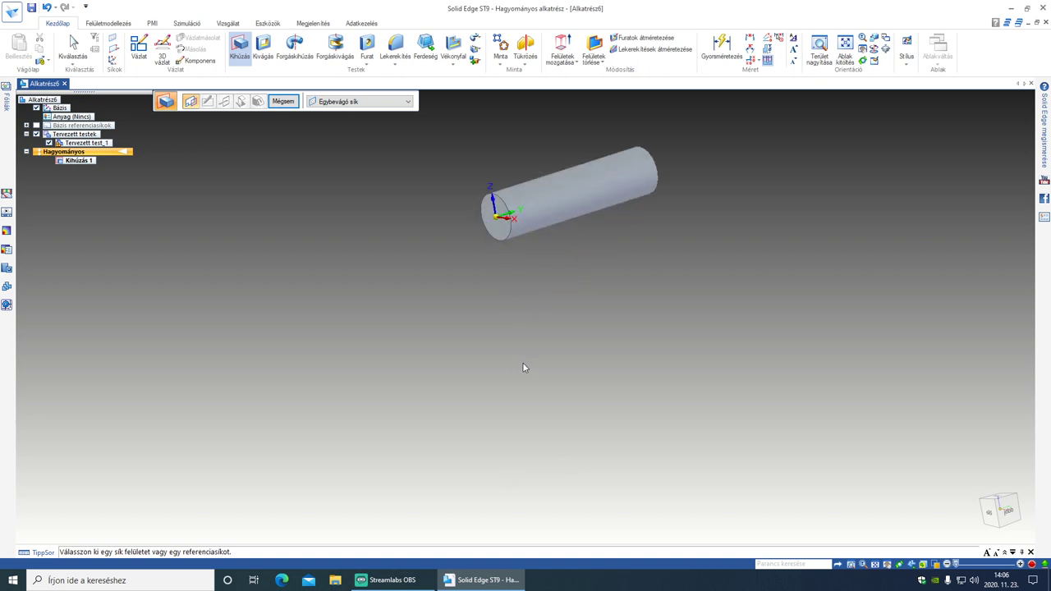
# Start an extrusion on the cylinder's end face at the origin and sketch a 15 mm diameter circle centered on the origin.
pyautogui.click(499, 232)
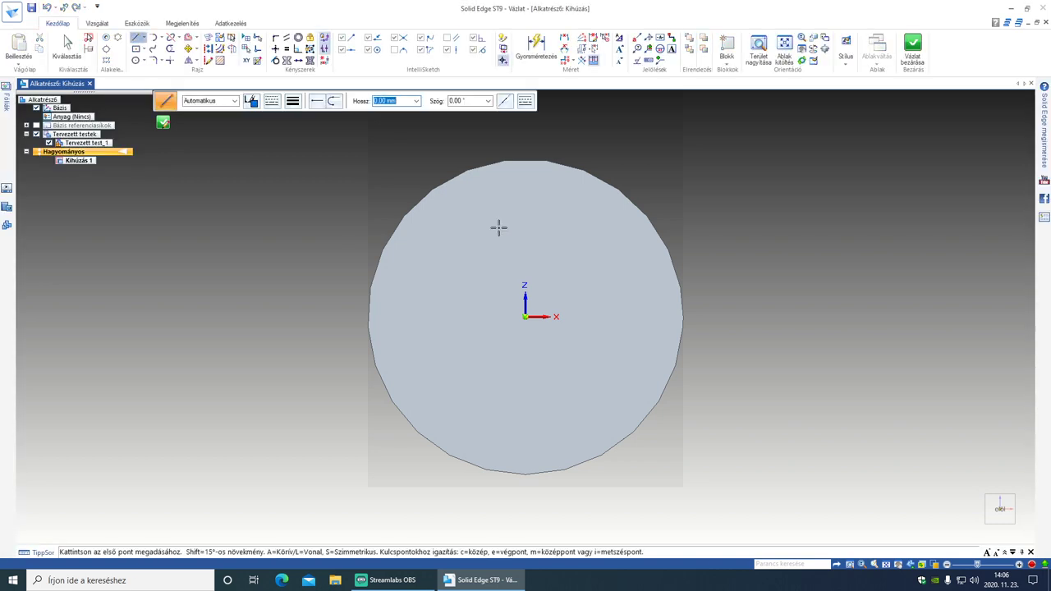
pyautogui.write('15')
pyautogui.press('Tab')
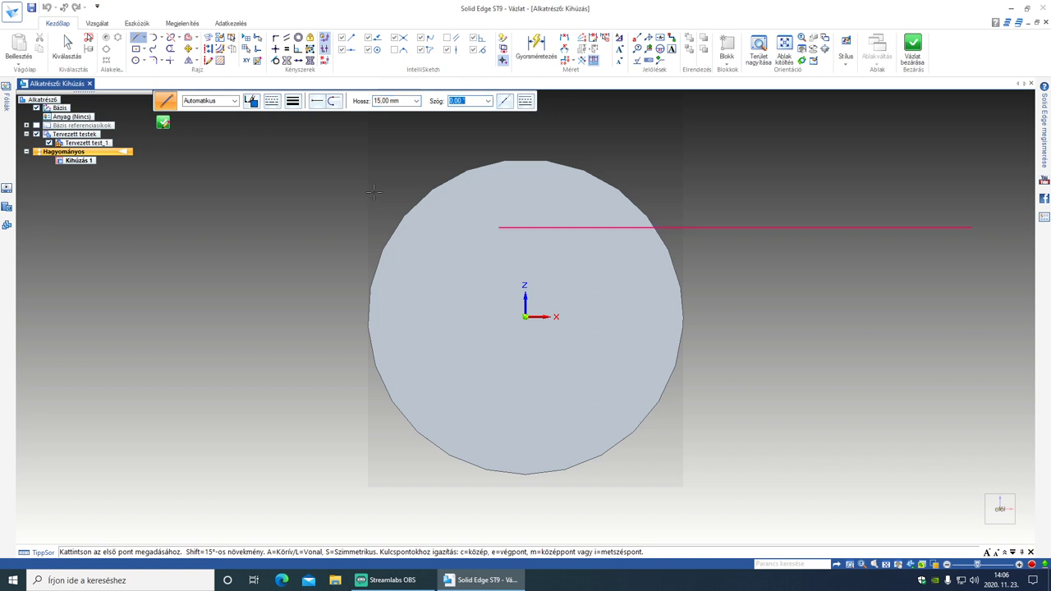
pyautogui.click(136, 61)
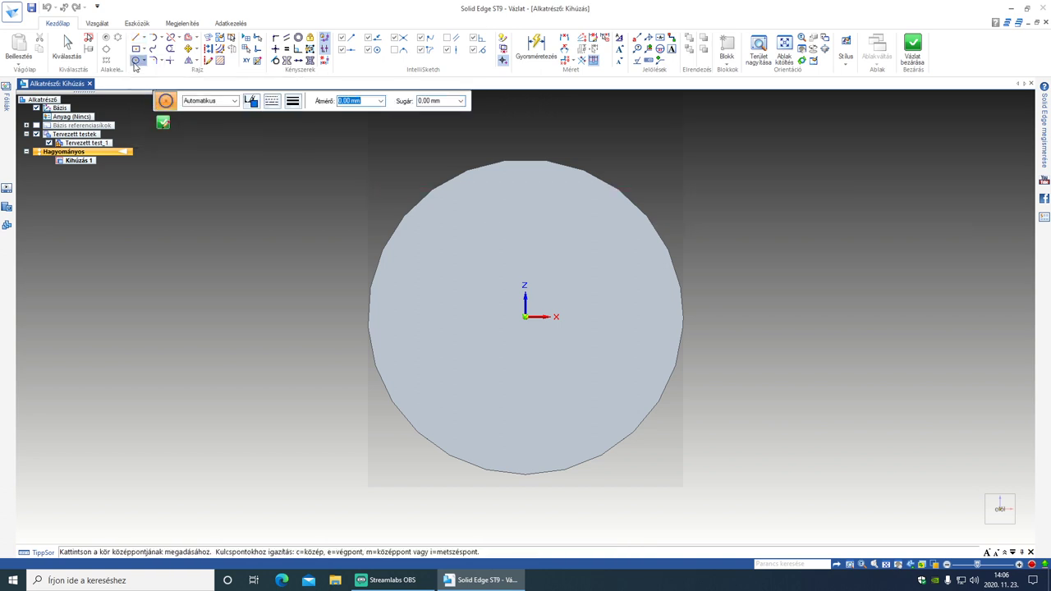
pyautogui.write('15')
pyautogui.press('Return')
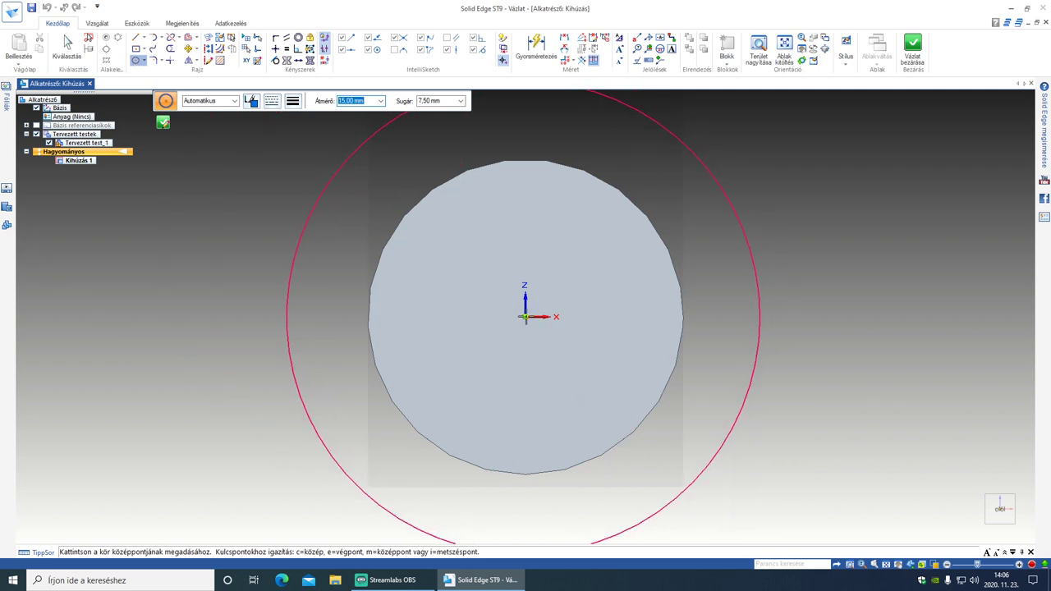
pyautogui.click(525, 317)
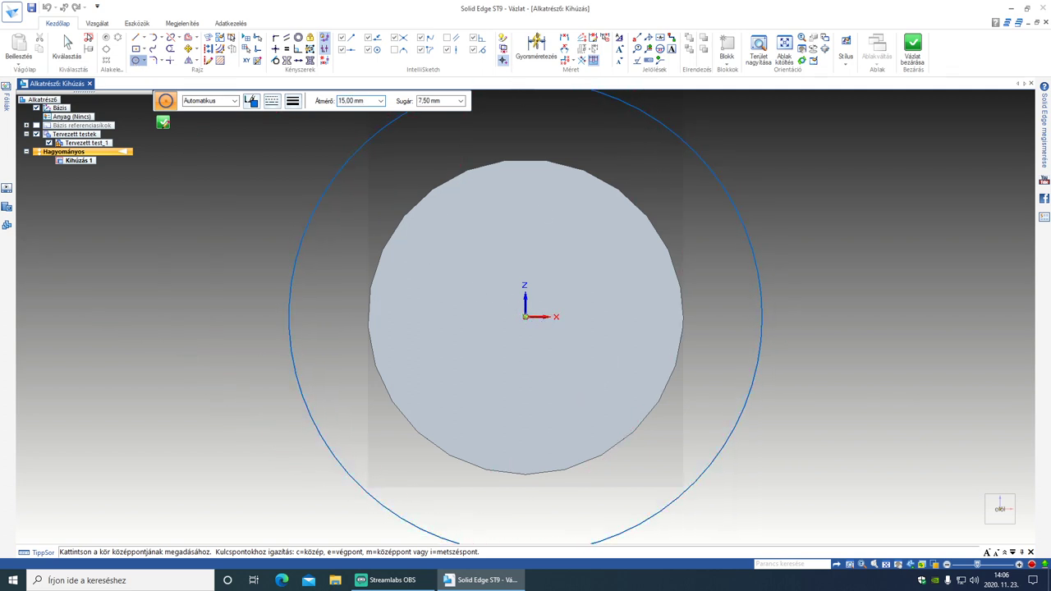
# Dimension the diameter of the circle around the cylinder's end face and finish the sketch.
pyautogui.click(536, 46)
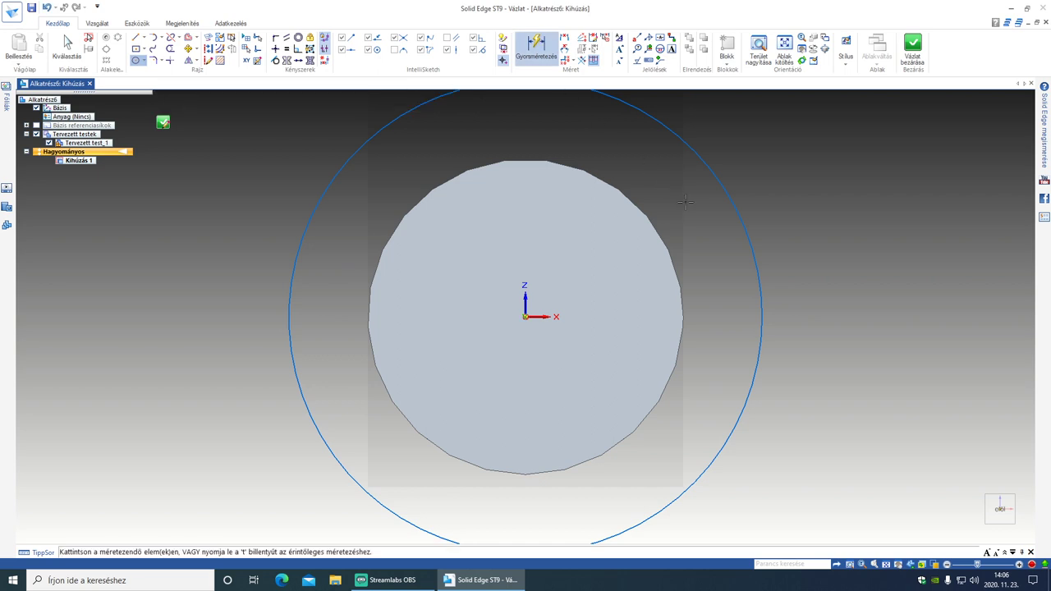
pyautogui.click(737, 212)
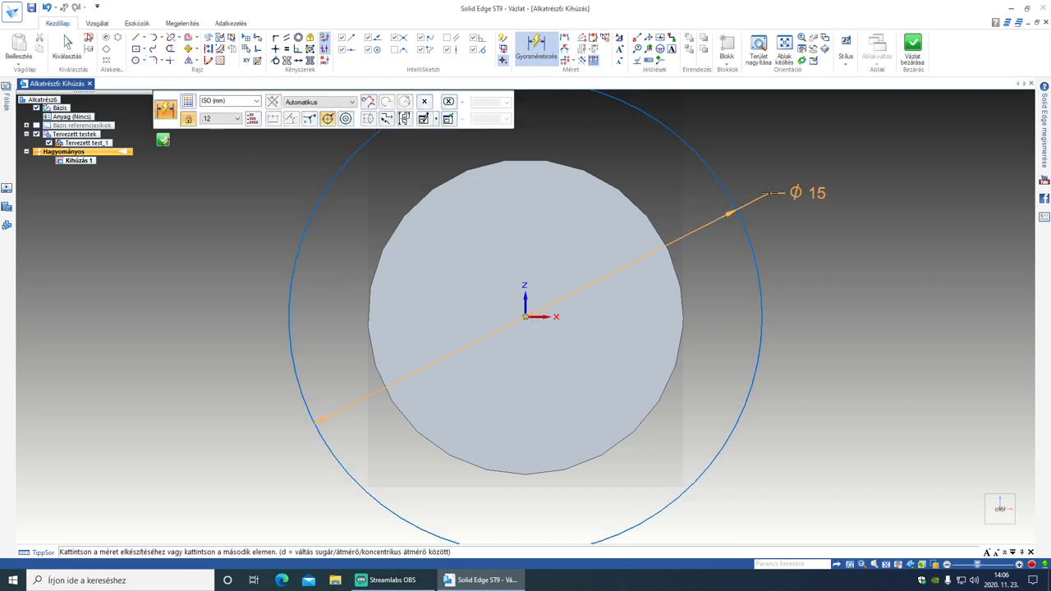
pyautogui.click(770, 194)
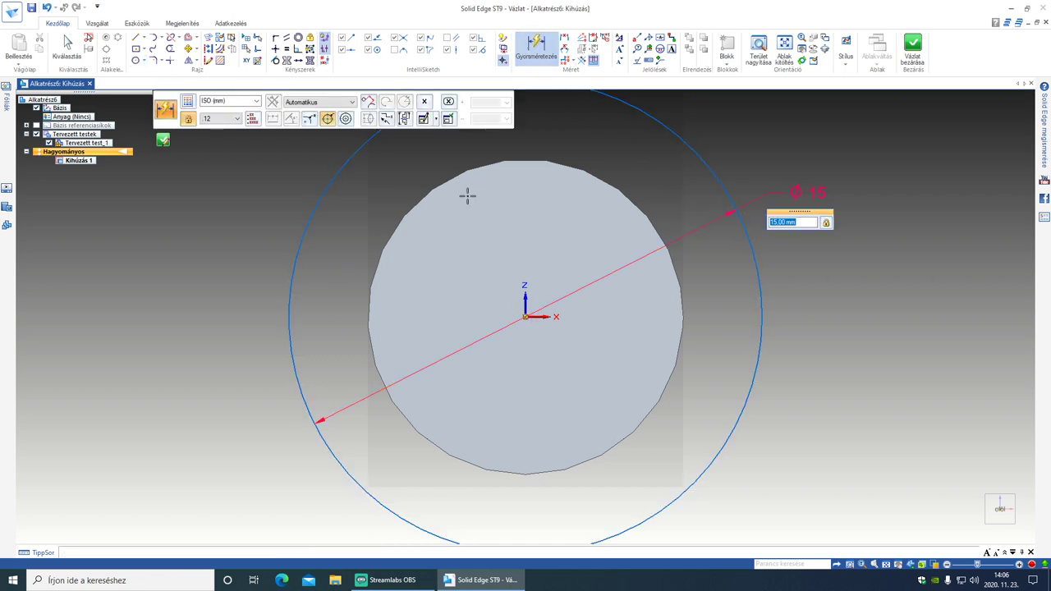
pyautogui.click(163, 141)
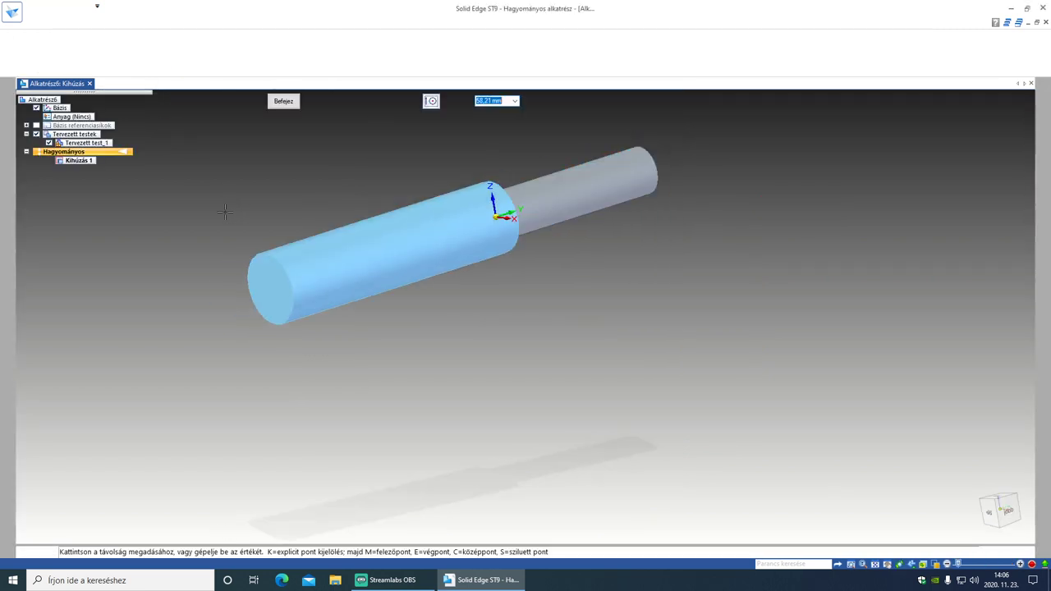
# Extrude the 15 mm circle 2 mm away from the cylinder, toward negative Y, and finish the head.
pyautogui.write('2')
pyautogui.press('Return')
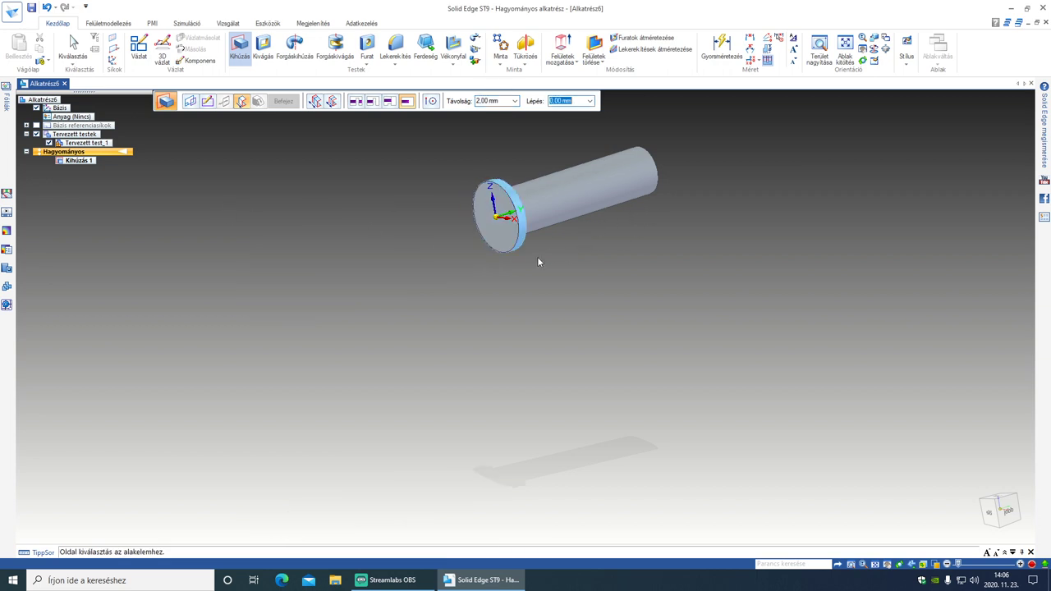
pyautogui.click(299, 308)
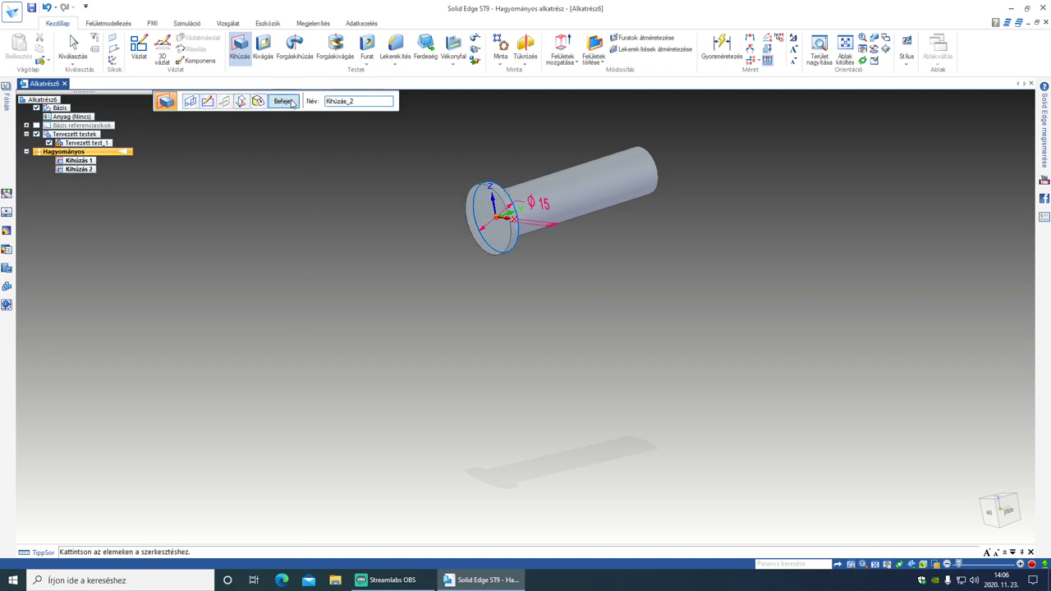
pyautogui.click(283, 101)
# Sketch a 5 mm diameter circle centered on the cylinder's free end face, opposite the head, for a new extrusion.
pyautogui.moveTo(672, 293); pyautogui.dragTo(521, 326, button='middle')
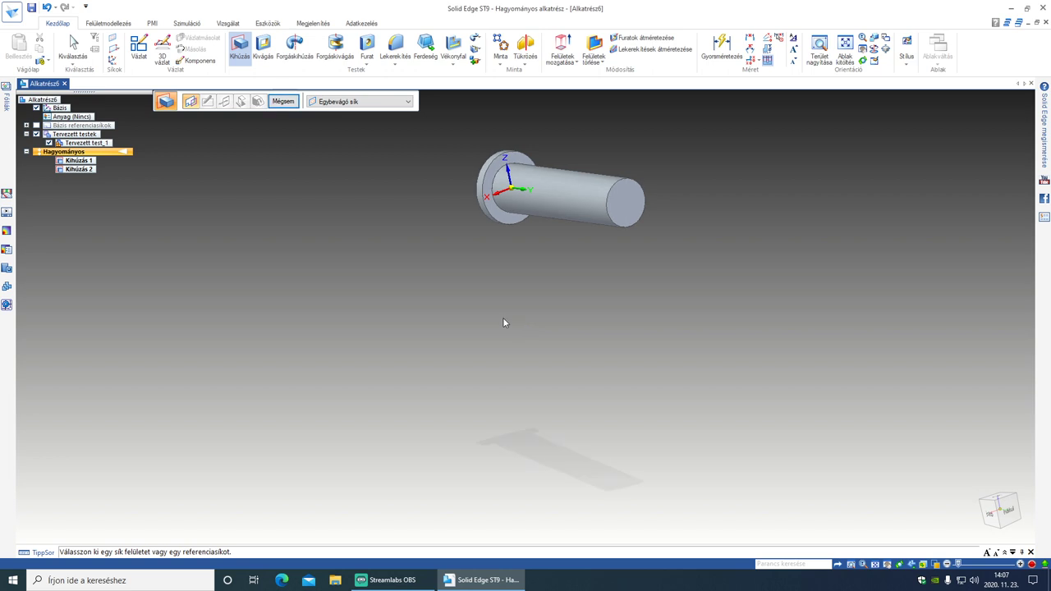
pyautogui.click(622, 201)
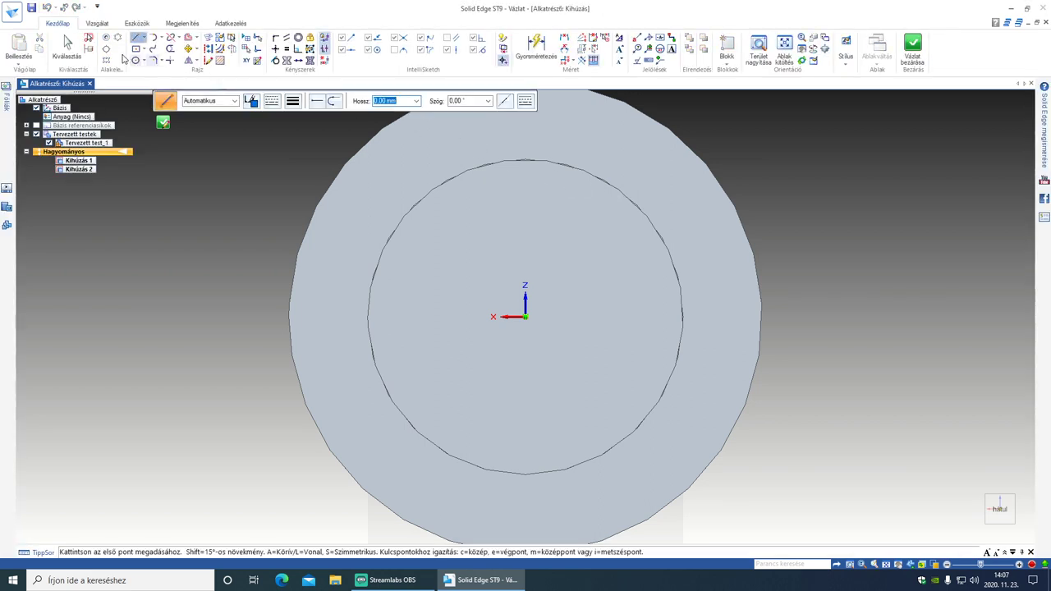
pyautogui.click(136, 60)
pyautogui.write('5')
pyautogui.press('Return')
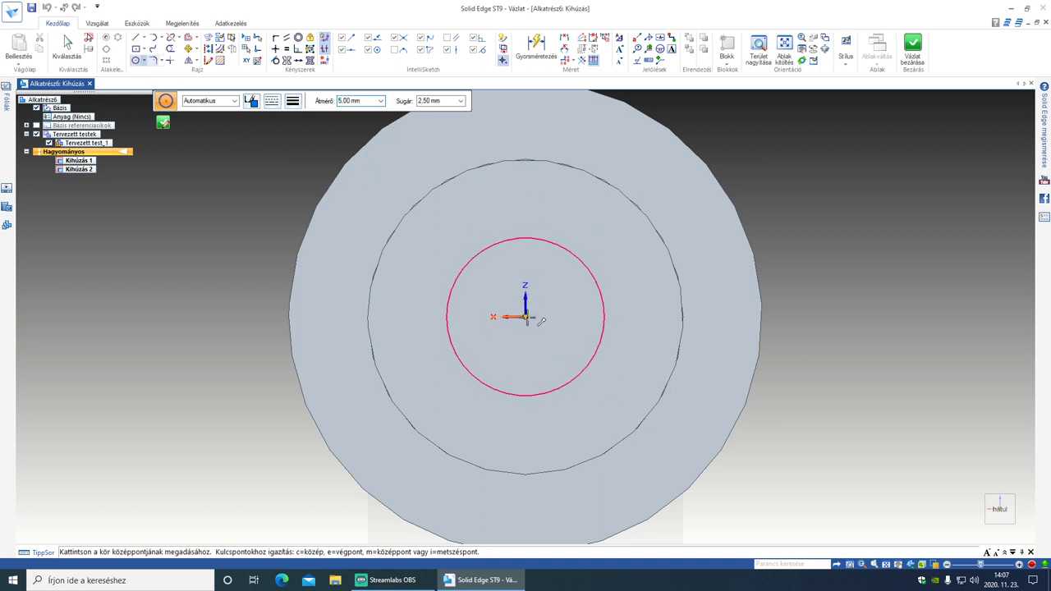
pyautogui.click(526, 318)
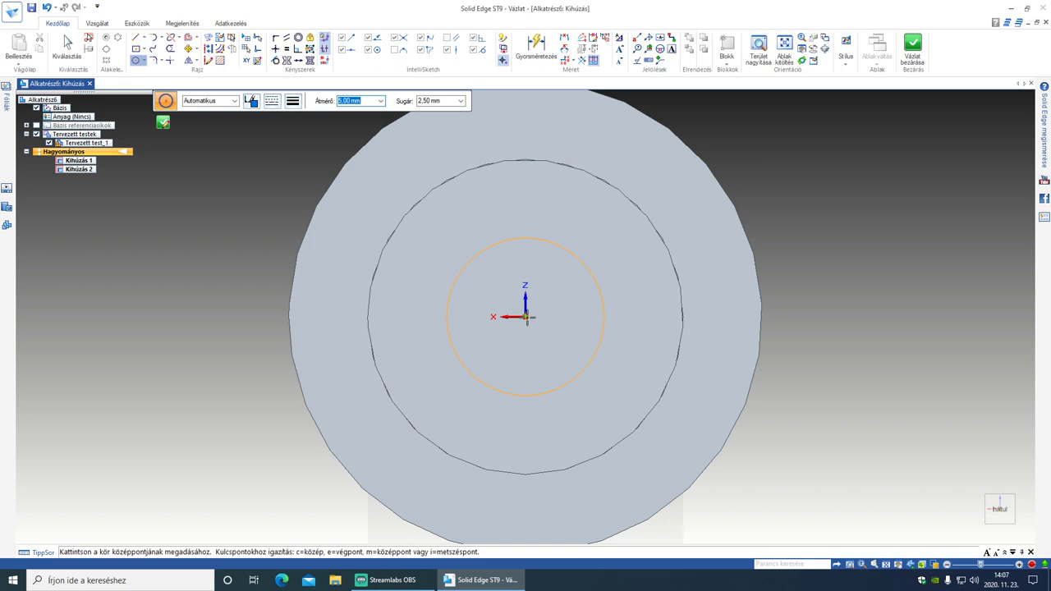
# Dimension the diameter of the small circle on the cylinder's free end face.
pyautogui.click(535, 48)
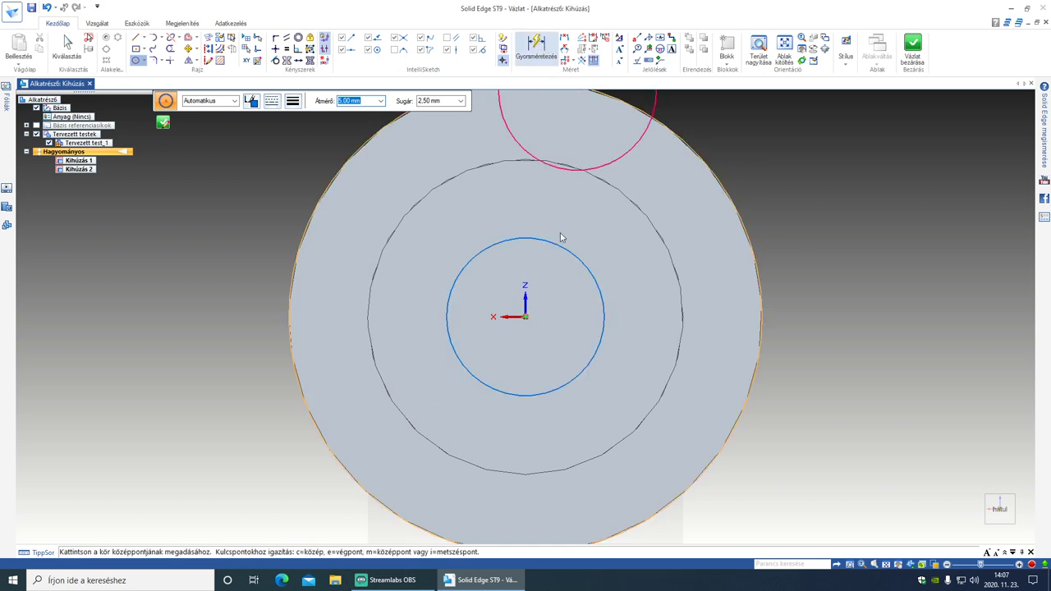
pyautogui.click(592, 276)
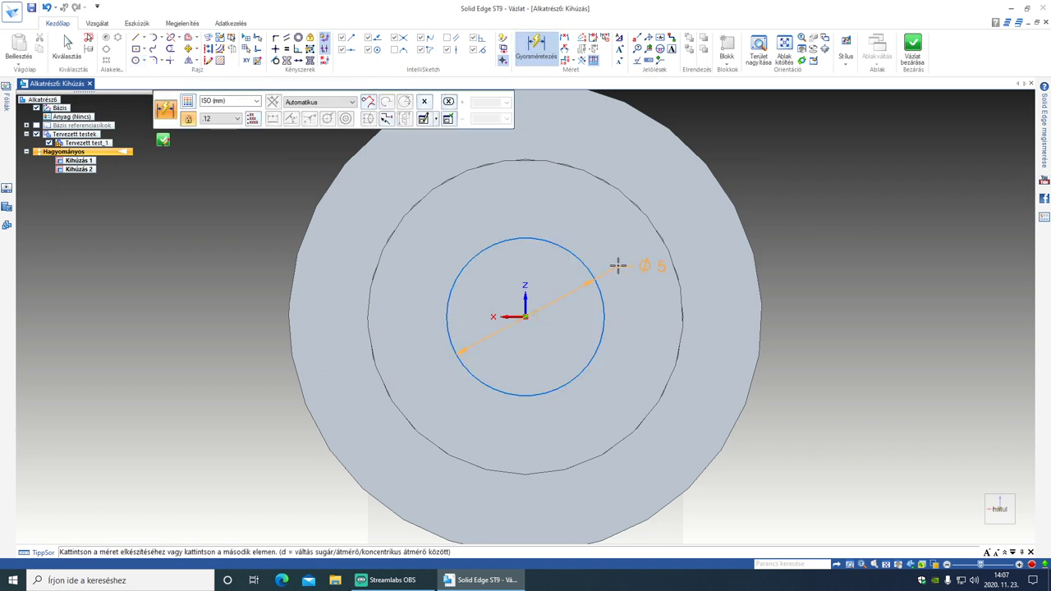
pyautogui.click(617, 265)
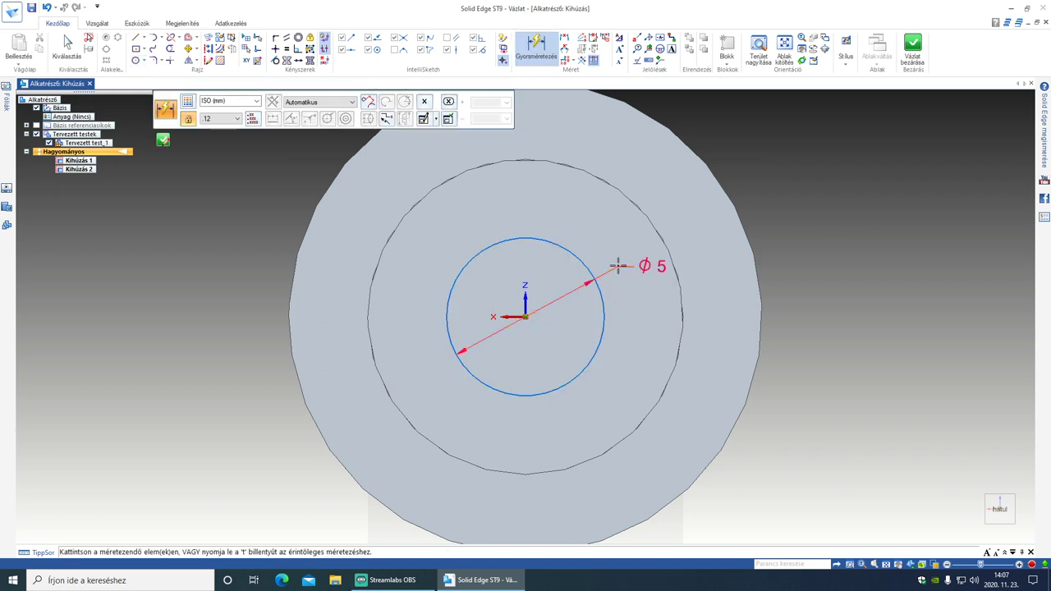